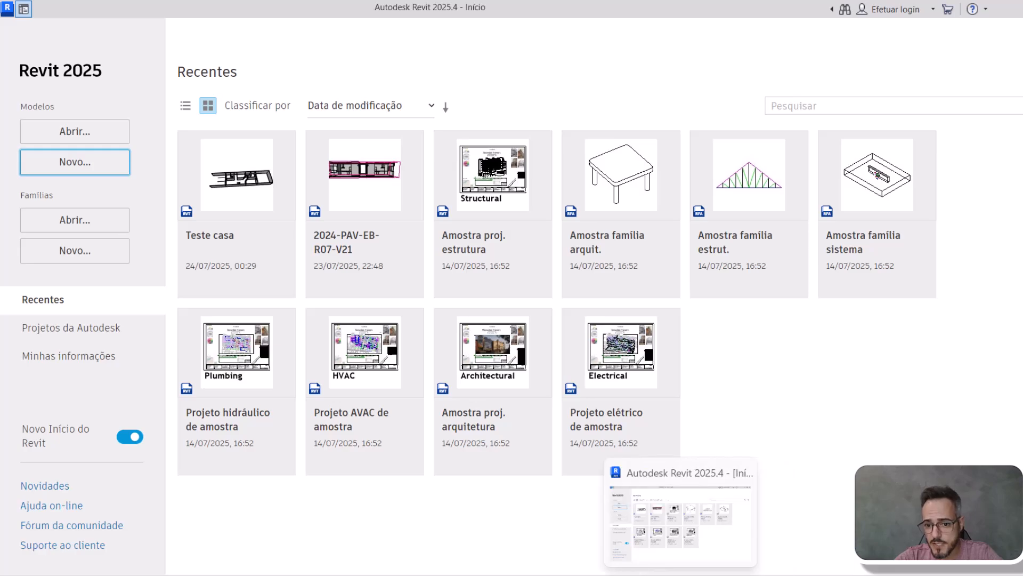
- Create a new project from the Modelo de construção template
{"action": "left_click", "coordinate": [696, 536]}
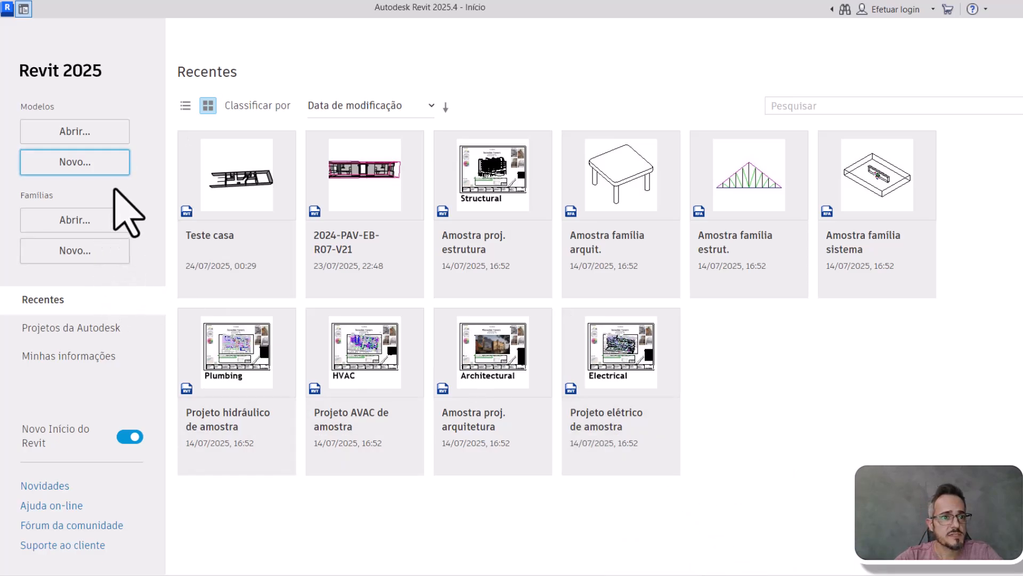
{"action": "left_click", "coordinate": [113, 167]}
{"action": "left_click", "coordinate": [544, 265]}
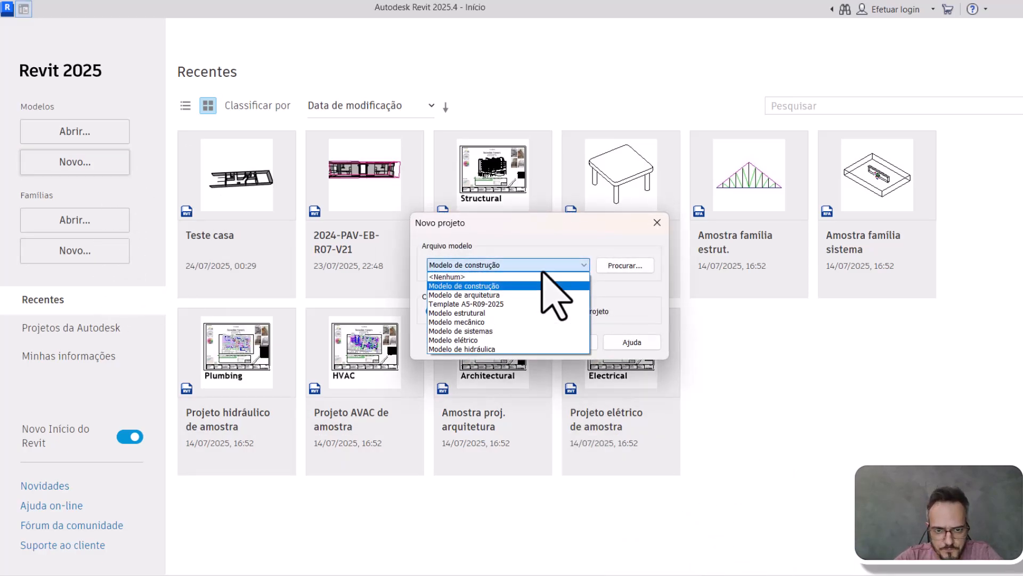
{"action": "left_click", "coordinate": [529, 303]}
{"action": "left_click", "coordinate": [514, 266]}
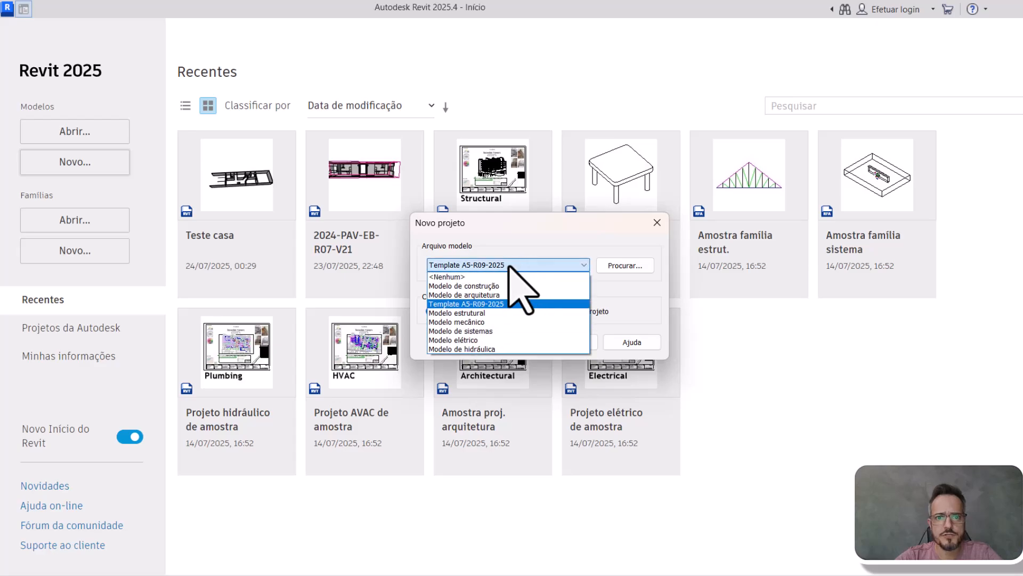
{"action": "left_click", "coordinate": [504, 286]}
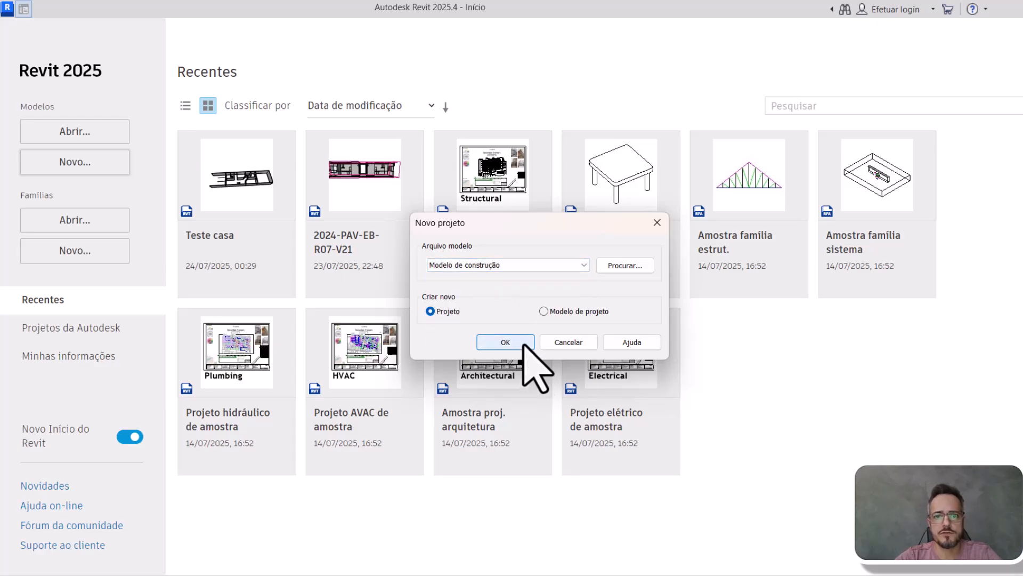
{"action": "left_click", "coordinate": [522, 344]}
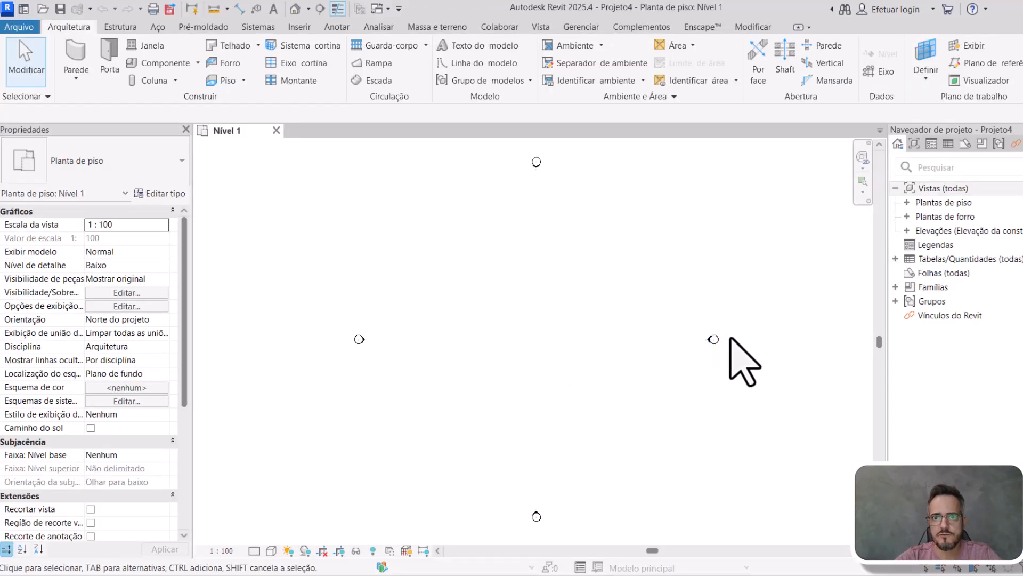
- Open the default 3D view and examine the template's levels
{"action": "middle_click_drag", "start_coordinate": [729, 336], "coordinate": [748, 376]}
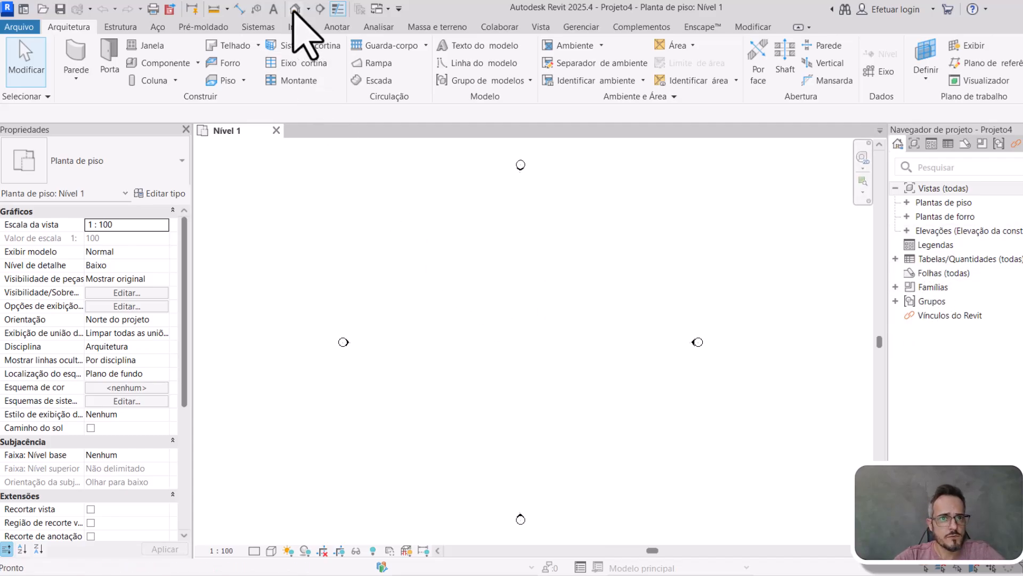
{"action": "left_click", "coordinate": [295, 9]}
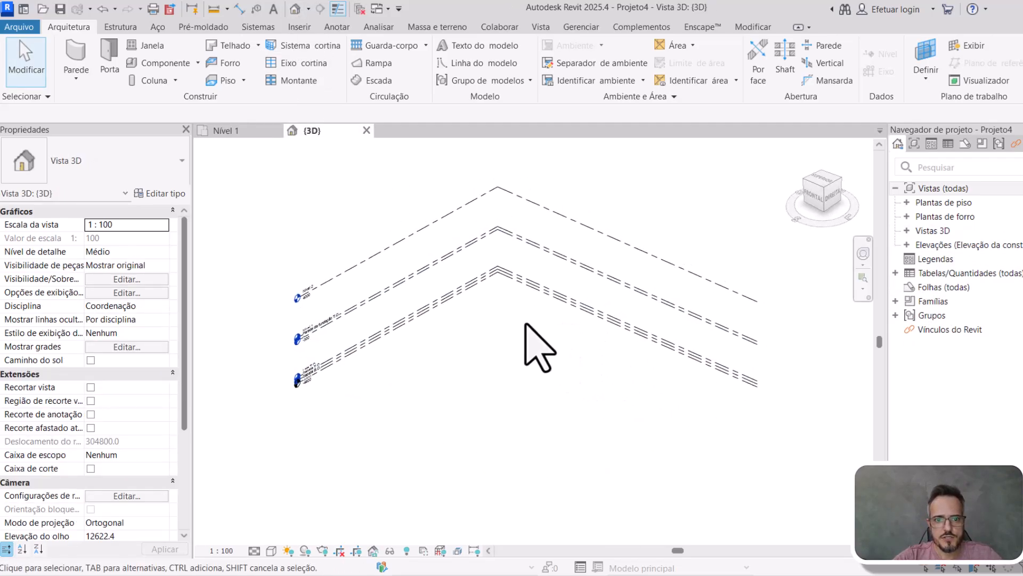
{"action": "middle_click_drag", "start_coordinate": [526, 323], "coordinate": [381, 331], "text": "shift"}
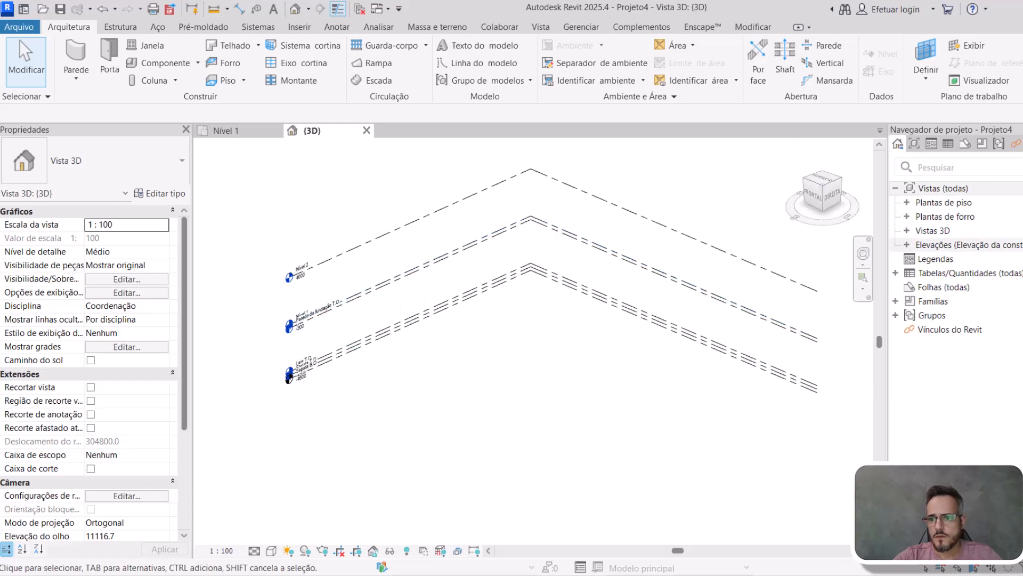
- Open the Sul elevation view
{"action": "left_click", "coordinate": [906, 244]}
{"action": "left_click", "coordinate": [946, 301]}
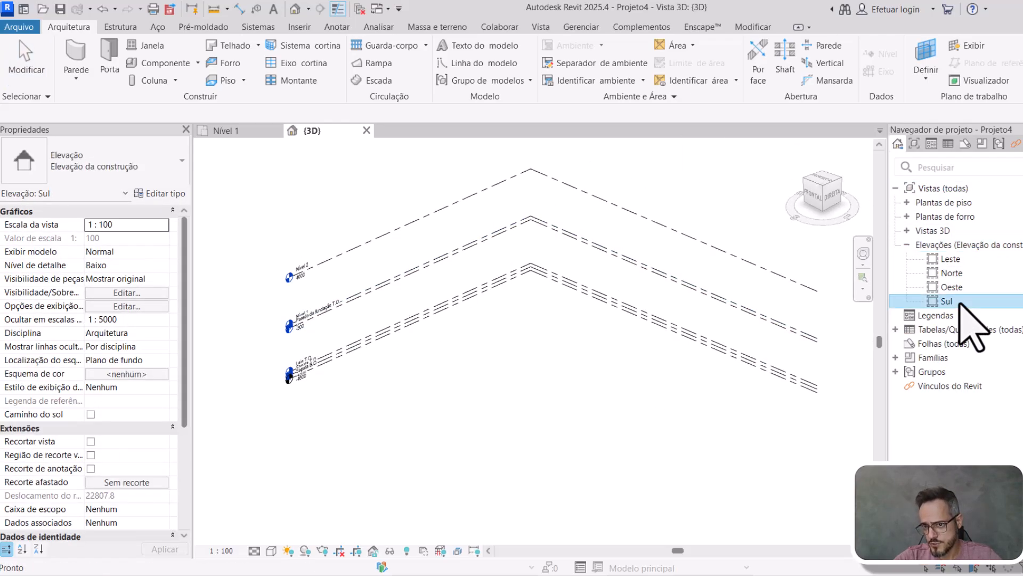
{"action": "double_click", "coordinate": [946, 301]}
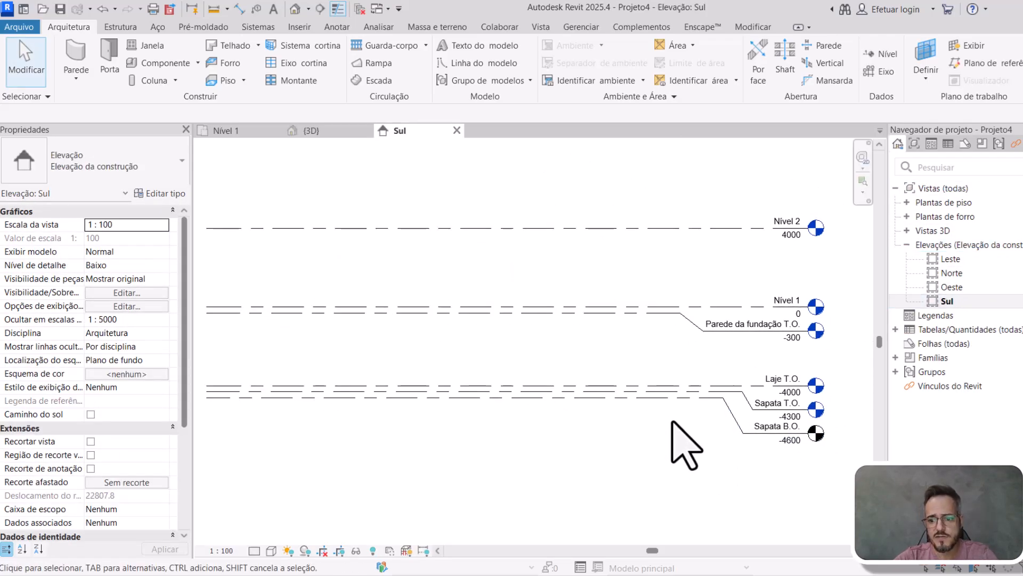
- Delete the four levels below Nível 1: Parede da fundação T.O., Laje T.O., Sapata T.O. and Sapata B.O., along with their dependent views
{"action": "middle_click_drag", "start_coordinate": [718, 442], "coordinate": [702, 439]}
{"action": "left_click_drag", "start_coordinate": [617, 448], "coordinate": [600, 309]}
{"action": "key", "text": "Delete"}
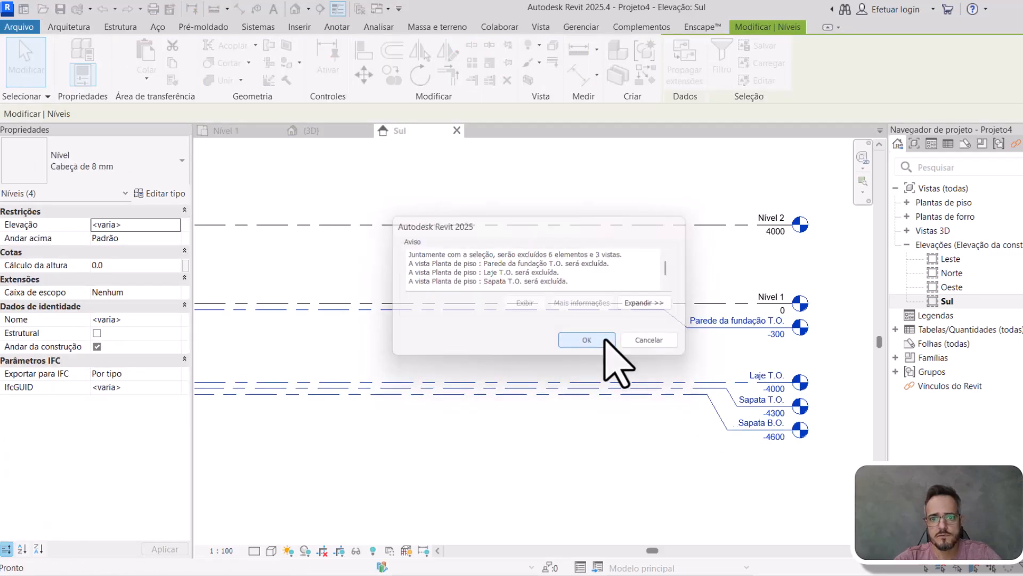
{"action": "left_click", "coordinate": [586, 340]}
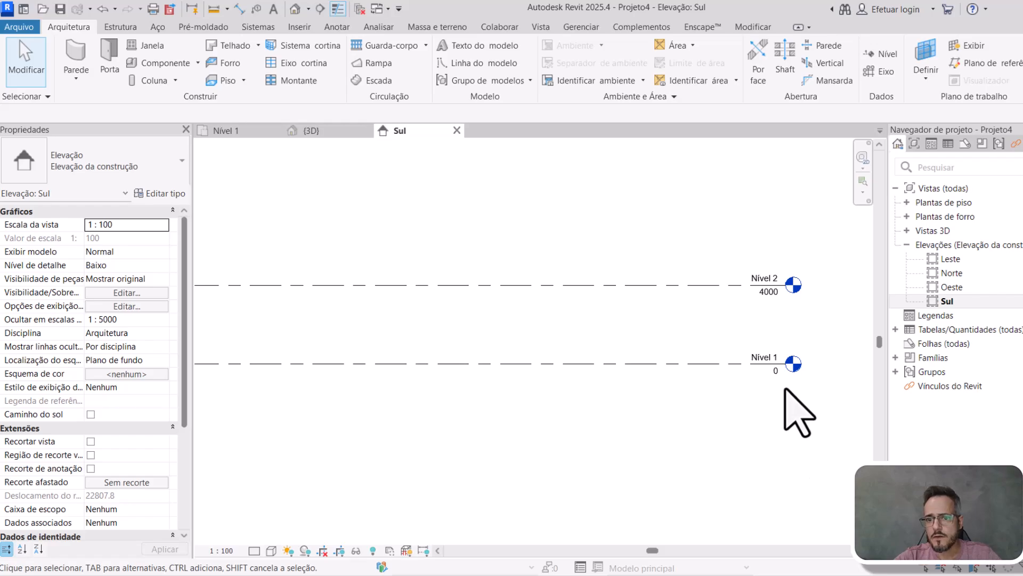
{"action": "middle_click_drag", "start_coordinate": [790, 392], "coordinate": [784, 404]}
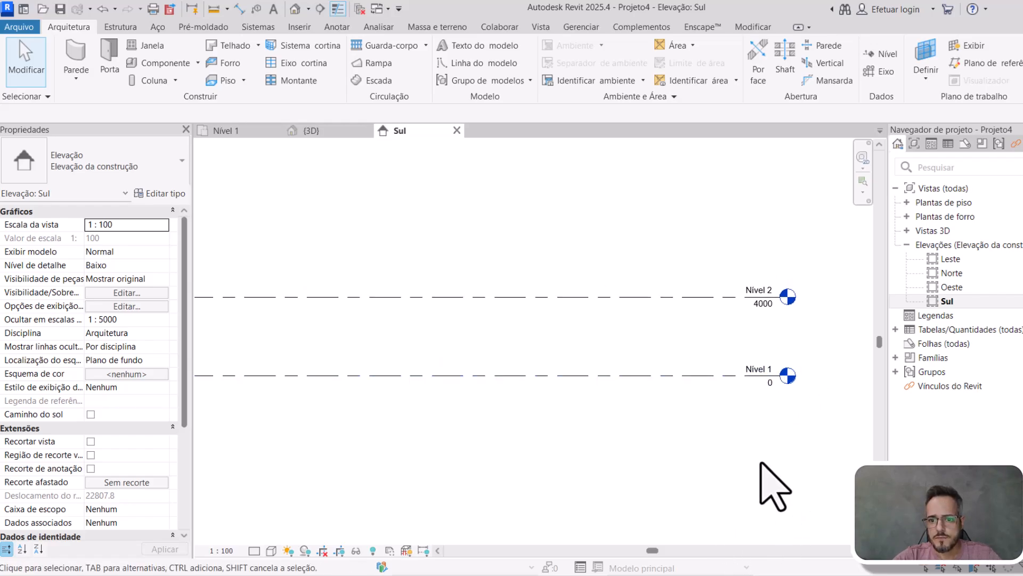
- Try to set the distance between Nível 1 and Nível 2 to 4,5
{"action": "middle_click_drag", "start_coordinate": [688, 343], "coordinate": [685, 363]}
{"action": "left_click", "coordinate": [655, 276]}
{"action": "middle_click_drag", "start_coordinate": [669, 282], "coordinate": [675, 302]}
{"action": "scroll", "coordinate": [643, 360], "scroll_direction": "down", "scroll_amount": 1}
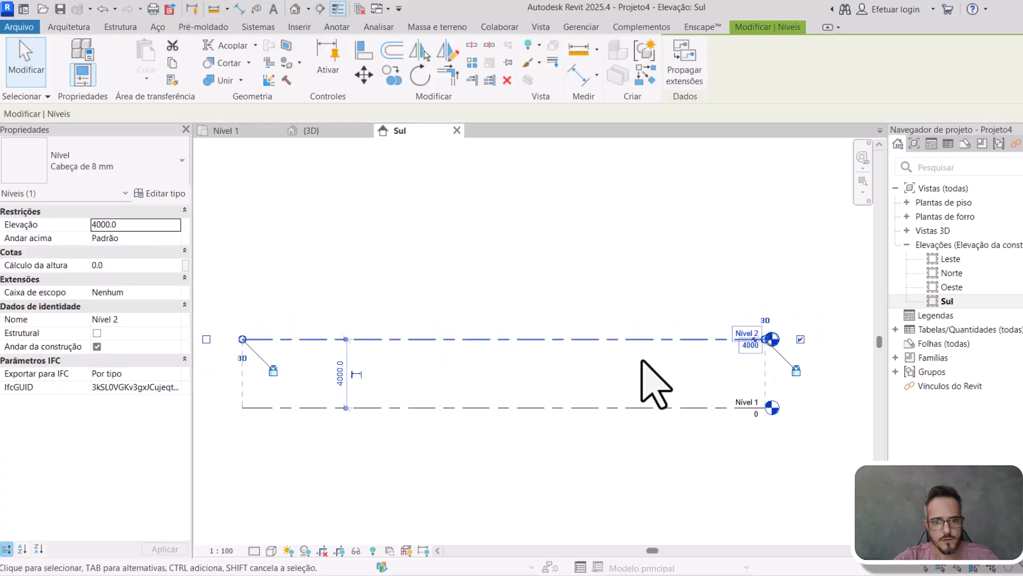
{"action": "scroll", "coordinate": [642, 361], "scroll_direction": "down", "scroll_amount": 1}
{"action": "middle_click_drag", "start_coordinate": [642, 360], "coordinate": [690, 354]}
{"action": "scroll", "coordinate": [488, 368], "scroll_direction": "up", "scroll_amount": 1}
{"action": "scroll", "coordinate": [491, 368], "scroll_direction": "down", "scroll_amount": 1}
{"action": "middle_click_drag", "start_coordinate": [496, 368], "coordinate": [537, 389]}
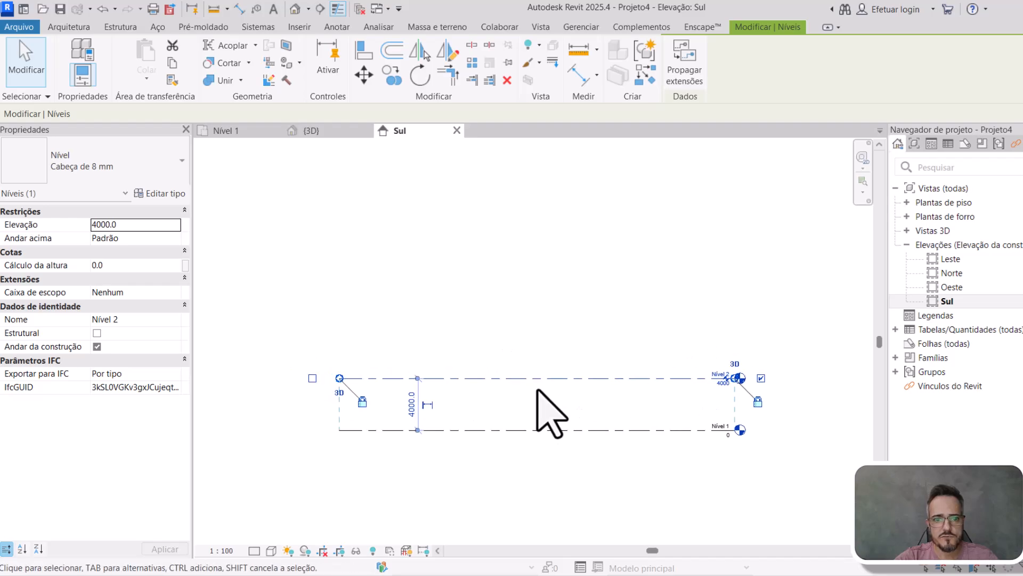
{"action": "scroll", "coordinate": [423, 423], "scroll_direction": "up", "scroll_amount": 1}
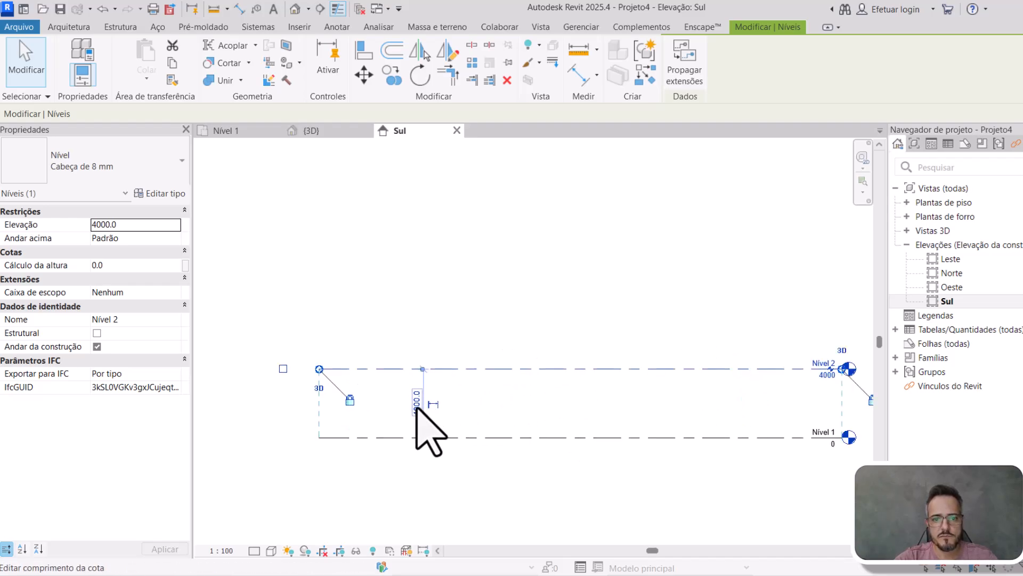
{"action": "left_click", "coordinate": [416, 408]}
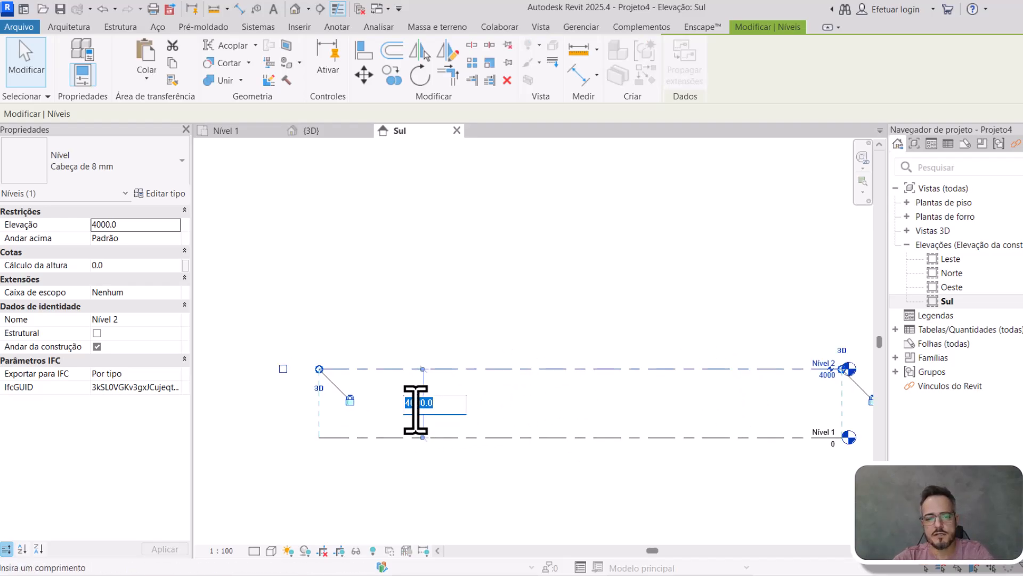
{"action": "type", "text": "4,5"}
{"action": "key", "text": "Return"}
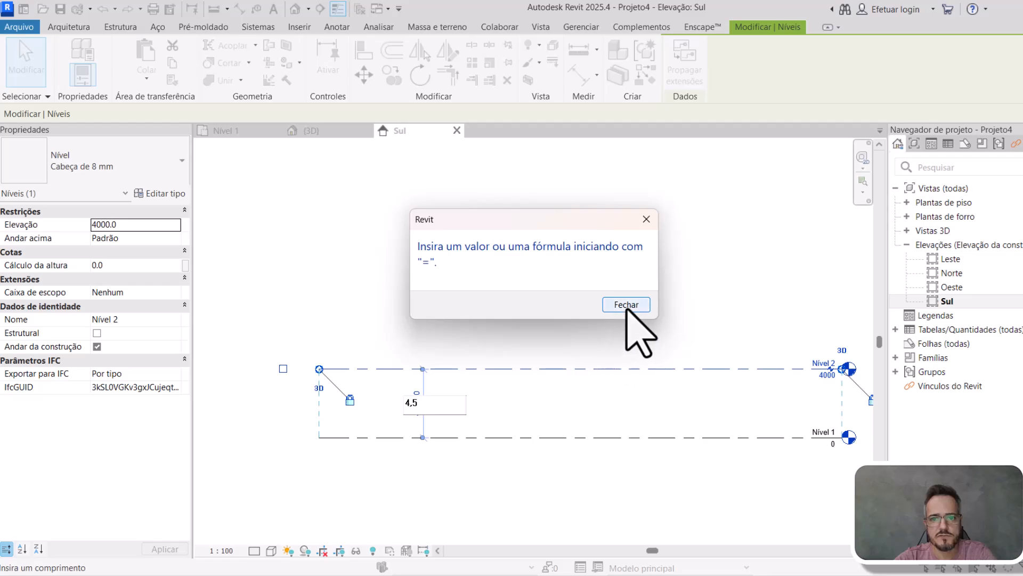
{"action": "key", "text": "Return"}
{"action": "key", "text": "Escape"}
{"action": "left_click", "coordinate": [416, 406]}
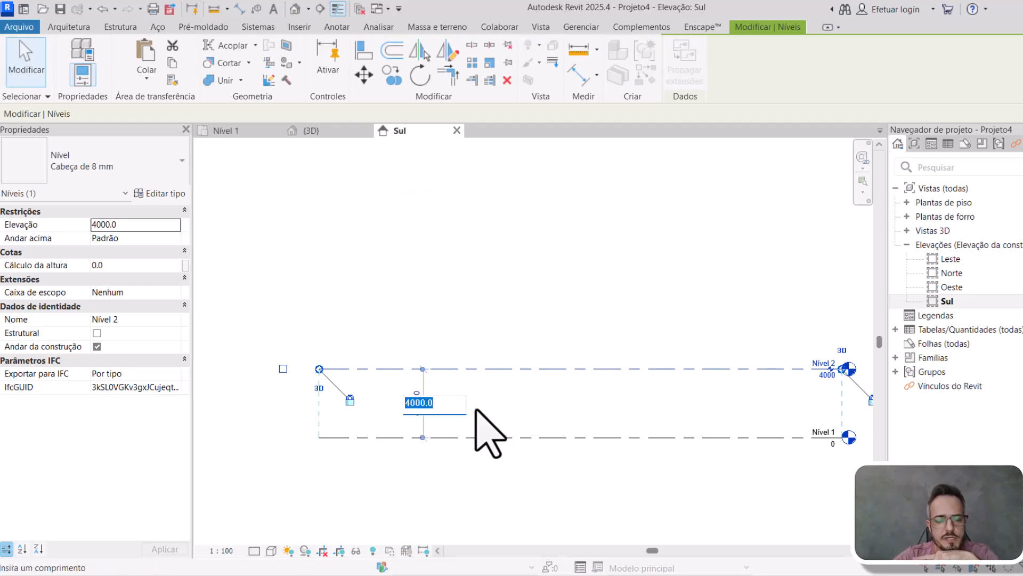
{"action": "key", "text": "Escape"}
- Set the project's length format (Comprimento) to Metros with 2 casas decimais
{"action": "key", "text": "u"}
{"action": "key", "text": "n"}
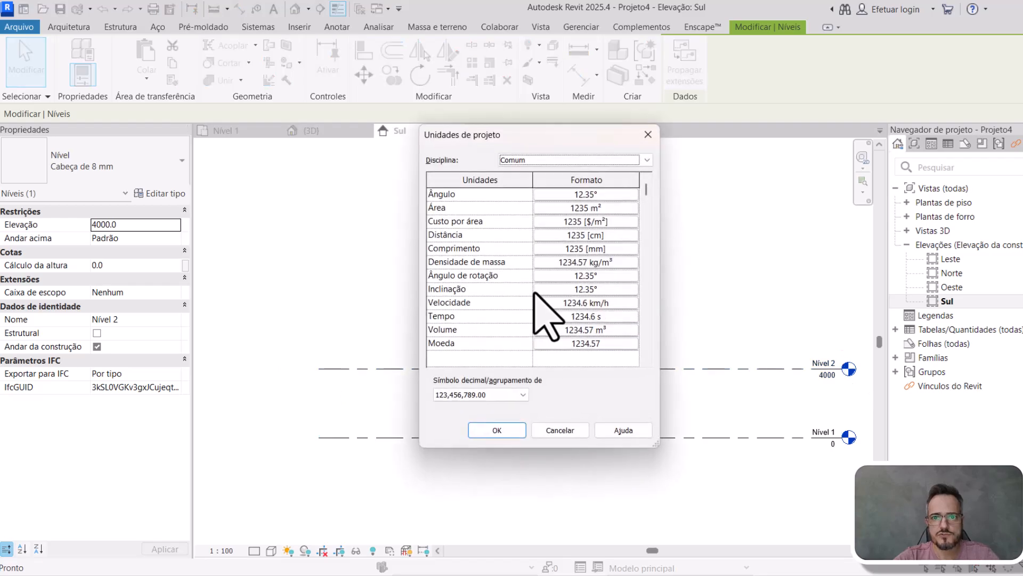
{"action": "left_click", "coordinate": [600, 252]}
{"action": "left_click", "coordinate": [555, 217]}
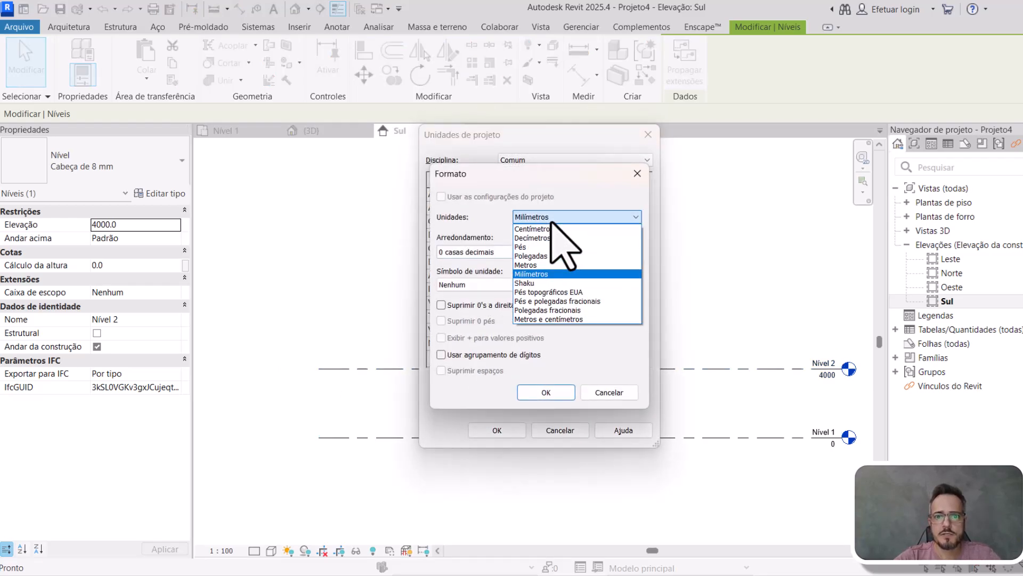
{"action": "left_click", "coordinate": [520, 261]}
{"action": "left_click", "coordinate": [498, 251]}
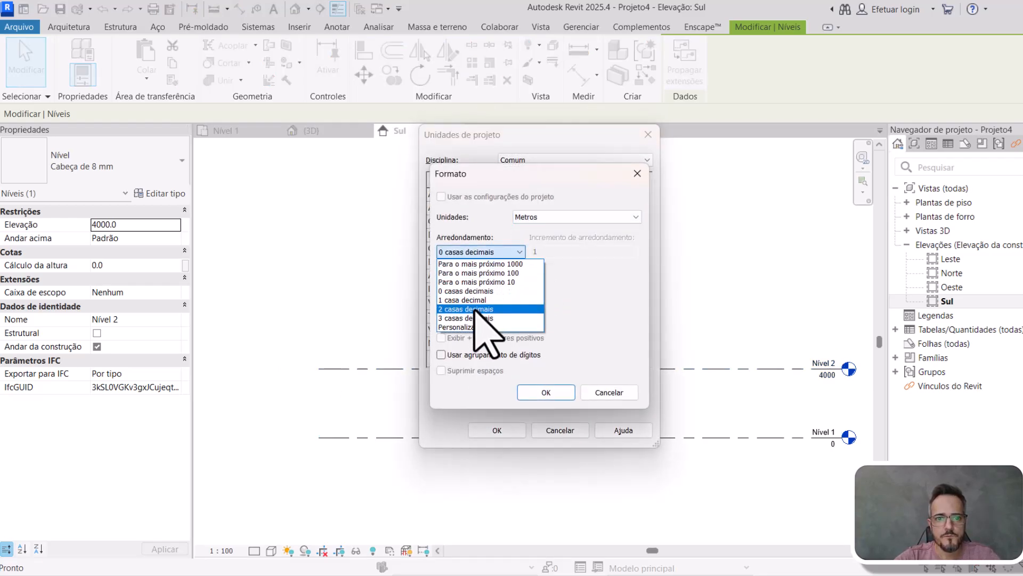
{"action": "left_click", "coordinate": [467, 308]}
{"action": "left_click", "coordinate": [531, 392]}
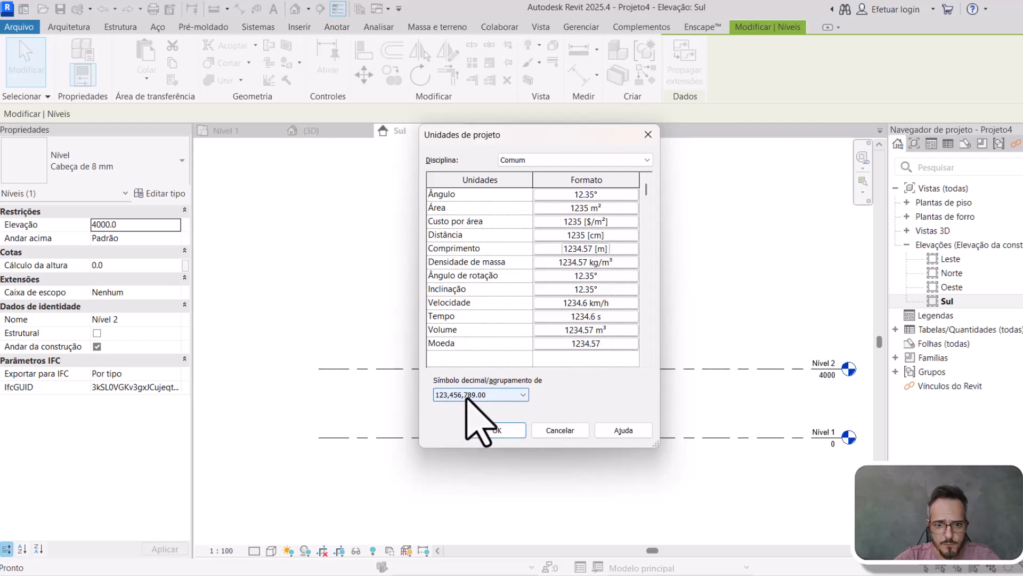
- Set the project's decimal symbol and digit grouping to 123.456.789,00 and apply the project units
{"action": "left_click", "coordinate": [477, 397]}
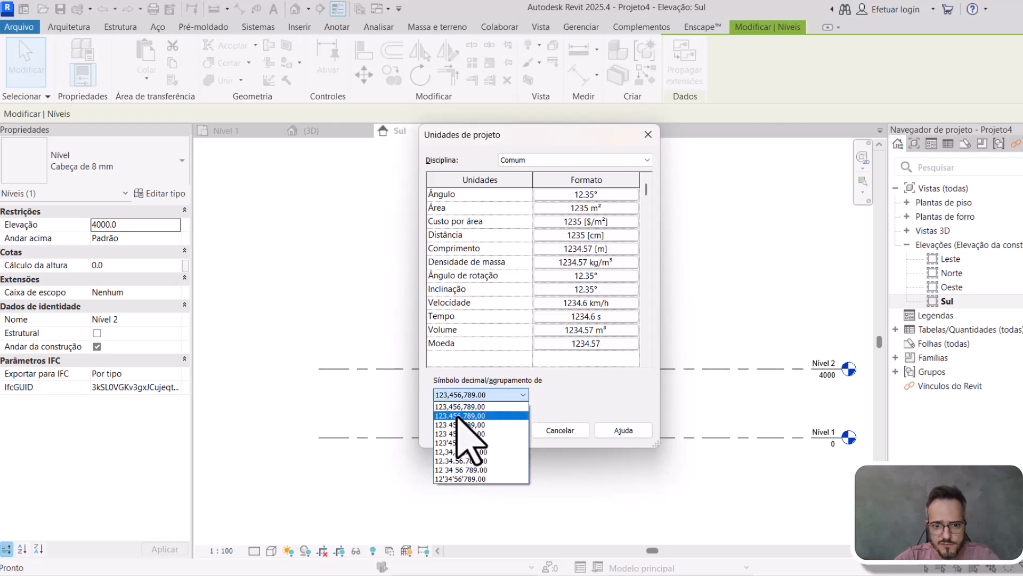
{"action": "left_click", "coordinate": [471, 413]}
{"action": "left_click", "coordinate": [498, 427]}
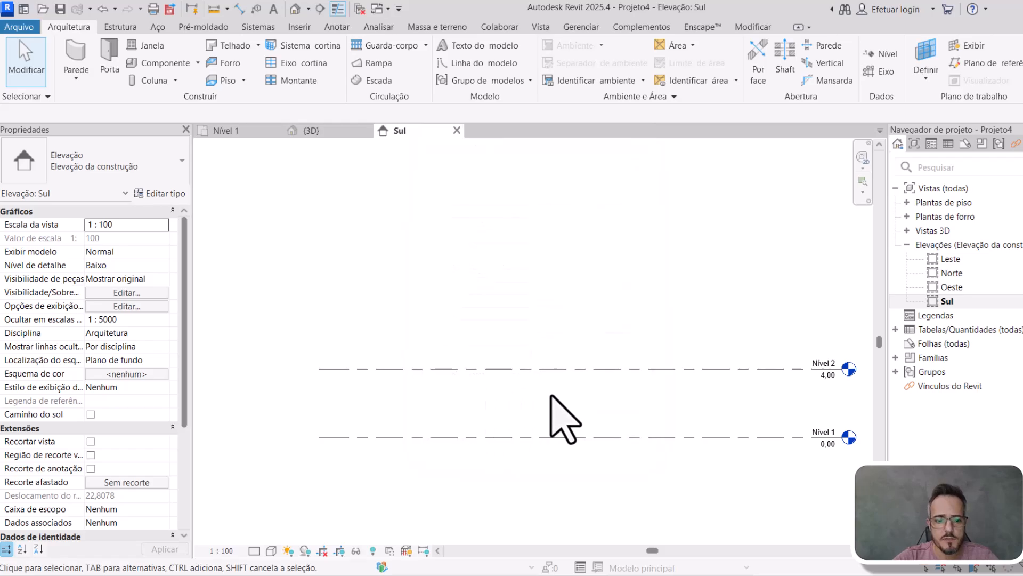
- Set the distance between Nível 1 and Nível 2 to 4,5 m
{"action": "left_click", "coordinate": [552, 369]}
{"action": "left_click", "coordinate": [418, 403]}
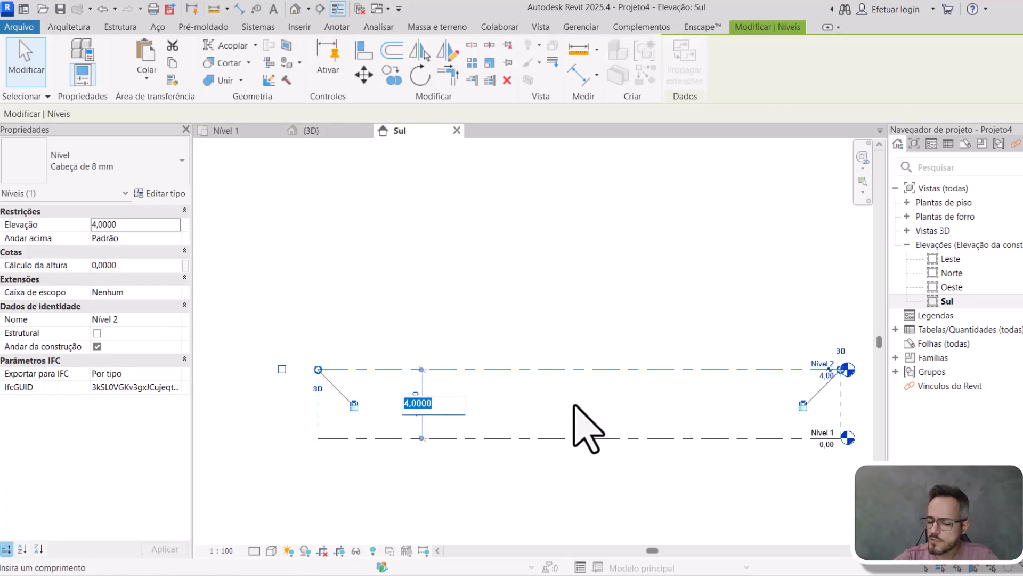
{"action": "type", "text": "4,5"}
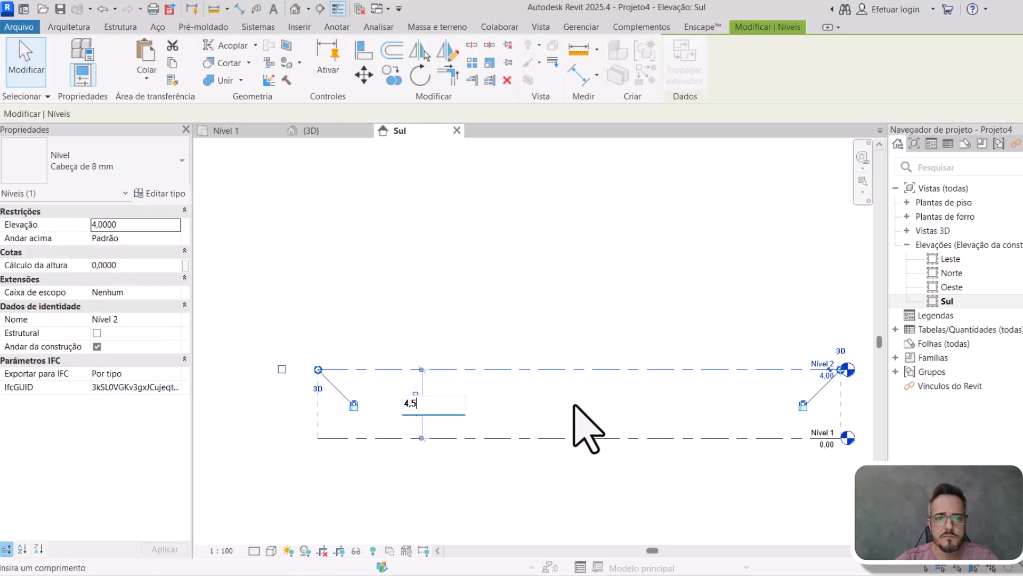
{"action": "key", "text": "Return"}
- Copy Nível 2 vertically upward and set the new level's distance above it to 4 m
{"action": "key", "text": "c"}
{"action": "key", "text": "o"}
{"action": "left_click", "coordinate": [548, 361]}
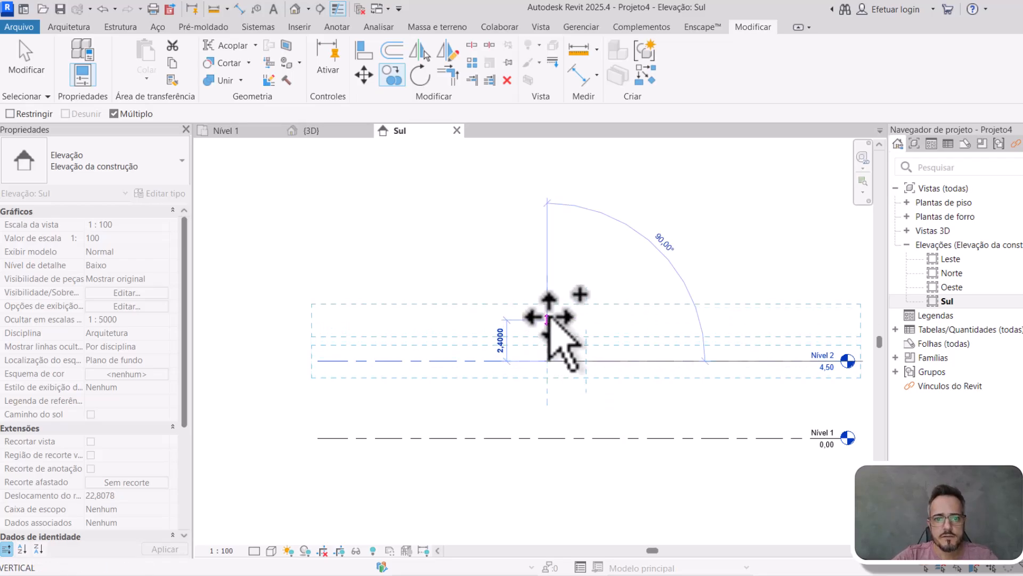
{"action": "left_click", "coordinate": [548, 298]}
{"action": "key", "text": "Escape"}
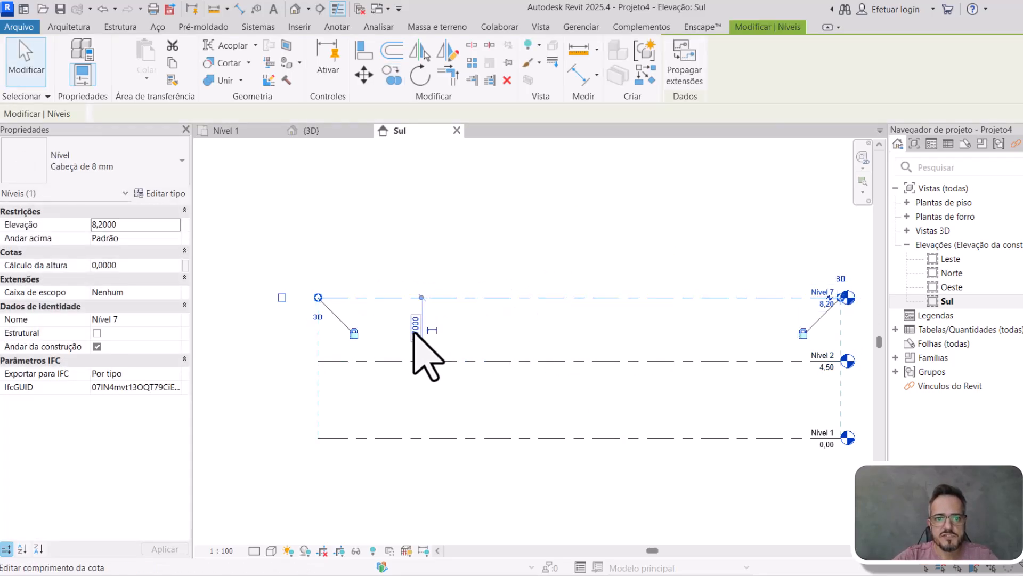
{"action": "left_click", "coordinate": [415, 329]}
{"action": "type", "text": "4"}
{"action": "key", "text": "Return"}
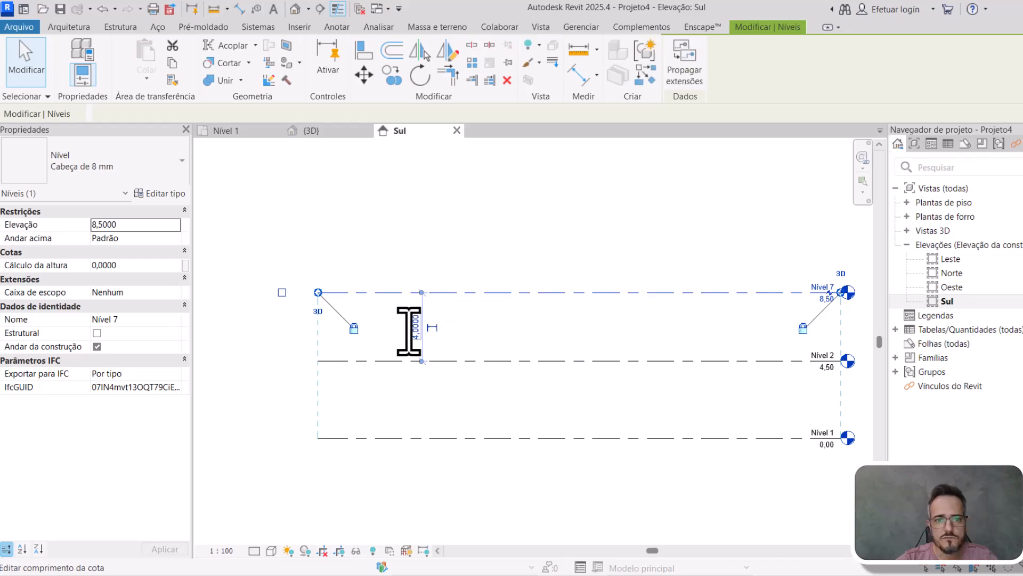
- Copy the topmost level 3 m vertically upward
{"action": "scroll", "coordinate": [491, 368], "scroll_direction": "down", "scroll_amount": 1}
{"action": "middle_click_drag", "start_coordinate": [491, 368], "coordinate": [451, 419]}
{"action": "scroll", "coordinate": [451, 419], "scroll_direction": "down", "scroll_amount": 1}
{"action": "key", "text": "c"}
{"action": "key", "text": "o"}
{"action": "left_click", "coordinate": [515, 361]}
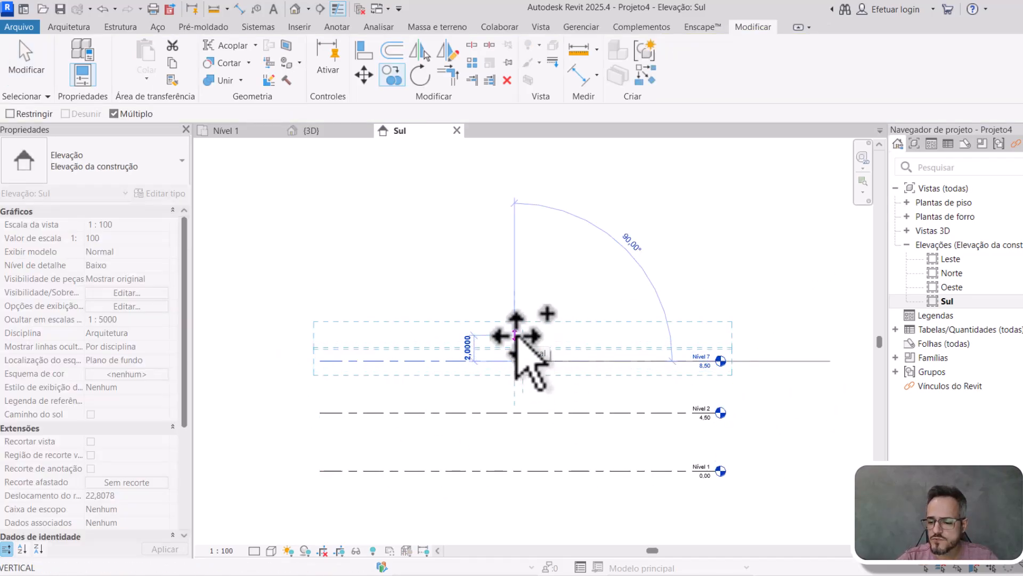
{"action": "type", "text": "3"}
{"action": "key", "text": "Return"}
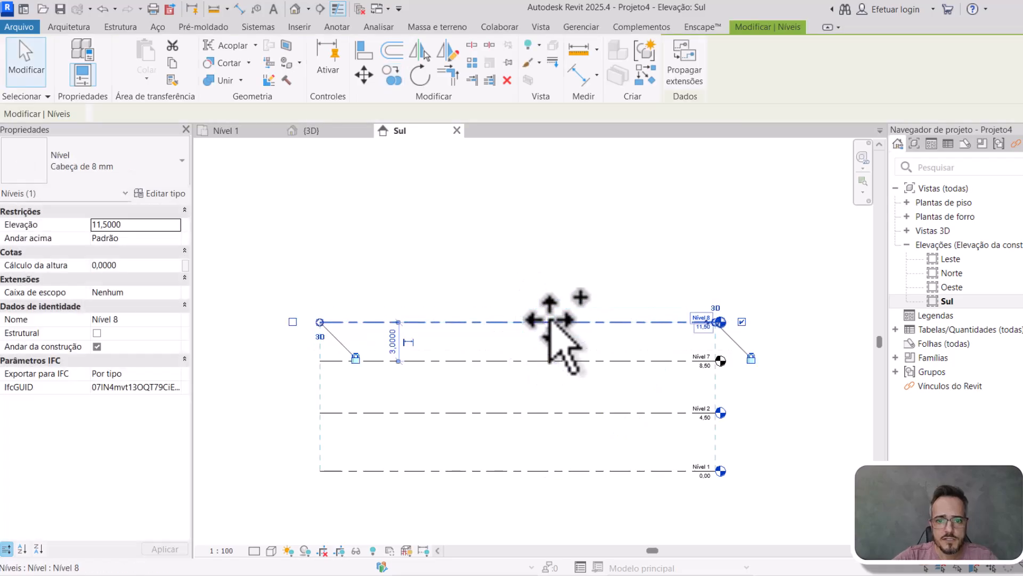
{"action": "middle_click_drag", "start_coordinate": [531, 339], "coordinate": [521, 350]}
{"action": "middle_click_drag", "start_coordinate": [647, 372], "coordinate": [624, 366]}
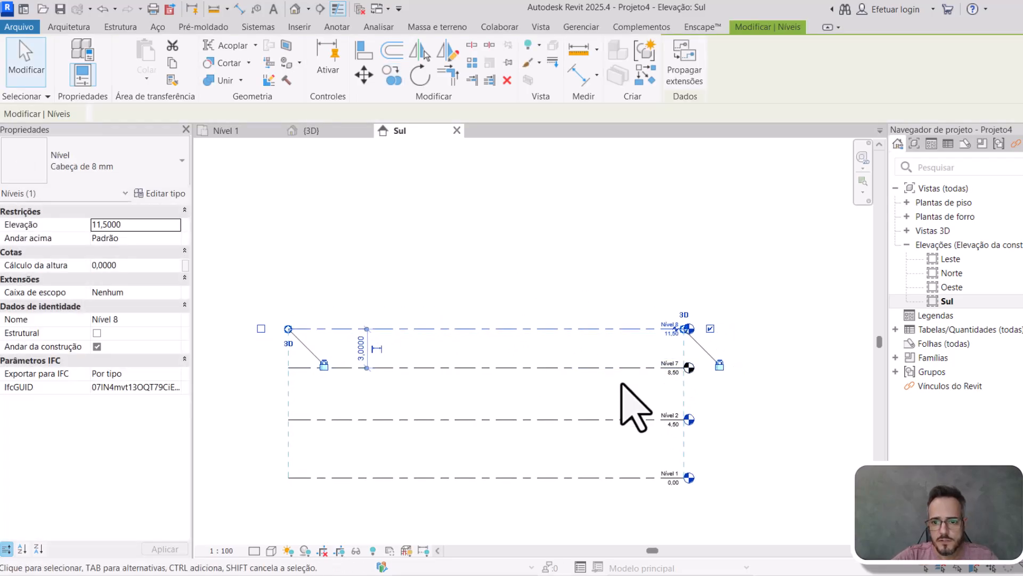
{"action": "left_click", "coordinate": [623, 382]}
- Rename the two copied levels above Nível 2 as Nível 3 and Nível 4
{"action": "scroll", "coordinate": [715, 479], "scroll_direction": "up", "scroll_amount": 2}
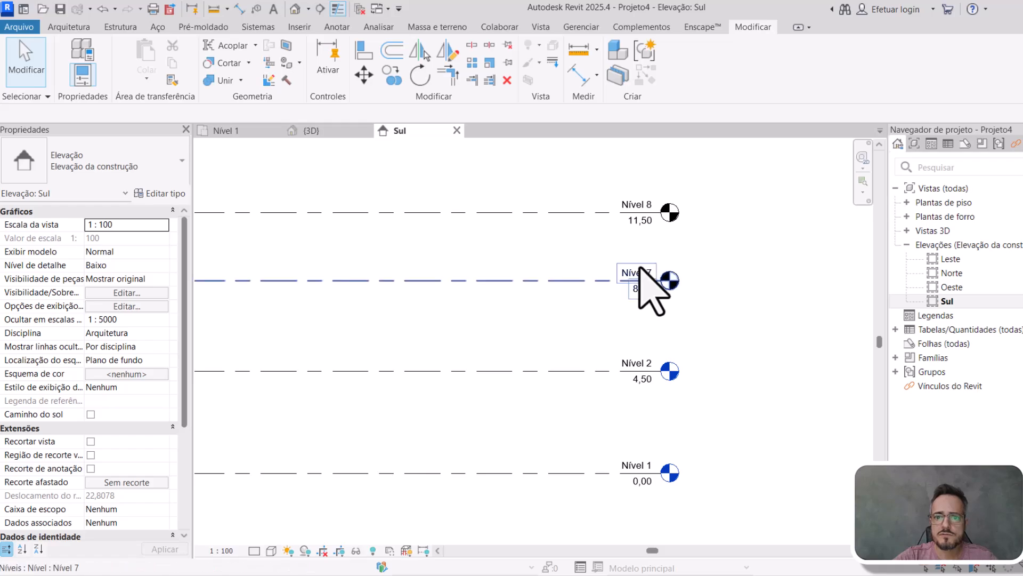
{"action": "left_click", "coordinate": [640, 280]}
{"action": "left_click", "coordinate": [640, 279]}
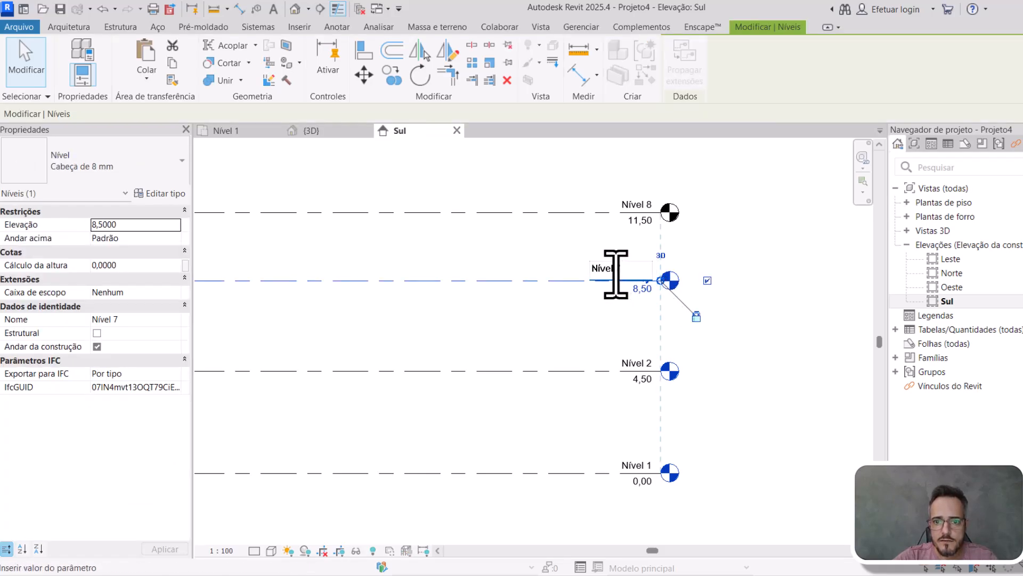
{"action": "type", "text": "3"}
{"action": "key", "text": "Return"}
{"action": "double_click", "coordinate": [639, 205]}
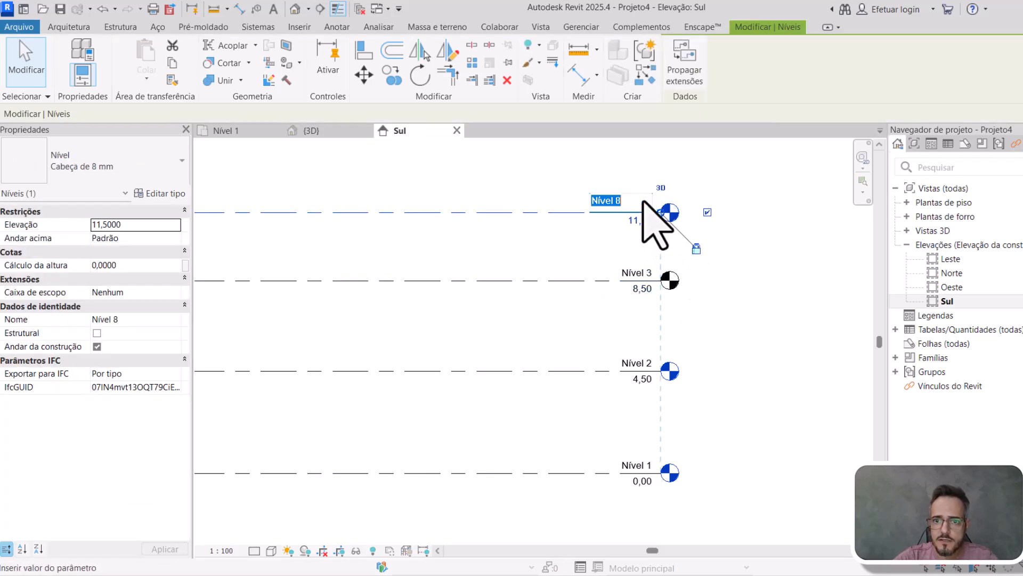
{"action": "type", "text": "4"}
{"action": "key", "text": "Return"}
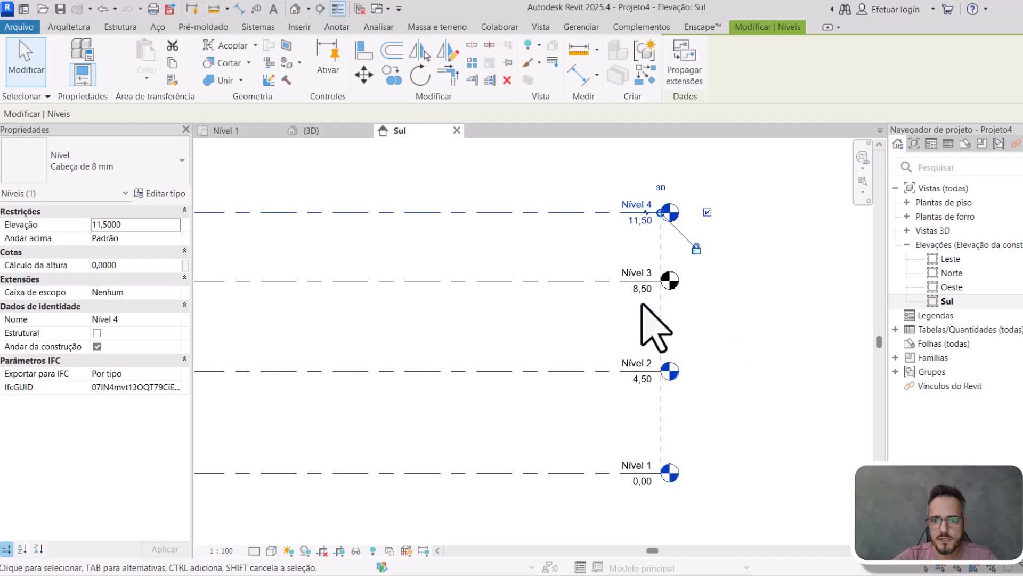
- Array the topmost level, Nível 4, vertically upward with 15 items spaced 3 m apart
{"action": "scroll", "coordinate": [645, 307], "scroll_direction": "down", "scroll_amount": 1}
{"action": "middle_click_drag", "start_coordinate": [645, 307], "coordinate": [666, 332]}
{"action": "left_click_drag", "start_coordinate": [587, 291], "coordinate": [570, 217]}
{"action": "middle_click_drag", "start_coordinate": [627, 299], "coordinate": [653, 389]}
{"action": "scroll", "coordinate": [652, 390], "scroll_direction": "down", "scroll_amount": 1}
{"action": "key", "text": "a"}
{"action": "key", "text": "r"}
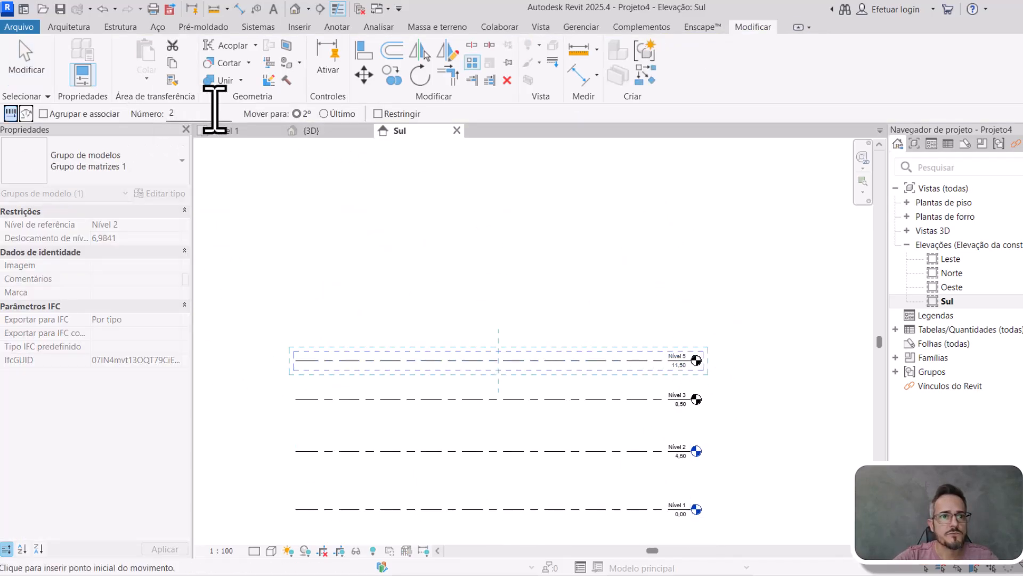
{"action": "left_click_drag", "start_coordinate": [214, 111], "coordinate": [160, 115]}
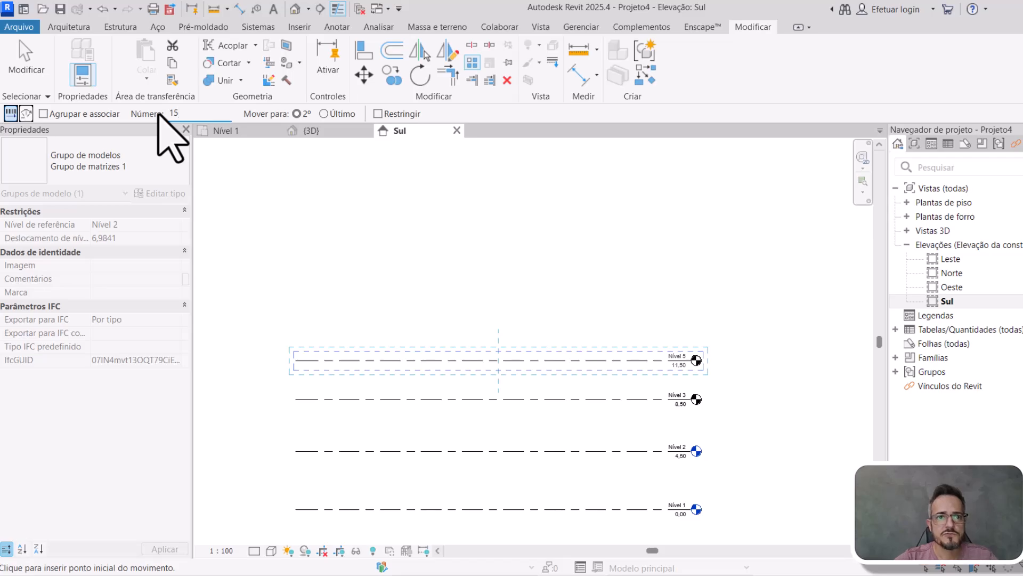
{"action": "type", "text": "15"}
{"action": "left_click", "coordinate": [598, 347]}
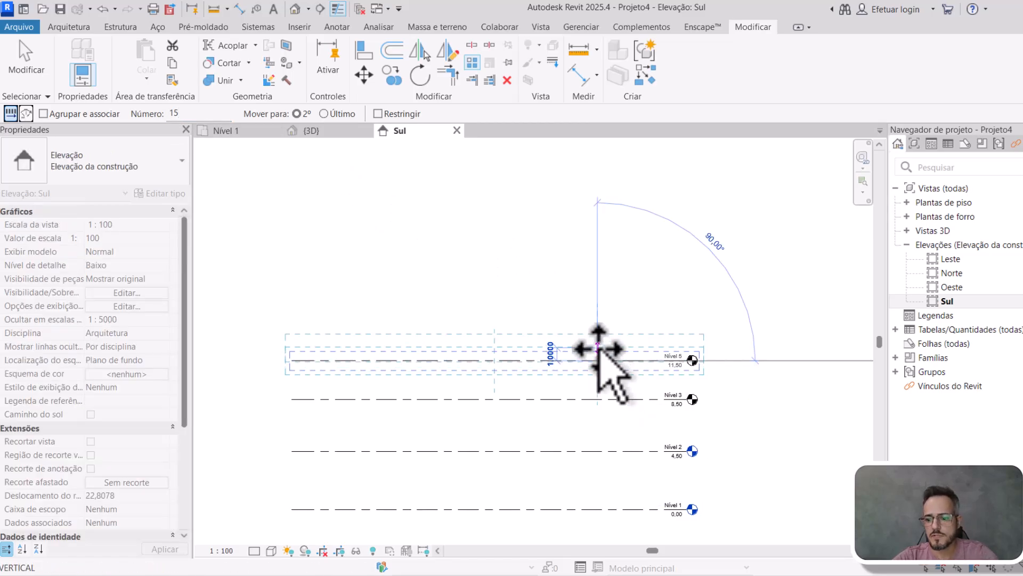
{"action": "type", "text": "3"}
{"action": "key", "text": "Return"}
- Examine the complete stack of levels in the Sul elevation and the 3D view
{"action": "scroll", "coordinate": [602, 353], "scroll_direction": "down", "scroll_amount": 6}
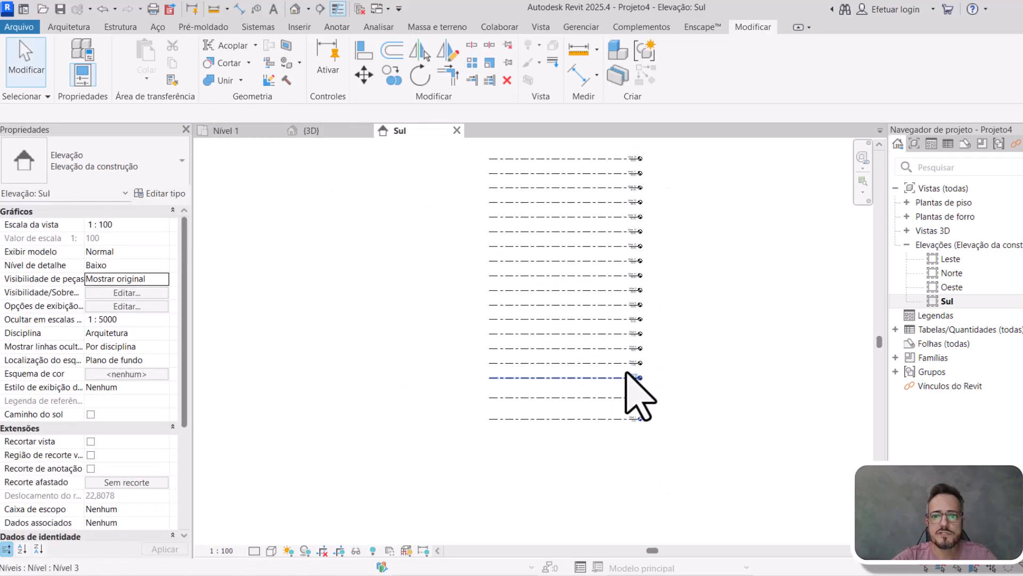
{"action": "scroll", "coordinate": [626, 383], "scroll_direction": "up", "scroll_amount": 3}
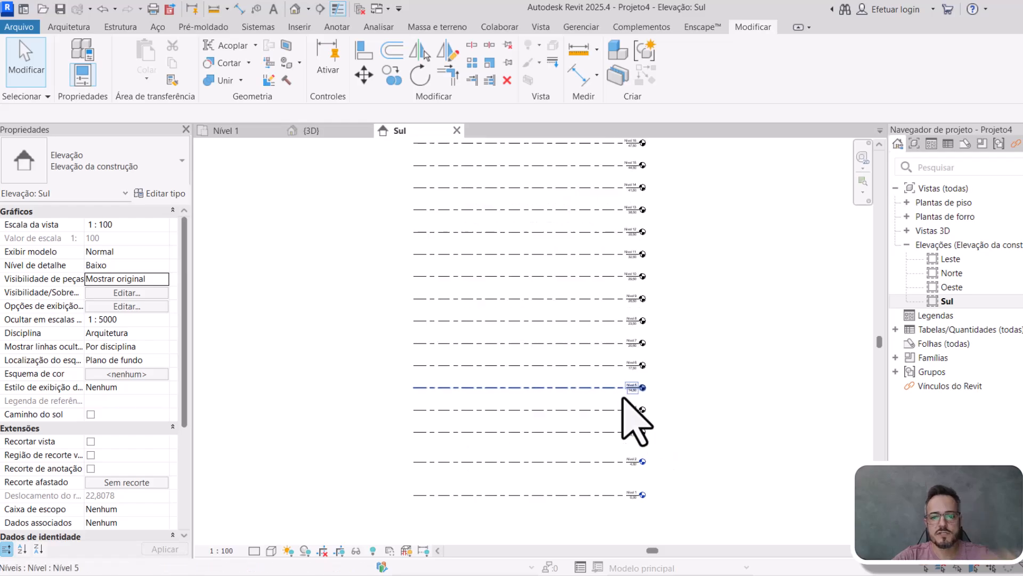
{"action": "scroll", "coordinate": [663, 446], "scroll_direction": "down", "scroll_amount": 2}
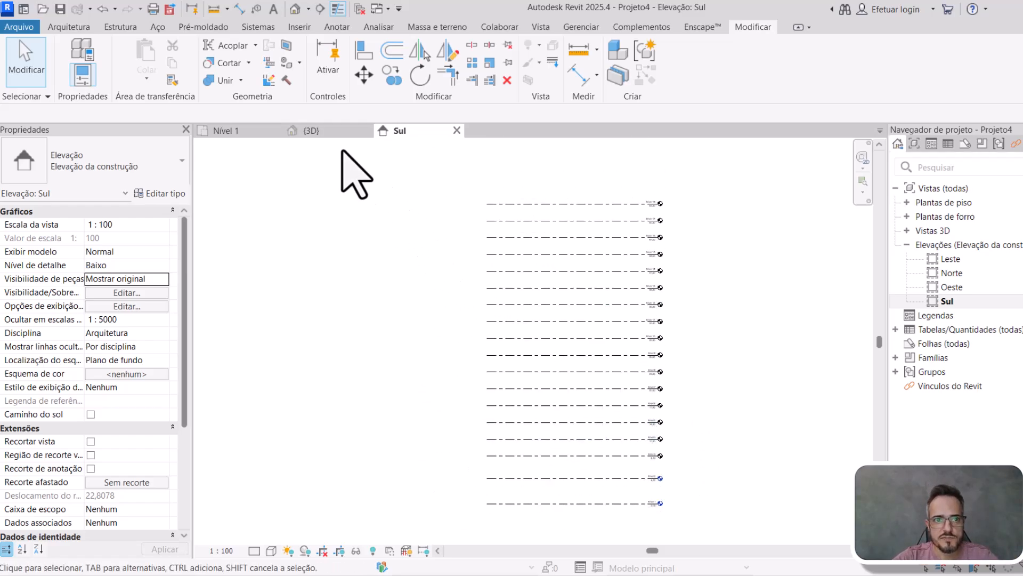
{"action": "left_click", "coordinate": [311, 130]}
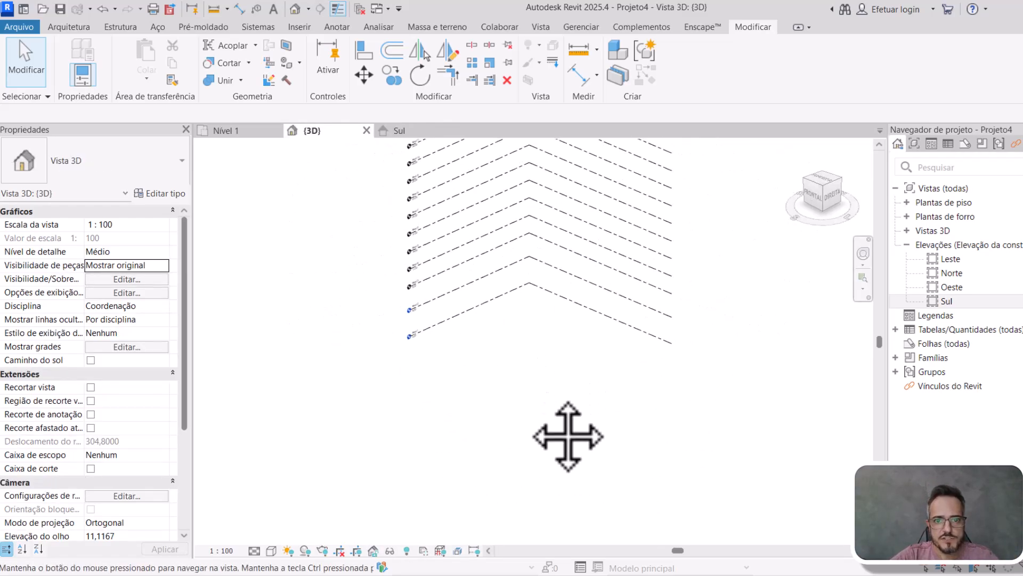
{"action": "left_click", "coordinate": [397, 131]}
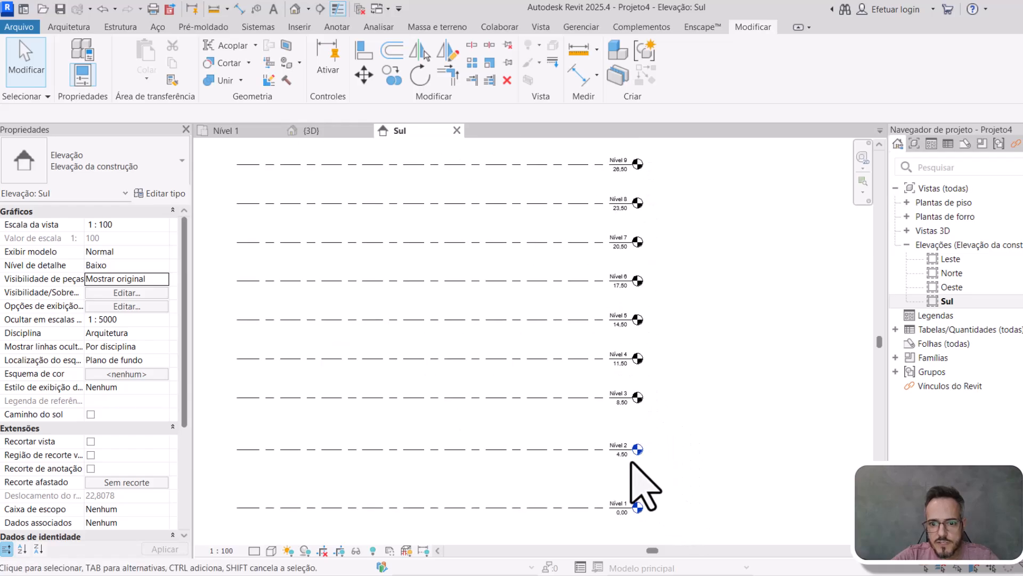
{"action": "scroll", "coordinate": [634, 462], "scroll_direction": "up", "scroll_amount": 1}
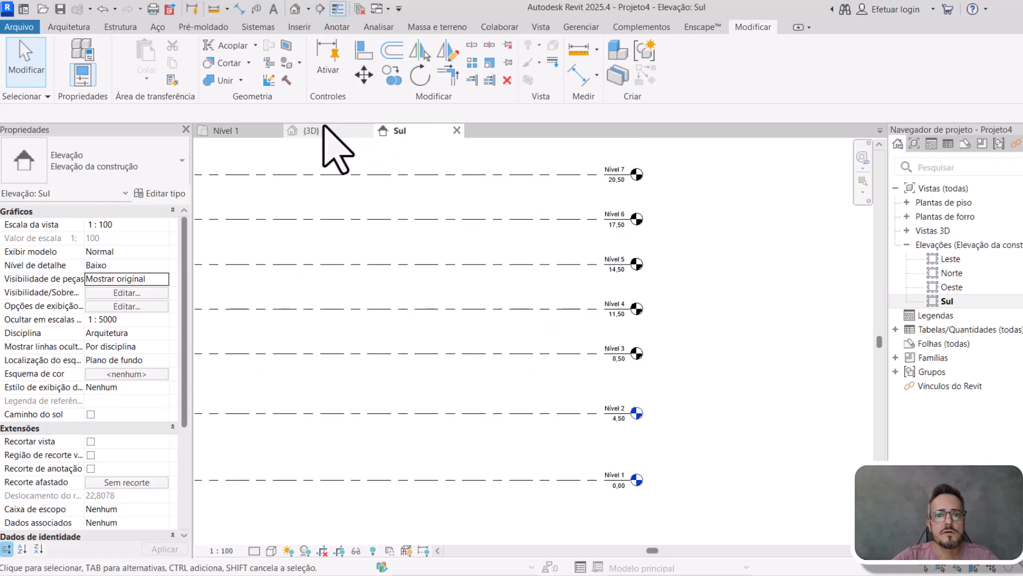
{"action": "scroll", "coordinate": [731, 426], "scroll_direction": "down", "scroll_amount": 1}
{"action": "middle_click_drag", "start_coordinate": [708, 411], "coordinate": [743, 438]}
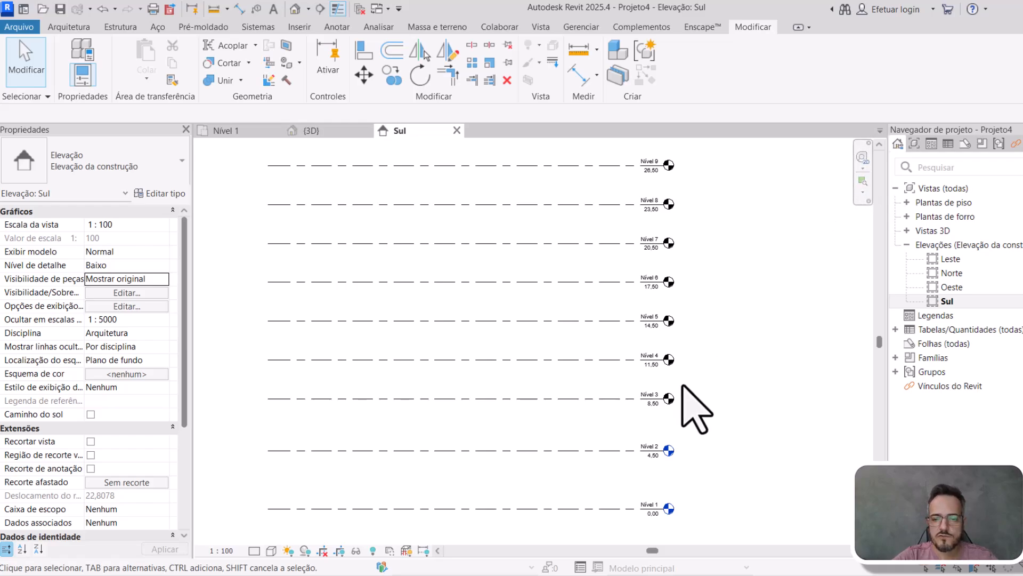
{"action": "middle_click_drag", "start_coordinate": [706, 413], "coordinate": [726, 418]}
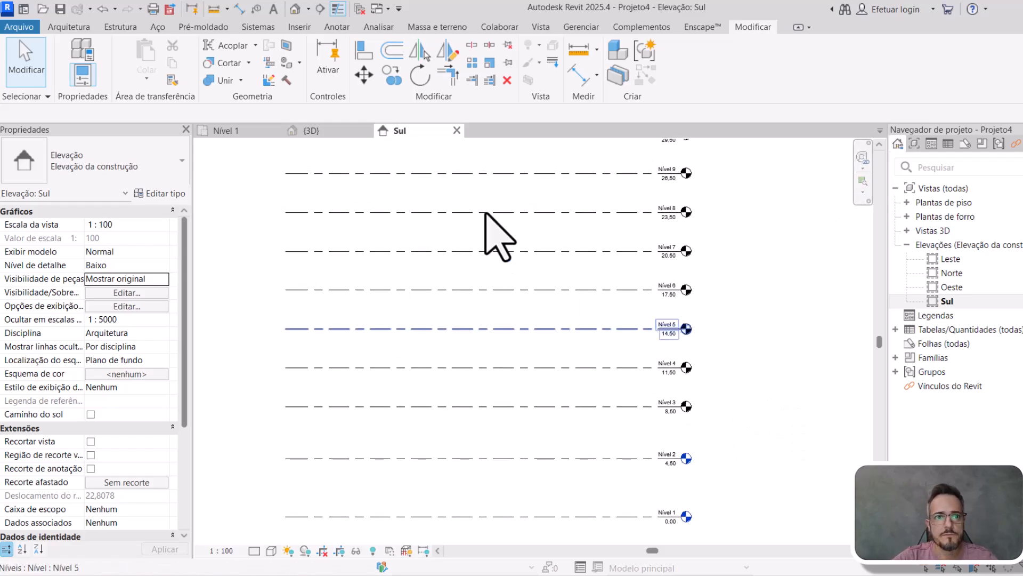
{"action": "left_click", "coordinate": [310, 131]}
{"action": "middle_click_drag", "start_coordinate": [589, 384], "coordinate": [573, 429]}
{"action": "scroll", "coordinate": [542, 480], "scroll_direction": "up", "scroll_amount": 1}
{"action": "middle_click_drag", "start_coordinate": [577, 432], "coordinate": [578, 451]}
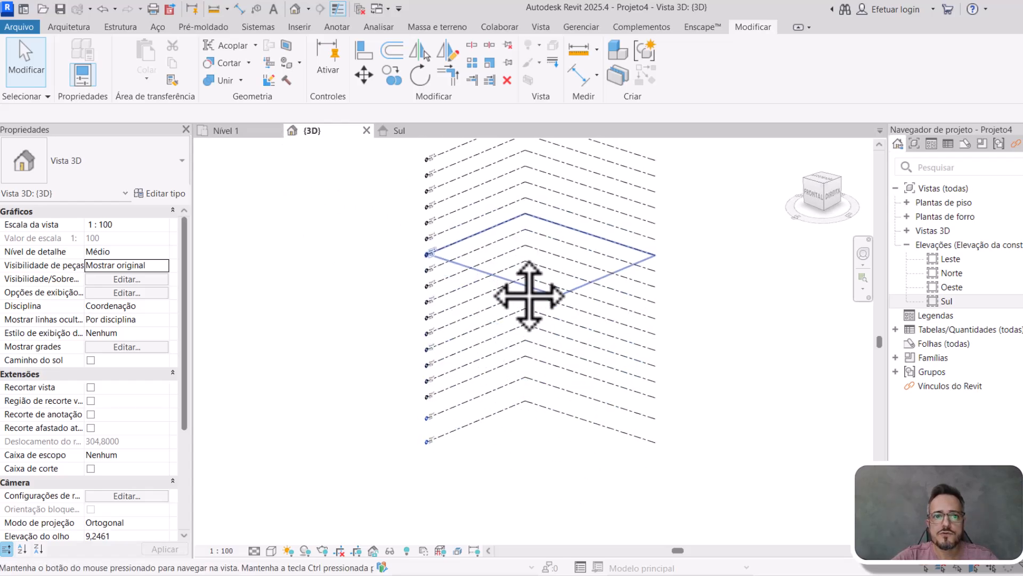
- Create a new floor plan view for Nível 3 and list the project's existing floor plans
{"action": "left_click", "coordinate": [228, 132]}
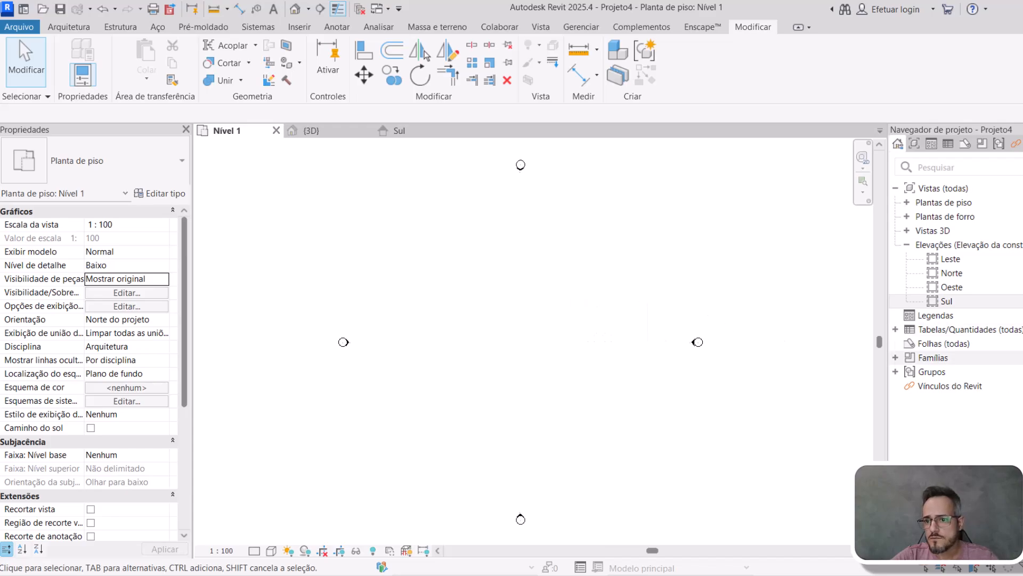
{"action": "double_click", "coordinate": [938, 203]}
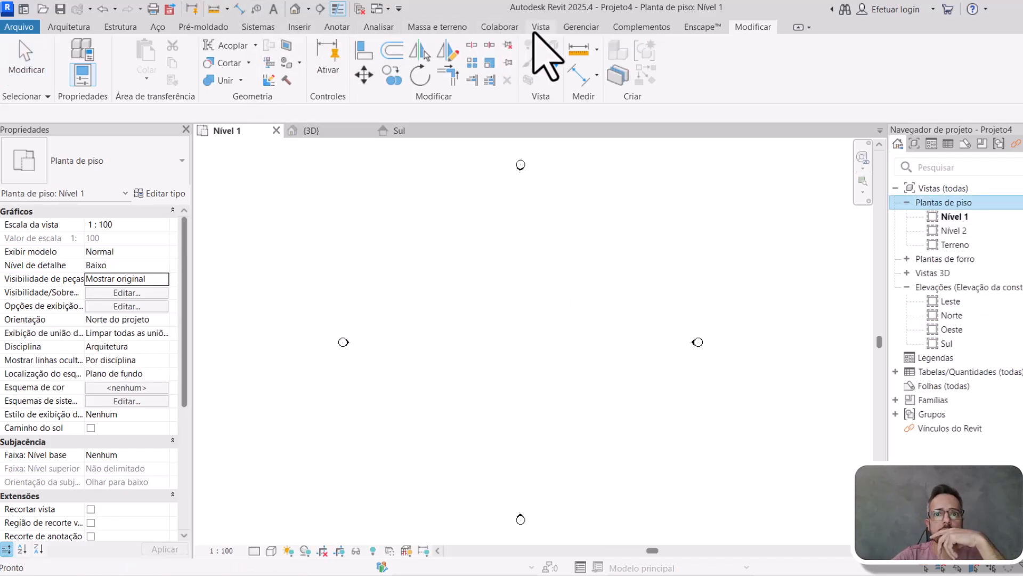
{"action": "left_click", "coordinate": [536, 30]}
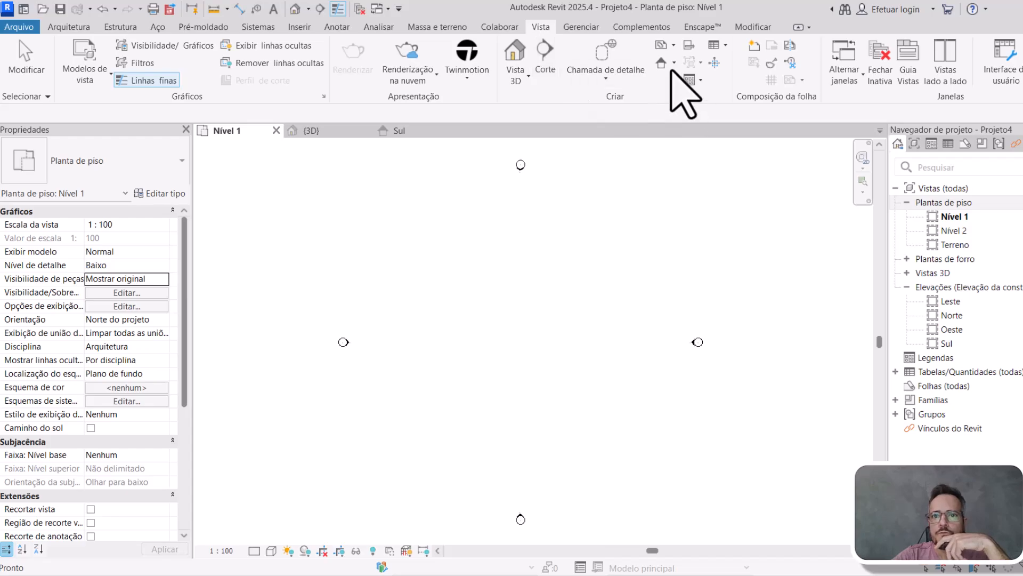
{"action": "left_click", "coordinate": [672, 63]}
{"action": "left_click", "coordinate": [709, 68]}
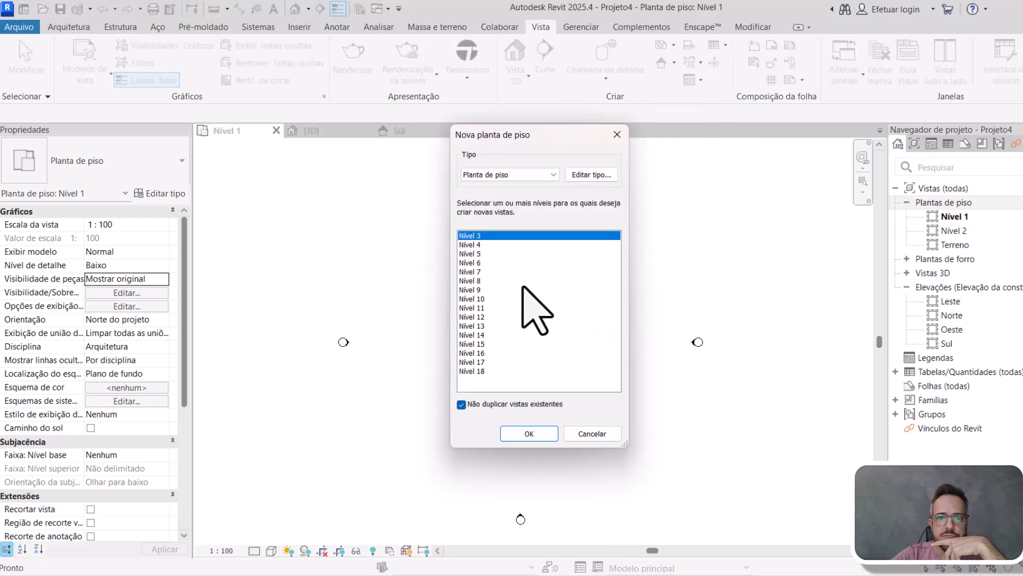
{"action": "left_click", "coordinate": [529, 433]}
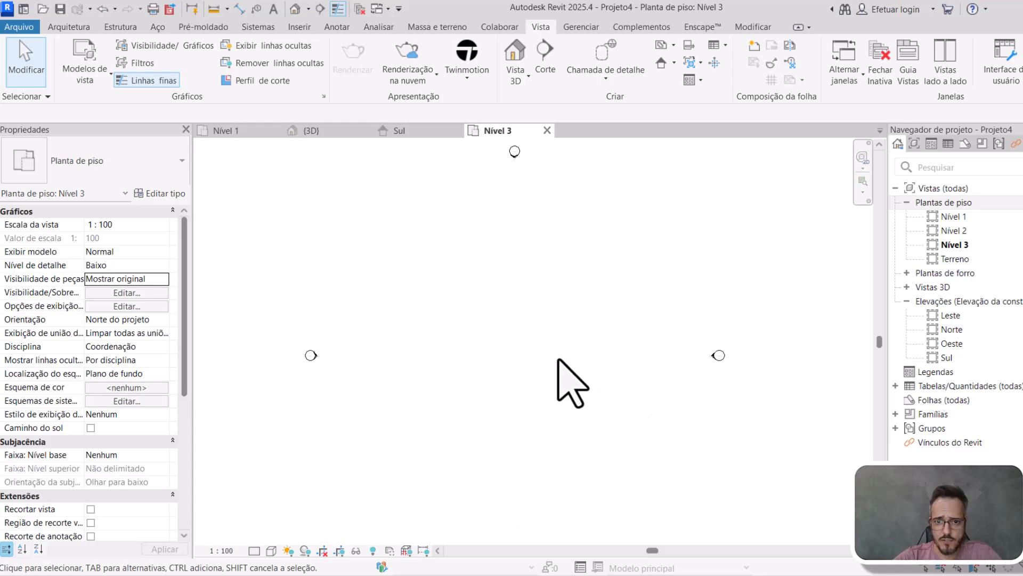
- Draw a rectangle of walls about 12,8 by 15,8 m in the Nível 3 plan, between the elevation markers
{"action": "left_click", "coordinate": [69, 27]}
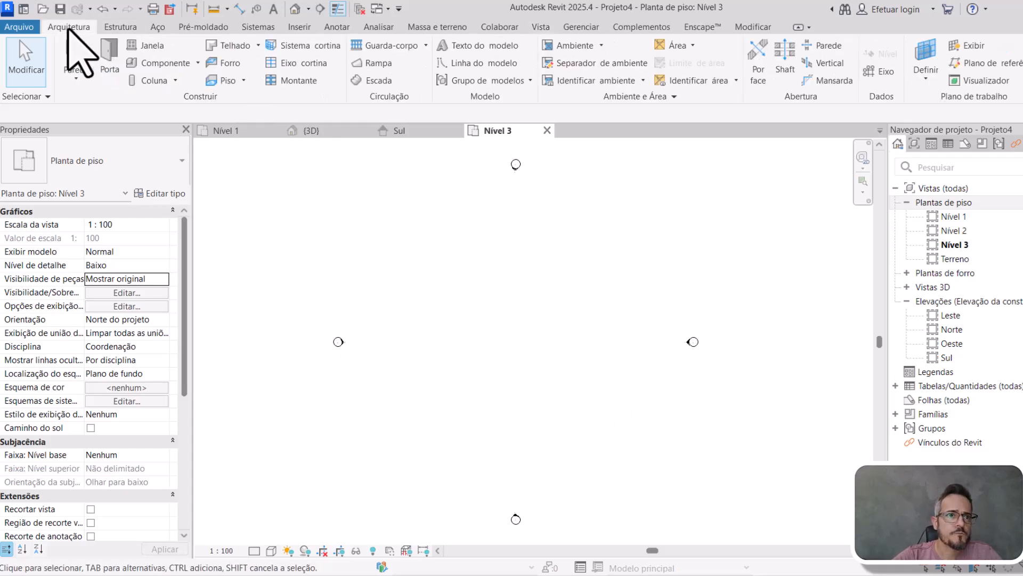
{"action": "left_click", "coordinate": [80, 53]}
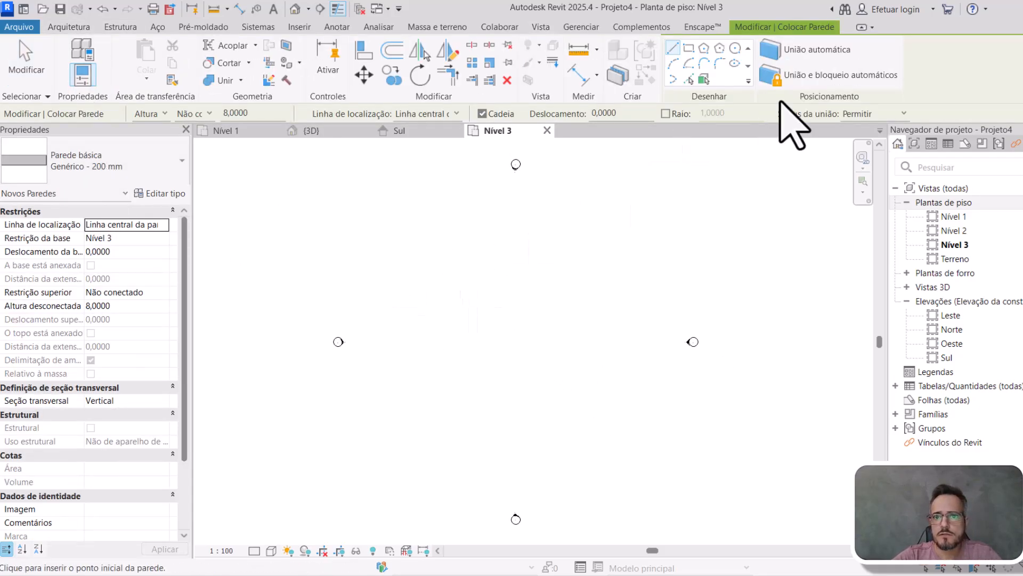
{"action": "left_click", "coordinate": [689, 48]}
{"action": "left_click", "coordinate": [451, 415]}
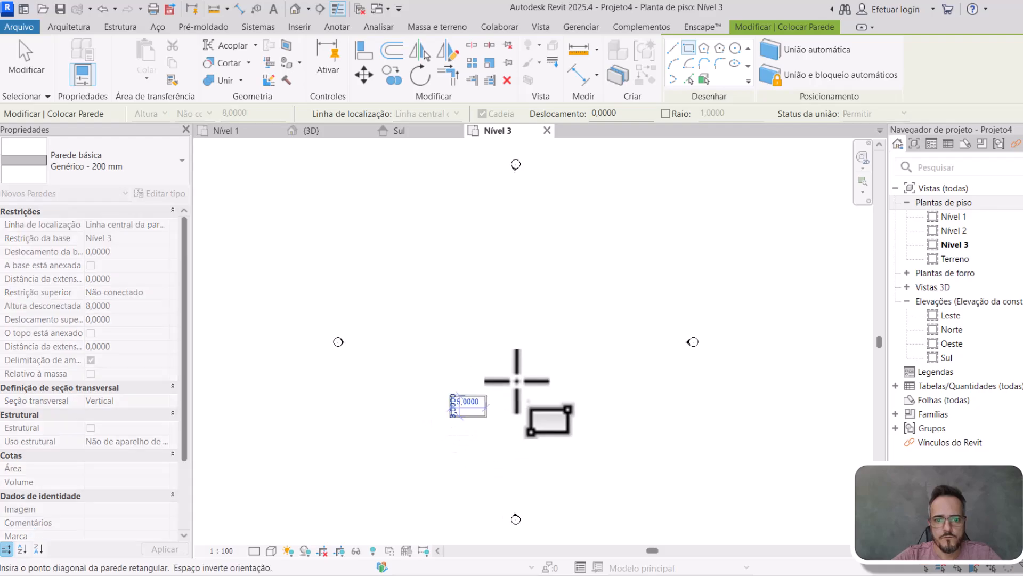
{"action": "middle_click_drag", "start_coordinate": [567, 323], "coordinate": [582, 321]}
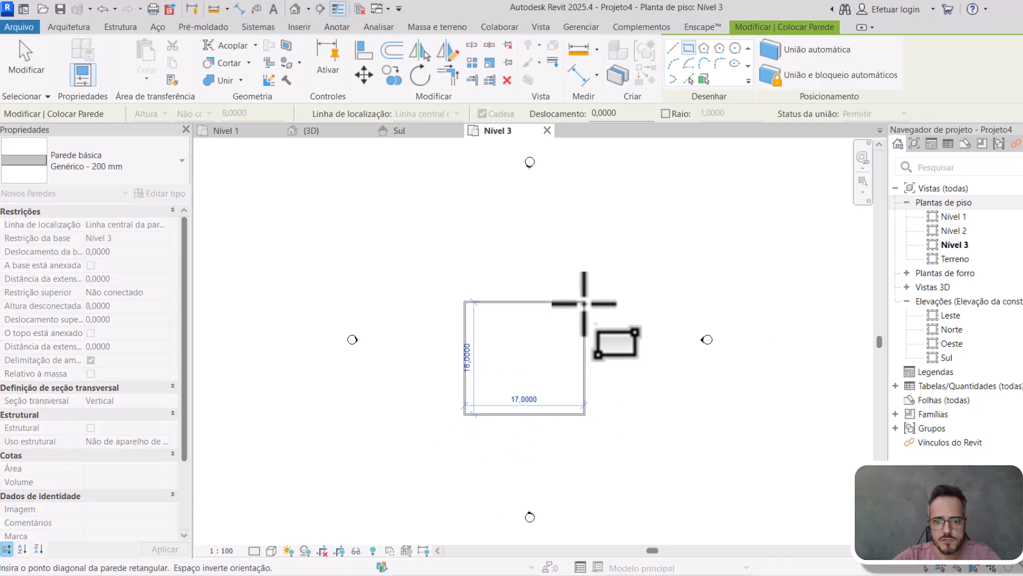
{"action": "left_click", "coordinate": [554, 303]}
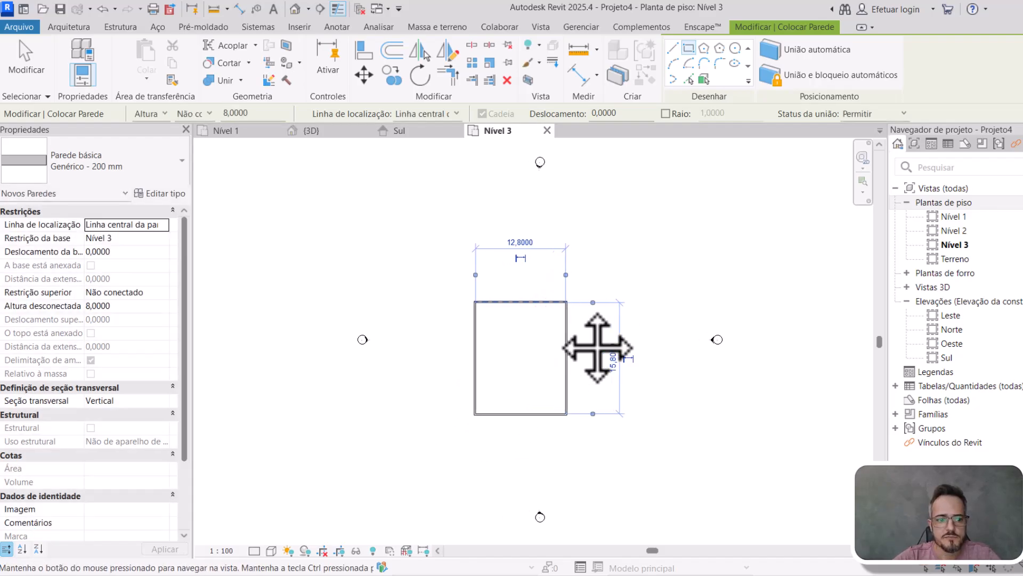
{"action": "scroll", "coordinate": [548, 366], "scroll_direction": "up", "scroll_amount": 2}
{"action": "key", "text": "Escape"}
{"action": "key", "text": "Escape"}
- Move the rectangle's right-hand wall outward so the outline becomes roughly square
{"action": "left_click", "coordinate": [579, 366]}
{"action": "scroll", "coordinate": [578, 353], "scroll_direction": "down", "scroll_amount": 2}
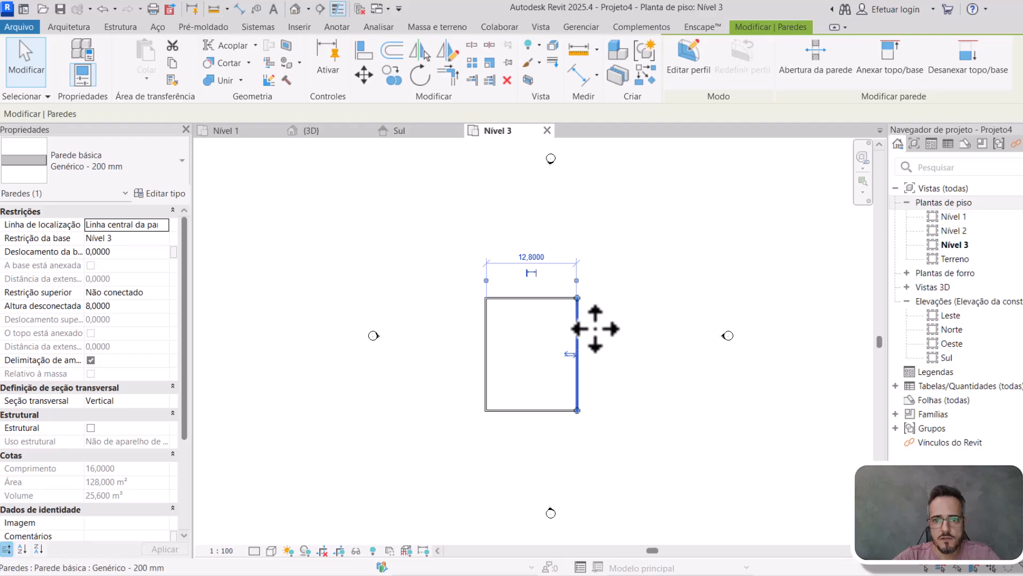
{"action": "left_click_drag", "start_coordinate": [578, 327], "coordinate": [598, 327]}
{"action": "middle_click_drag", "start_coordinate": [561, 300], "coordinate": [555, 319]}
{"action": "middle_click_drag", "start_coordinate": [548, 347], "coordinate": [544, 334]}
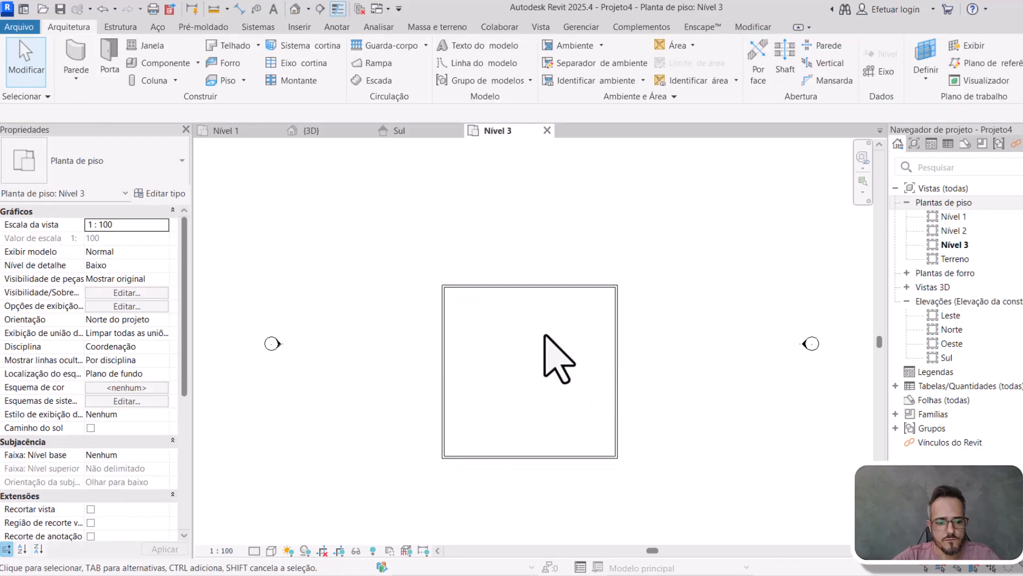
- Draw a smaller rectangle of walls near the centre of the outer walls as the core
{"action": "key", "text": "w"}
{"action": "key", "text": "a"}
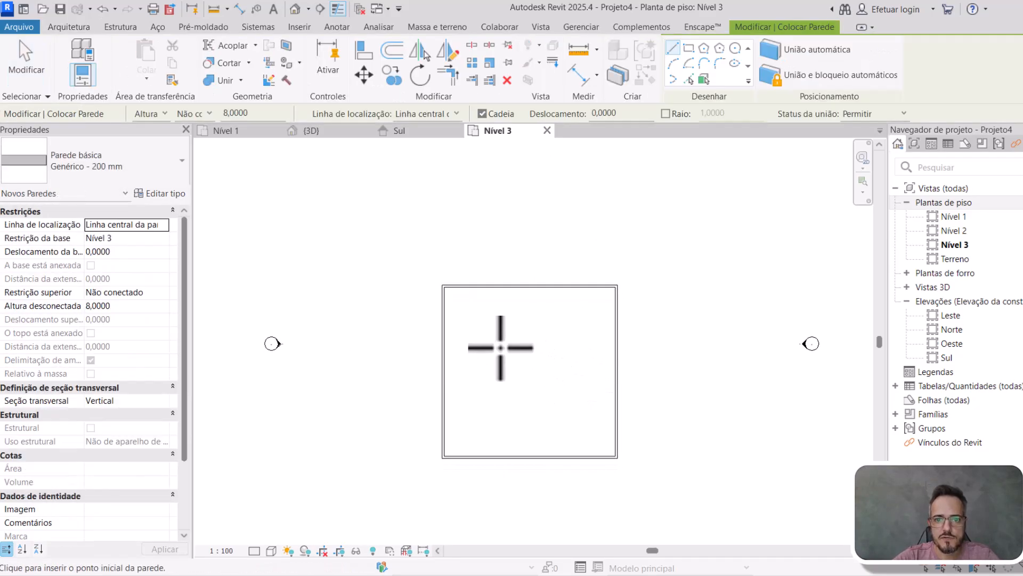
{"action": "left_click", "coordinate": [689, 48]}
{"action": "left_click", "coordinate": [500, 344]}
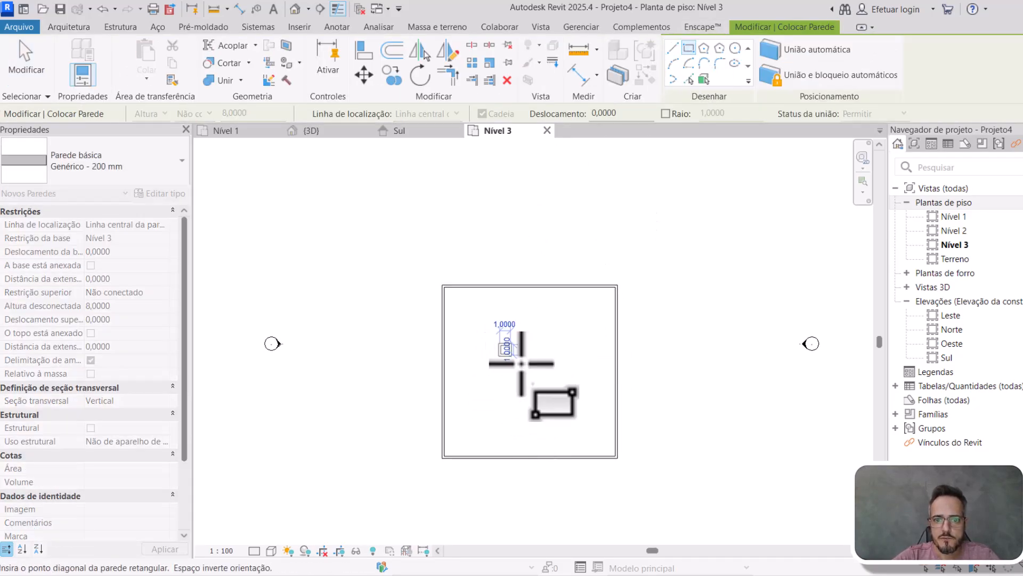
{"action": "left_click", "coordinate": [545, 399]}
- Draw two straight horizontal walls joining the core's side midpoints to the left and right outer walls
{"action": "left_click", "coordinate": [672, 48]}
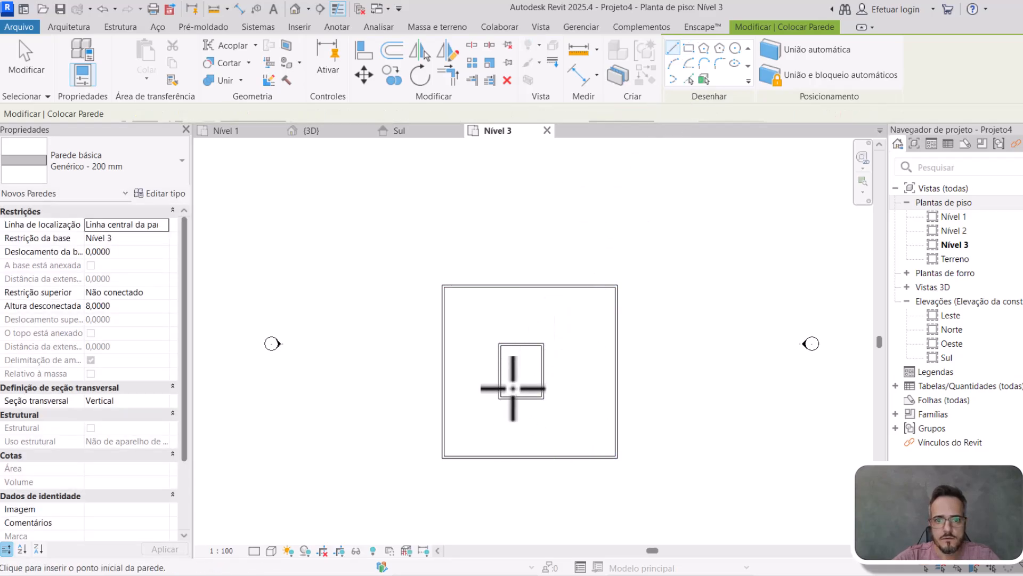
{"action": "left_click", "coordinate": [499, 371]}
{"action": "left_click", "coordinate": [444, 371]}
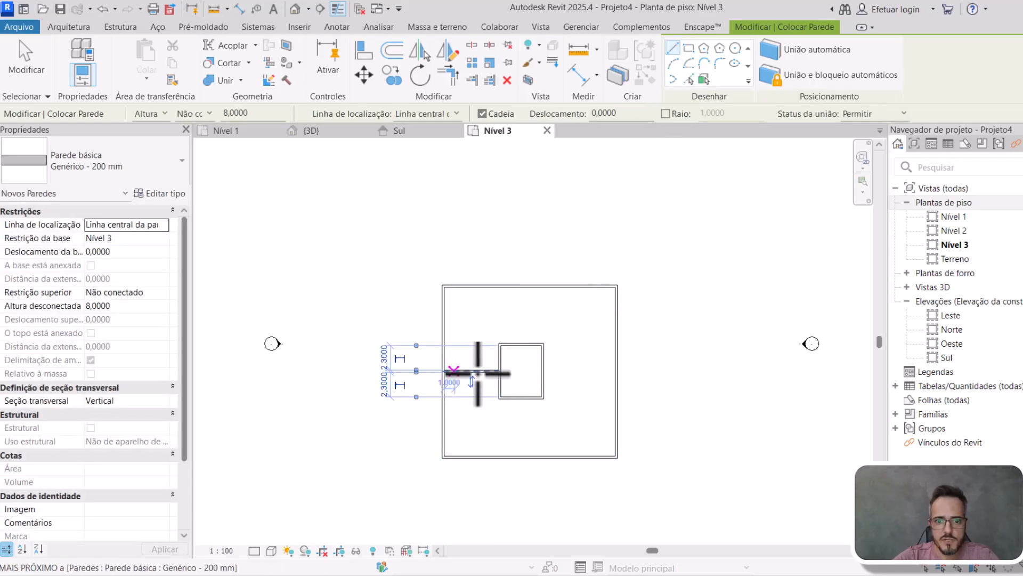
{"action": "left_click", "coordinate": [543, 371]}
{"action": "left_click", "coordinate": [617, 372]}
{"action": "key", "text": "Escape"}
{"action": "key", "text": "Escape"}
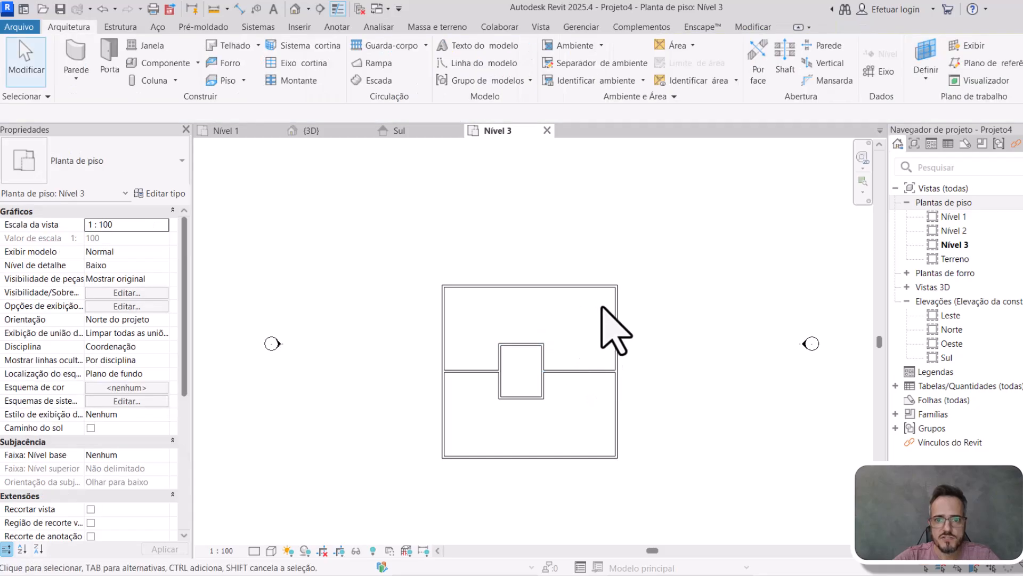
- Set the distances from the core to the right and left outer walls to 6 m each
{"action": "left_click", "coordinate": [616, 320]}
{"action": "left_click", "coordinate": [579, 227]}
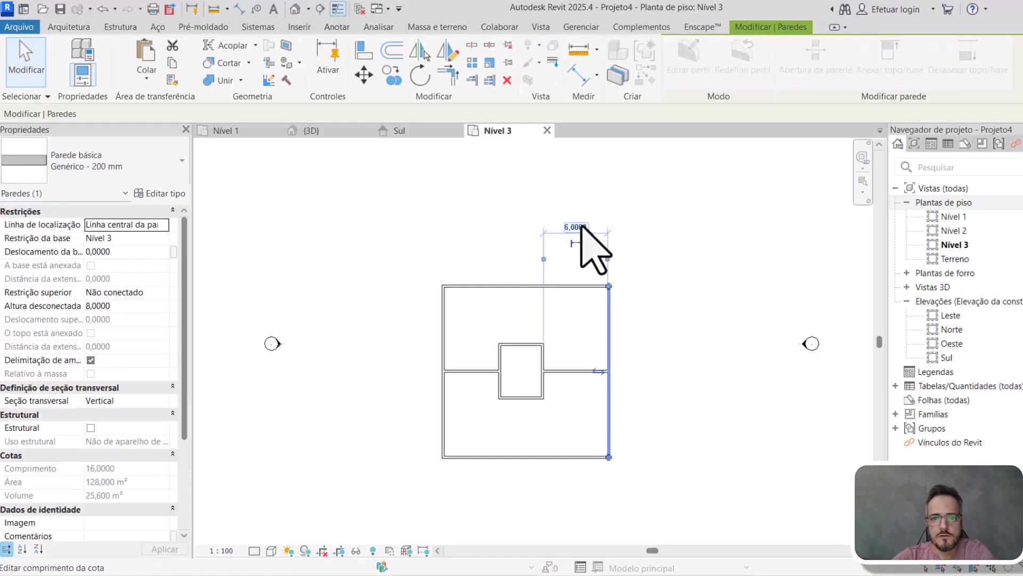
{"action": "left_click", "coordinate": [446, 325]}
{"action": "left_click", "coordinate": [476, 503]}
{"action": "type", "text": "6"}
{"action": "key", "text": "Return"}
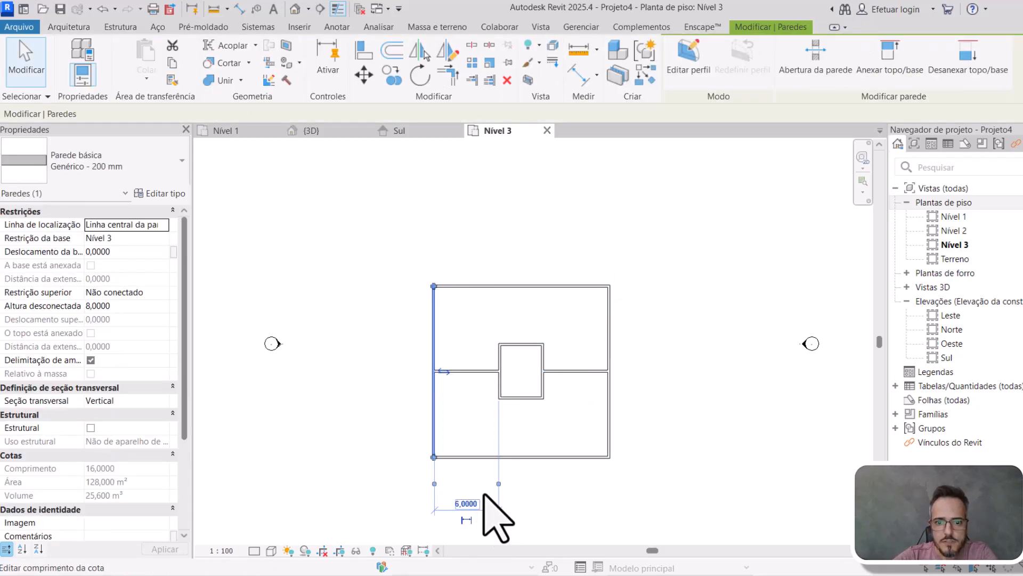
- Set the distances from the core to the bottom and top outer walls to 6 m each
{"action": "left_click", "coordinate": [544, 457]}
{"action": "left_click", "coordinate": [650, 433]}
{"action": "type", "text": "6"}
{"action": "key", "text": "Return"}
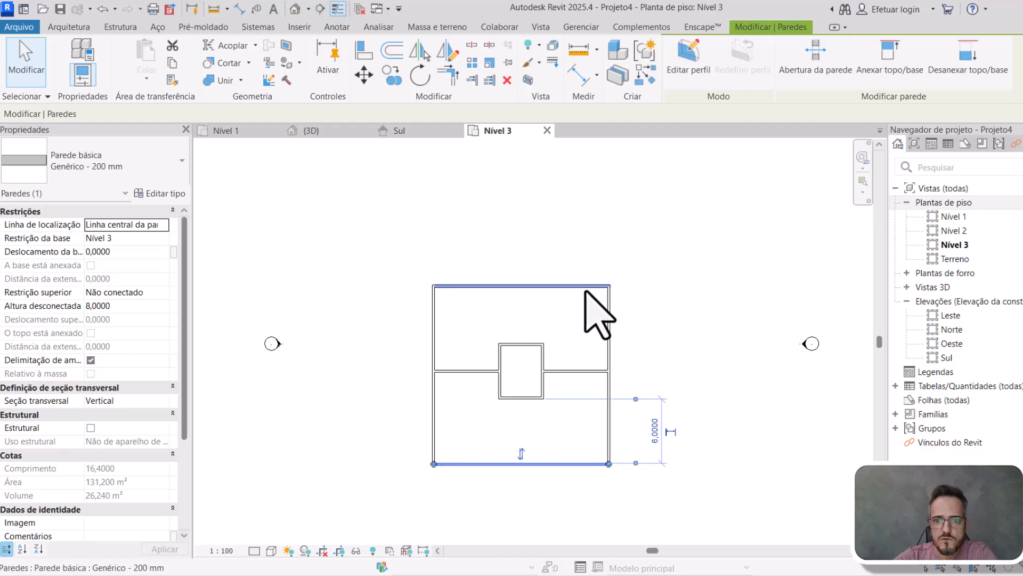
{"action": "type", "text": "6"}
{"action": "key", "text": "Return"}
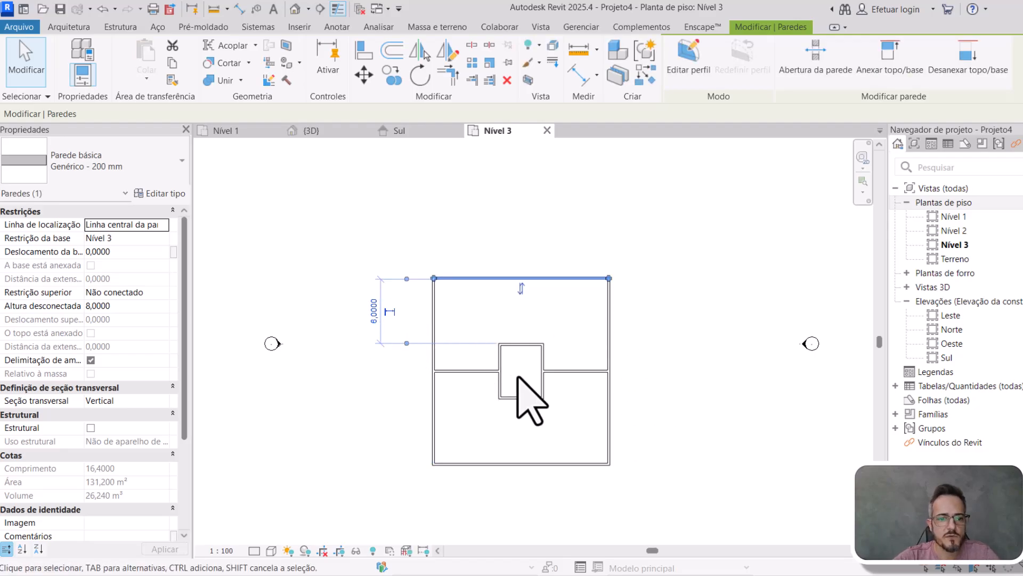
{"action": "middle_click_drag", "start_coordinate": [574, 407], "coordinate": [513, 394]}
{"action": "left_click", "coordinate": [553, 331]}
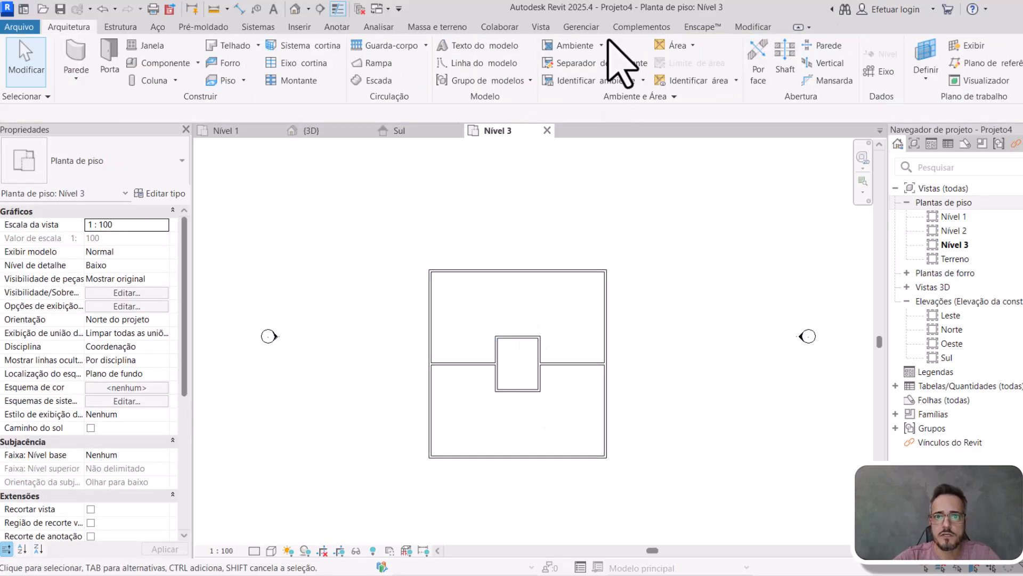
- Draw a horizontal wall from the core's left side to the left outer wall, about 1.3 m above the left dividing wall
{"action": "left_click", "coordinate": [78, 51]}
{"action": "scroll", "coordinate": [496, 358], "scroll_direction": "up", "scroll_amount": 2}
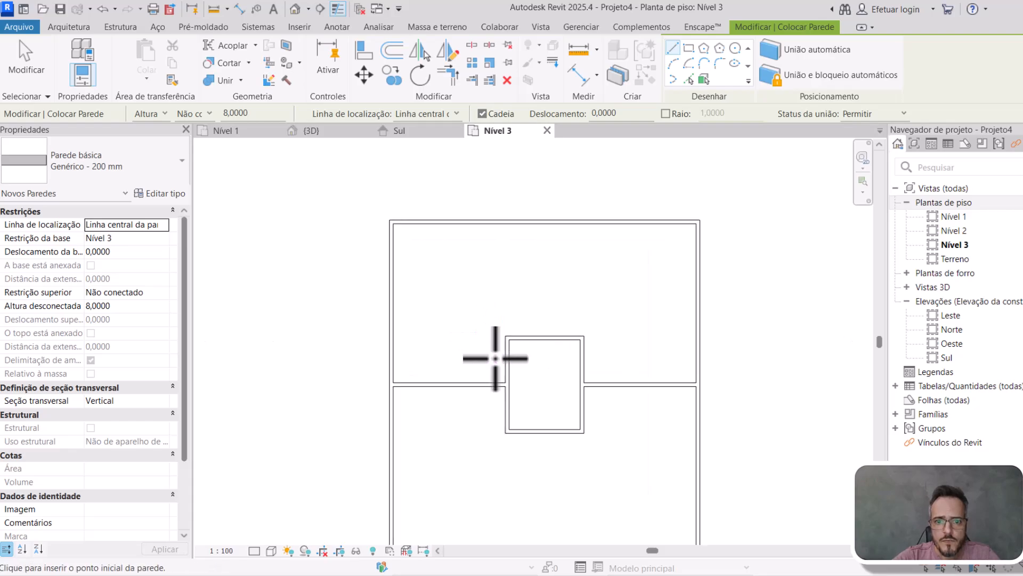
{"action": "left_click", "coordinate": [507, 356]}
{"action": "left_click", "coordinate": [393, 356]}
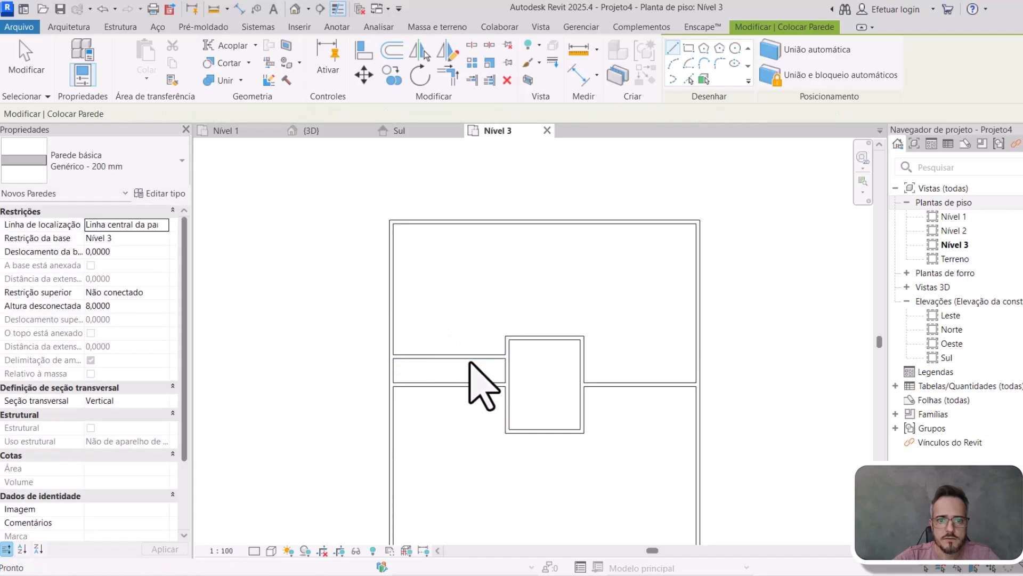
{"action": "key", "text": "Escape"}
{"action": "key", "text": "Escape"}
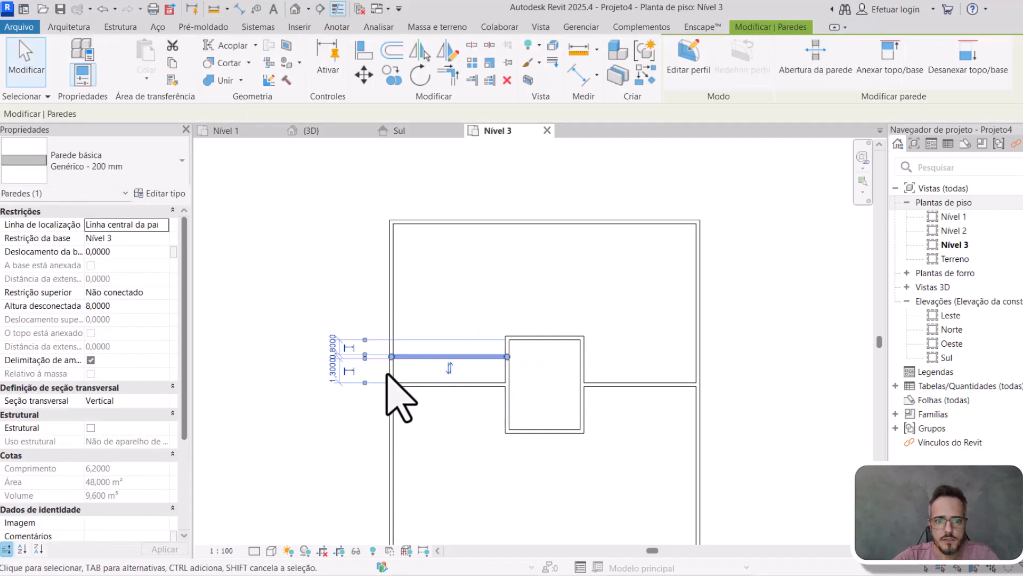
- Set the distance between the new left horizontal wall and the dividing wall below it to 1.2 m
{"action": "left_click", "coordinate": [332, 369]}
{"action": "type", "text": "1,2"}
{"action": "key", "text": "Return"}
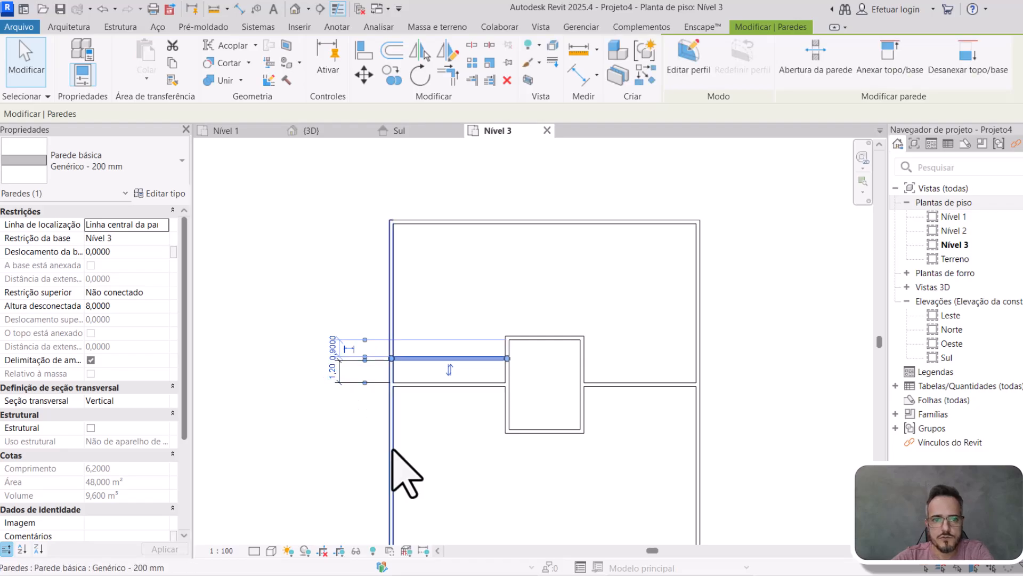
{"action": "left_click", "coordinate": [412, 438]}
{"action": "left_click", "coordinate": [429, 386]}
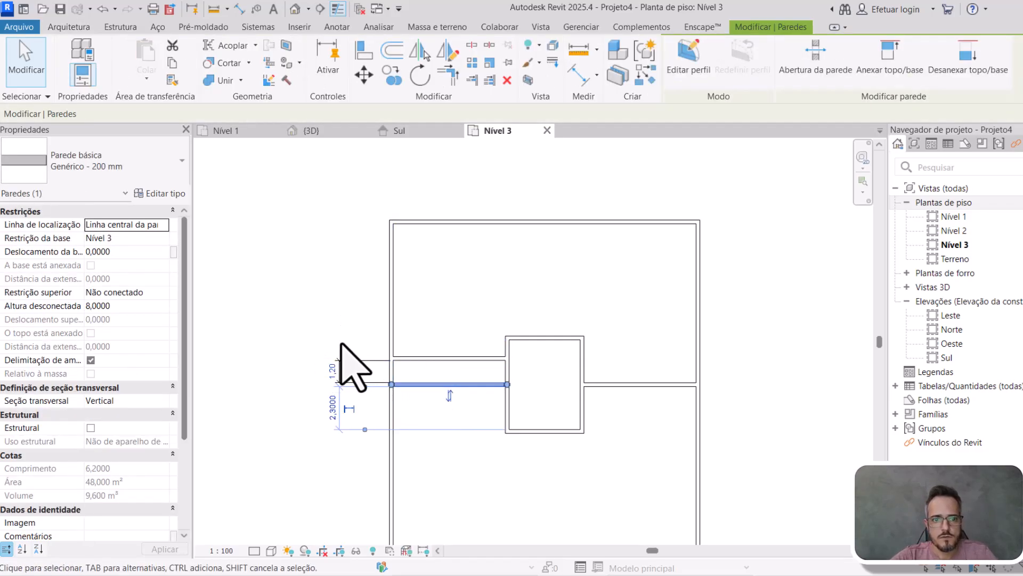
{"action": "left_click", "coordinate": [368, 361]}
{"action": "key", "text": "Escape"}
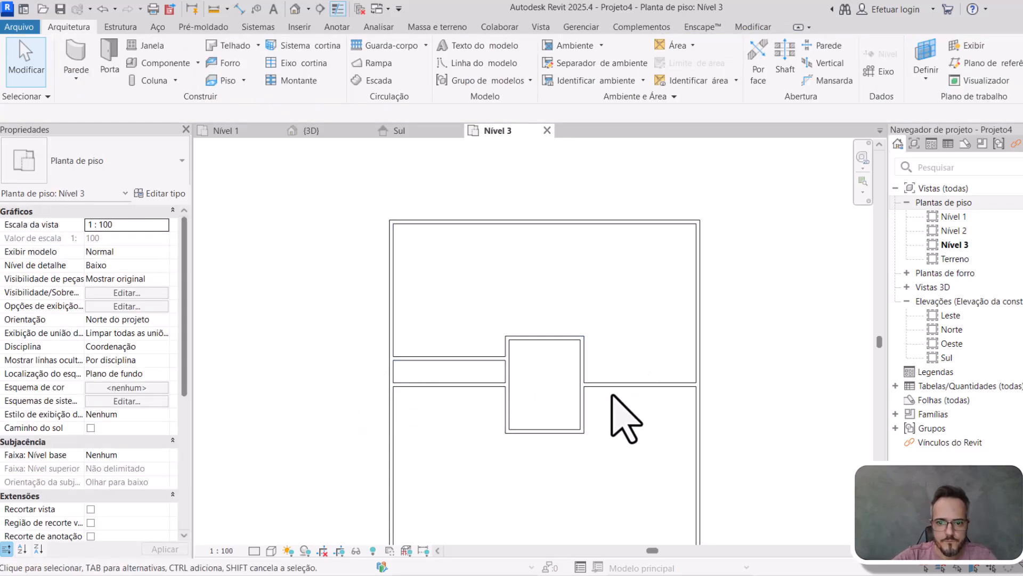
- Mirror the upper left horizontal wall to the right side about the core's vertical centre axis
{"action": "left_click", "coordinate": [493, 359]}
{"action": "key", "text": "m"}
{"action": "key", "text": "m"}
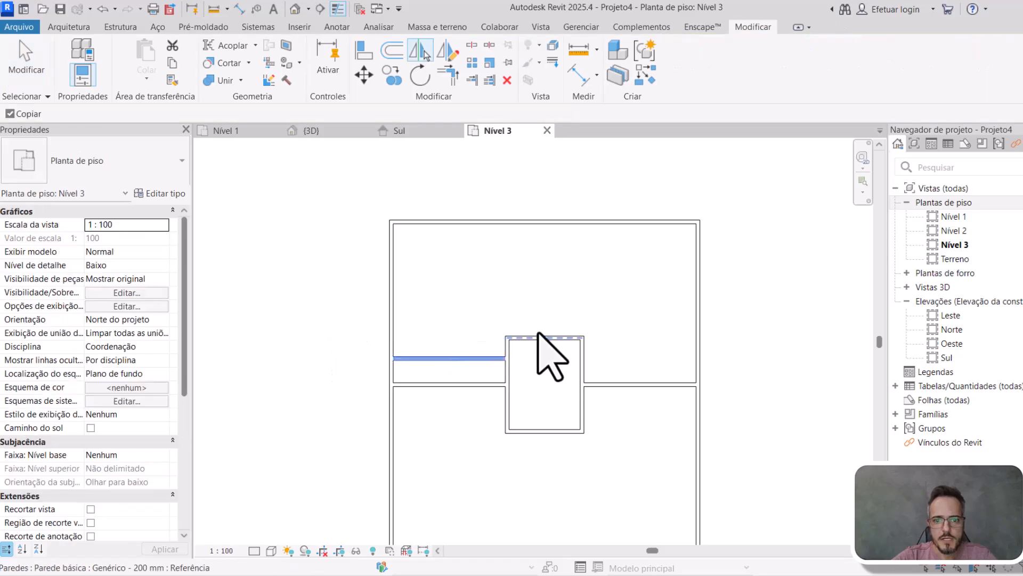
{"action": "scroll", "coordinate": [544, 341], "scroll_direction": "down", "scroll_amount": 1}
{"action": "left_click", "coordinate": [543, 341]}
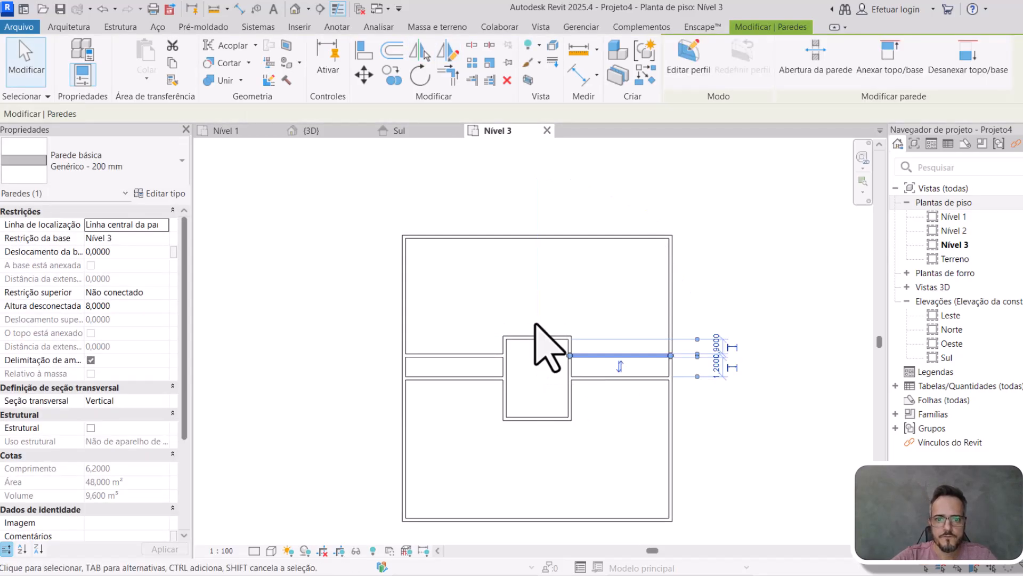
- Mirror both upper horizontal walls downward about the central dividing wall
{"action": "left_click", "coordinate": [491, 358]}
{"action": "left_click", "coordinate": [583, 355], "text": "ctrl"}
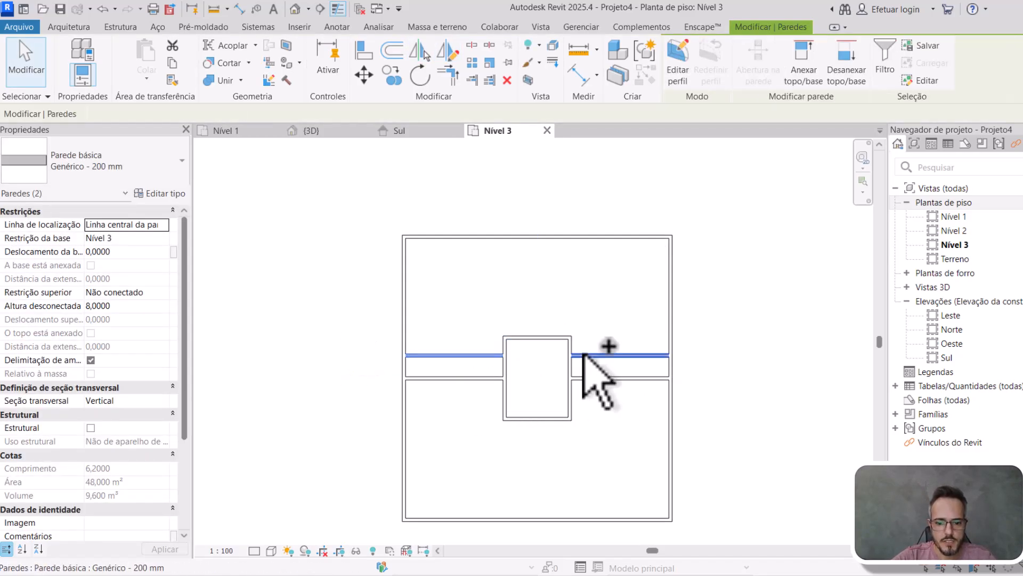
{"action": "scroll", "coordinate": [642, 382], "scroll_direction": "up", "scroll_amount": 2}
{"action": "key", "text": "m"}
{"action": "key", "text": "m"}
{"action": "scroll", "coordinate": [663, 380], "scroll_direction": "up", "scroll_amount": 2}
{"action": "left_click", "coordinate": [663, 376]}
{"action": "scroll", "coordinate": [647, 381], "scroll_direction": "down", "scroll_amount": 2}
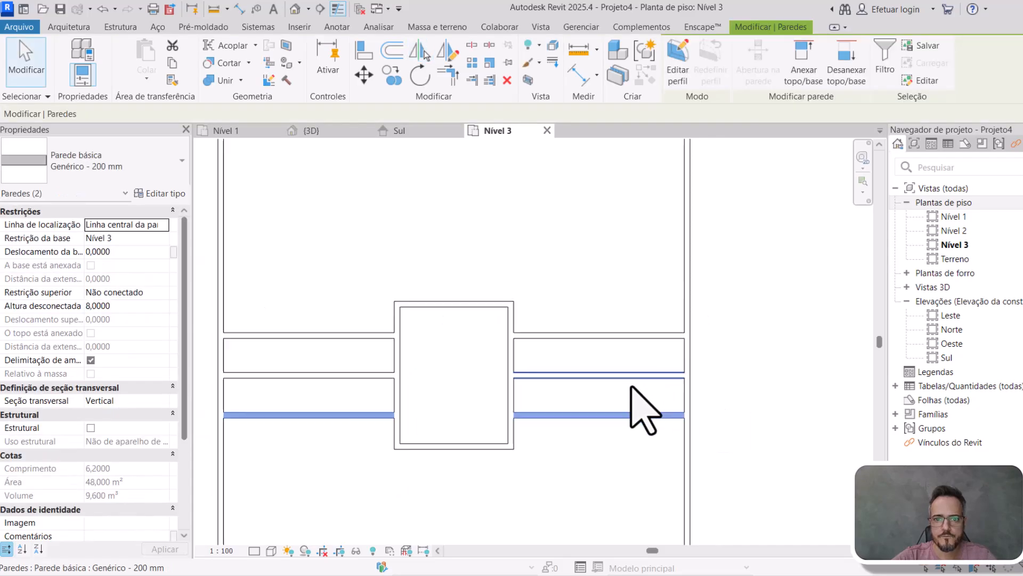
- Delete the two original dividing walls running from the middle of the core's sides
{"action": "left_click", "coordinate": [627, 377]}
{"action": "scroll", "coordinate": [628, 377], "scroll_direction": "down", "scroll_amount": 2}
{"action": "key", "text": "Delete"}
{"action": "left_click", "coordinate": [453, 375]}
{"action": "key", "text": "Delete"}
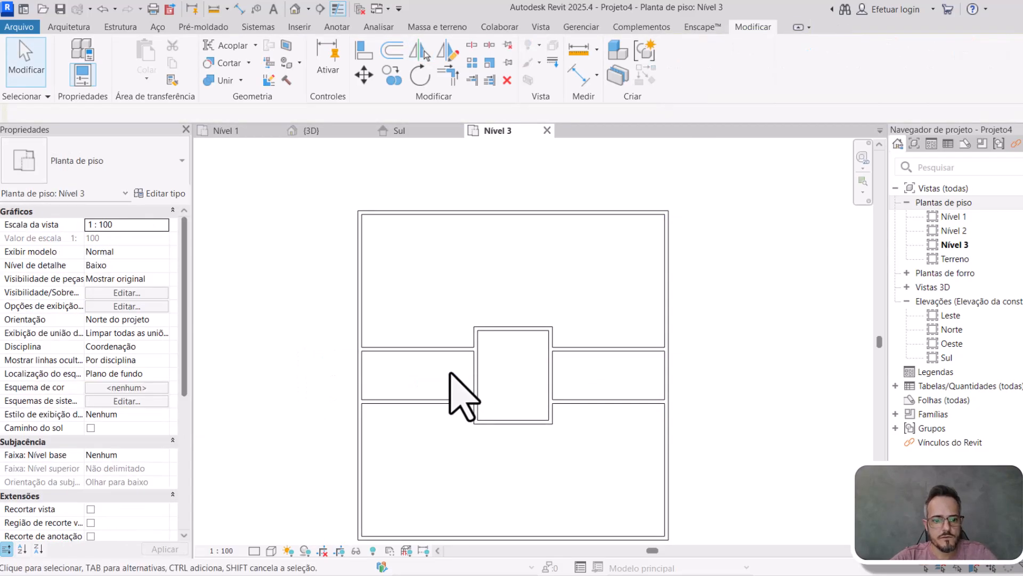
- Split the left outer wall between the two horizontal walls and trim both corners to leave an open recess
{"action": "key", "text": "s"}
{"action": "key", "text": "l"}
{"action": "left_click", "coordinate": [360, 372]}
{"action": "key", "text": "t"}
{"action": "key", "text": "r"}
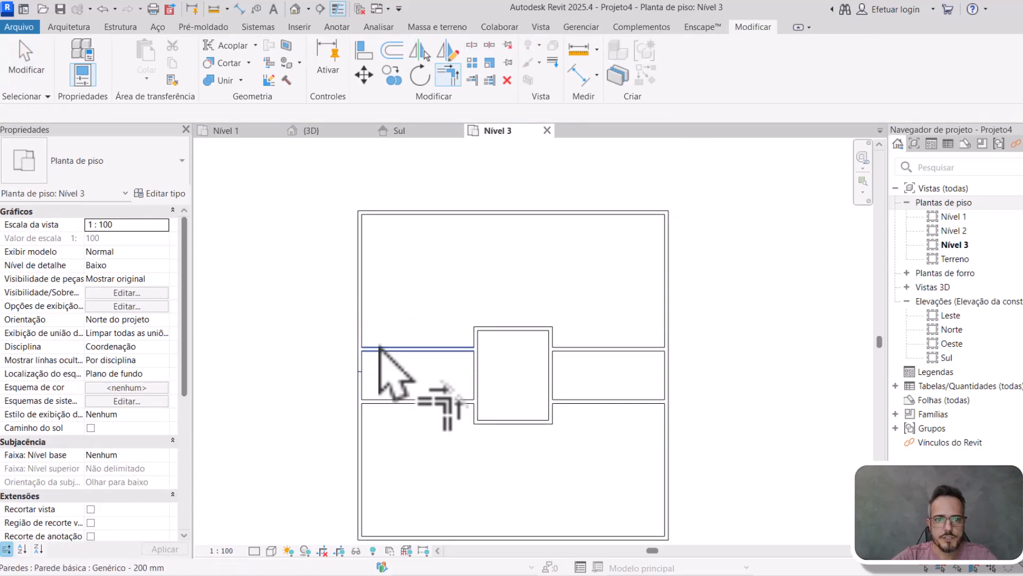
{"action": "left_click", "coordinate": [377, 349]}
{"action": "left_click", "coordinate": [361, 342]}
{"action": "left_click", "coordinate": [374, 401]}
{"action": "left_click", "coordinate": [362, 411]}
{"action": "middle_click_drag", "start_coordinate": [598, 417], "coordinate": [582, 420]}
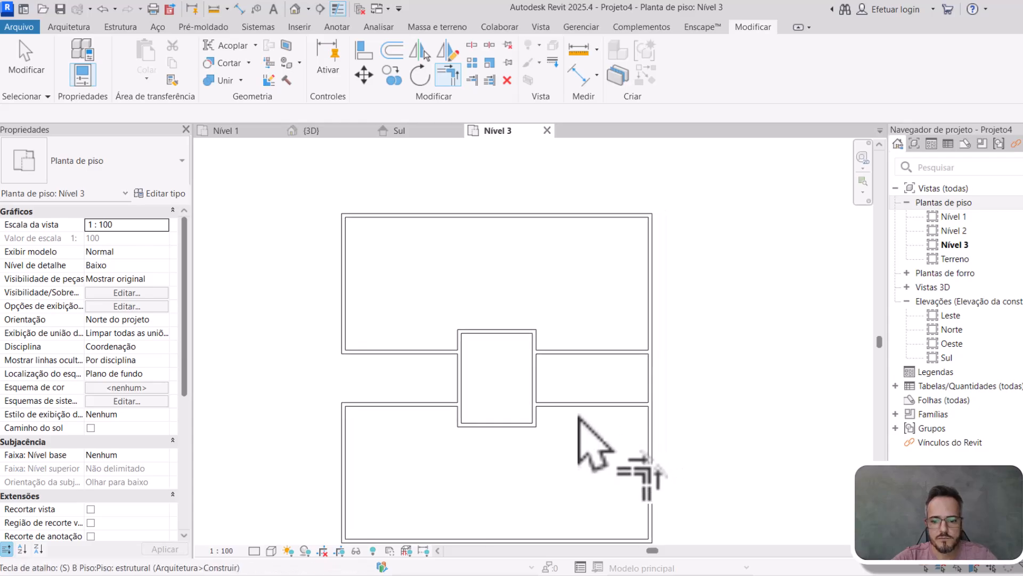
- Split the right outer wall between the two horizontal walls and trim both corners to form a matching open recess
{"action": "key", "text": "s"}
{"action": "key", "text": "l"}
{"action": "key", "text": "r"}
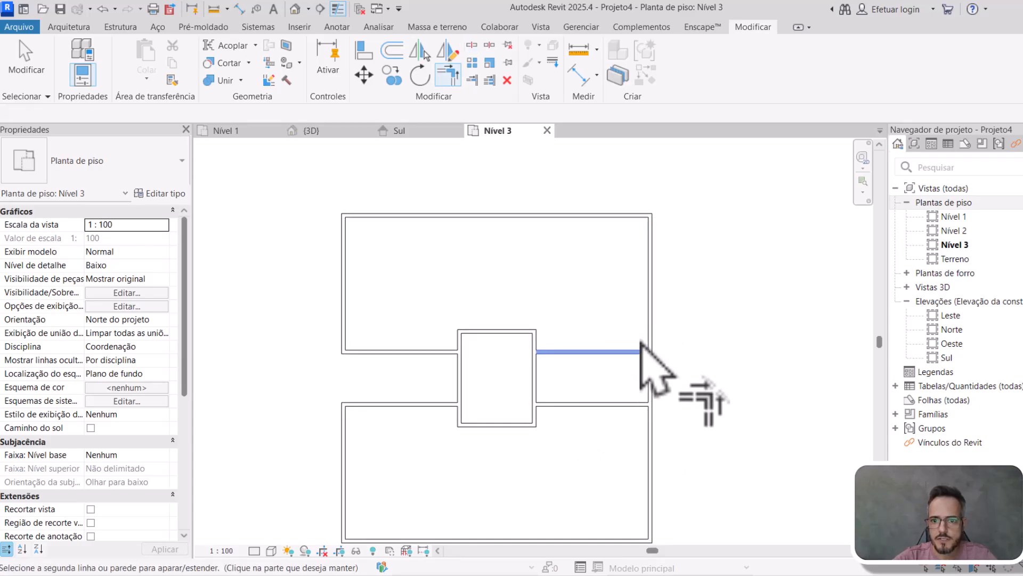
{"action": "left_click", "coordinate": [642, 350]}
{"action": "left_click", "coordinate": [648, 345]}
{"action": "left_click", "coordinate": [637, 406]}
{"action": "left_click", "coordinate": [649, 415]}
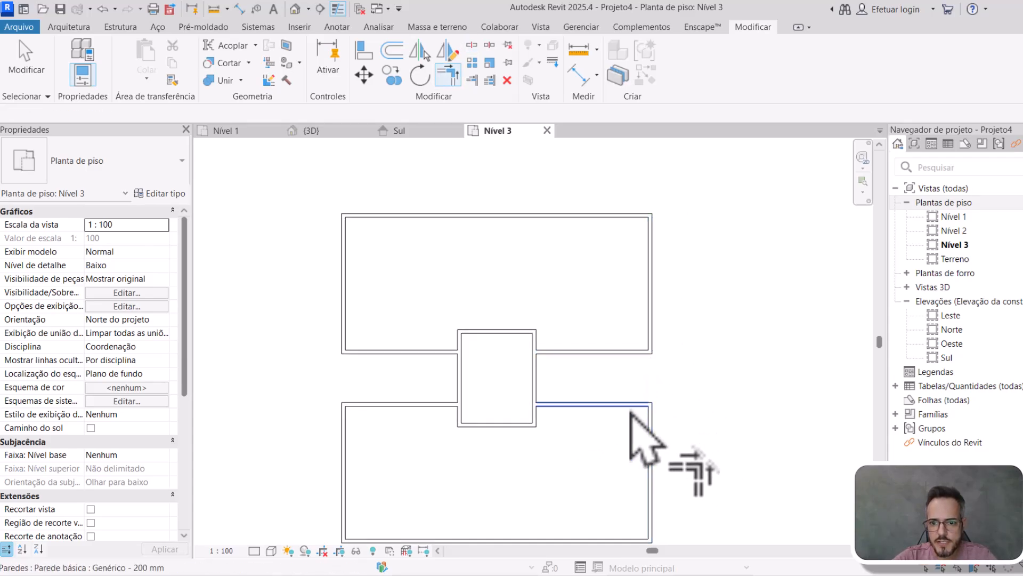
{"action": "key", "text": "Escape"}
- Copy the core's right wall outward into the right recess, then set its distance from the core to 2.5 m
{"action": "left_click", "coordinate": [535, 376]}
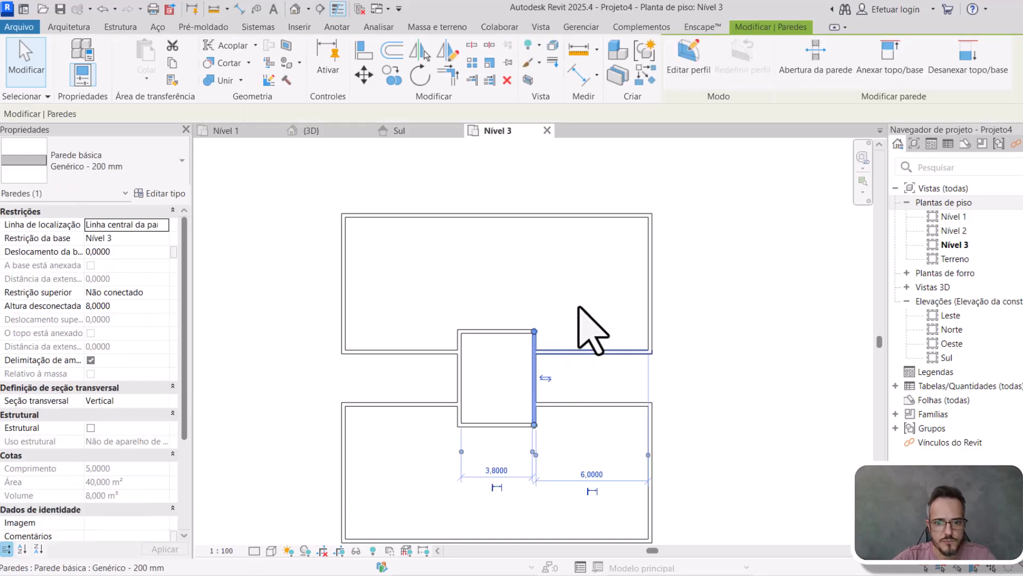
{"action": "key", "text": "c"}
{"action": "key", "text": "o"}
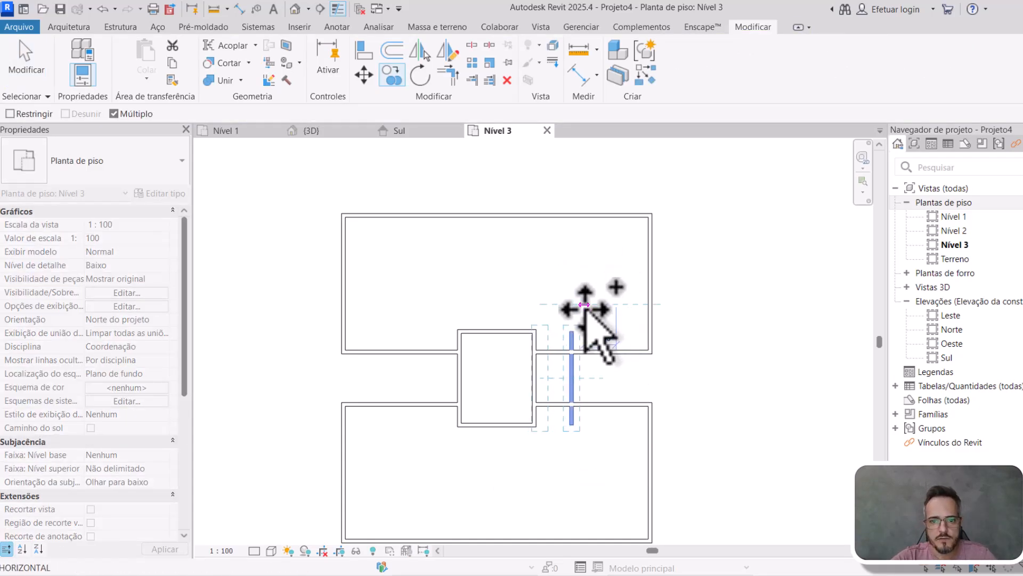
{"action": "key", "text": "Return"}
{"action": "type", "text": "2,"}
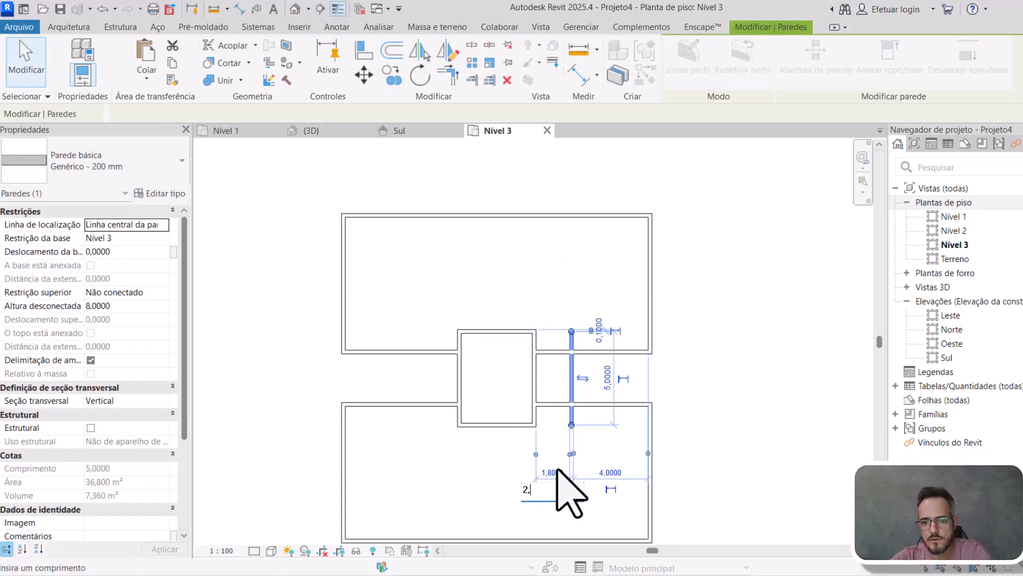
{"action": "type", "text": "5"}
{"action": "key", "text": "Return"}
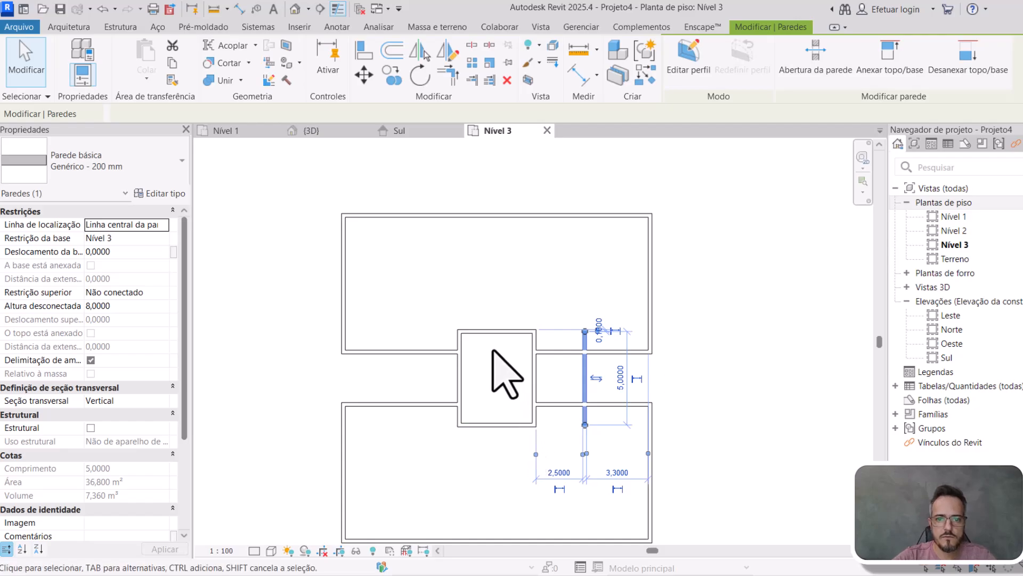
- Mirror the copied vertical wall into the left recess about the core's vertical centre axis
{"action": "key", "text": "d"}
{"action": "key", "text": "m"}
{"action": "left_click", "coordinate": [496, 329]}
{"action": "left_click", "coordinate": [500, 315]}
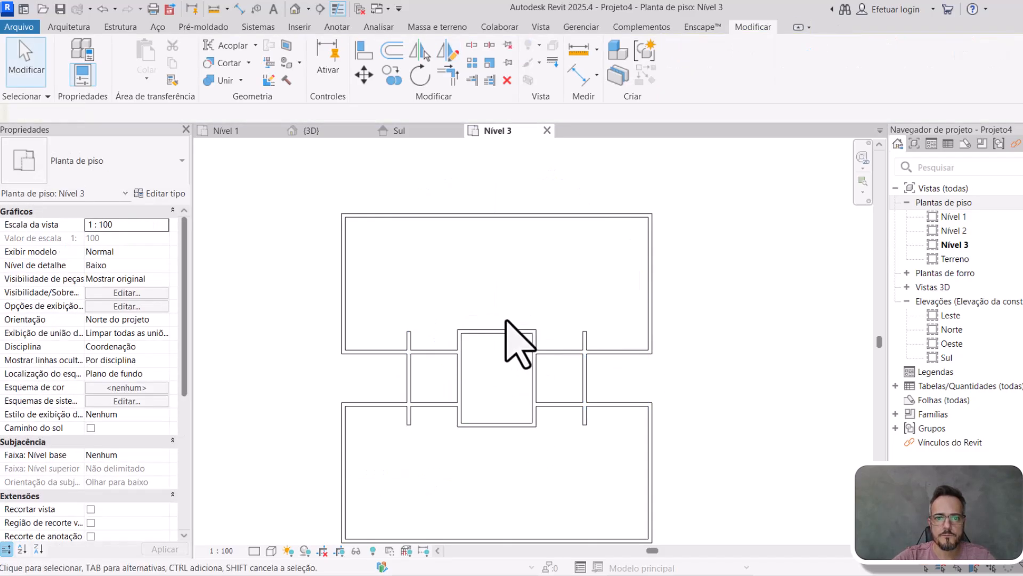
- Trim the ends of both vertical recess walls back to the horizontal walls above and below them
{"action": "key", "text": "t"}
{"action": "key", "text": "r"}
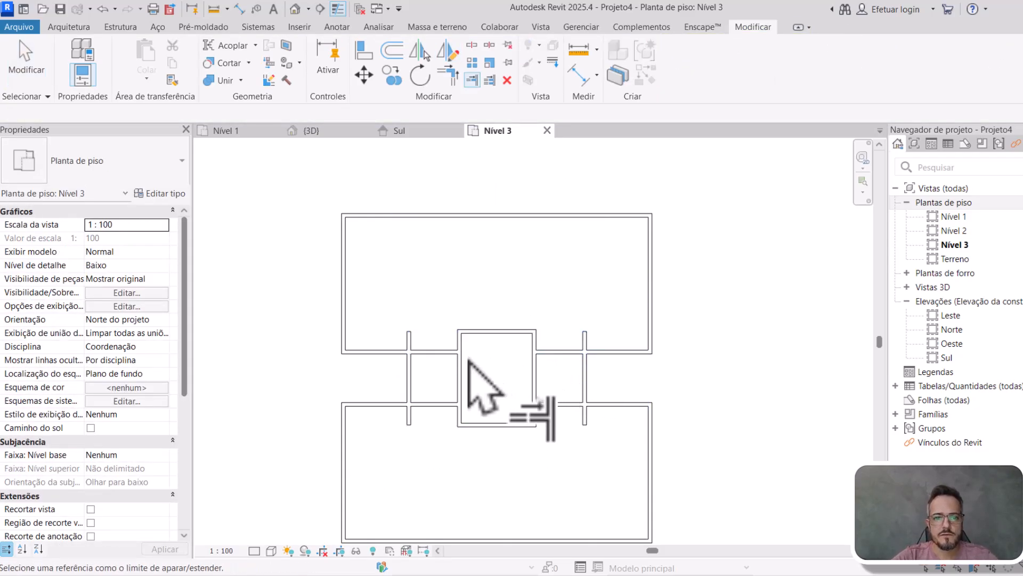
{"action": "left_click", "coordinate": [419, 354]}
{"action": "left_click", "coordinate": [412, 371]}
{"action": "left_click", "coordinate": [425, 401]}
{"action": "left_click", "coordinate": [414, 394]}
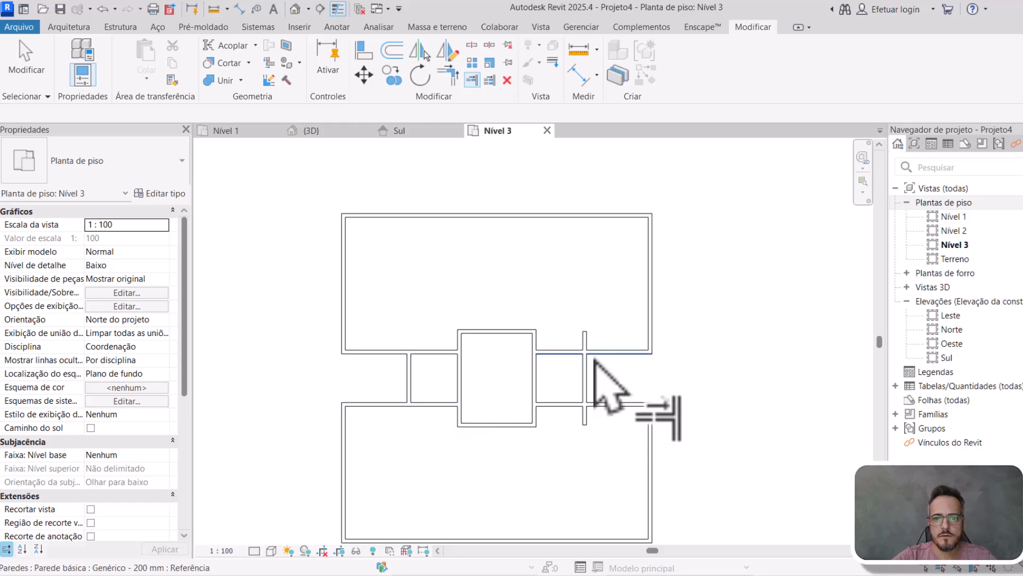
{"action": "left_click", "coordinate": [594, 354]}
{"action": "left_click", "coordinate": [589, 369]}
{"action": "left_click", "coordinate": [597, 403]}
{"action": "left_click", "coordinate": [587, 397]}
{"action": "scroll", "coordinate": [596, 405], "scroll_direction": "down", "scroll_amount": 4}
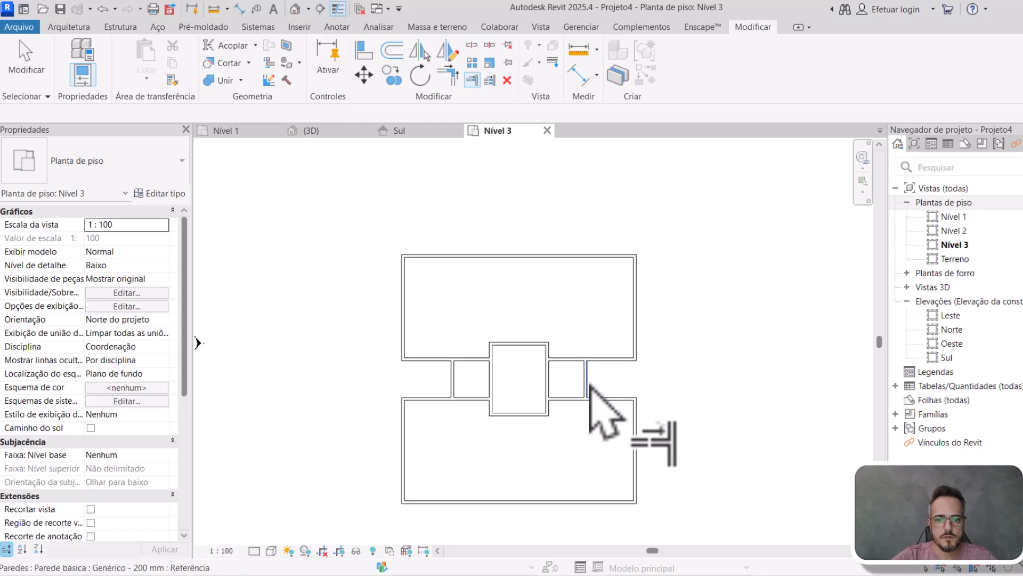
{"action": "key", "text": "Escape"}
{"action": "key", "text": "Escape"}
- Draw vertical walls from the midpoints of the core's top and bottom walls to the top and bottom outer walls
{"action": "middle_click_drag", "start_coordinate": [543, 377], "coordinate": [544, 333]}
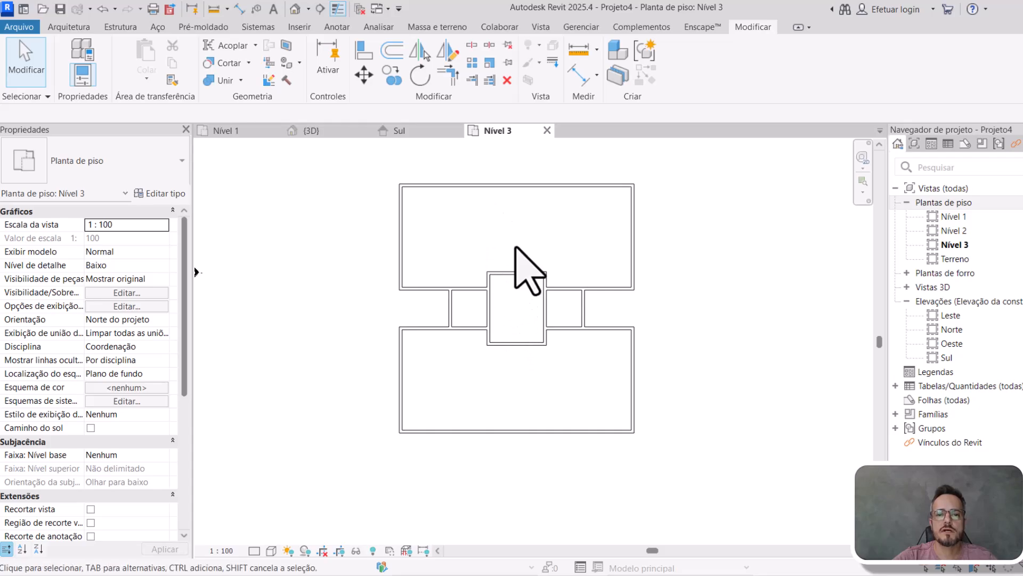
{"action": "middle_click_drag", "start_coordinate": [533, 285], "coordinate": [536, 301]}
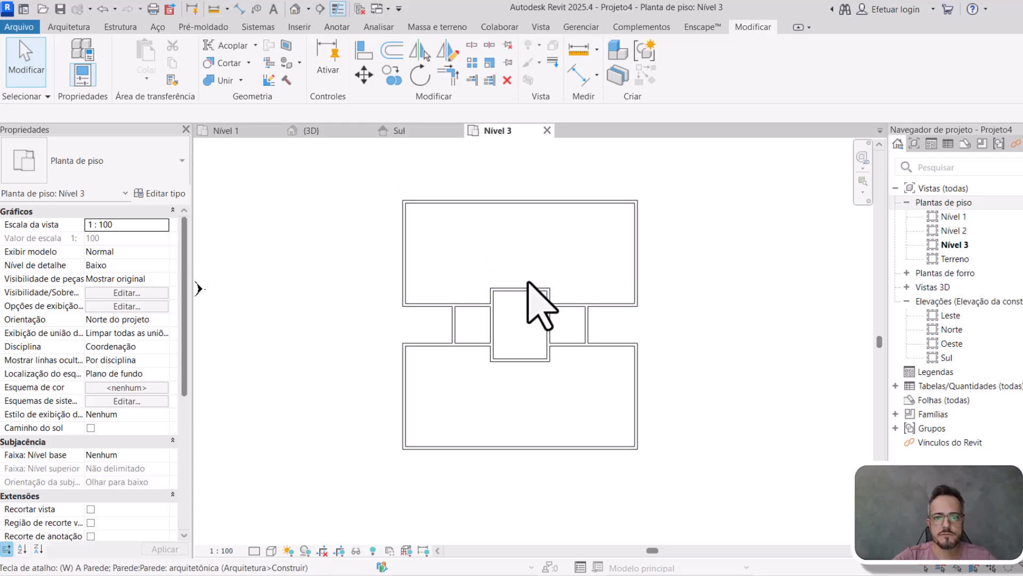
{"action": "key", "text": "a"}
{"action": "left_click", "coordinate": [521, 203]}
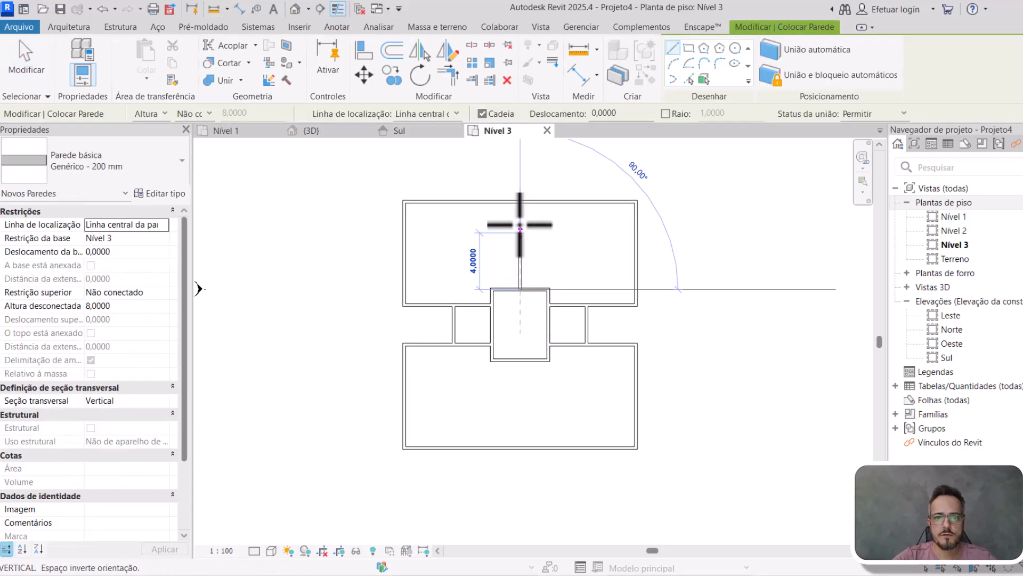
{"action": "left_click", "coordinate": [520, 360]}
{"action": "left_click", "coordinate": [520, 448]}
{"action": "middle_click_drag", "start_coordinate": [553, 347], "coordinate": [545, 364]}
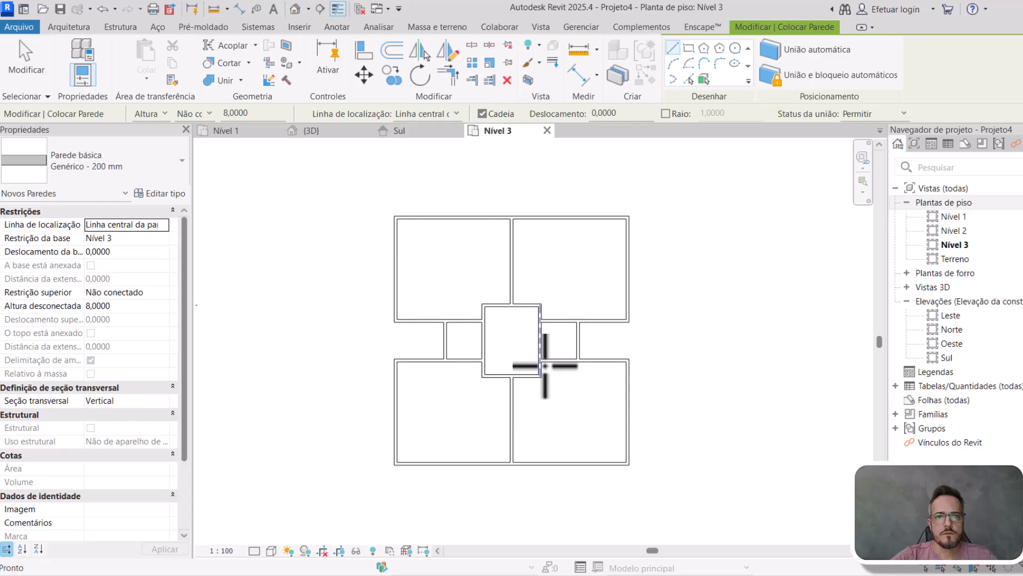
- Examine the height of the modelled walls against the arrayed levels in the 3D view
{"action": "left_click", "coordinate": [314, 136]}
{"action": "scroll", "coordinate": [587, 346], "scroll_direction": "down", "scroll_amount": 2}
{"action": "scroll", "coordinate": [605, 405], "scroll_direction": "up", "scroll_amount": 2}
{"action": "middle_click_drag", "start_coordinate": [625, 434], "coordinate": [605, 313], "text": "shift"}
{"action": "key", "text": "Escape"}
{"action": "key", "text": "Escape"}
{"action": "left_click_drag", "start_coordinate": [336, 290], "coordinate": [592, 379]}
{"action": "middle_click_drag", "start_coordinate": [592, 379], "coordinate": [570, 424], "text": "shift"}
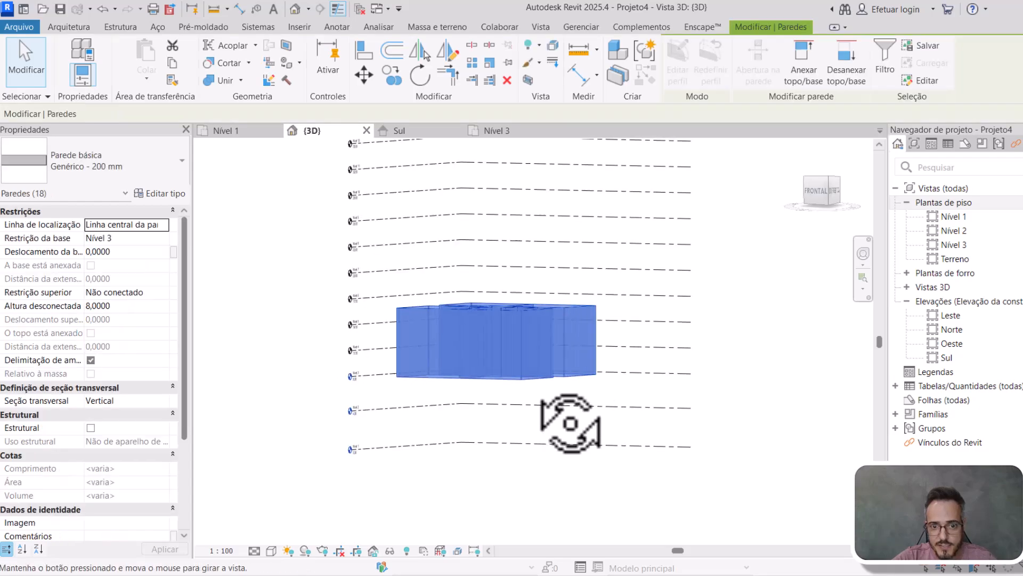
- Constrain the tops of all the Nível 3 walls to Nível 4
{"action": "left_click", "coordinate": [421, 132]}
{"action": "left_click", "coordinate": [495, 132]}
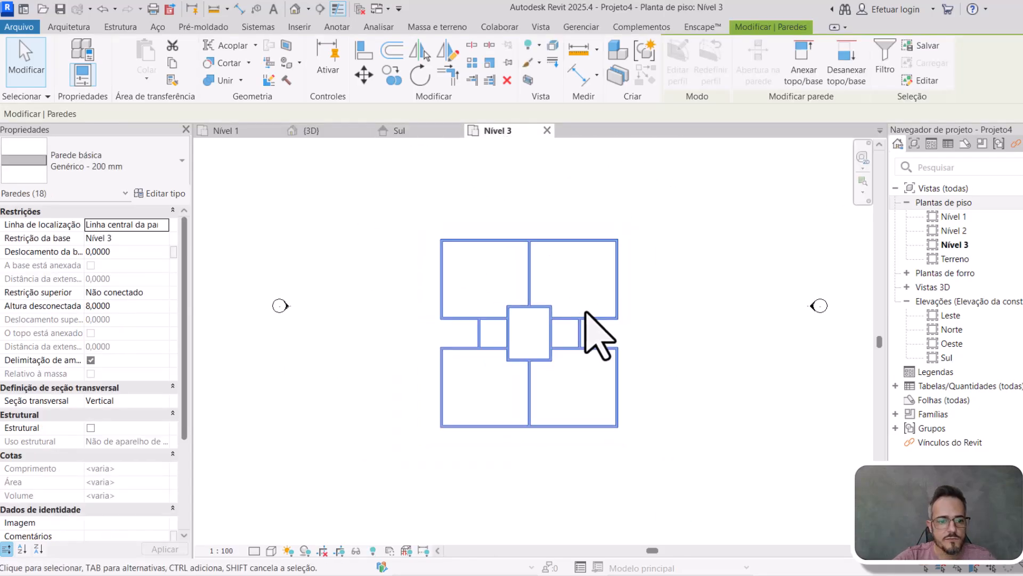
{"action": "key", "text": "Escape"}
{"action": "scroll", "coordinate": [588, 316], "scroll_direction": "up", "scroll_amount": 2}
{"action": "left_click_drag", "start_coordinate": [342, 178], "coordinate": [699, 514]}
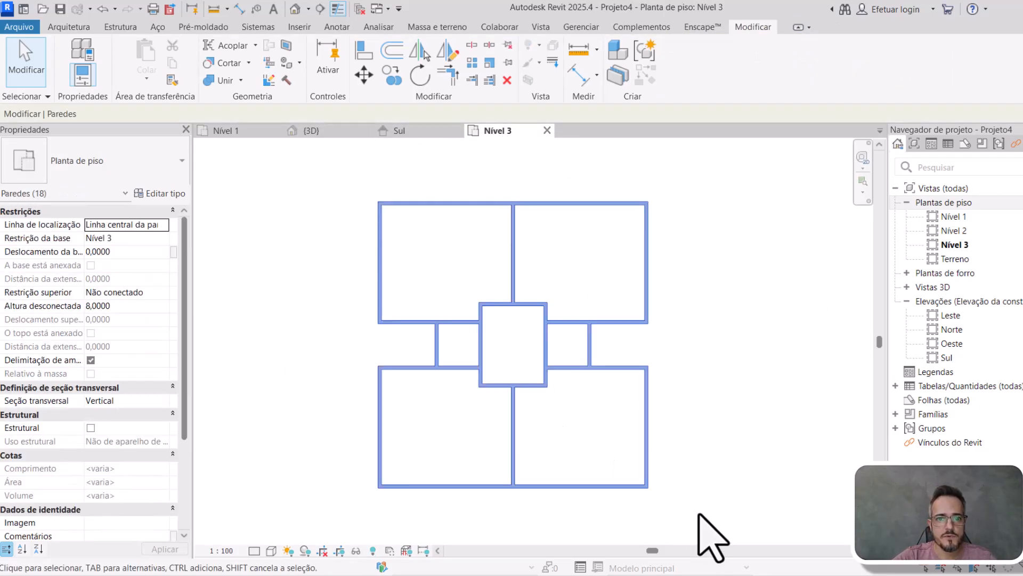
{"action": "left_click", "coordinate": [162, 292]}
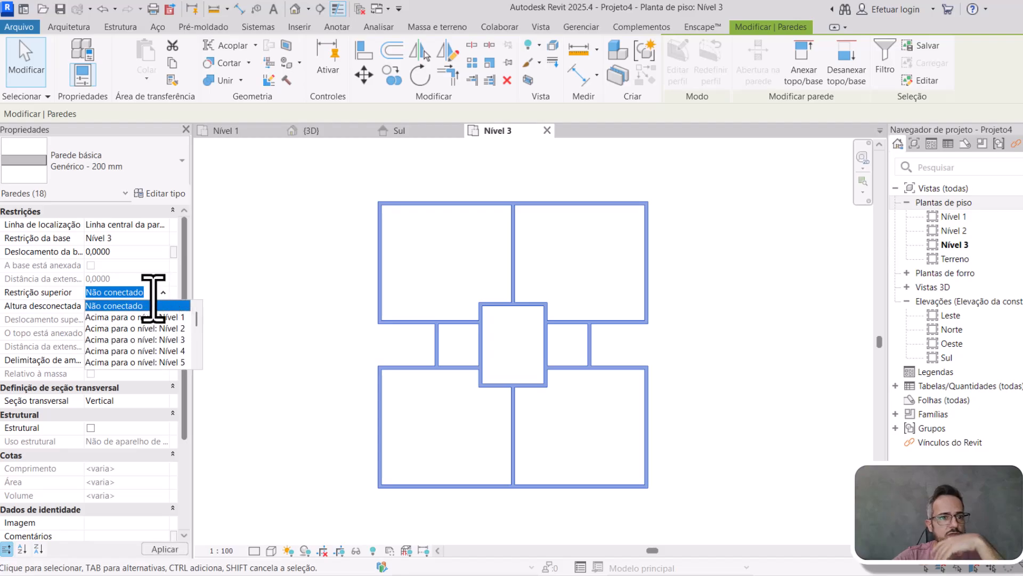
{"action": "left_click", "coordinate": [175, 328]}
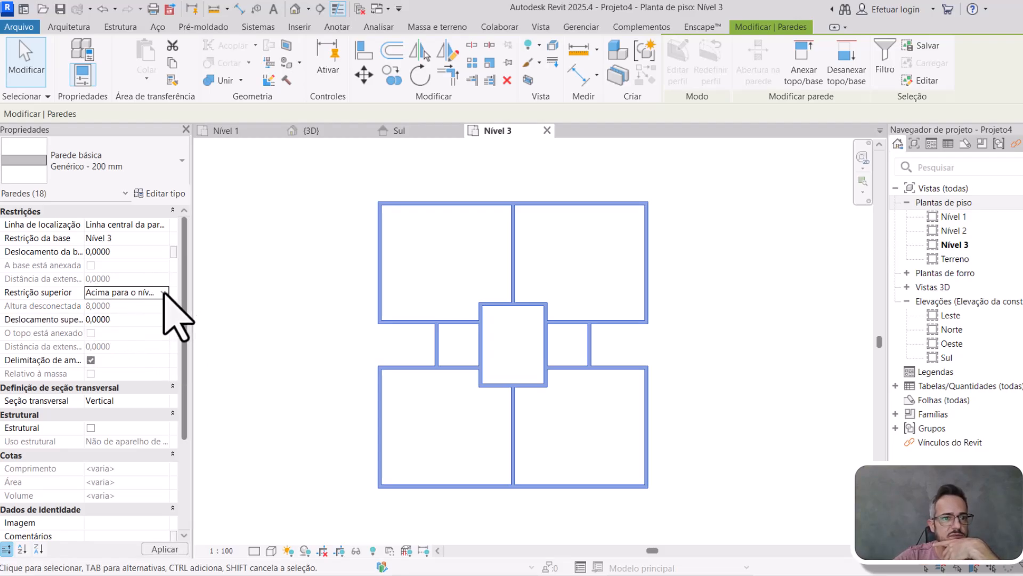
{"action": "left_click", "coordinate": [163, 293]}
{"action": "left_click", "coordinate": [170, 345]}
{"action": "key", "text": "Escape"}
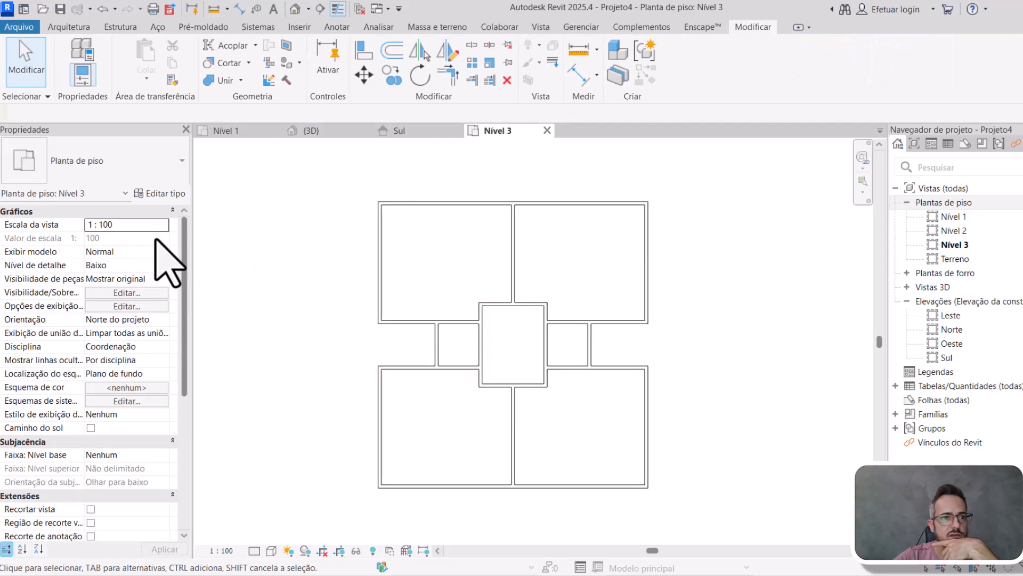
- Check the wall heights in the 3D view, close the Nível 1 floor plan and return to the Nível 3 plan
{"action": "left_click", "coordinate": [313, 133]}
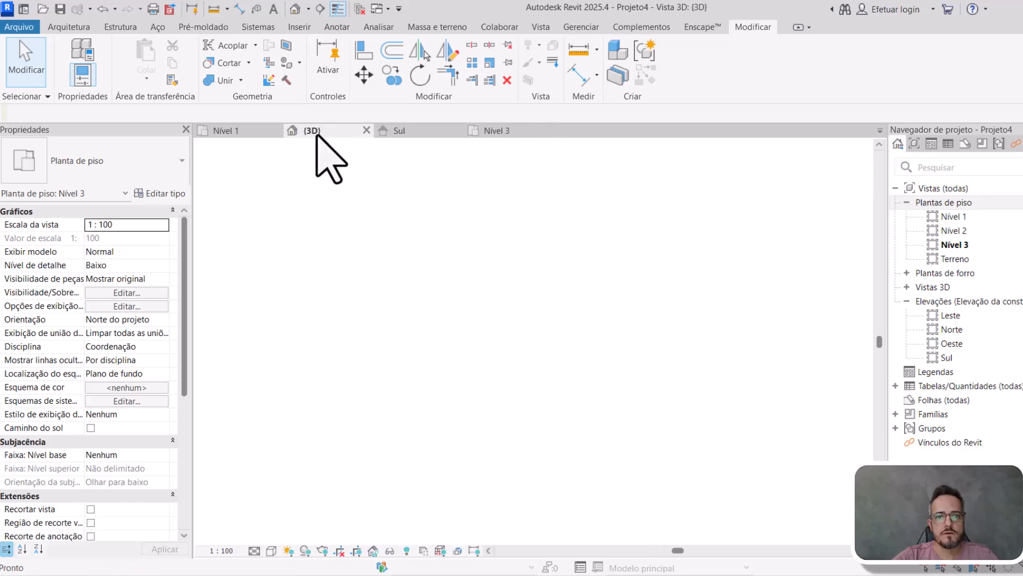
{"action": "middle_click_drag", "start_coordinate": [511, 347], "coordinate": [457, 389], "text": "shift"}
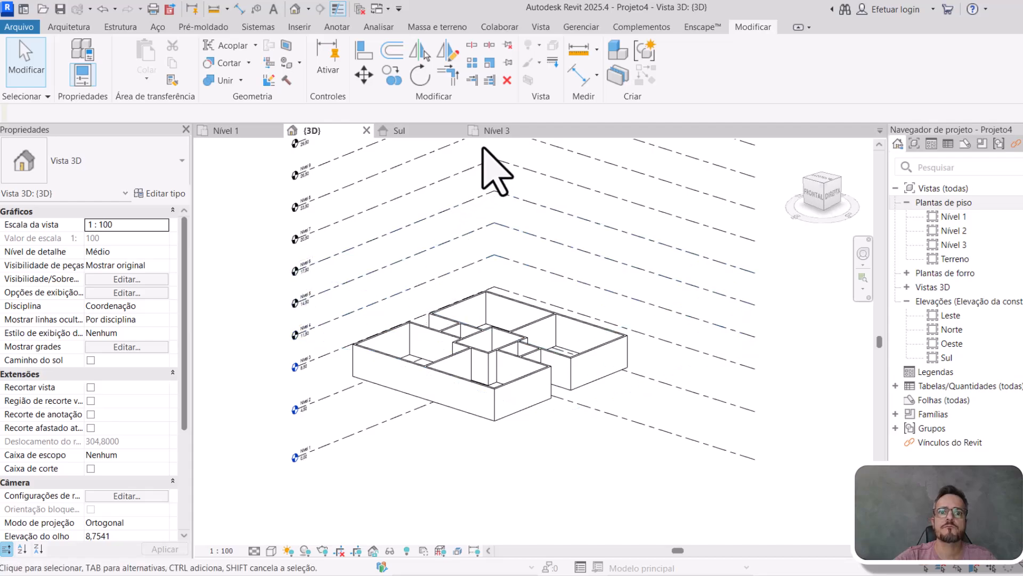
{"action": "left_click", "coordinate": [400, 130]}
{"action": "left_click", "coordinate": [249, 130]}
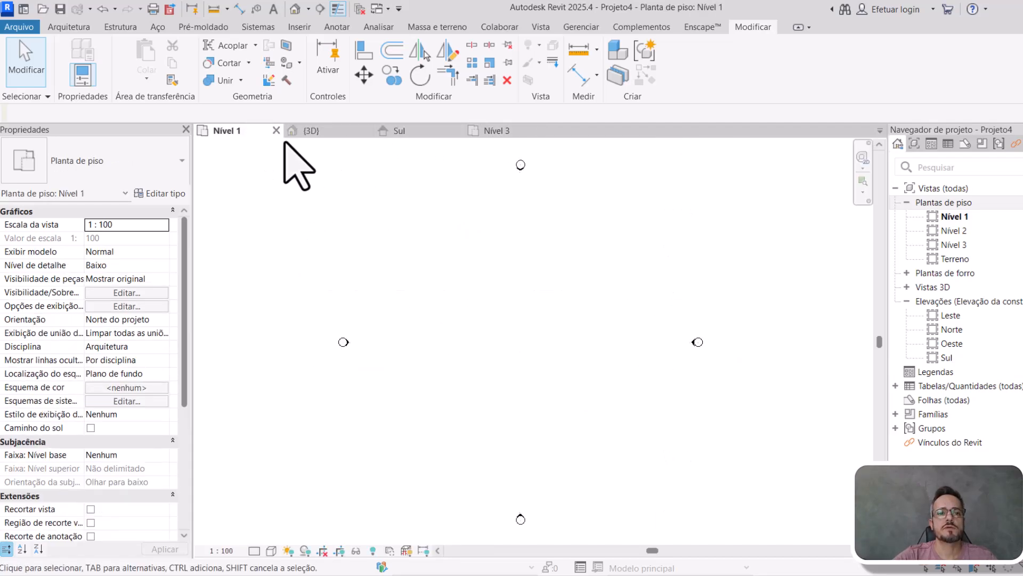
{"action": "left_click", "coordinate": [276, 130]}
{"action": "left_click", "coordinate": [414, 131]}
{"action": "middle_click_drag", "start_coordinate": [571, 414], "coordinate": [530, 390]}
{"action": "scroll", "coordinate": [567, 384], "scroll_direction": "up", "scroll_amount": 1}
{"action": "scroll", "coordinate": [583, 386], "scroll_direction": "down", "scroll_amount": 1}
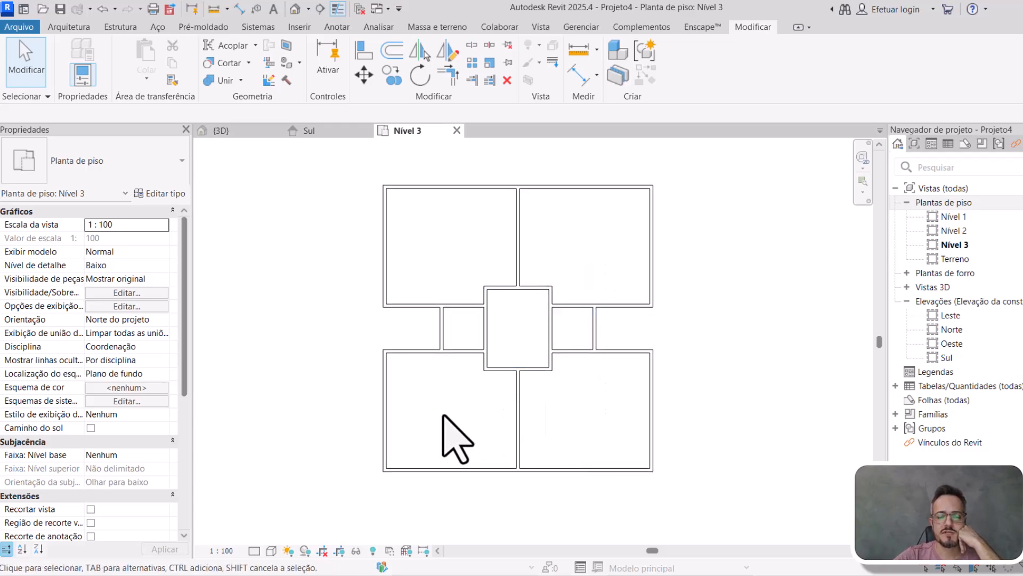
{"action": "middle_click_drag", "start_coordinate": [539, 344], "coordinate": [522, 351]}
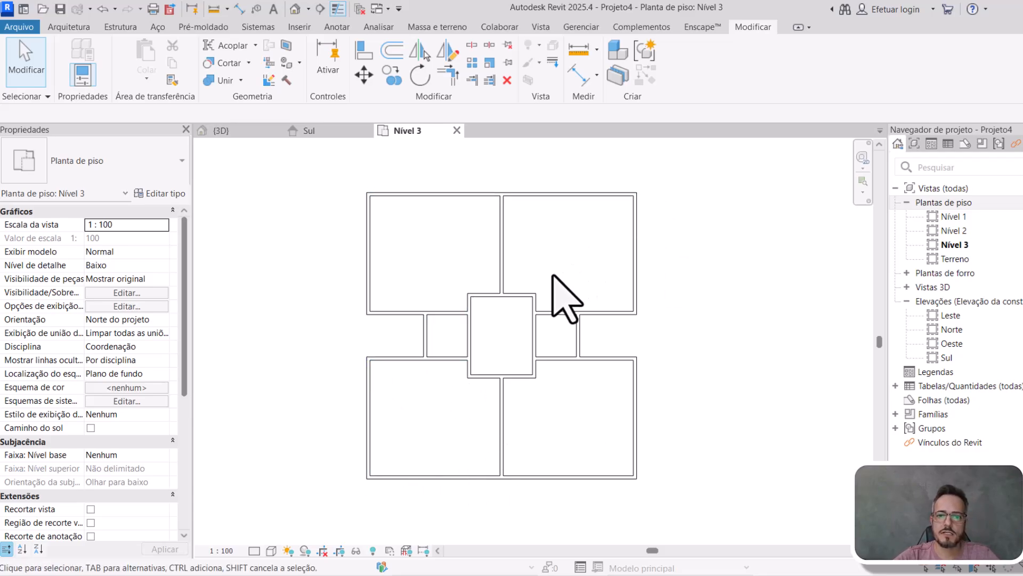
{"action": "scroll", "coordinate": [575, 251], "scroll_direction": "up", "scroll_amount": 2}
{"action": "middle_click_drag", "start_coordinate": [698, 304], "coordinate": [699, 288]}
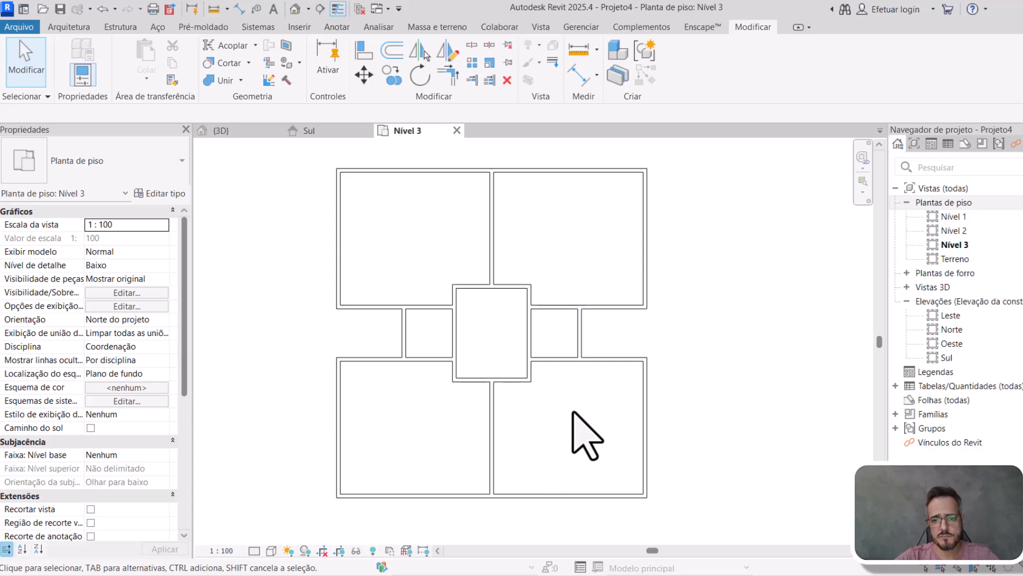
{"action": "middle_click_drag", "start_coordinate": [573, 411], "coordinate": [575, 396]}
{"action": "scroll", "coordinate": [613, 359], "scroll_direction": "down", "scroll_amount": 1}
{"action": "middle_click_drag", "start_coordinate": [613, 360], "coordinate": [591, 356]}
{"action": "scroll", "coordinate": [507, 201], "scroll_direction": "up", "scroll_amount": 2}
{"action": "scroll", "coordinate": [543, 248], "scroll_direction": "up", "scroll_amount": 1}
{"action": "middle_click_drag", "start_coordinate": [575, 281], "coordinate": [566, 251]}
{"action": "scroll", "coordinate": [566, 251], "scroll_direction": "down", "scroll_amount": 1}
{"action": "middle_click_drag", "start_coordinate": [574, 260], "coordinate": [564, 248]}
{"action": "scroll", "coordinate": [576, 289], "scroll_direction": "down", "scroll_amount": 1}
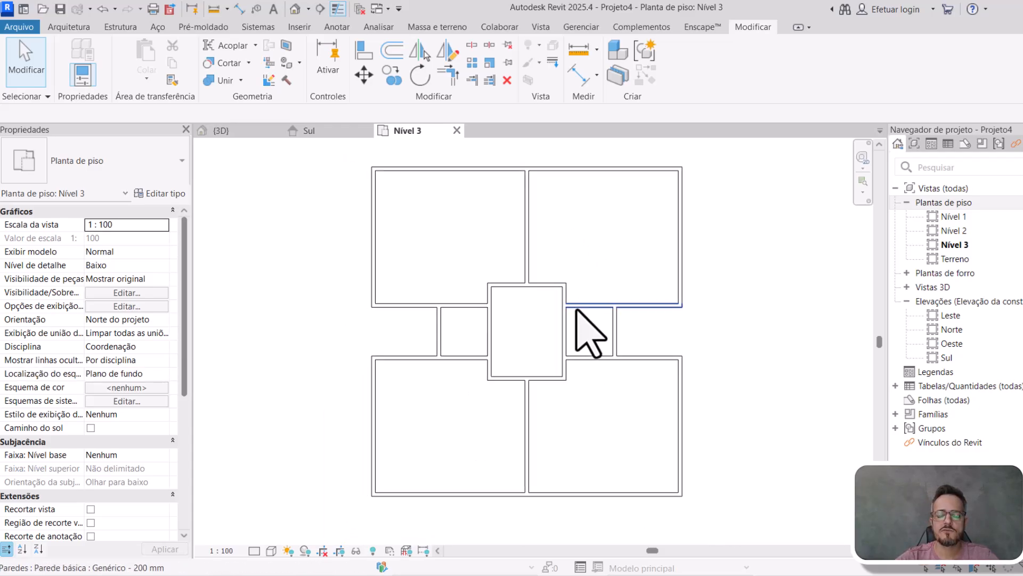
{"action": "middle_click_drag", "start_coordinate": [587, 315], "coordinate": [598, 318]}
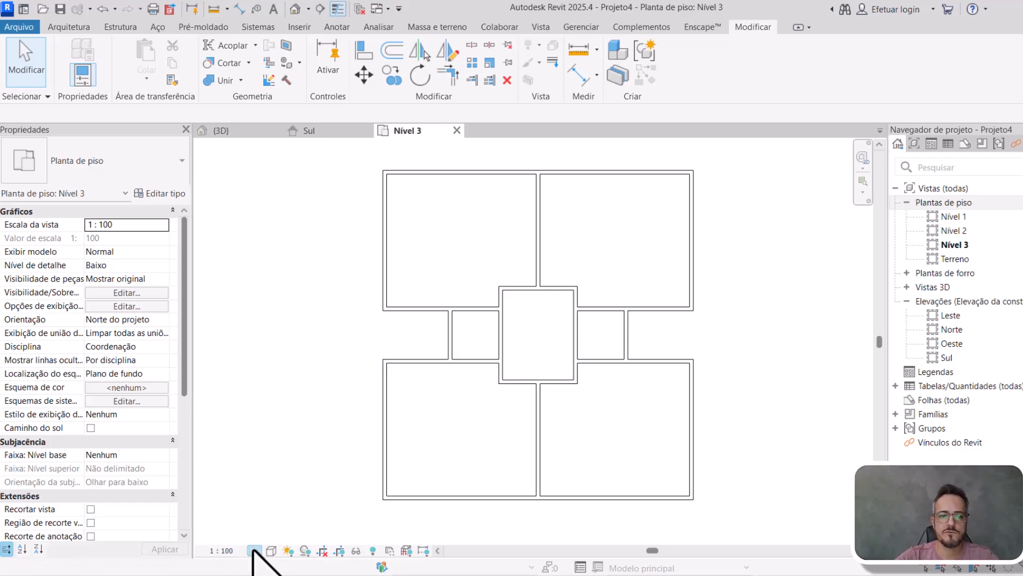
- Set the detail level of the Nível 3 floor plan to Alto
{"action": "left_click", "coordinate": [270, 535]}
{"action": "middle_click_drag", "start_coordinate": [609, 483], "coordinate": [605, 471]}
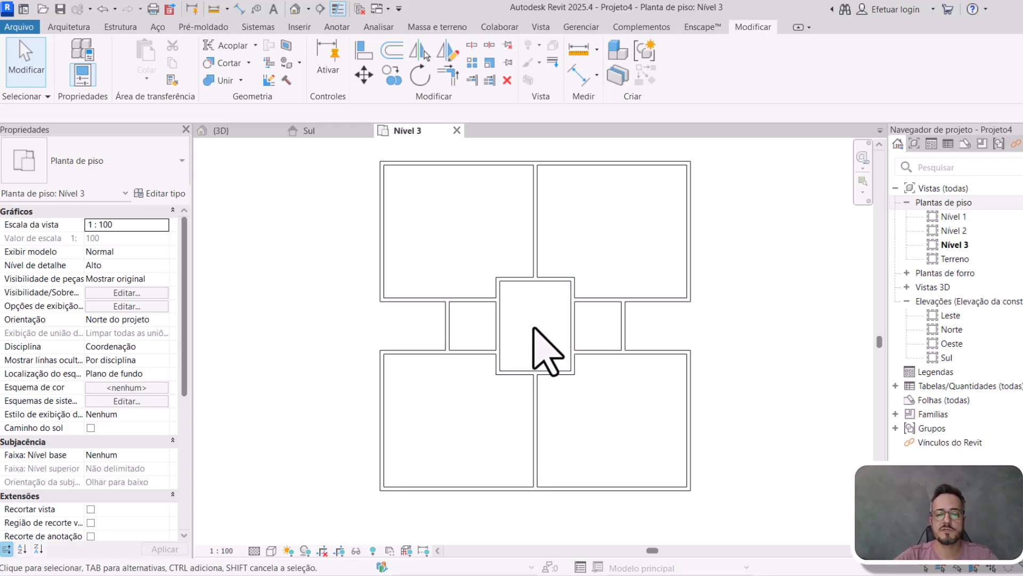
{"action": "middle_click_drag", "start_coordinate": [526, 335], "coordinate": [524, 342]}
{"action": "middle_click_drag", "start_coordinate": [591, 391], "coordinate": [596, 372]}
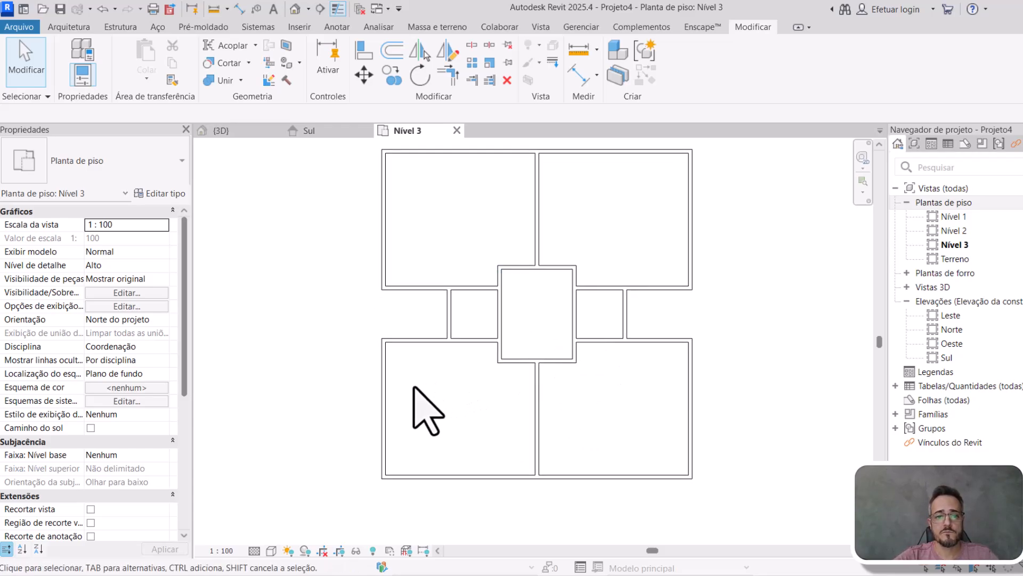
{"action": "scroll", "coordinate": [390, 369], "scroll_direction": "up", "scroll_amount": 2}
{"action": "left_click_drag", "start_coordinate": [356, 318], "coordinate": [598, 520]}
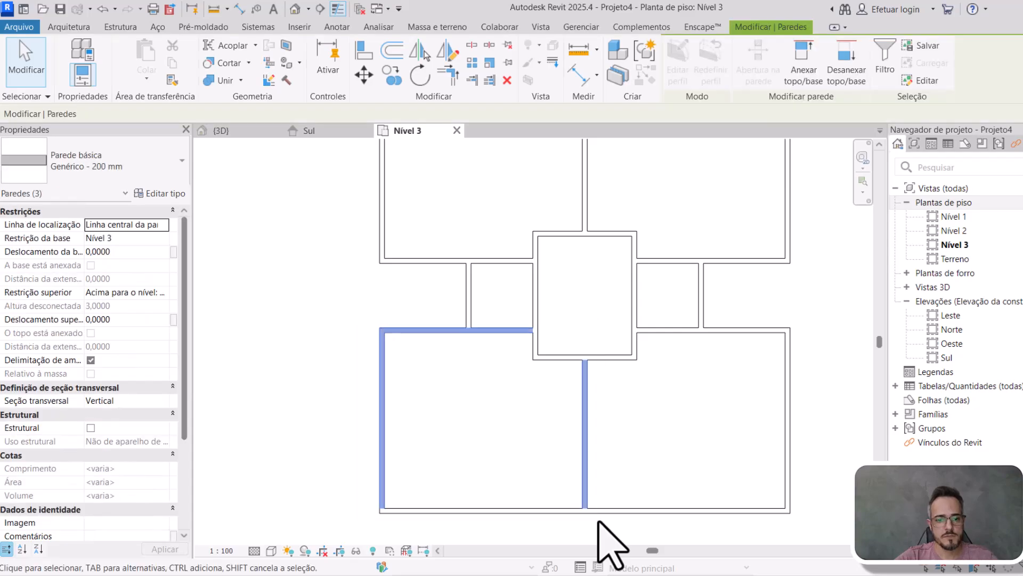
{"action": "left_click", "coordinate": [562, 511], "text": "ctrl"}
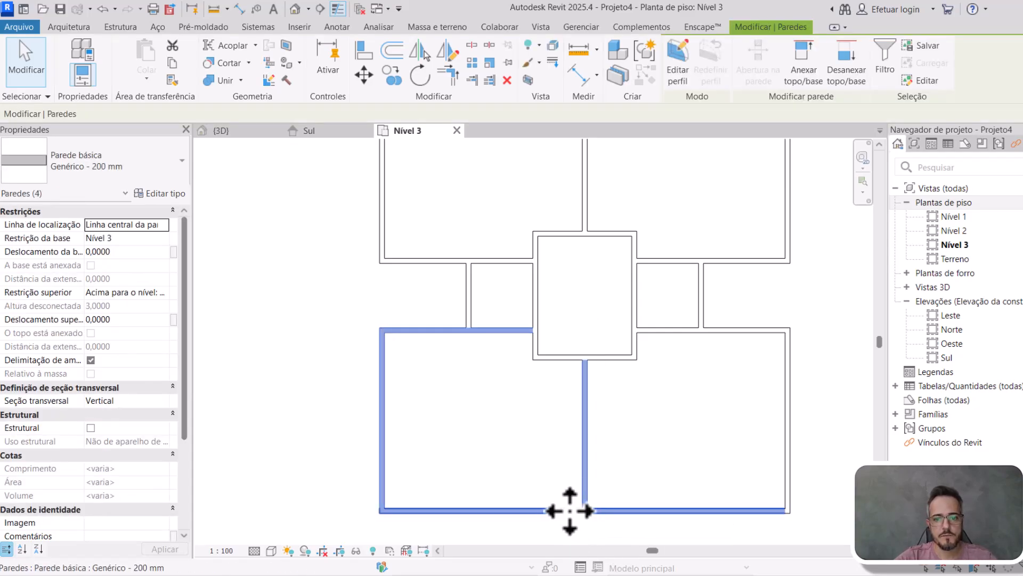
{"action": "middle_click_drag", "start_coordinate": [628, 547], "coordinate": [628, 539]}
- Split the bottom outer wall and the core's left and bottom walls where they pass the lower-left apartment
{"action": "key", "text": "s"}
{"action": "key", "text": "l"}
{"action": "scroll", "coordinate": [589, 495], "scroll_direction": "up", "scroll_amount": 2}
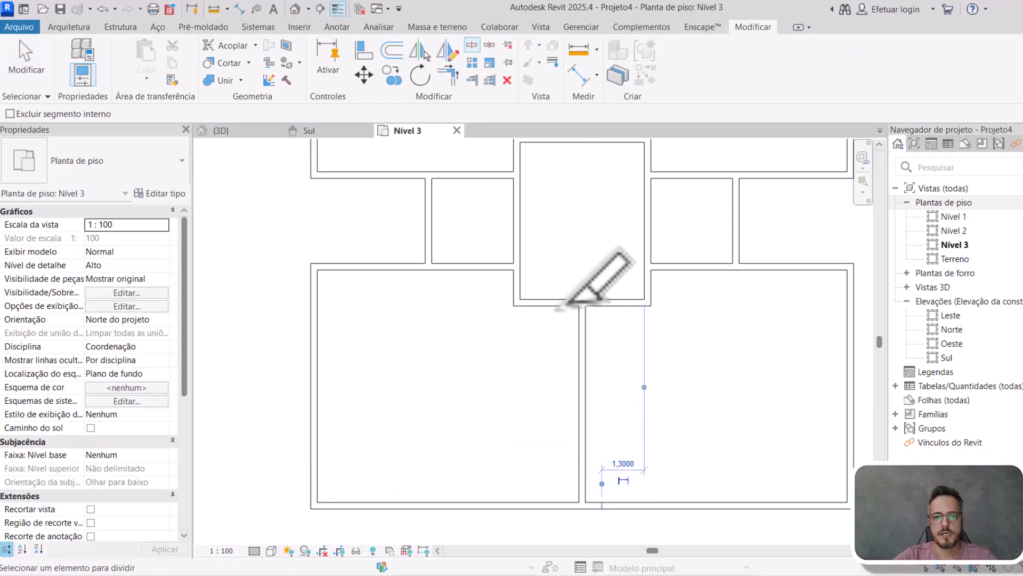
{"action": "middle_click_drag", "start_coordinate": [604, 318], "coordinate": [599, 361]}
{"action": "left_click", "coordinate": [596, 345]}
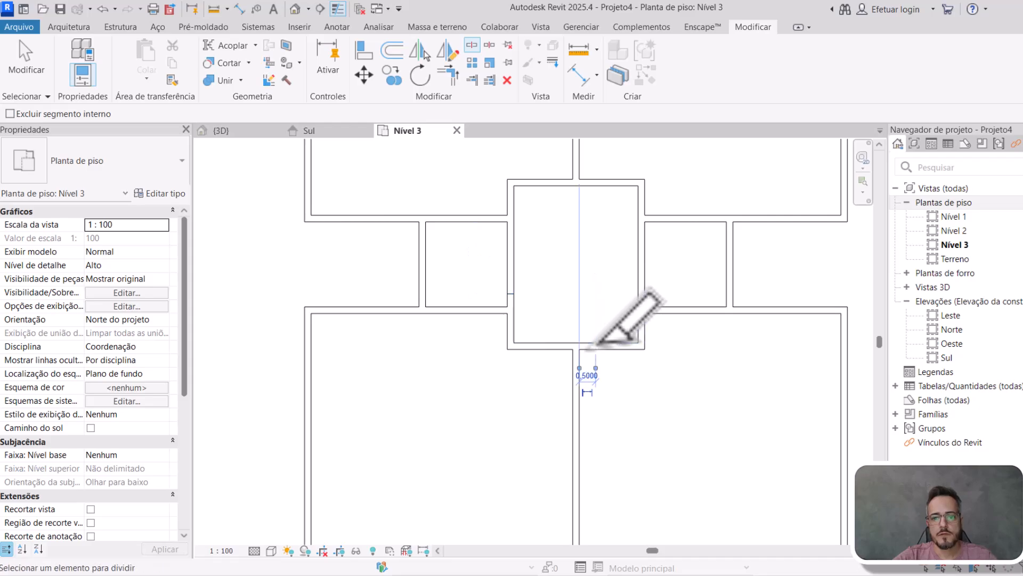
{"action": "key", "text": "Escape"}
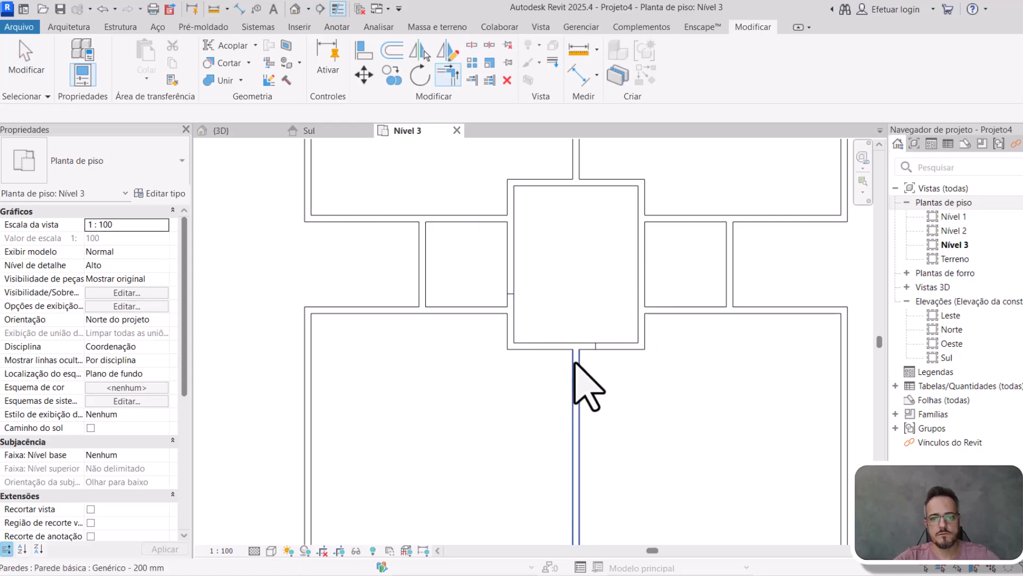
- Trim the split walls into corners with the lower-left apartment's top wall and dividing wall, closing its outline
{"action": "left_click", "coordinate": [576, 363]}
{"action": "left_click", "coordinate": [546, 345]}
{"action": "left_click", "coordinate": [496, 310]}
{"action": "left_click", "coordinate": [510, 323]}
{"action": "middle_click_drag", "start_coordinate": [555, 361], "coordinate": [555, 261]}
{"action": "scroll", "coordinate": [554, 261], "scroll_direction": "down", "scroll_amount": 1}
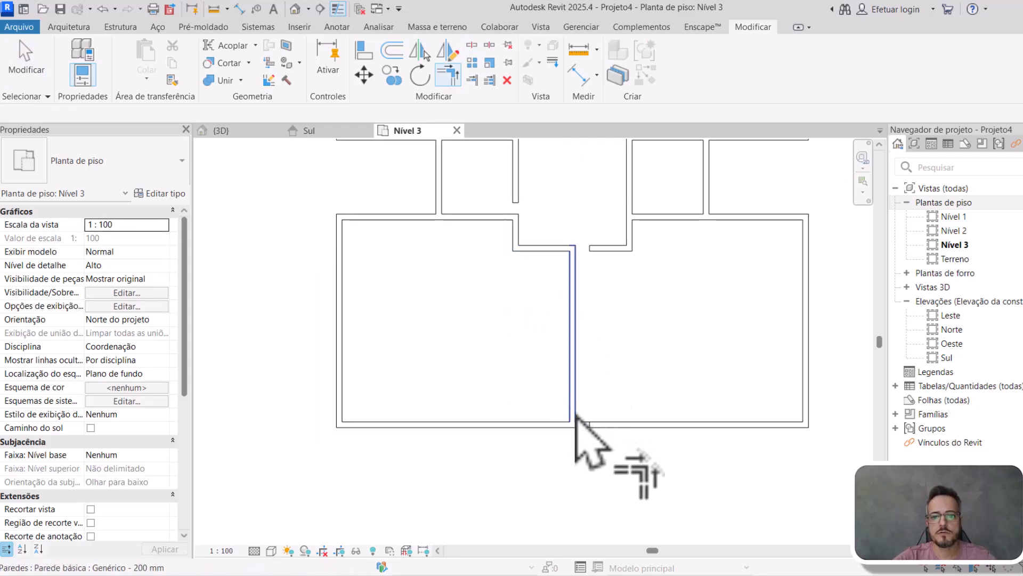
{"action": "left_click", "coordinate": [574, 412]}
{"action": "left_click", "coordinate": [555, 426]}
{"action": "middle_click_drag", "start_coordinate": [559, 349], "coordinate": [581, 438]}
{"action": "scroll", "coordinate": [501, 322], "scroll_direction": "up", "scroll_amount": 1}
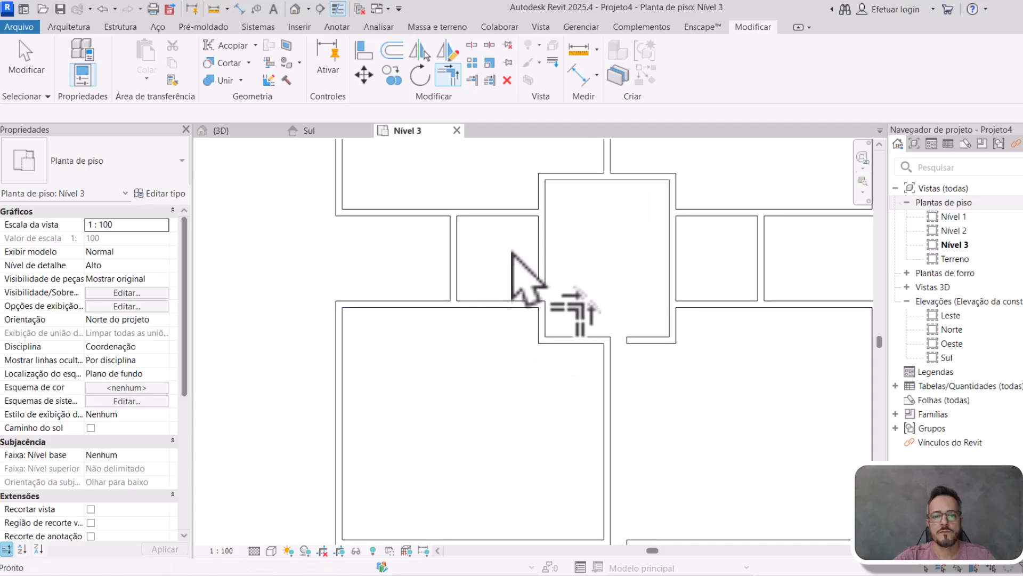
{"action": "key", "text": "Escape"}
- Extend the cut-off segments of the core's bottom wall and the bottom outer wall to the apartment's dividing wall
{"action": "scroll", "coordinate": [507, 279], "scroll_direction": "down", "scroll_amount": 2}
{"action": "middle_click_drag", "start_coordinate": [507, 279], "coordinate": [535, 373]}
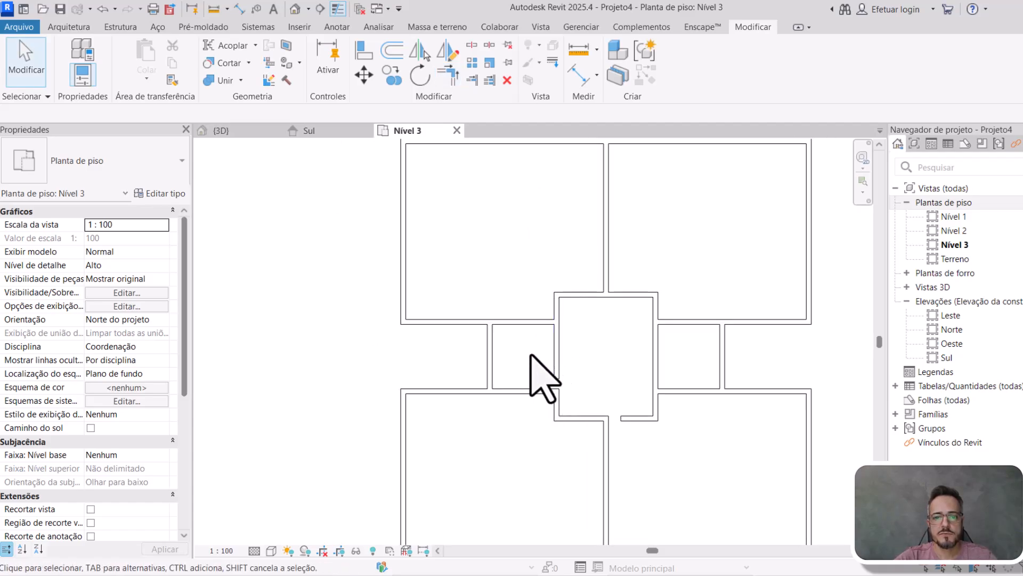
{"action": "scroll", "coordinate": [530, 355], "scroll_direction": "down", "scroll_amount": 1}
{"action": "middle_click_drag", "start_coordinate": [581, 408], "coordinate": [617, 354]}
{"action": "scroll", "coordinate": [569, 484], "scroll_direction": "up", "scroll_amount": 1}
{"action": "key", "text": "e"}
{"action": "key", "text": "x"}
{"action": "left_click", "coordinate": [581, 323]}
{"action": "left_click", "coordinate": [603, 298]}
{"action": "scroll", "coordinate": [627, 362], "scroll_direction": "down", "scroll_amount": 1}
{"action": "key", "text": "Escape"}
- Group the six walls of the lower-left apartment as a model group named Apto A
{"action": "left_click_drag", "start_coordinate": [382, 260], "coordinate": [593, 453]}
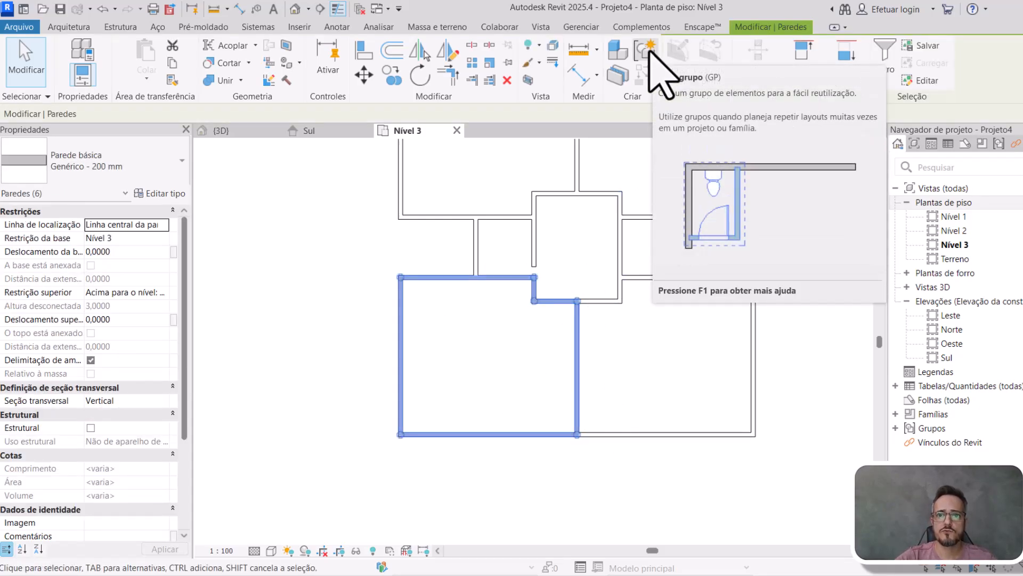
{"action": "left_click", "coordinate": [646, 52]}
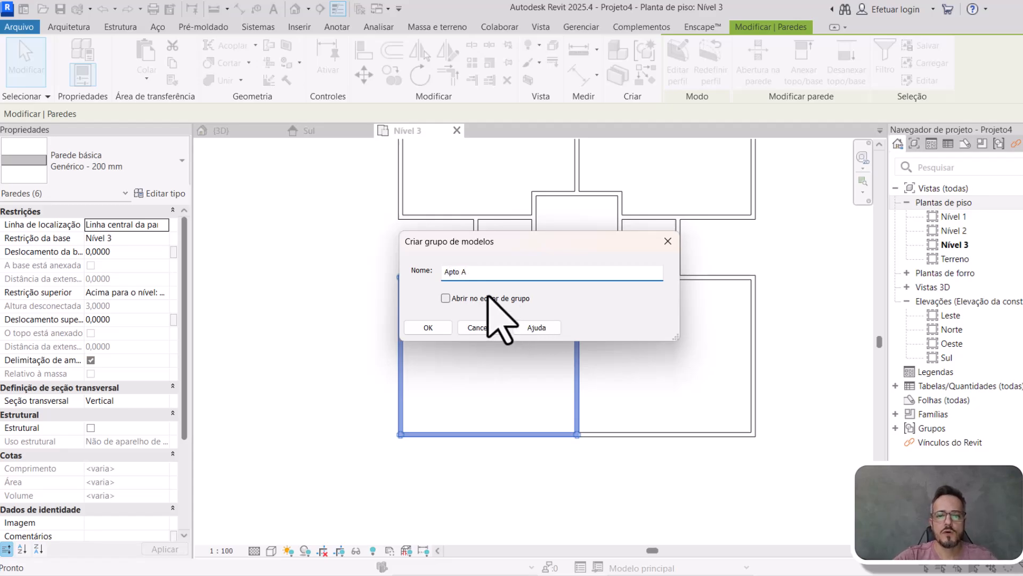
{"action": "left_click", "coordinate": [450, 327]}
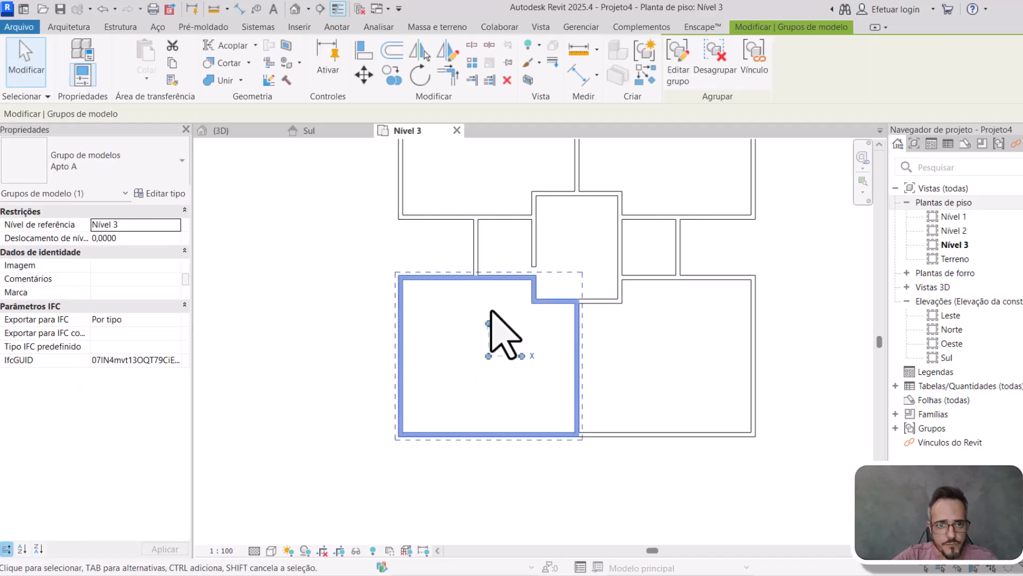
{"action": "middle_click_drag", "start_coordinate": [464, 268], "coordinate": [472, 283]}
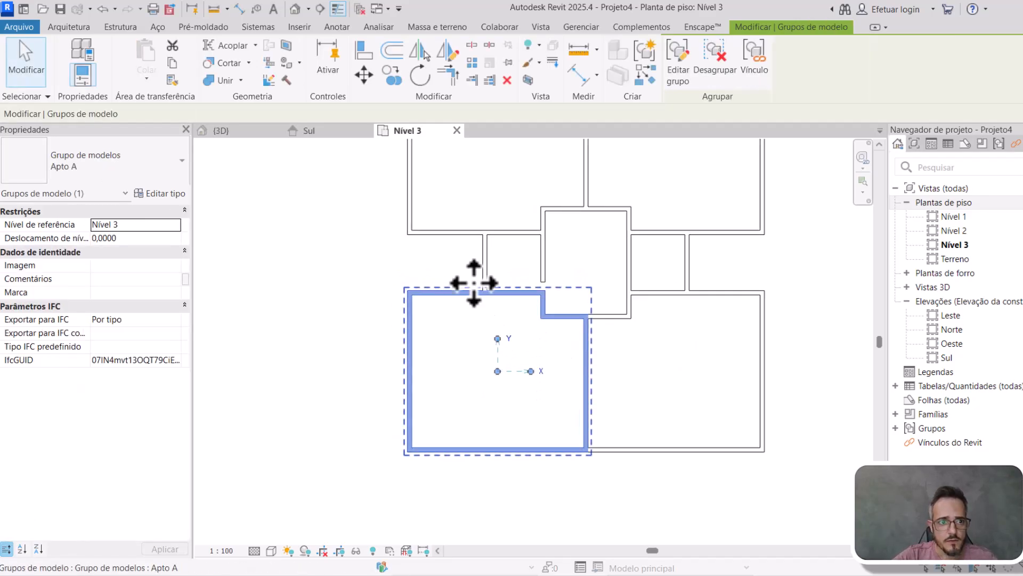
- Examine the Apto A group against the arrayed levels in the 3D view and the Sul elevation, up to Nível 18
{"action": "left_click", "coordinate": [241, 129]}
{"action": "middle_click_drag", "start_coordinate": [403, 402], "coordinate": [365, 373], "text": "shift"}
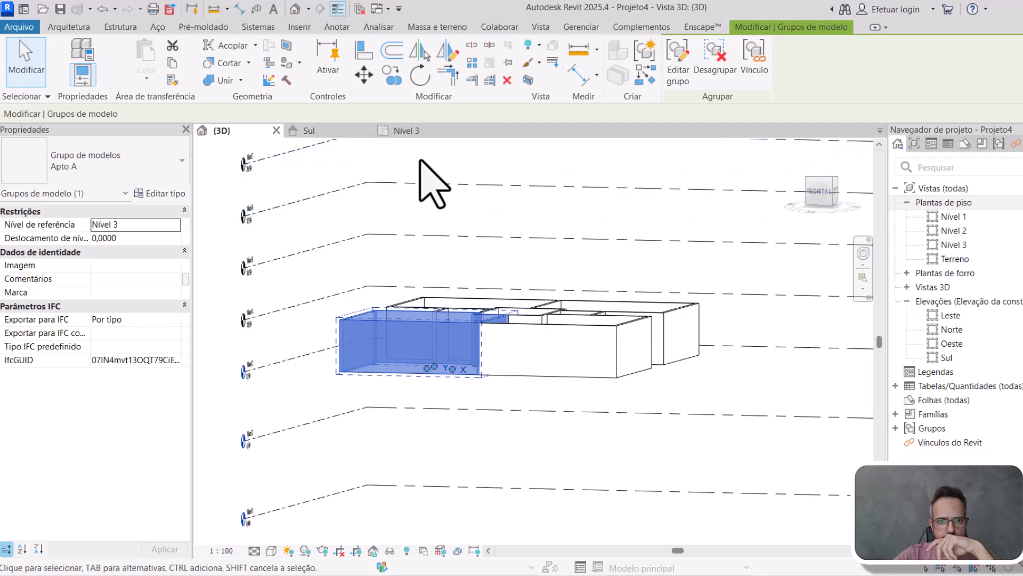
{"action": "left_click", "coordinate": [410, 131]}
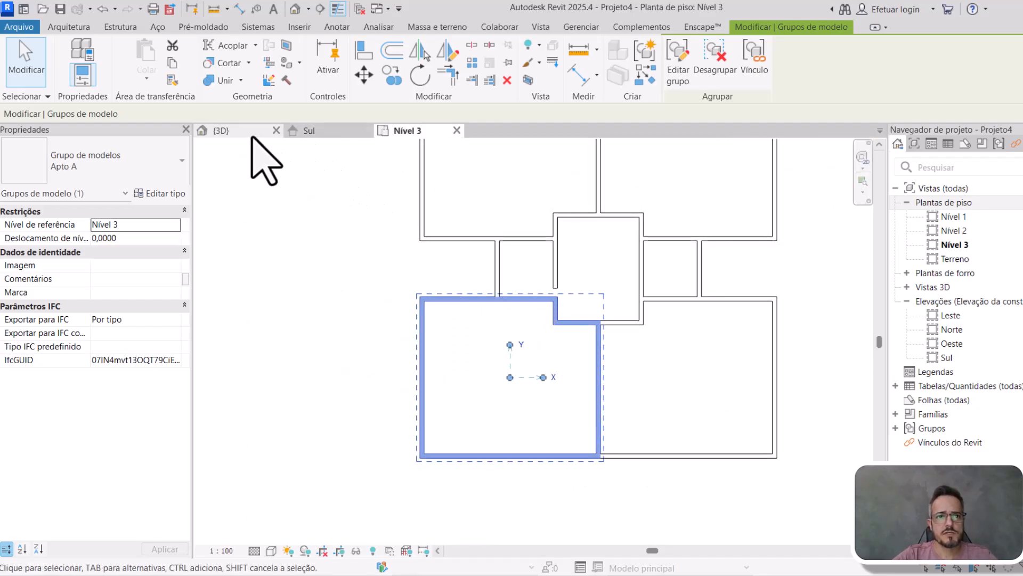
{"action": "left_click", "coordinate": [324, 132]}
{"action": "scroll", "coordinate": [448, 426], "scroll_direction": "down", "scroll_amount": 3}
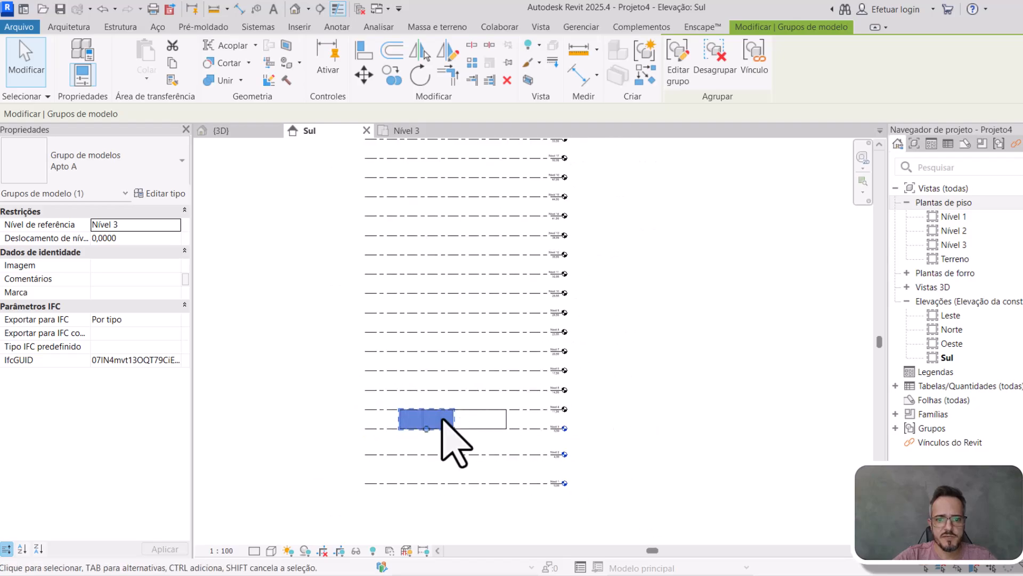
{"action": "scroll", "coordinate": [442, 419], "scroll_direction": "up", "scroll_amount": 5}
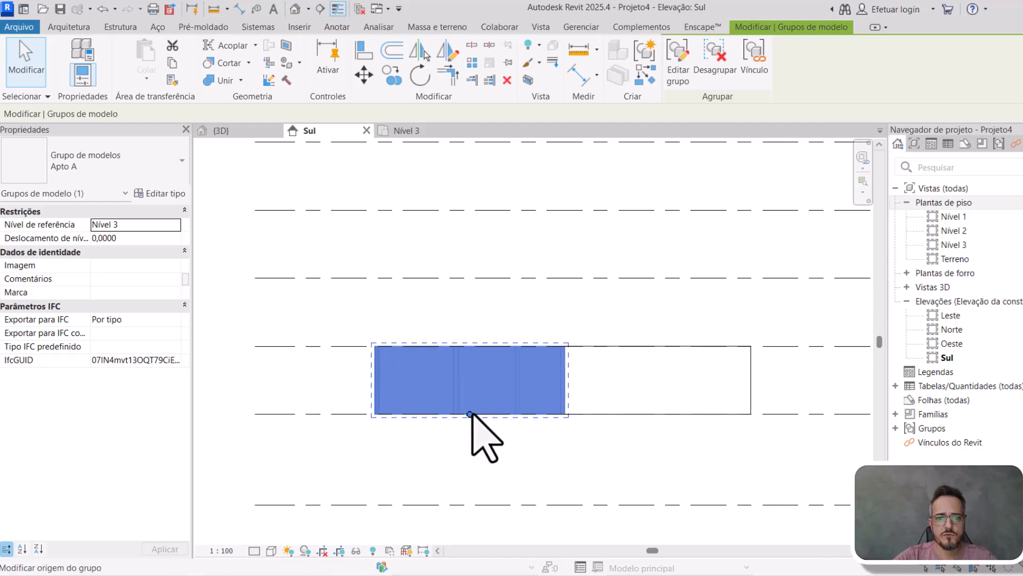
{"action": "left_click", "coordinate": [322, 414]}
{"action": "scroll", "coordinate": [331, 426], "scroll_direction": "down", "scroll_amount": 3}
{"action": "left_click", "coordinate": [409, 376]}
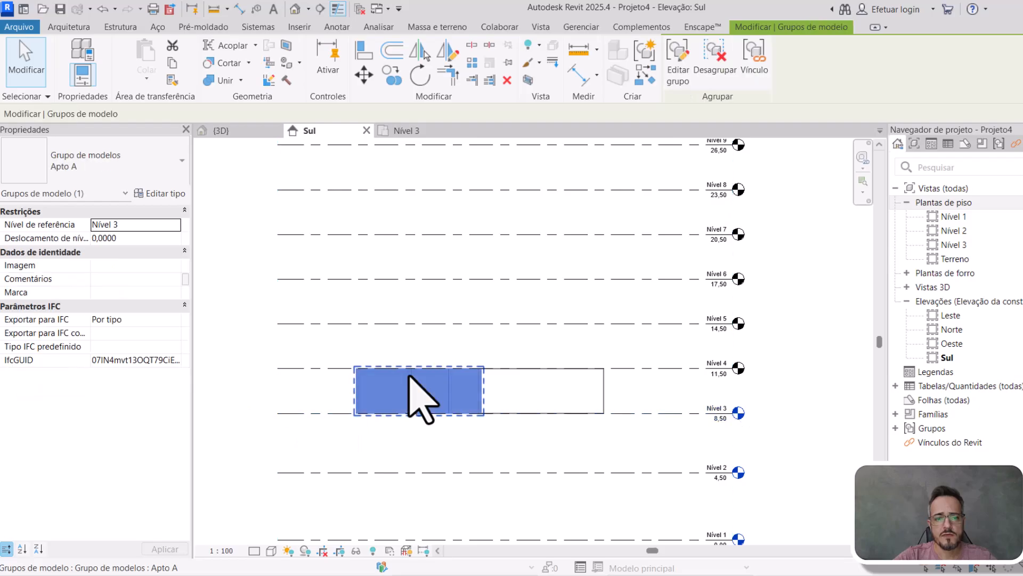
{"action": "left_click", "coordinate": [682, 69]}
{"action": "left_click", "coordinate": [401, 385]}
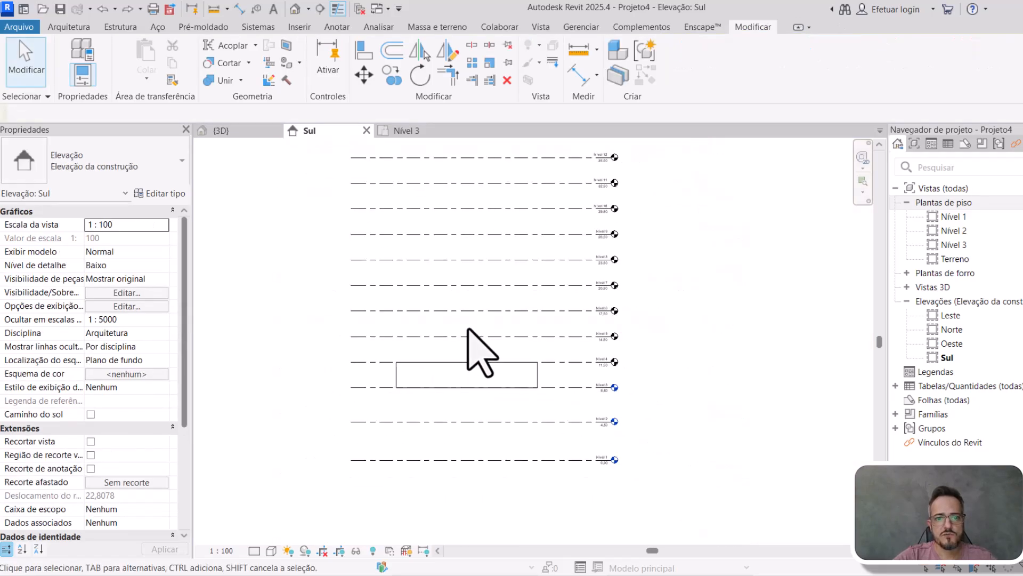
{"action": "middle_click_drag", "start_coordinate": [468, 347], "coordinate": [455, 273]}
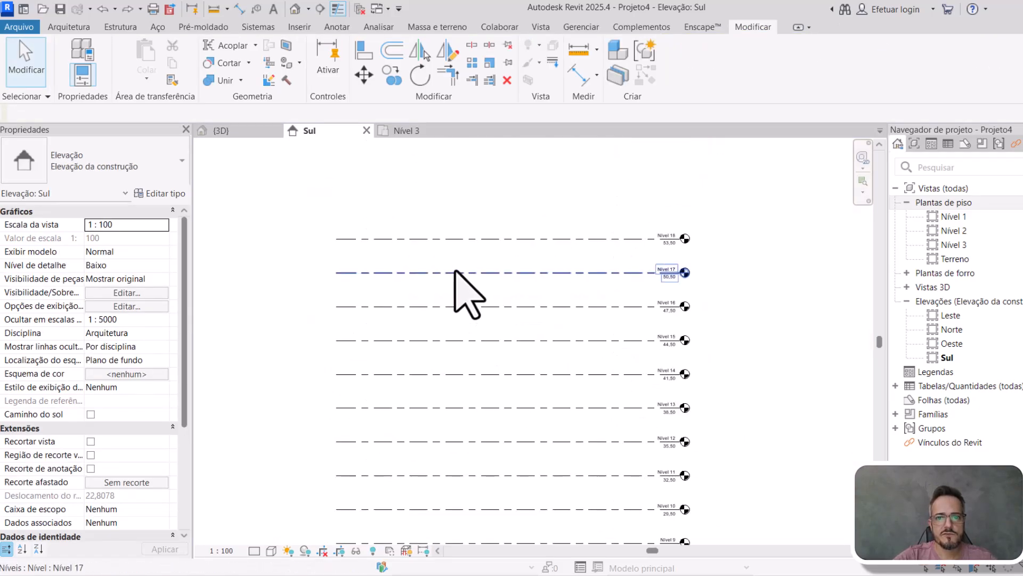
{"action": "scroll", "coordinate": [457, 272], "scroll_direction": "up", "scroll_amount": 1}
{"action": "middle_click_drag", "start_coordinate": [484, 236], "coordinate": [443, 243]}
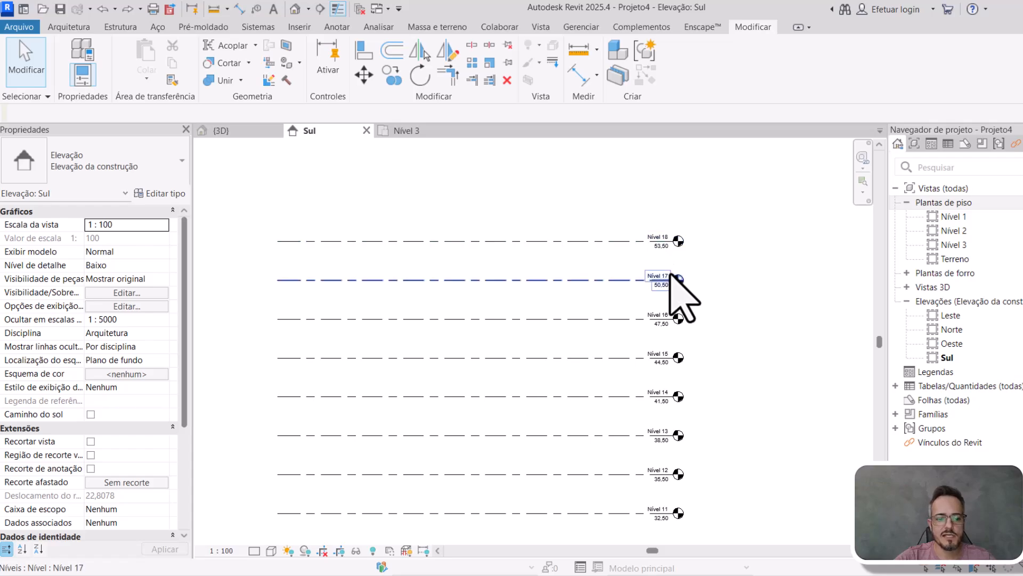
- Check the Apto A group against the levels above it in the Sul elevation
{"action": "middle_click_drag", "start_coordinate": [541, 261], "coordinate": [676, 289]}
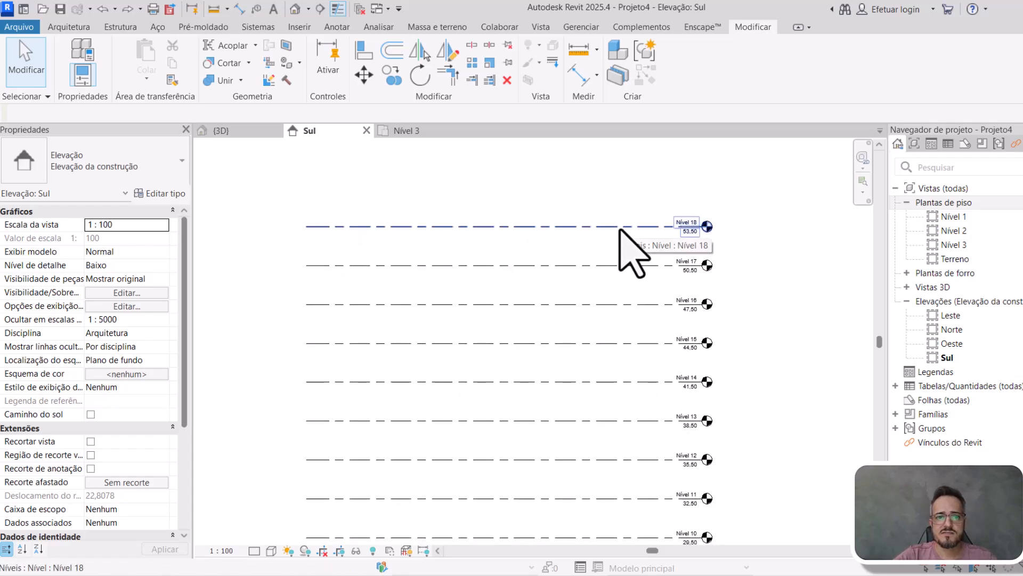
{"action": "scroll", "coordinate": [551, 221], "scroll_direction": "down", "scroll_amount": 4}
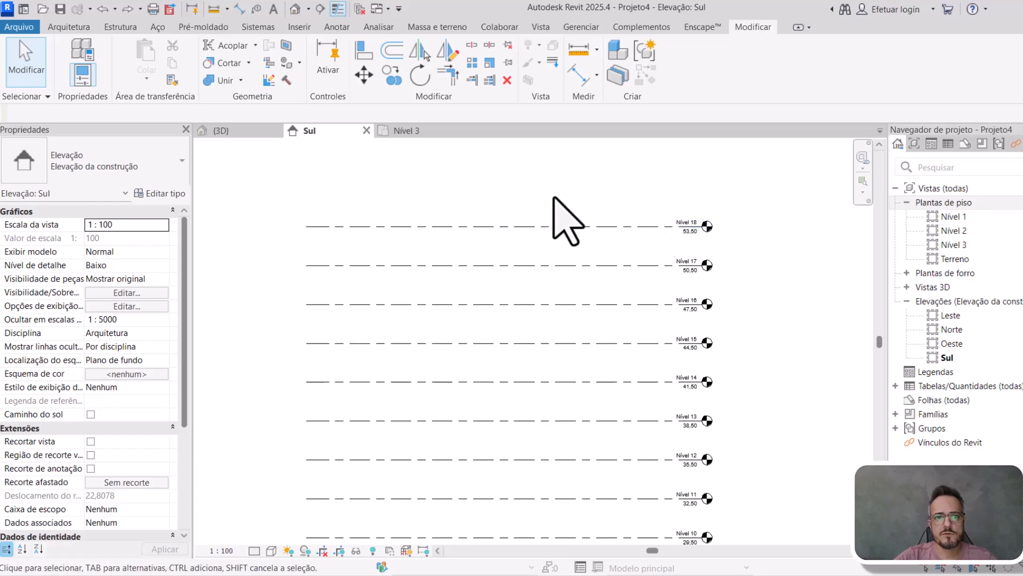
{"action": "middle_click_drag", "start_coordinate": [520, 405], "coordinate": [479, 384]}
{"action": "scroll", "coordinate": [421, 445], "scroll_direction": "up", "scroll_amount": 4}
{"action": "left_click", "coordinate": [421, 442]}
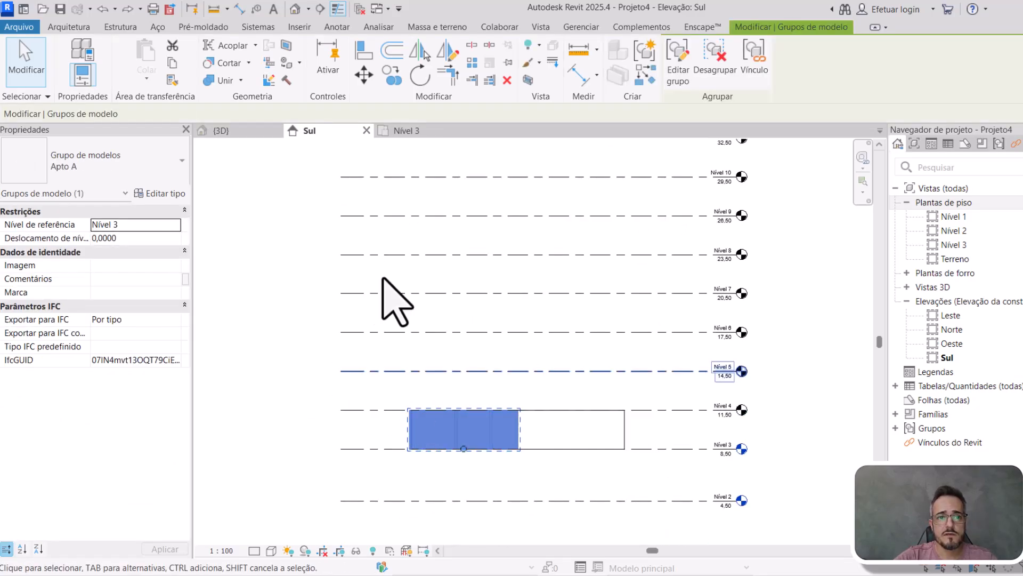
- Display the 3D view in the Cores consistentes visual style
{"action": "left_click", "coordinate": [222, 131]}
{"action": "middle_click_drag", "start_coordinate": [678, 228], "coordinate": [549, 366], "text": "shift"}
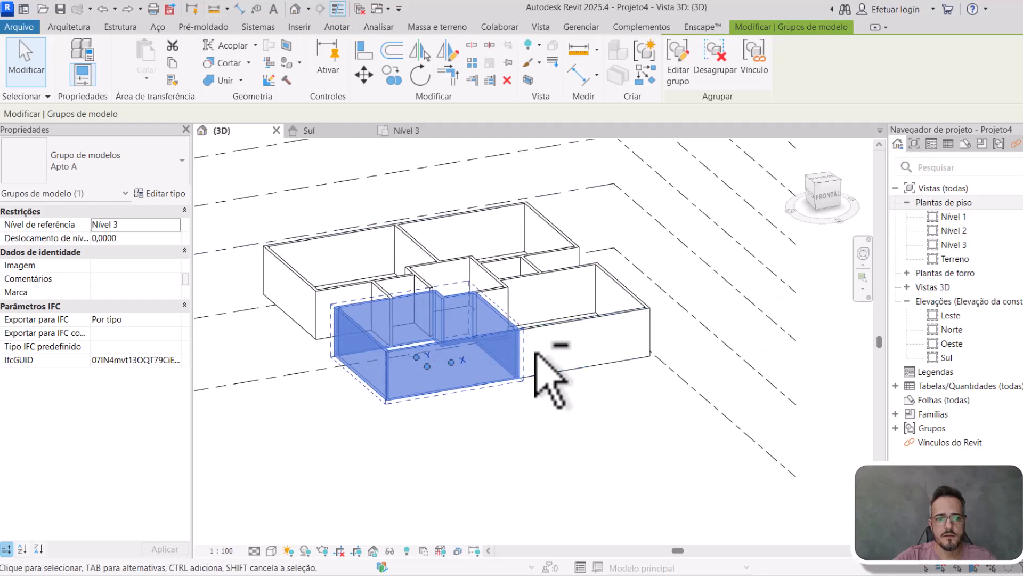
{"action": "left_click", "coordinate": [271, 551]}
{"action": "left_click", "coordinate": [315, 508]}
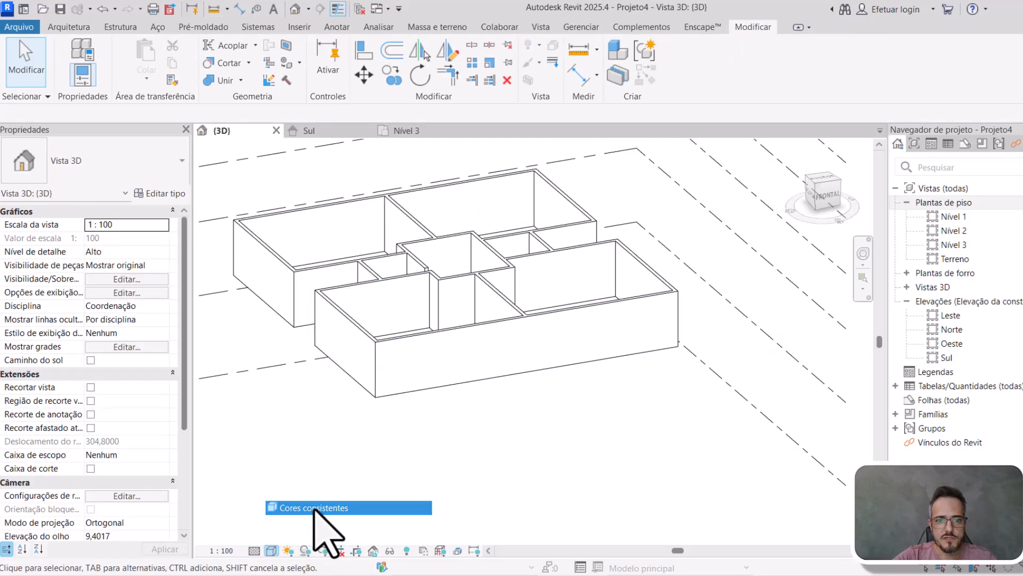
- Open the Apto A group for editing in the 3D view and select all six of its walls
{"action": "middle_click_drag", "start_coordinate": [589, 422], "coordinate": [498, 354], "text": "shift"}
{"action": "left_click", "coordinate": [502, 358]}
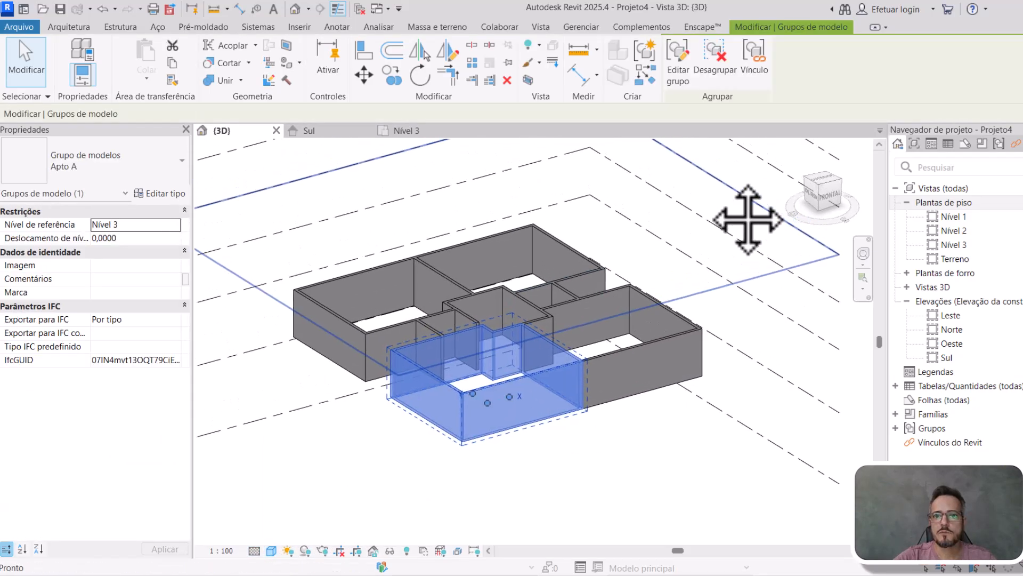
{"action": "left_click", "coordinate": [684, 80]}
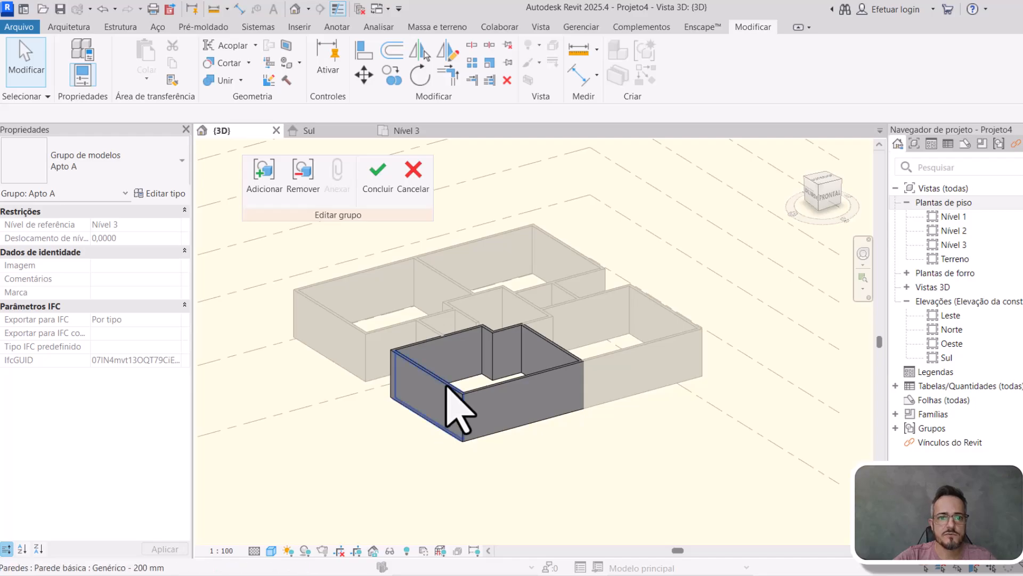
{"action": "left_click_drag", "start_coordinate": [343, 274], "coordinate": [655, 525]}
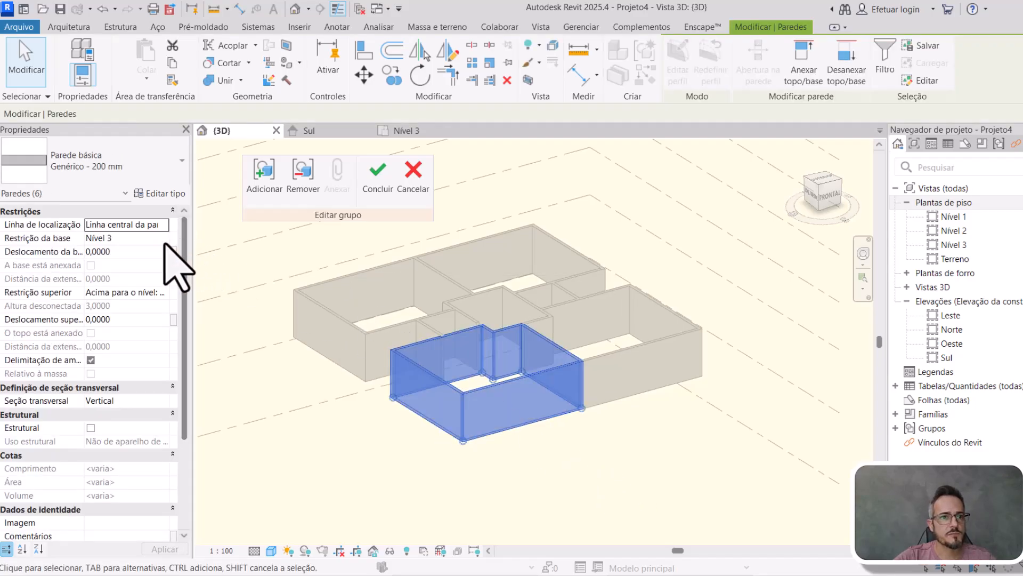
- Try to constrain the tops of the six Apto A walls to a different level
{"action": "left_click", "coordinate": [163, 292]}
{"action": "left_click", "coordinate": [173, 341]}
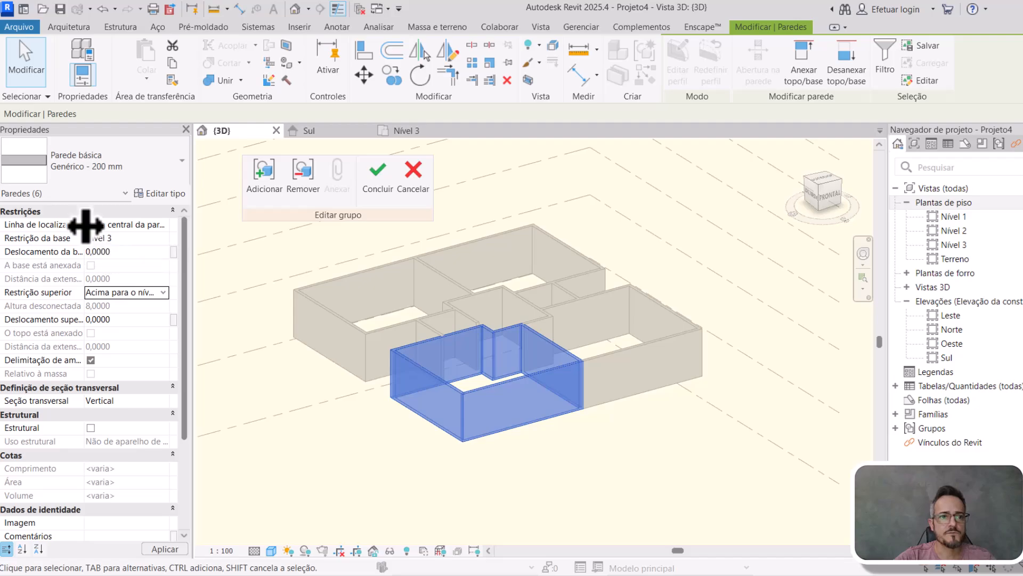
{"action": "left_click_drag", "start_coordinate": [84, 225], "coordinate": [63, 230]}
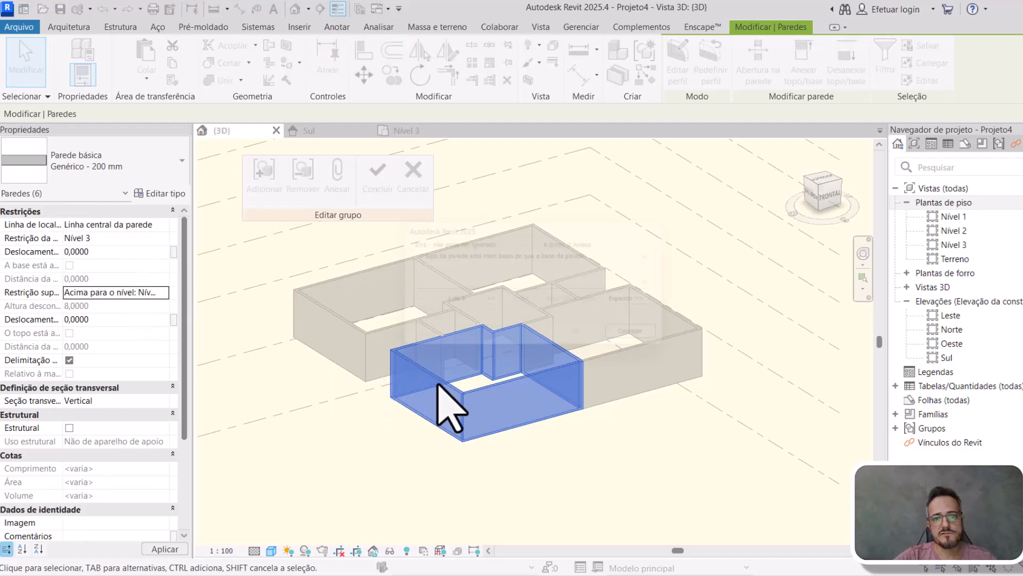
{"action": "left_click", "coordinate": [642, 341]}
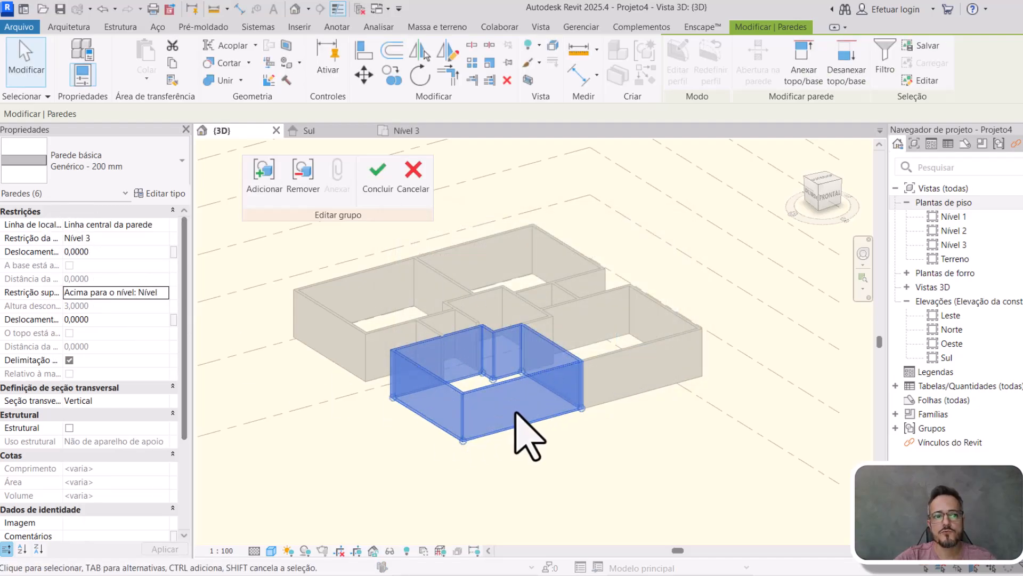
- Give the six walls a 3,0000 top offset measured from their base level, Nível 3, and finish editing the Apto A group
{"action": "left_click", "coordinate": [100, 320]}
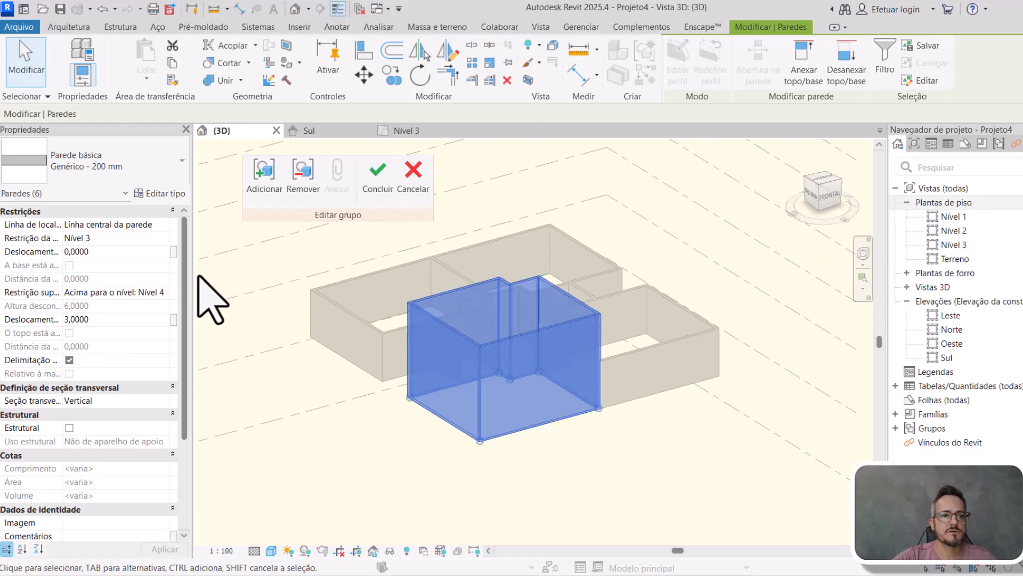
{"action": "left_click", "coordinate": [162, 293]}
{"action": "left_click", "coordinate": [114, 331]}
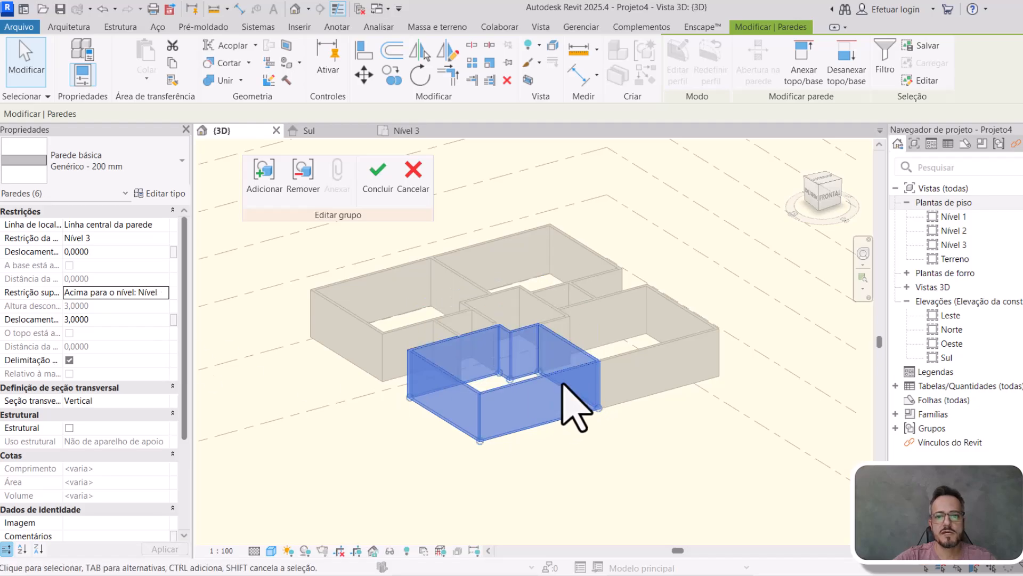
{"action": "left_click", "coordinate": [387, 189]}
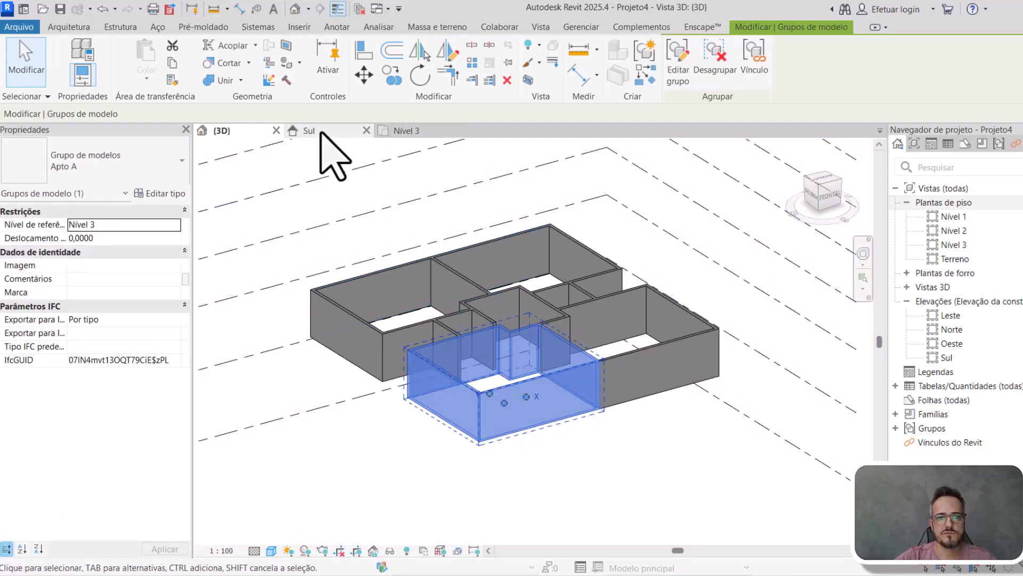
- In the Nível 3 plan, split the core's right wall and the upper-right apartment's bottom wall beside the small room right of the core
{"action": "scroll", "coordinate": [624, 443], "scroll_direction": "down", "scroll_amount": 1}
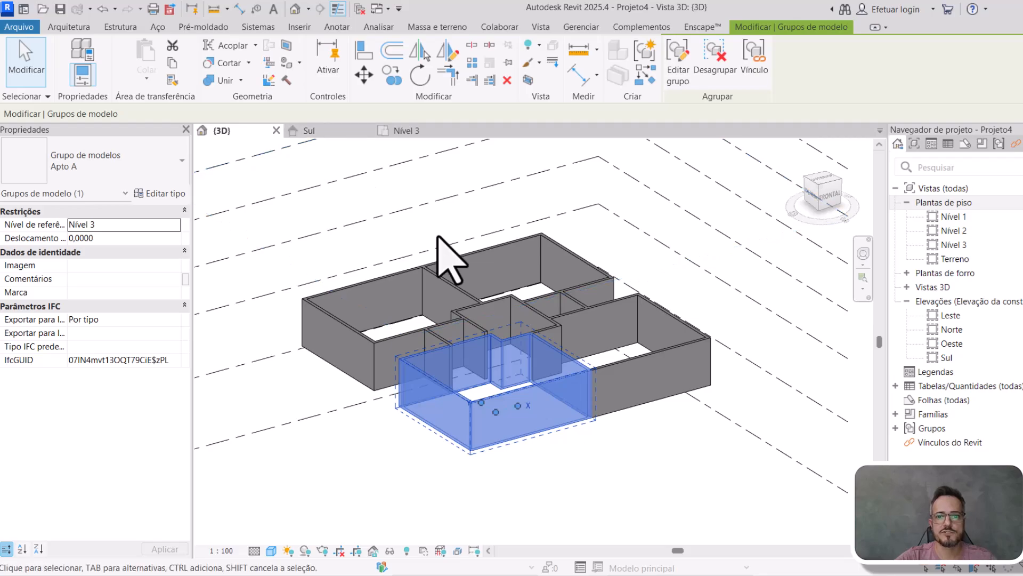
{"action": "middle_click_drag", "start_coordinate": [602, 353], "coordinate": [607, 368]}
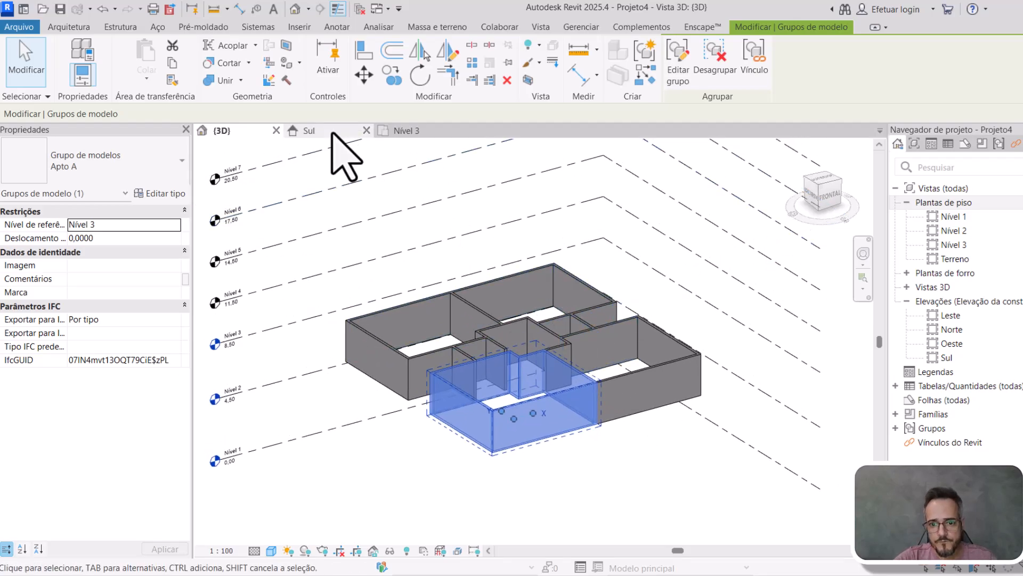
{"action": "left_click", "coordinate": [416, 134]}
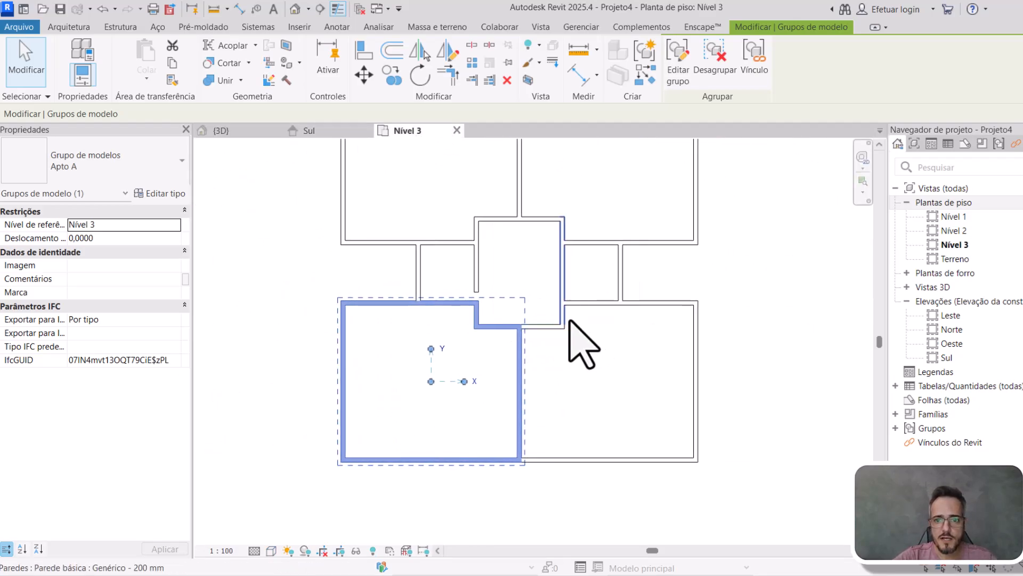
{"action": "left_click", "coordinate": [681, 299]}
{"action": "scroll", "coordinate": [586, 314], "scroll_direction": "up", "scroll_amount": 1}
{"action": "key", "text": "s"}
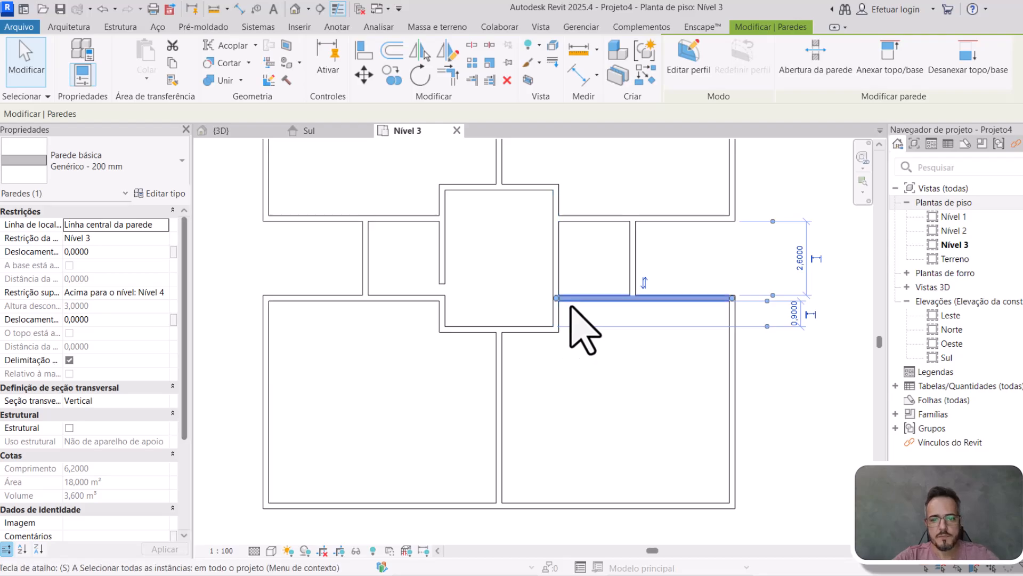
{"action": "key", "text": "l"}
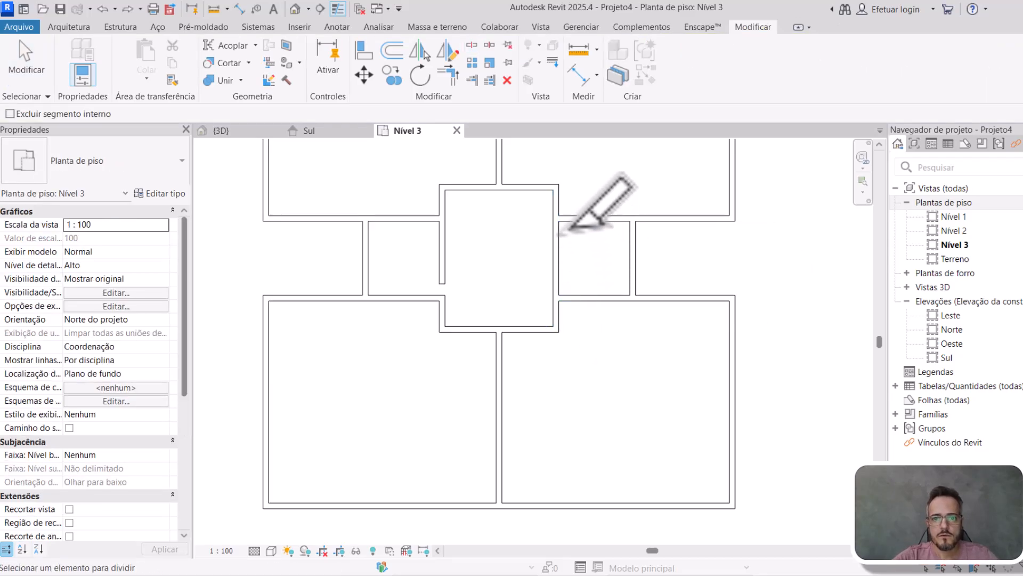
{"action": "scroll", "coordinate": [563, 205], "scroll_direction": "up", "scroll_amount": 1}
{"action": "scroll", "coordinate": [594, 208], "scroll_direction": "down", "scroll_amount": 1}
- Trim the split walls into corners so the small room right of the core closes with the lower-right apartment's walls
{"action": "key", "text": "a"}
{"action": "key", "text": "l"}
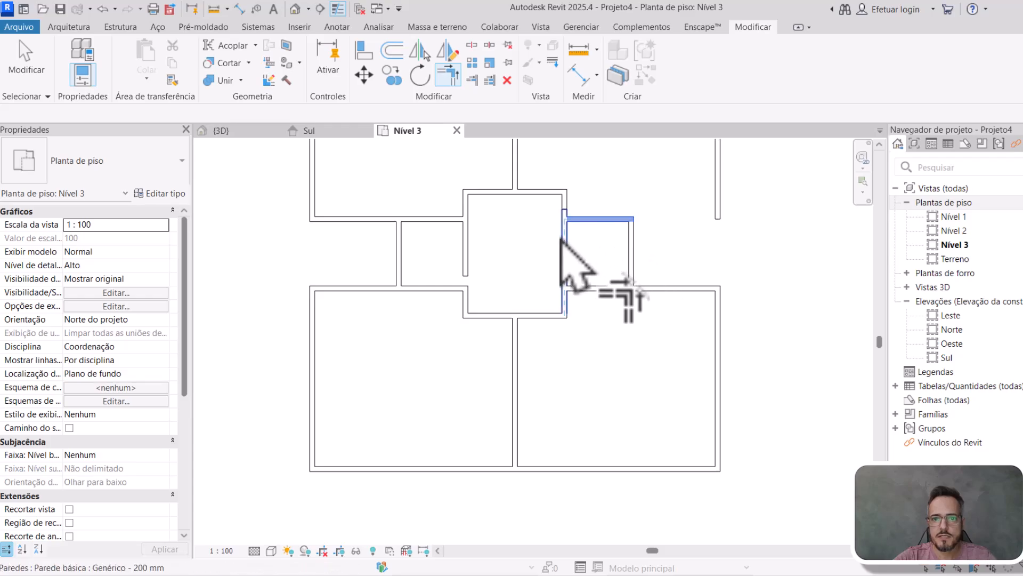
{"action": "scroll", "coordinate": [571, 299], "scroll_direction": "up", "scroll_amount": 1}
{"action": "scroll", "coordinate": [527, 317], "scroll_direction": "up", "scroll_amount": 1}
{"action": "scroll", "coordinate": [563, 303], "scroll_direction": "down", "scroll_amount": 2}
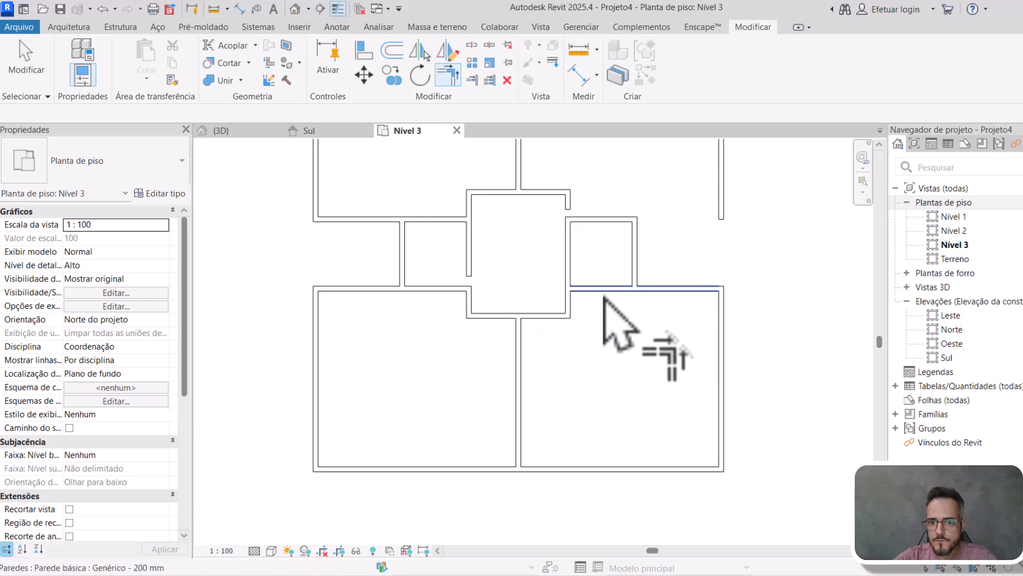
{"action": "scroll", "coordinate": [623, 276], "scroll_direction": "down", "scroll_amount": 2}
{"action": "key", "text": "Escape"}
{"action": "key", "text": "Tab"}
{"action": "left_click", "coordinate": [611, 234]}
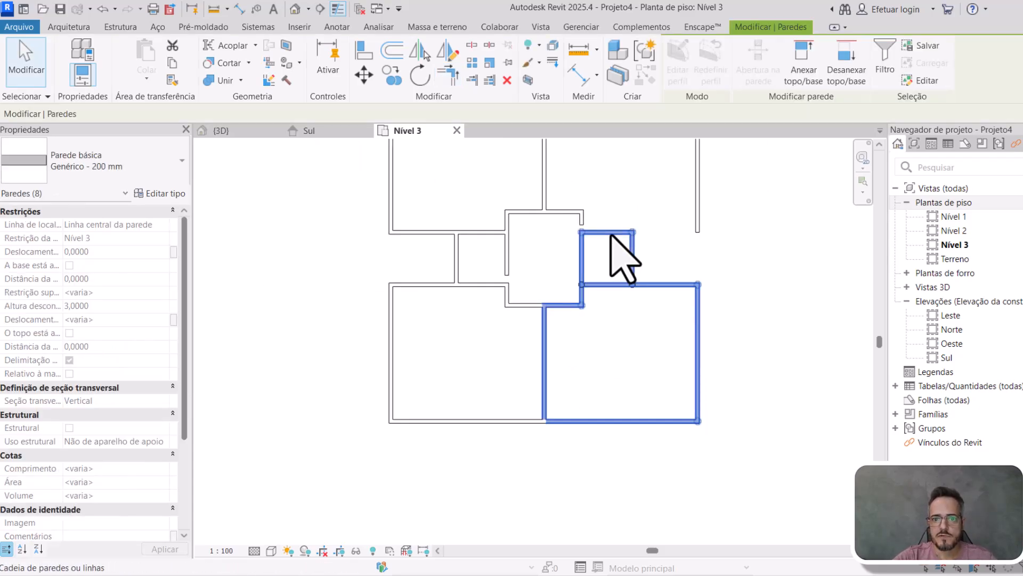
{"action": "left_click", "coordinate": [565, 342]}
- Temporarily hide the Apto A group in the Nível 3 plan to expose the lower-right apartment's own walls
{"action": "left_click", "coordinate": [546, 346]}
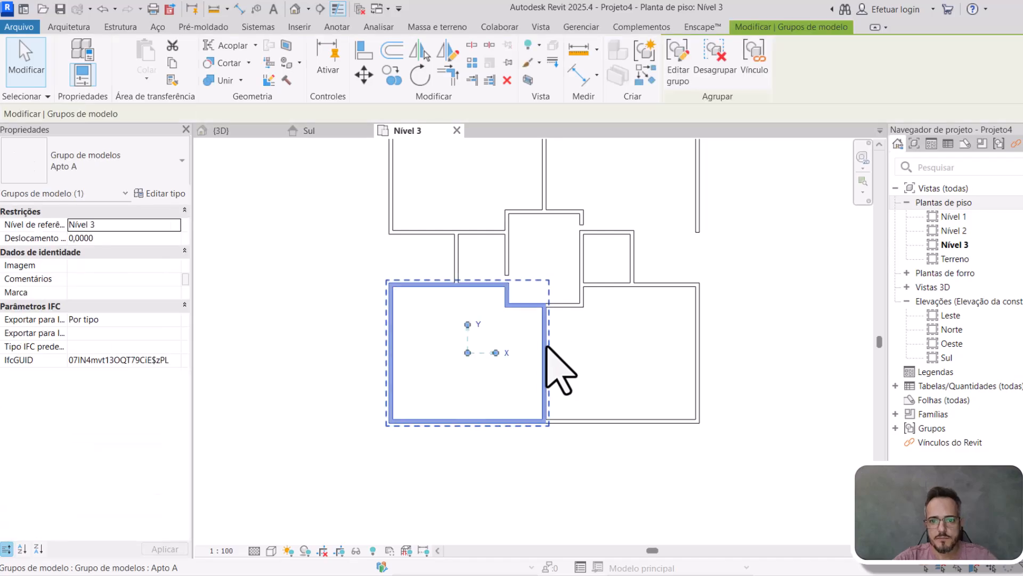
{"action": "left_click", "coordinate": [562, 306]}
{"action": "left_click", "coordinate": [543, 326]}
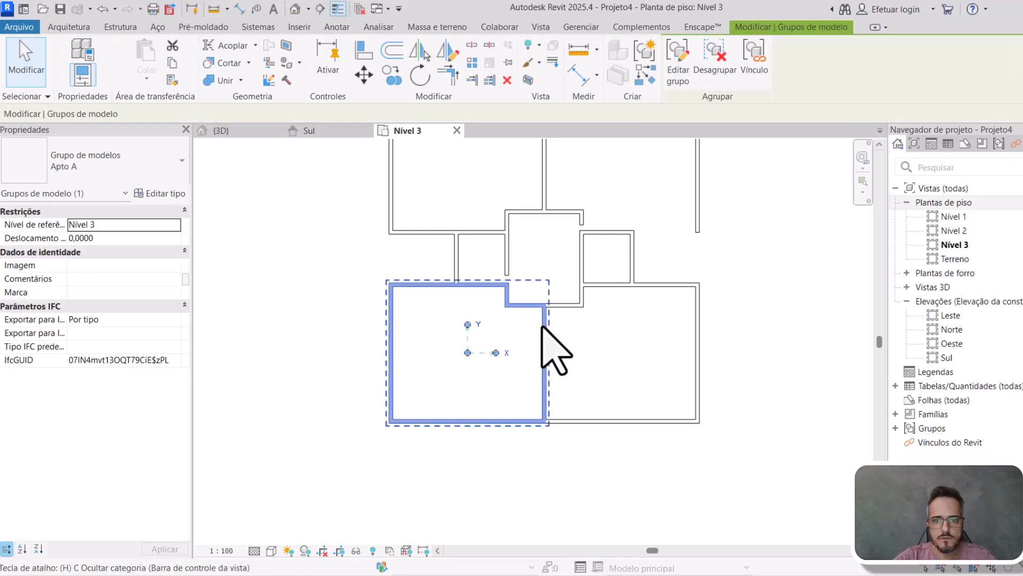
{"action": "key", "text": "h"}
{"action": "left_click", "coordinate": [565, 305]}
{"action": "left_click_drag", "start_coordinate": [522, 269], "coordinate": [707, 440]}
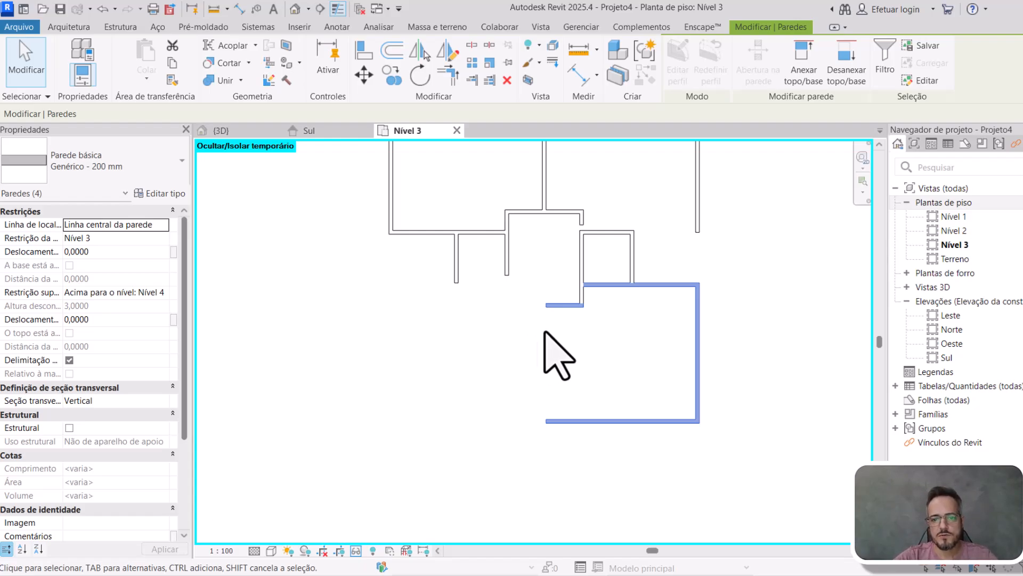
- Group the seven walls of the lower-right apartment and its adjoining small room as a model group named Apto B
{"action": "scroll", "coordinate": [582, 290], "scroll_direction": "up", "scroll_amount": 3}
{"action": "left_click", "coordinate": [579, 297]}
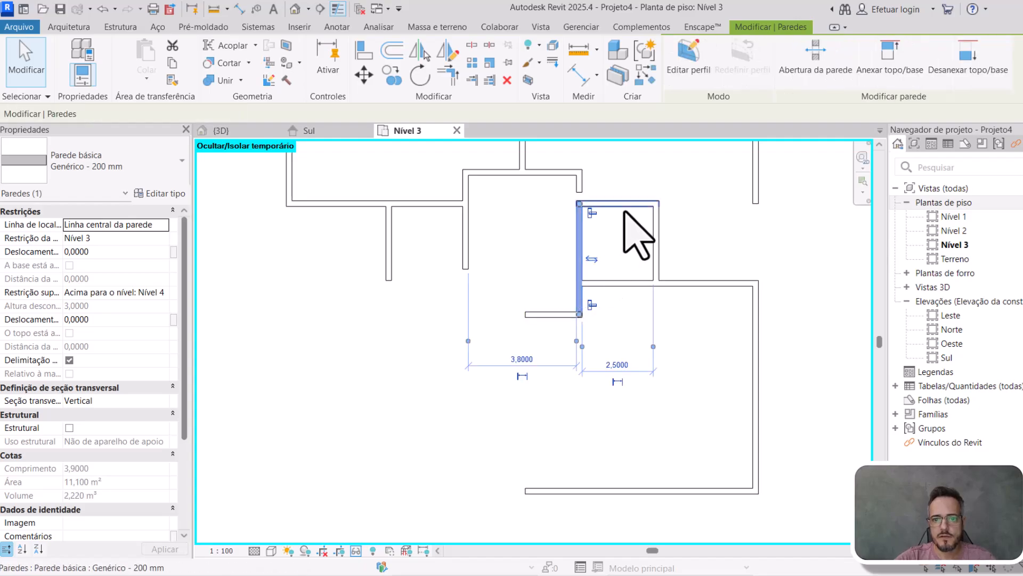
{"action": "left_click", "coordinate": [627, 204], "text": "ctrl"}
{"action": "left_click", "coordinate": [561, 314], "text": "ctrl"}
{"action": "left_click", "coordinate": [619, 283], "text": "ctrl"}
{"action": "left_click", "coordinate": [656, 246], "text": "ctrl"}
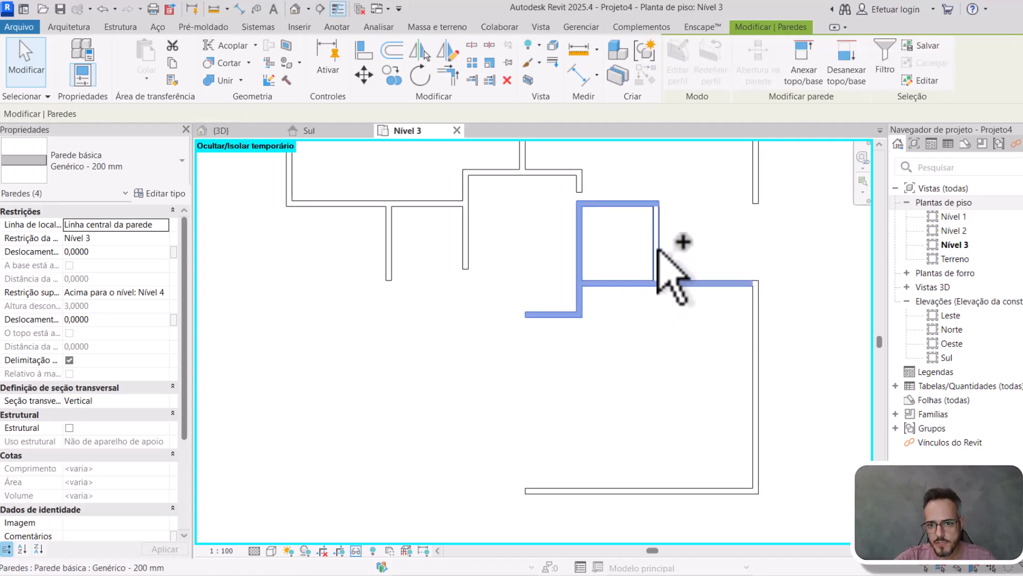
{"action": "left_click", "coordinate": [755, 320], "text": "ctrl"}
{"action": "left_click", "coordinate": [722, 488], "text": "ctrl"}
{"action": "scroll", "coordinate": [613, 314], "scroll_direction": "down", "scroll_amount": 1}
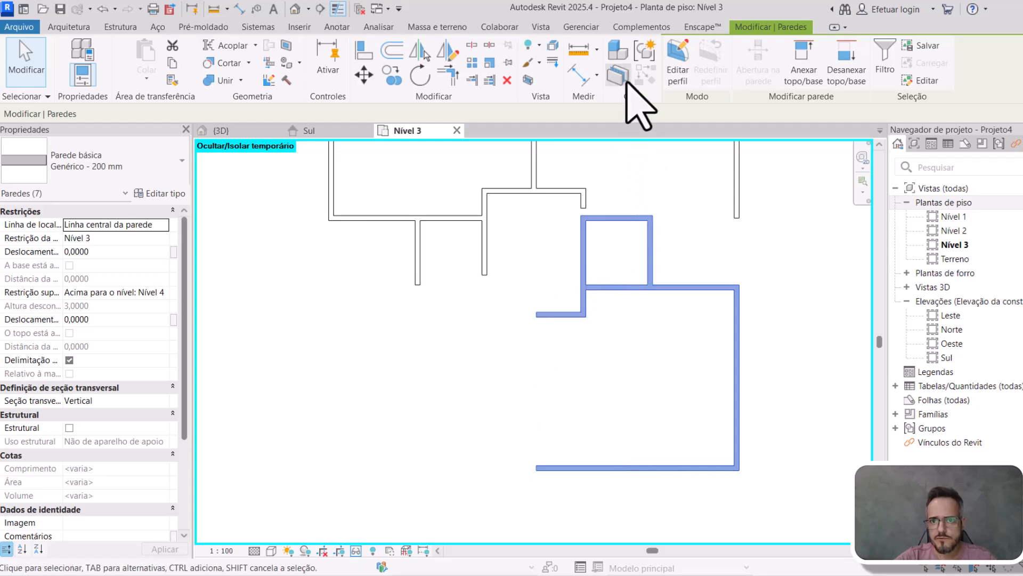
{"action": "left_click", "coordinate": [646, 52]}
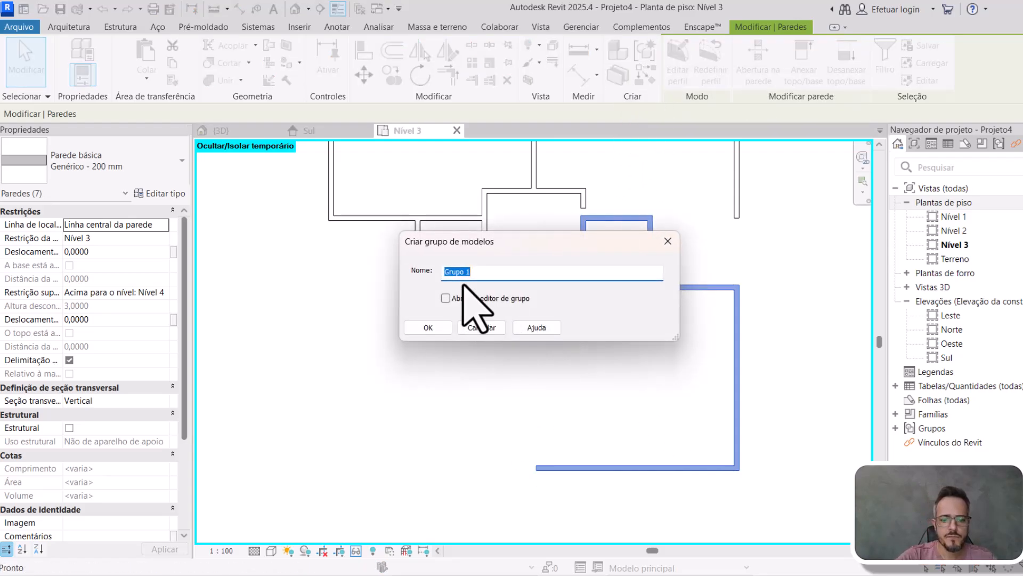
{"action": "left_click", "coordinate": [428, 328]}
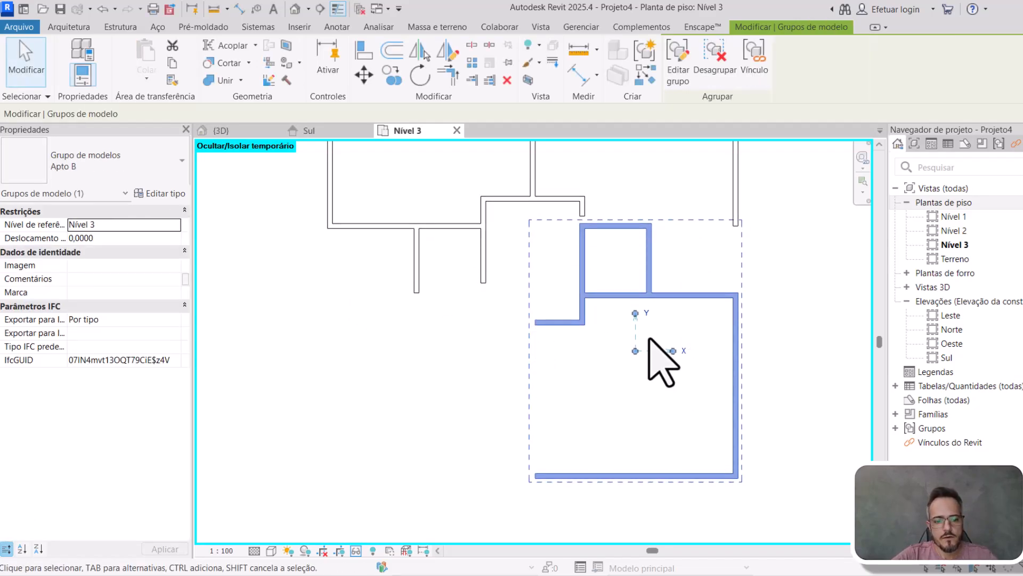
- Reset the temporary hide so the Apto A group shows again in the Nível 3 plan
{"action": "key", "text": "h"}
{"action": "key", "text": "r"}
{"action": "scroll", "coordinate": [583, 308], "scroll_direction": "down", "scroll_amount": 2}
{"action": "middle_click_drag", "start_coordinate": [583, 308], "coordinate": [584, 351]}
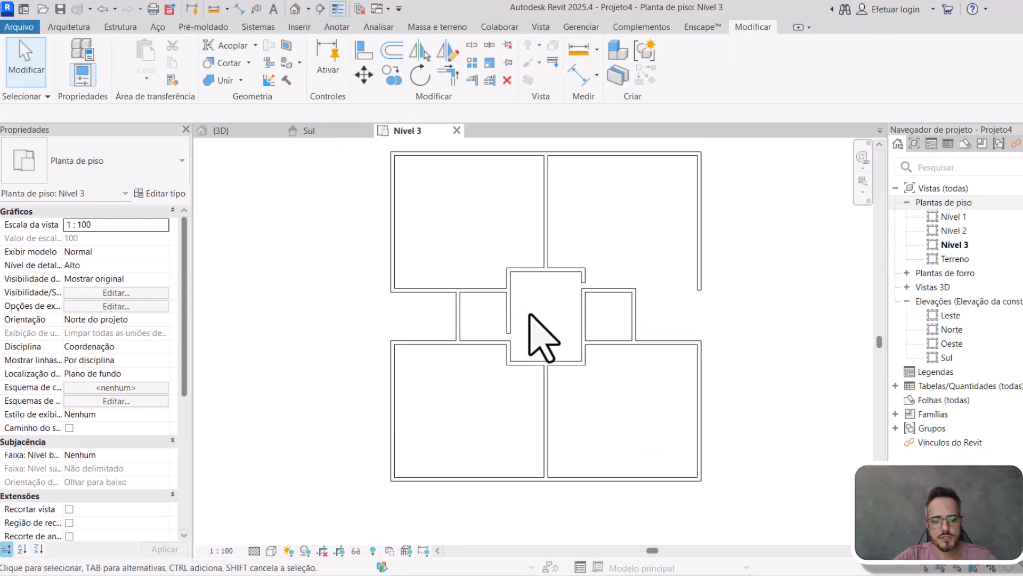
- Draw a horizontal reference plane through the midpoint of the small left room's outer wall and extend both ends beyond the building's outer walls
{"action": "key", "text": "r"}
{"action": "key", "text": "p"}
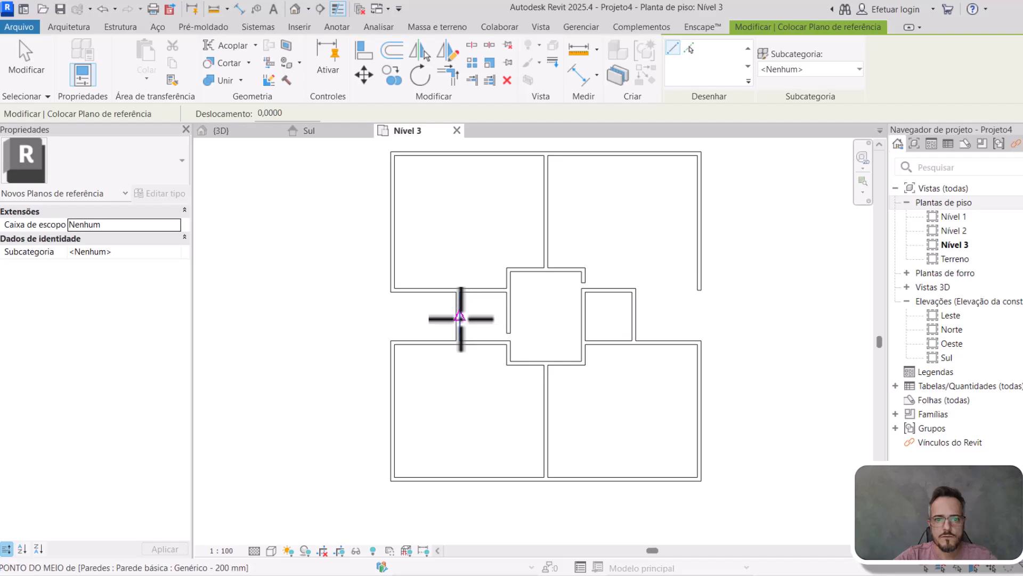
{"action": "left_click", "coordinate": [460, 317]}
{"action": "left_click", "coordinate": [748, 316]}
{"action": "key", "text": "Escape"}
{"action": "key", "text": "Escape"}
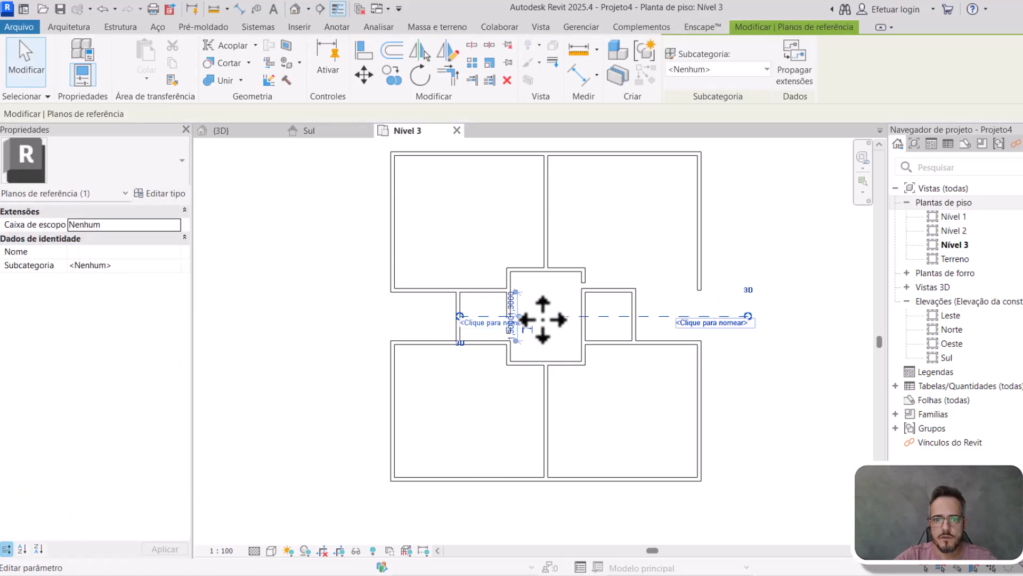
{"action": "left_click_drag", "start_coordinate": [460, 315], "coordinate": [354, 316]}
{"action": "scroll", "coordinate": [753, 331], "scroll_direction": "down", "scroll_amount": 1}
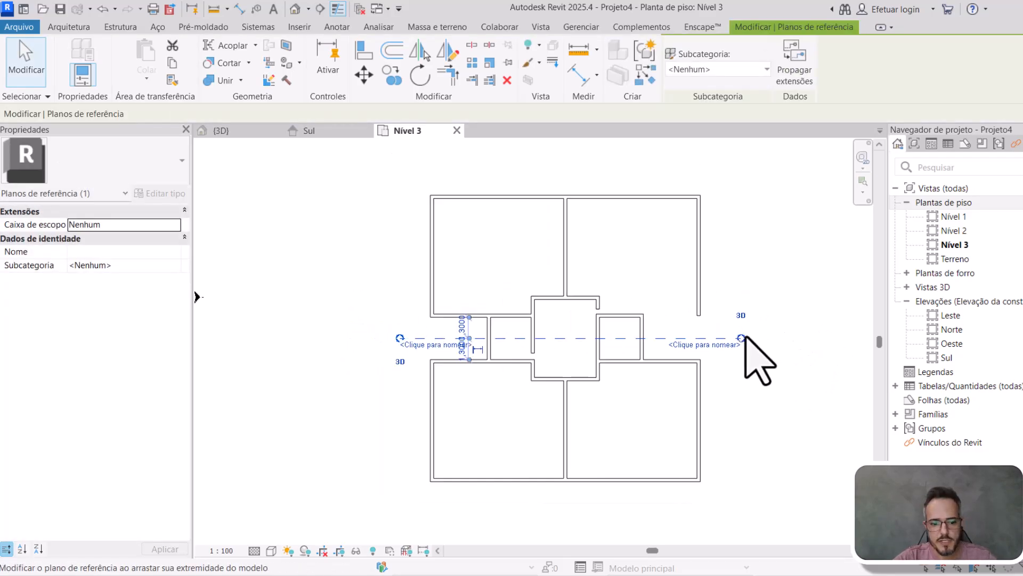
- Draw a vertical reference plane along the centre of the wall dividing the apartments, running past the building's upper and lower outer walls
{"action": "key", "text": "r"}
{"action": "key", "text": "p"}
{"action": "scroll", "coordinate": [558, 192], "scroll_direction": "up", "scroll_amount": 3}
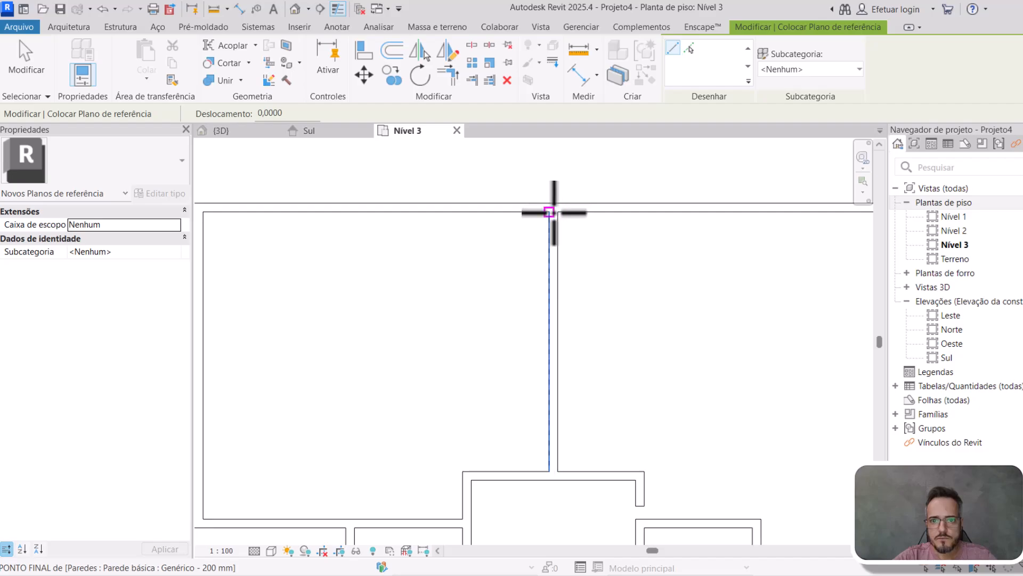
{"action": "scroll", "coordinate": [554, 214], "scroll_direction": "up", "scroll_amount": 2}
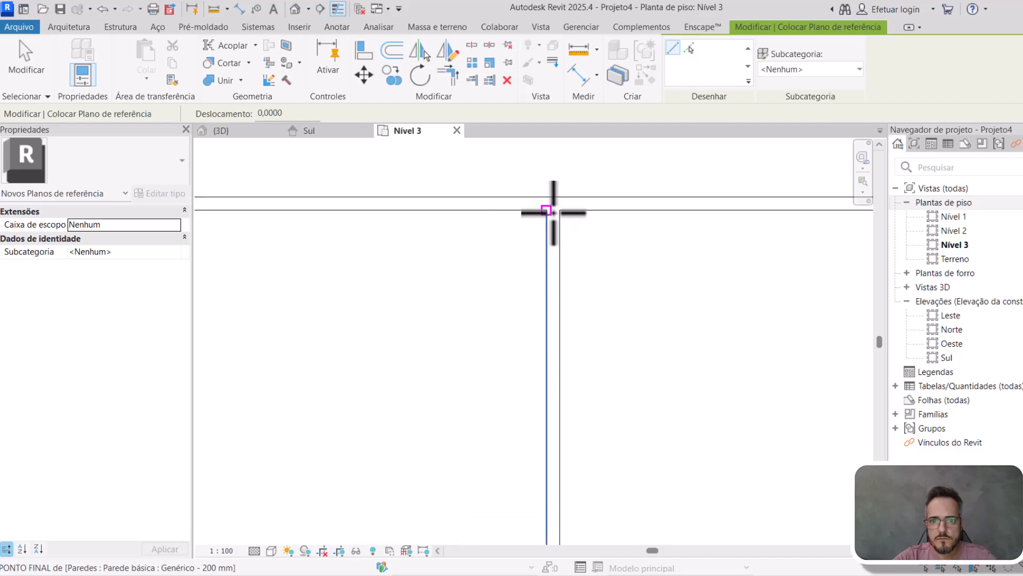
{"action": "left_click", "coordinate": [554, 224]}
{"action": "scroll", "coordinate": [554, 224], "scroll_direction": "down", "scroll_amount": 3}
{"action": "middle_click_drag", "start_coordinate": [599, 327], "coordinate": [549, 228]}
{"action": "scroll", "coordinate": [548, 228], "scroll_direction": "down", "scroll_amount": 2}
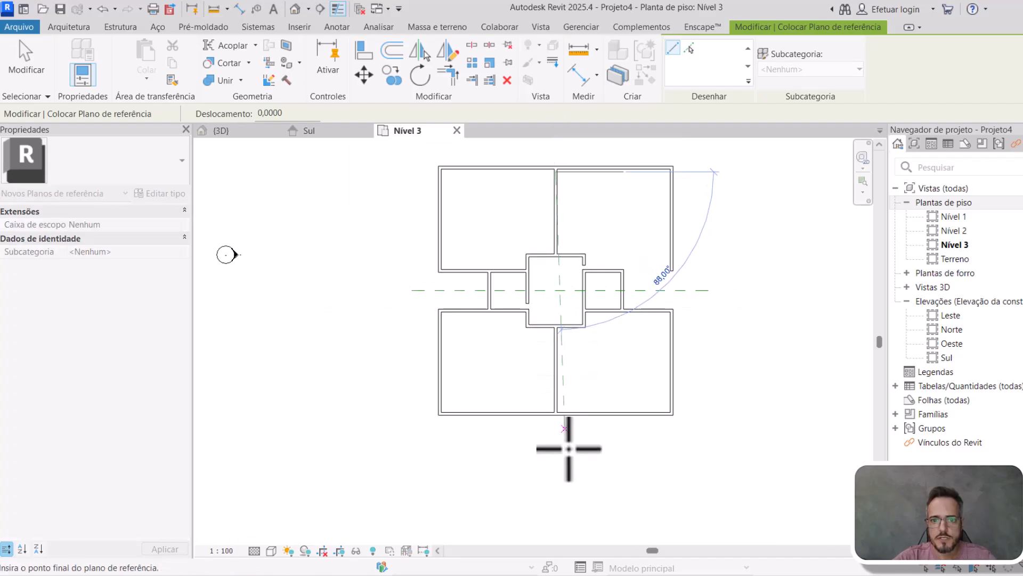
{"action": "left_click", "coordinate": [556, 454]}
{"action": "scroll", "coordinate": [544, 270], "scroll_direction": "up", "scroll_amount": 4}
{"action": "key", "text": "Escape"}
{"action": "key", "text": "Escape"}
{"action": "scroll", "coordinate": [580, 275], "scroll_direction": "up", "scroll_amount": 2}
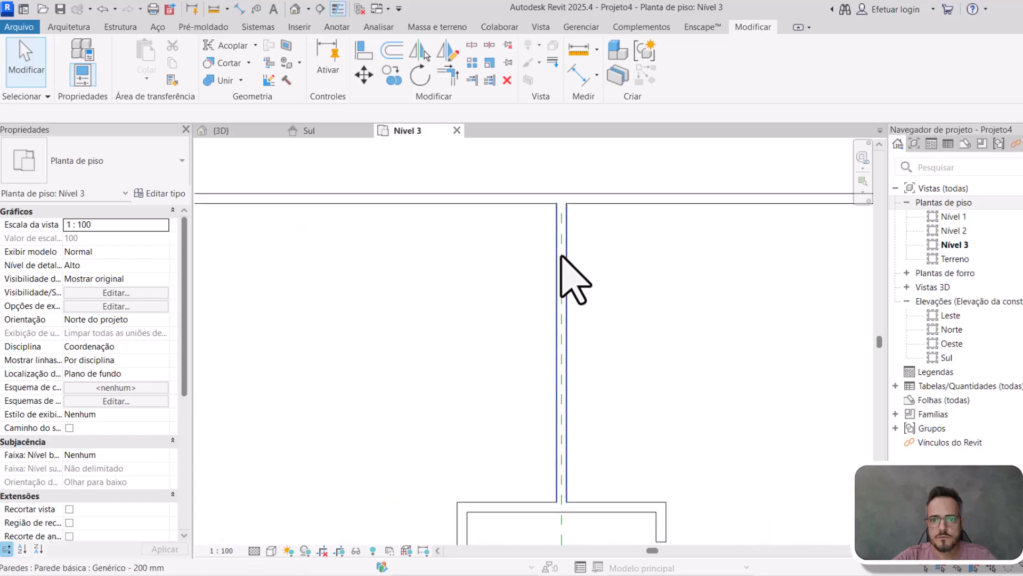
{"action": "left_click", "coordinate": [560, 255]}
{"action": "scroll", "coordinate": [565, 256], "scroll_direction": "down", "scroll_amount": 5}
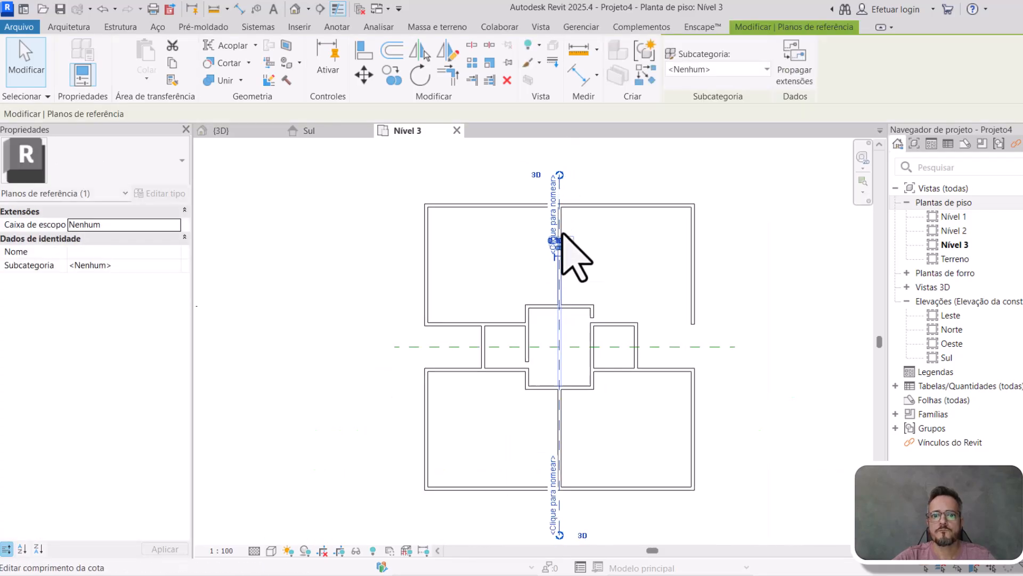
{"action": "key", "text": "Escape"}
- Extend the left end of the horizontal reference plane farther beyond the building's outer wall
{"action": "left_click", "coordinate": [463, 332]}
{"action": "left_click_drag", "start_coordinate": [417, 332], "coordinate": [401, 331]}
{"action": "key", "text": "Escape"}
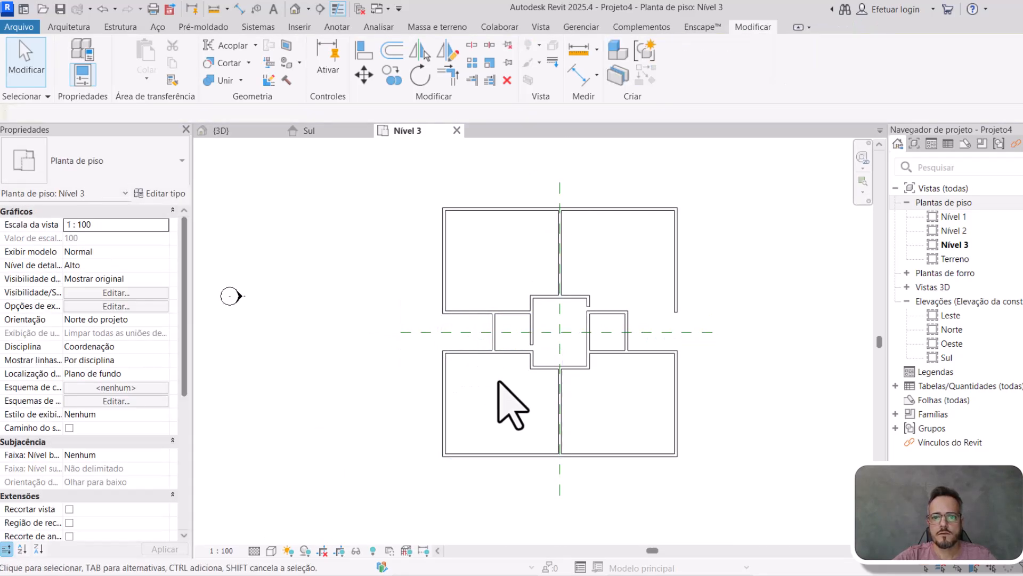
- Delete the ungrouped walls together with the vertical reference plane and try to rotate the Apto A and Apto B groups about the horizontal plane
{"action": "left_click_drag", "start_coordinate": [410, 164], "coordinate": [738, 495]}
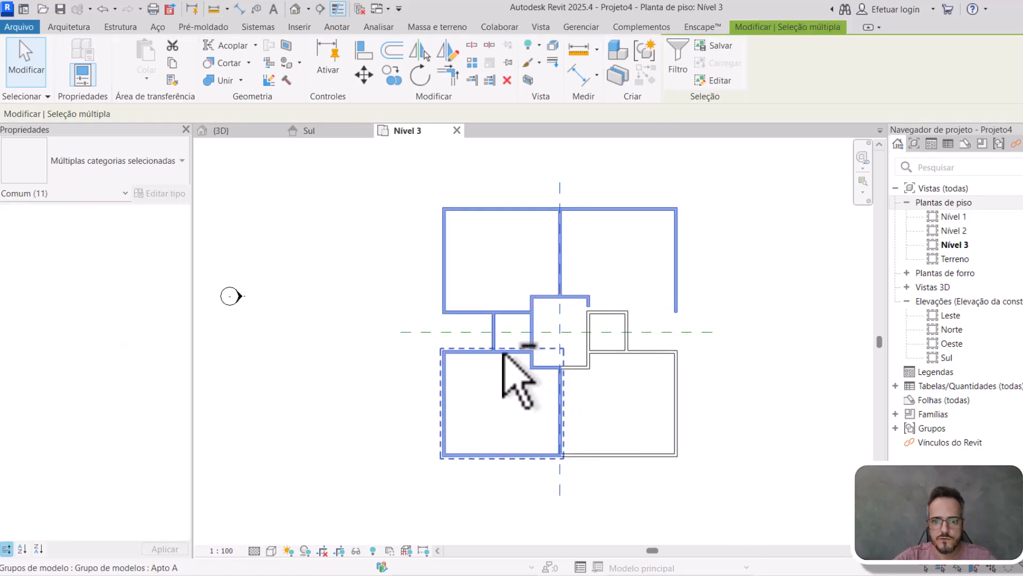
{"action": "key", "text": "Delete"}
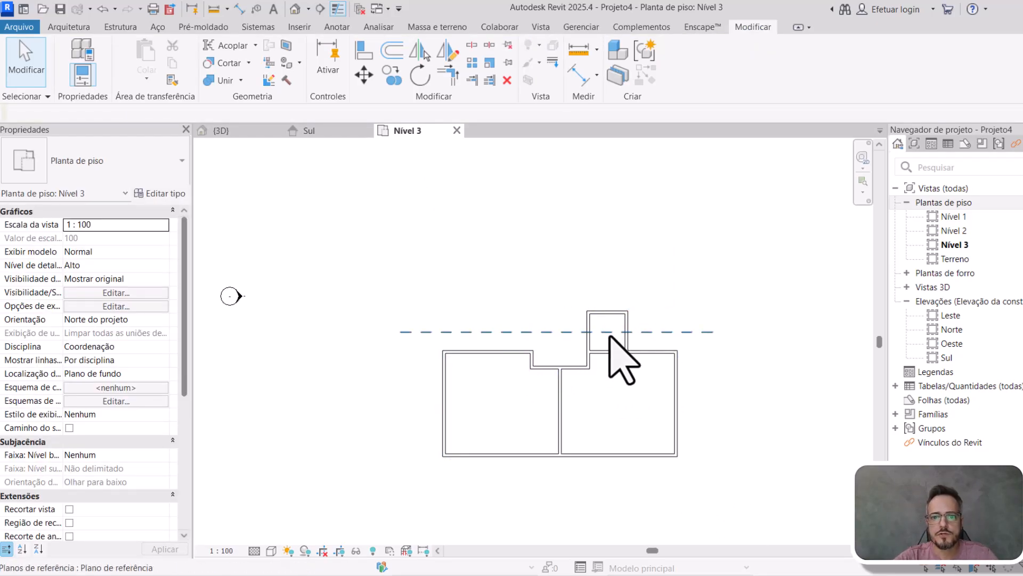
{"action": "left_click", "coordinate": [619, 348]}
{"action": "left_click", "coordinate": [514, 357], "text": "ctrl"}
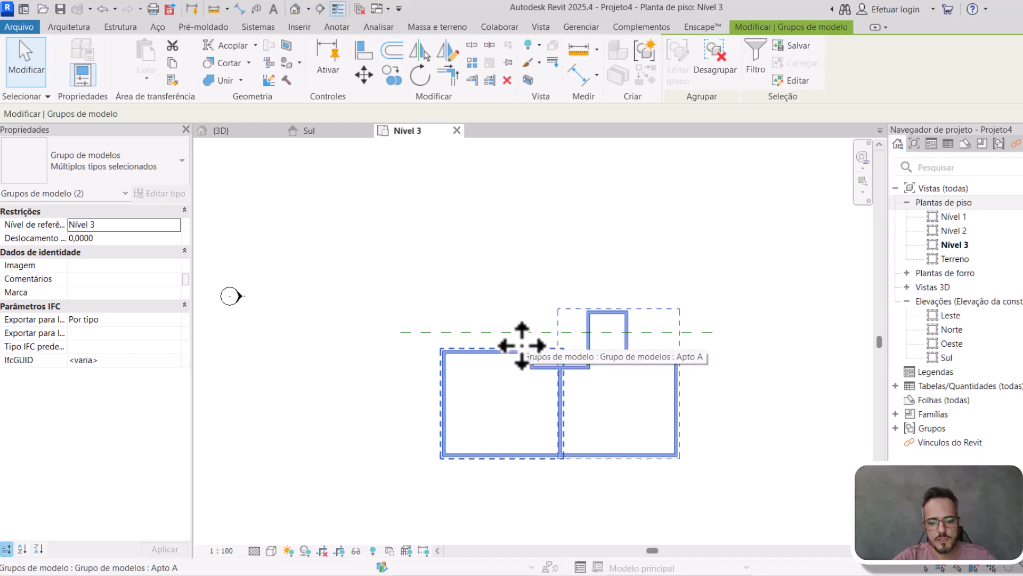
{"action": "key", "text": "r"}
{"action": "key", "text": "o"}
{"action": "scroll", "coordinate": [562, 328], "scroll_direction": "up", "scroll_amount": 2}
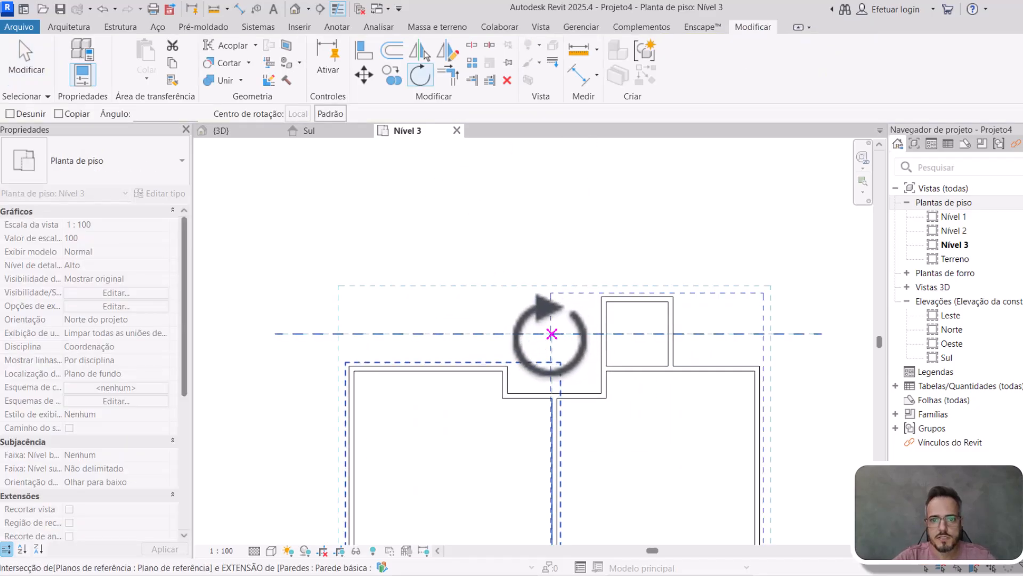
{"action": "scroll", "coordinate": [570, 334], "scroll_direction": "up", "scroll_amount": 2}
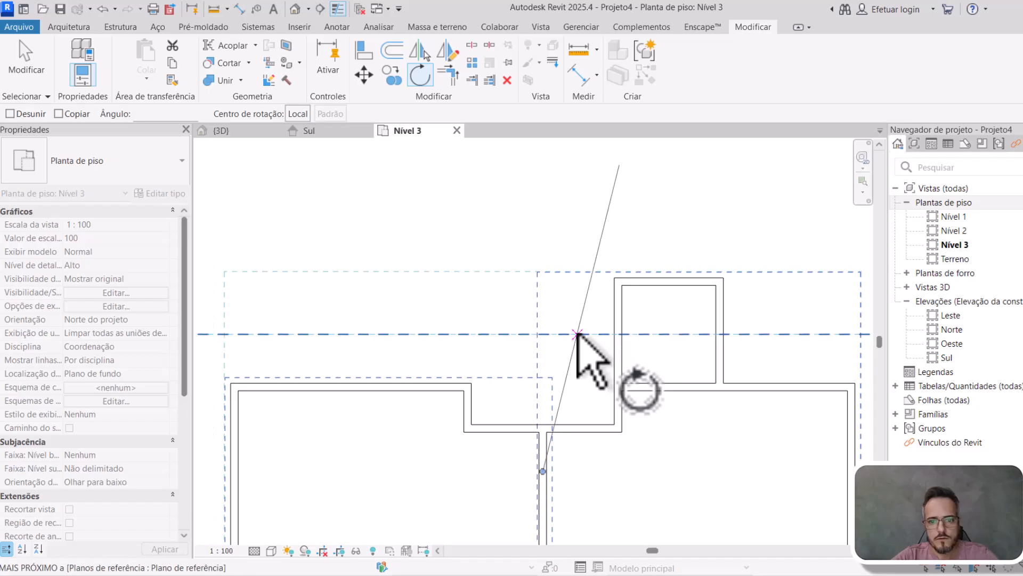
{"action": "scroll", "coordinate": [557, 333], "scroll_direction": "up", "scroll_amount": 2}
{"action": "key", "text": "space"}
{"action": "scroll", "coordinate": [538, 358], "scroll_direction": "down", "scroll_amount": 2}
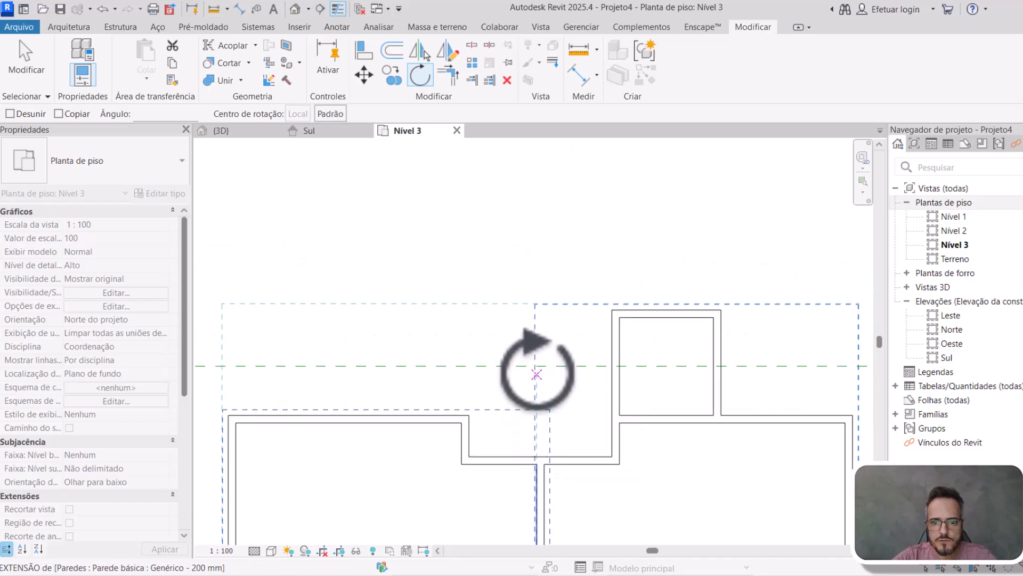
- Cancel the rotation and undo the deletion of the ungrouped walls and the vertical reference plane
{"action": "key", "text": "Escape"}
{"action": "key", "text": "F1"}
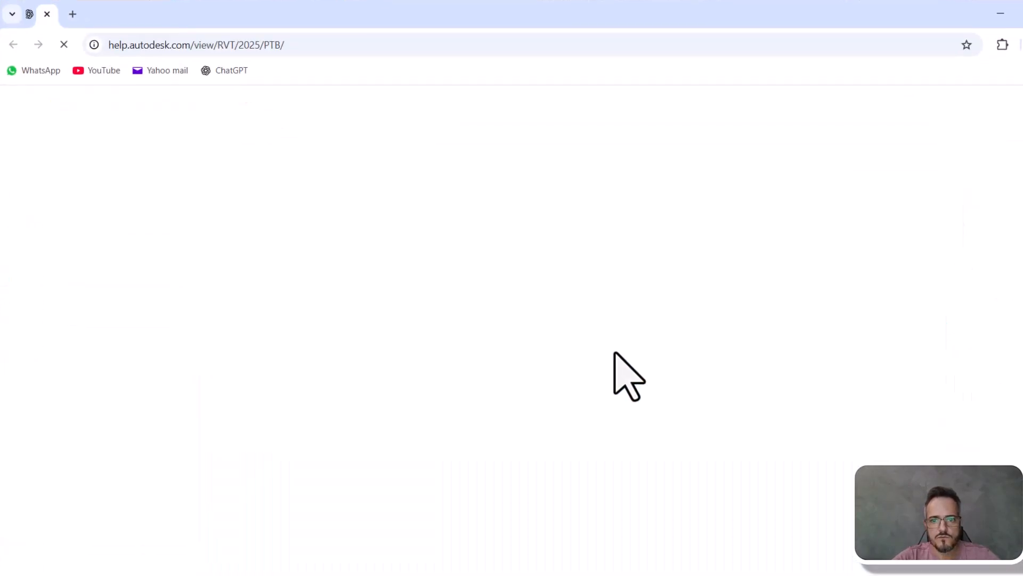
{"action": "left_click", "coordinate": [1000, 13]}
{"action": "scroll", "coordinate": [549, 331], "scroll_direction": "down", "scroll_amount": 2}
{"action": "key", "text": "Escape"}
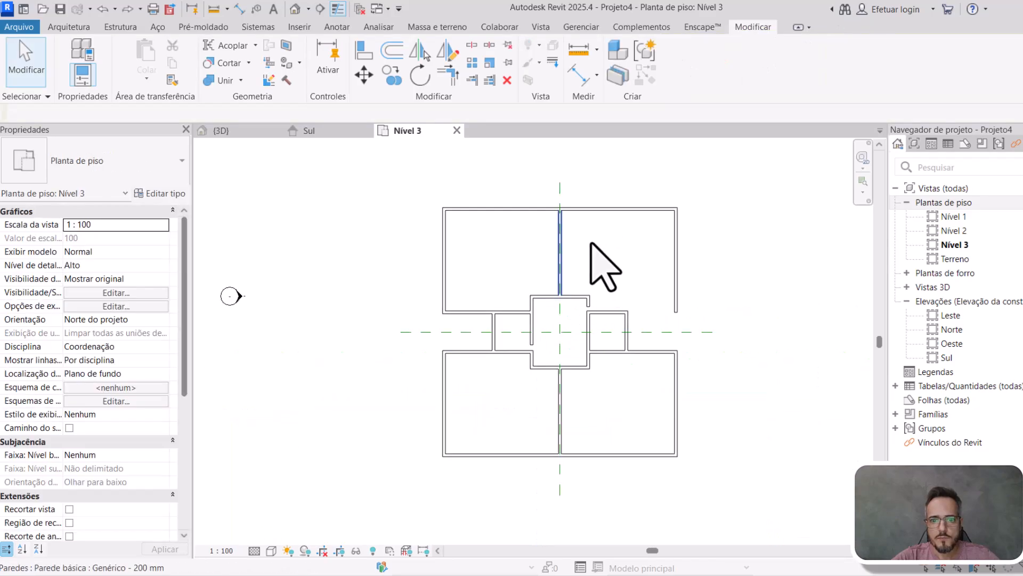
- Delete all ungrouped walls of the Nível 3 plan, keeping the Apto A and Apto B groups and both reference planes
{"action": "left_click", "coordinate": [558, 194]}
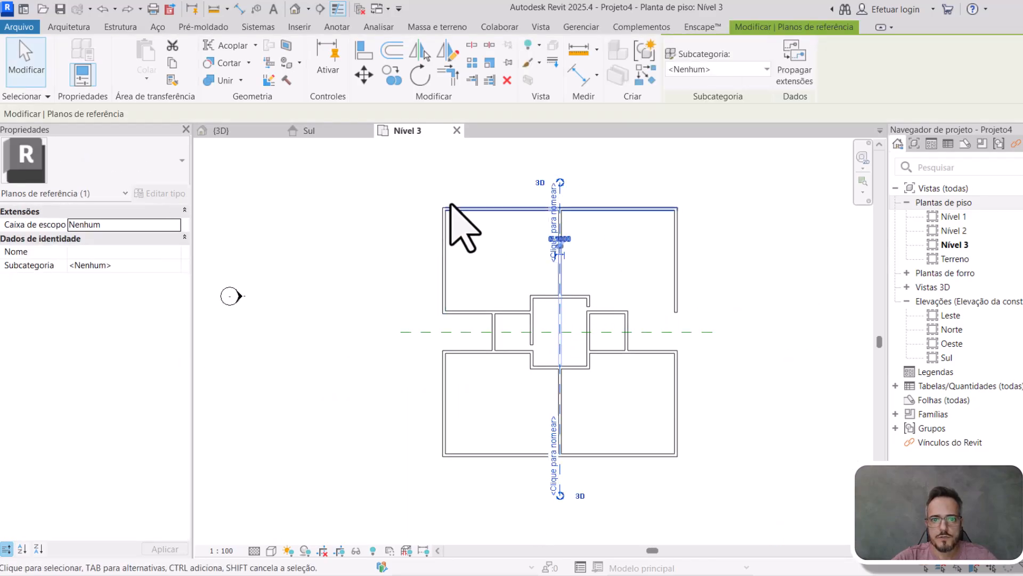
{"action": "left_click_drag", "start_coordinate": [429, 199], "coordinate": [700, 492]}
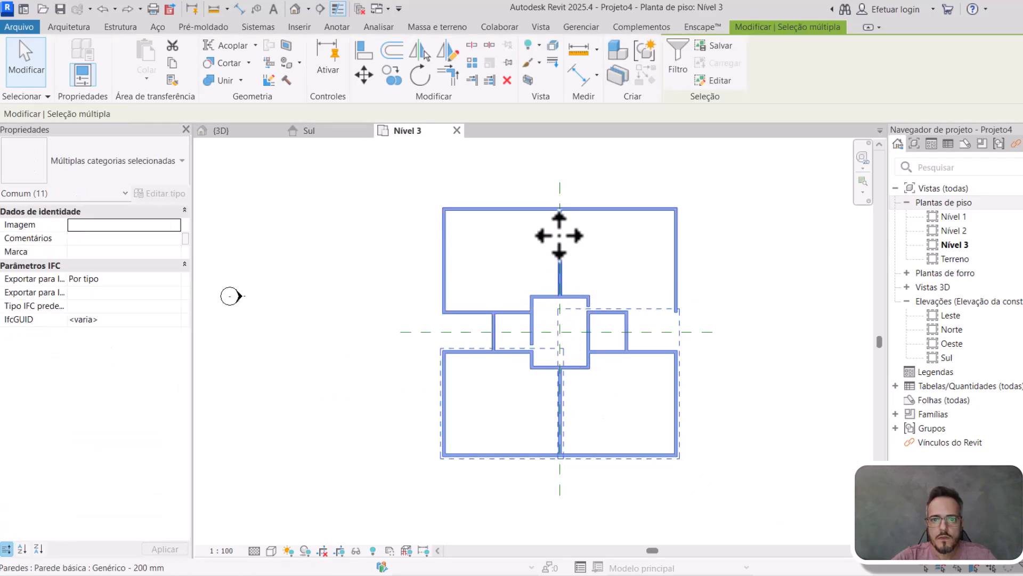
{"action": "left_click", "coordinate": [486, 347], "text": "shift"}
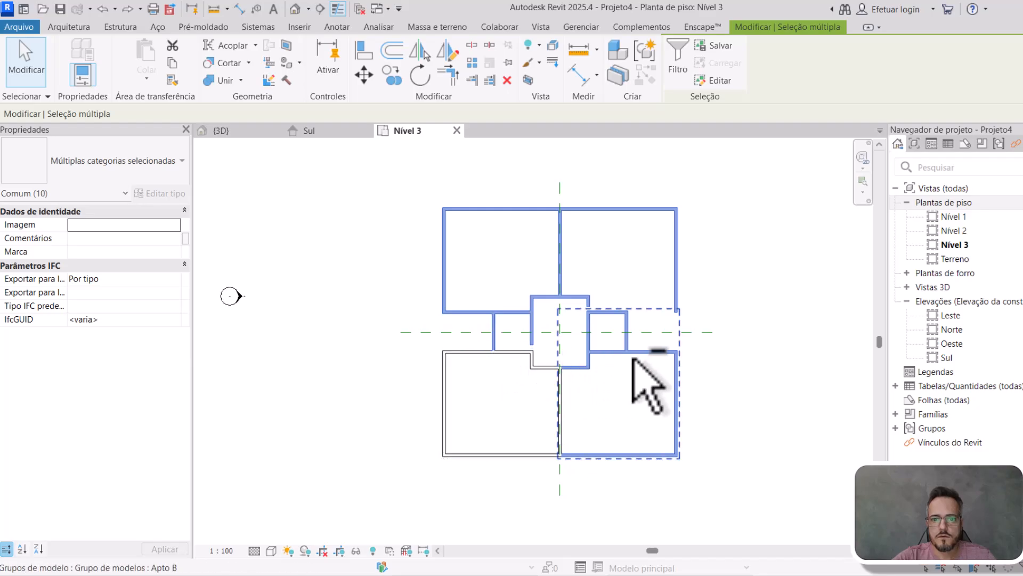
{"action": "left_click", "coordinate": [646, 377], "text": "shift"}
{"action": "key", "text": "Delete"}
- Copy the Apto A and Apto B groups by rotating them 180° about the intersection of the two reference planes
{"action": "left_click", "coordinate": [574, 355]}
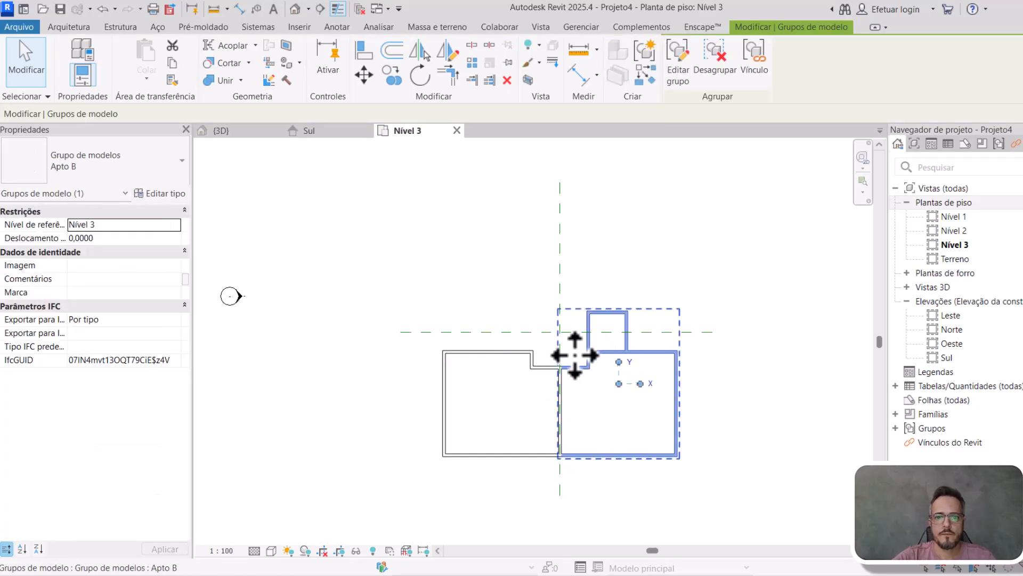
{"action": "left_click", "coordinate": [521, 368], "text": "ctrl"}
{"action": "key", "text": "r"}
{"action": "key", "text": "o"}
{"action": "scroll", "coordinate": [566, 342], "scroll_direction": "up", "scroll_amount": 3}
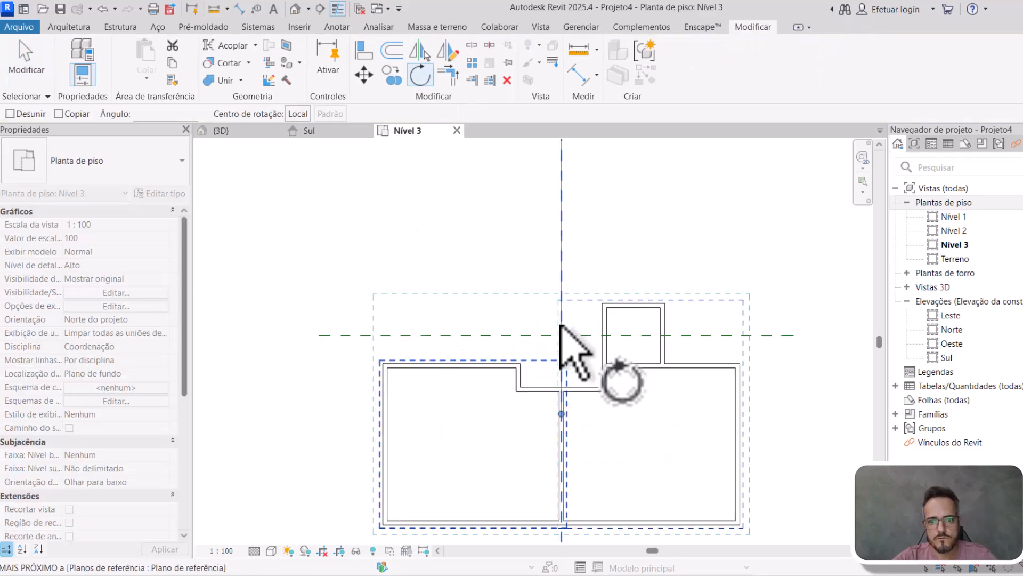
{"action": "scroll", "coordinate": [584, 340], "scroll_direction": "up", "scroll_amount": 2}
{"action": "left_click", "coordinate": [551, 335]}
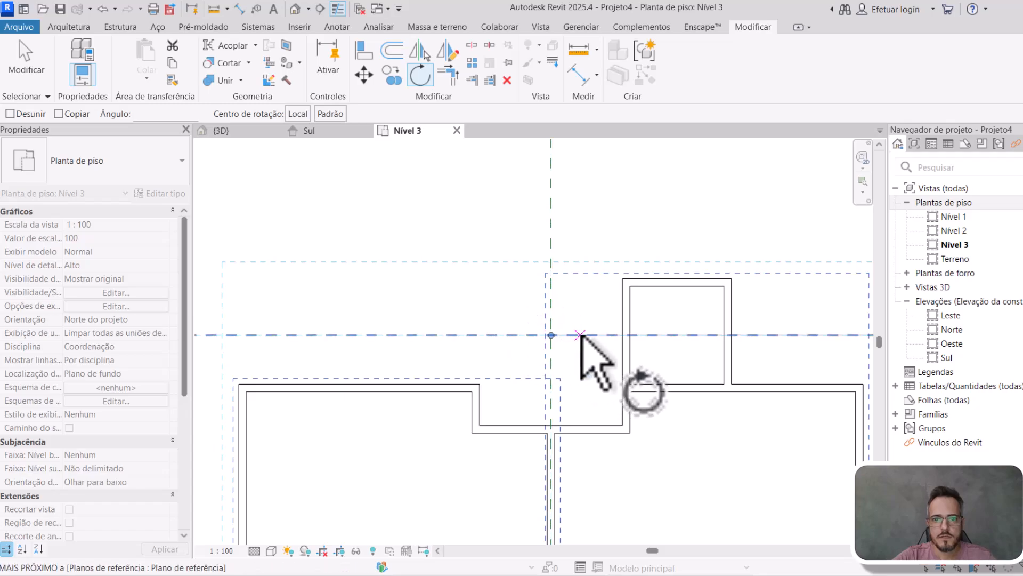
{"action": "left_click", "coordinate": [582, 335]}
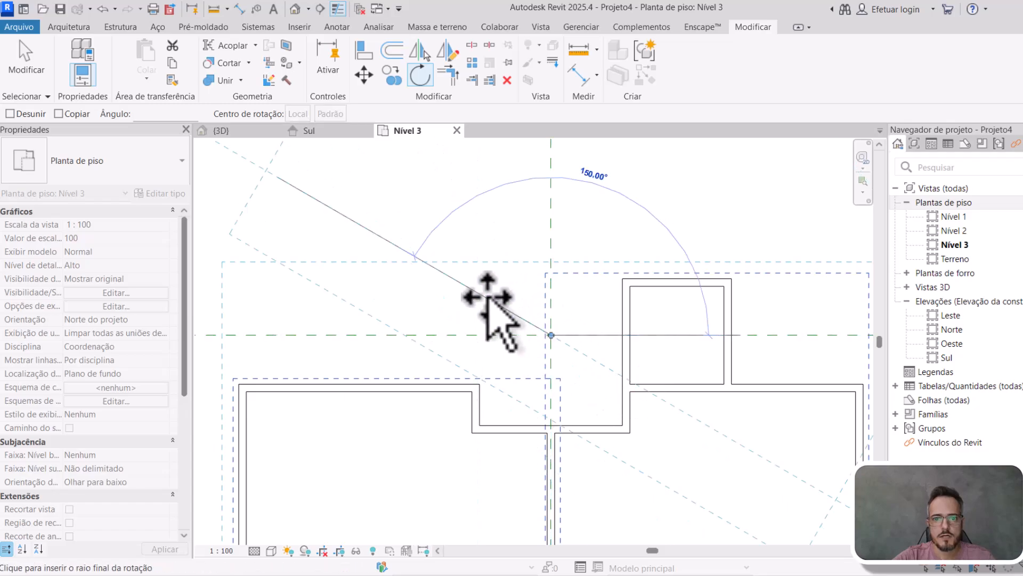
{"action": "left_click", "coordinate": [459, 334]}
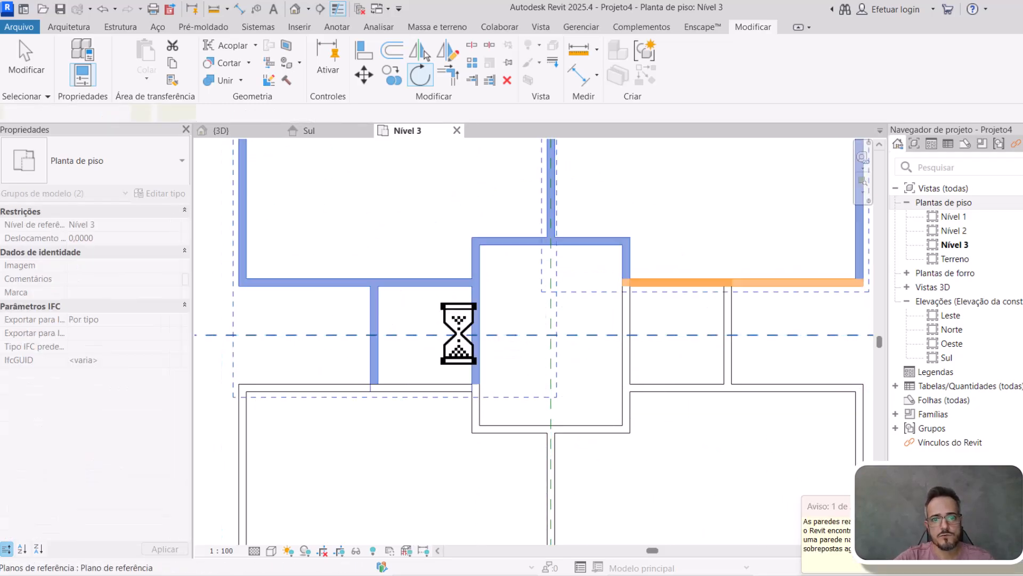
{"action": "key", "text": "Escape"}
{"action": "middle_click_drag", "start_coordinate": [644, 361], "coordinate": [620, 393]}
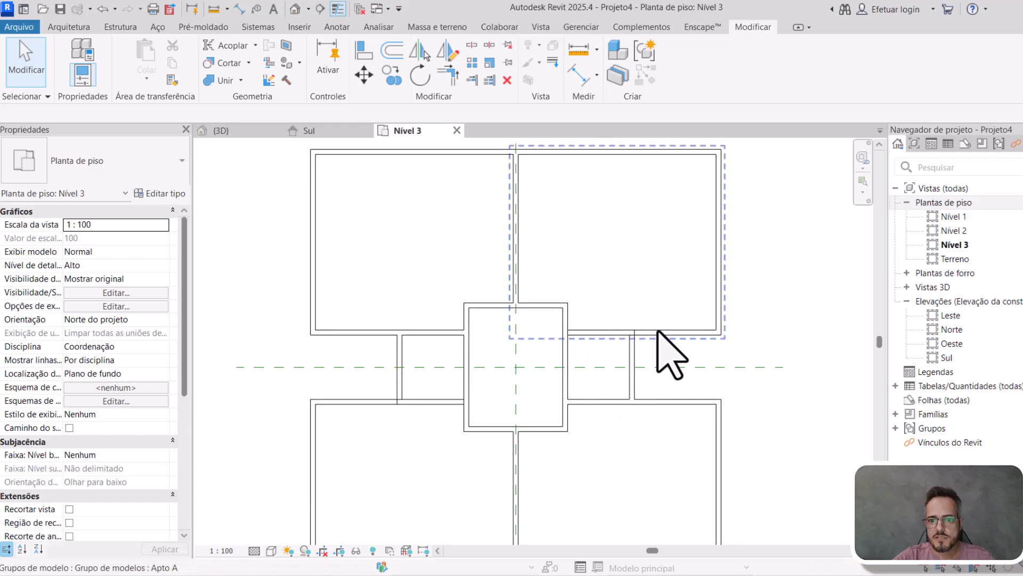
{"action": "left_click", "coordinate": [657, 329]}
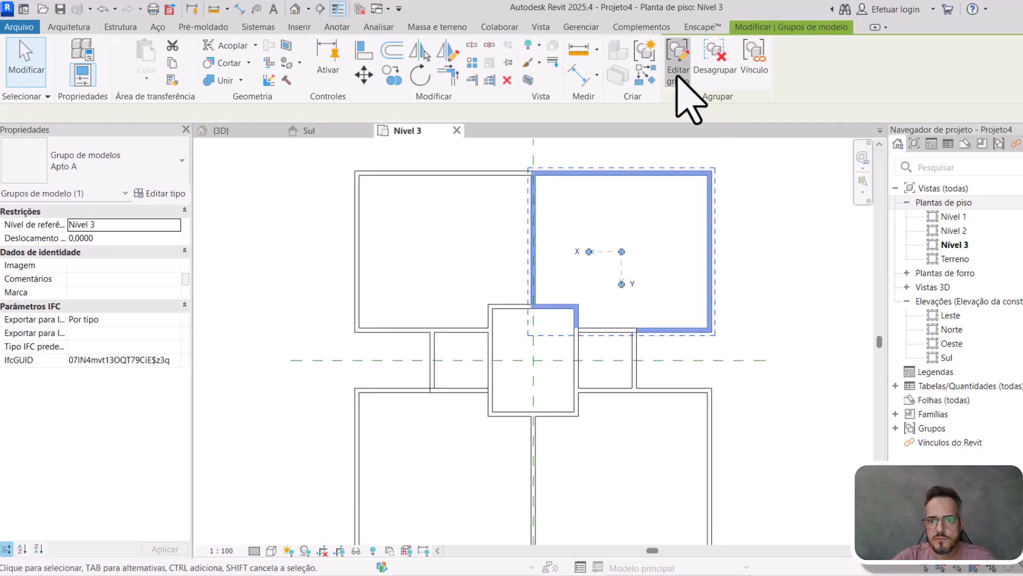
{"action": "left_click", "coordinate": [678, 64]}
{"action": "scroll", "coordinate": [666, 341], "scroll_direction": "down", "scroll_amount": 1}
{"action": "left_click", "coordinate": [645, 331]}
{"action": "key", "text": "f"}
{"action": "key", "text": "g"}
- Edit the Apto B group, delete the small room's upper wall that overlaps the neighbouring Apto A wall, and finish the group edit
{"action": "left_click", "coordinate": [635, 338]}
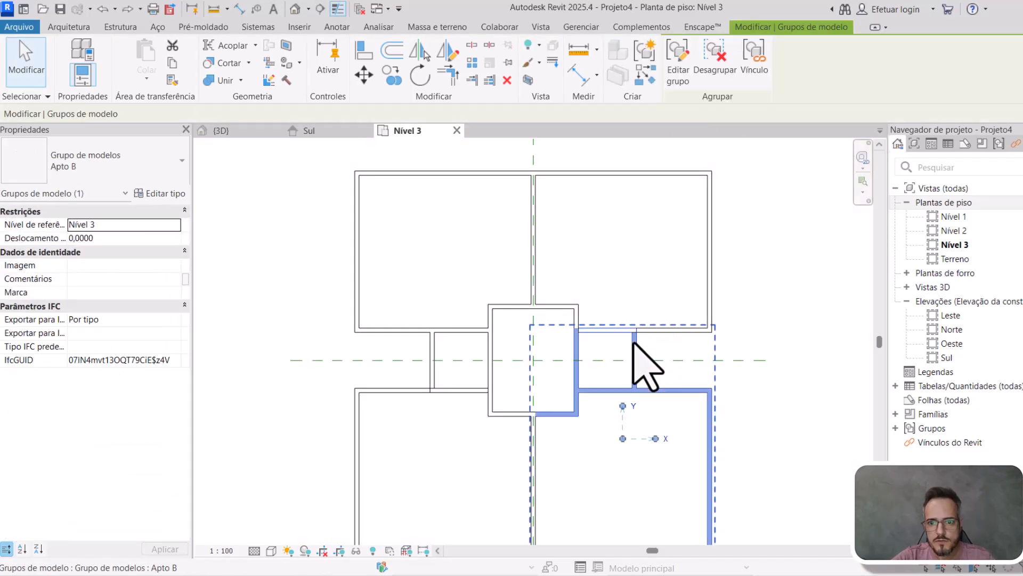
{"action": "key", "text": "e"}
{"action": "key", "text": "g"}
{"action": "scroll", "coordinate": [617, 332], "scroll_direction": "up", "scroll_amount": 1}
{"action": "left_click", "coordinate": [617, 332]}
{"action": "key", "text": "Delete"}
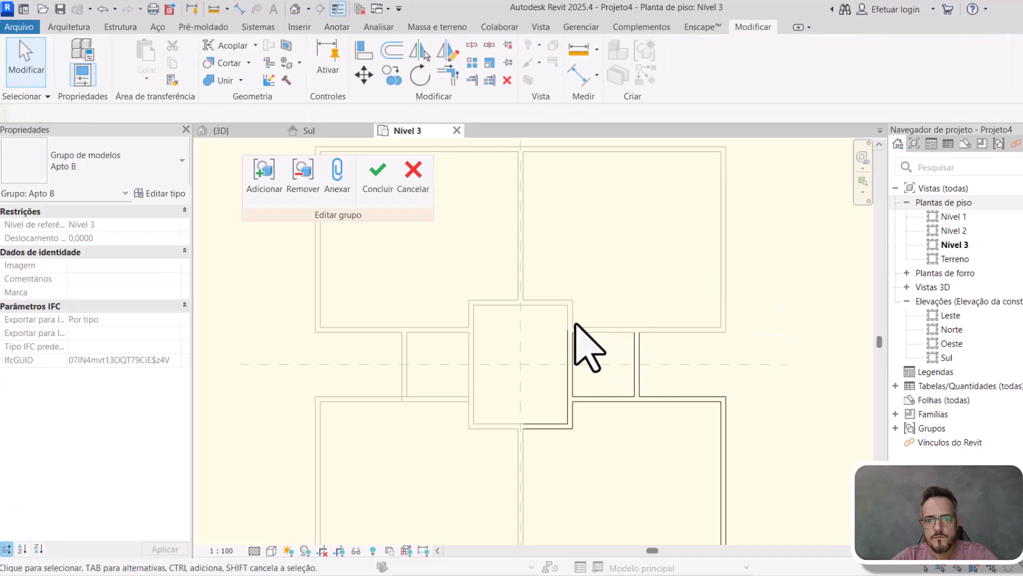
{"action": "left_click", "coordinate": [365, 187]}
{"action": "left_click", "coordinate": [602, 330]}
{"action": "left_click", "coordinate": [614, 276]}
{"action": "scroll", "coordinate": [615, 275], "scroll_direction": "down", "scroll_amount": 2}
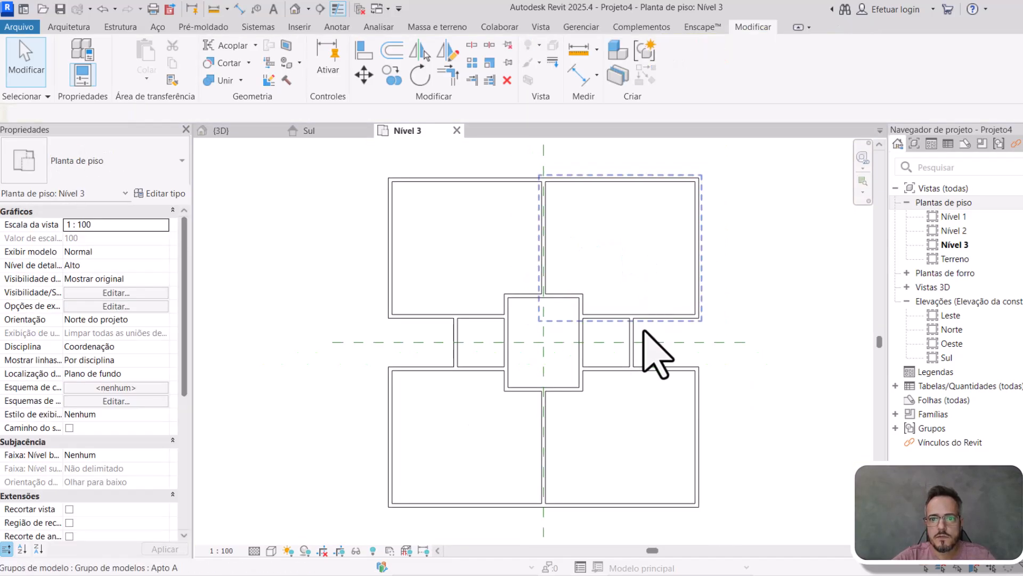
- Check which model group each apartment belongs to in the Nível 3 plan and inspect the whole floor in 3D
{"action": "left_click", "coordinate": [634, 367]}
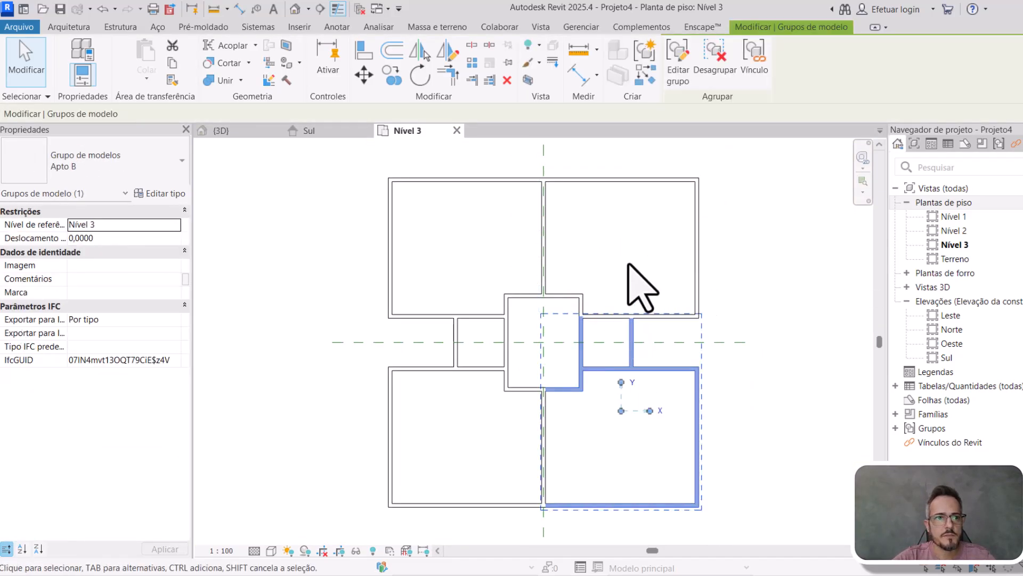
{"action": "left_click", "coordinate": [697, 270]}
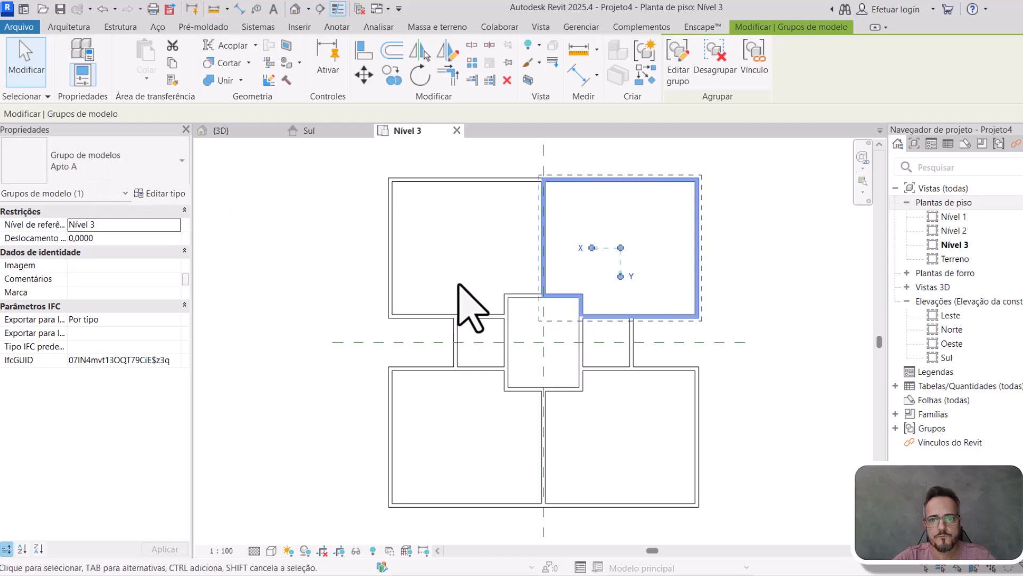
{"action": "scroll", "coordinate": [478, 311], "scroll_direction": "down", "scroll_amount": 1}
{"action": "left_click", "coordinate": [458, 373]}
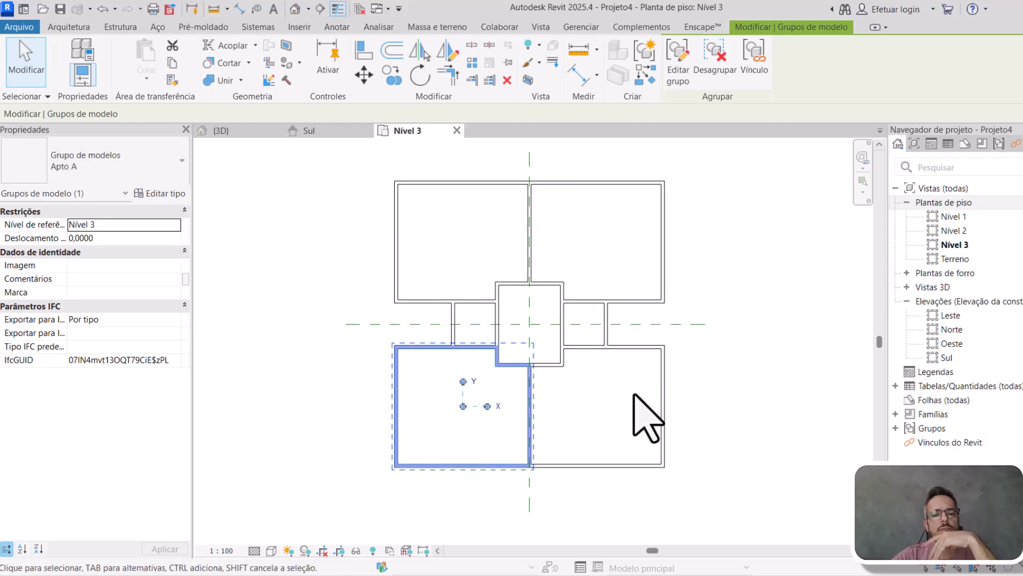
{"action": "left_click", "coordinate": [621, 434]}
{"action": "left_click", "coordinate": [228, 135]}
{"action": "scroll", "coordinate": [555, 342], "scroll_direction": "down", "scroll_amount": 1}
{"action": "middle_click_drag", "start_coordinate": [603, 405], "coordinate": [687, 434], "text": "shift"}
- In the Sul elevation, array the floor's apartment groups as 15 unassociated items with the Nível 3 to Nível 4 spacing, and show the 3D view
{"action": "left_click", "coordinate": [319, 133]}
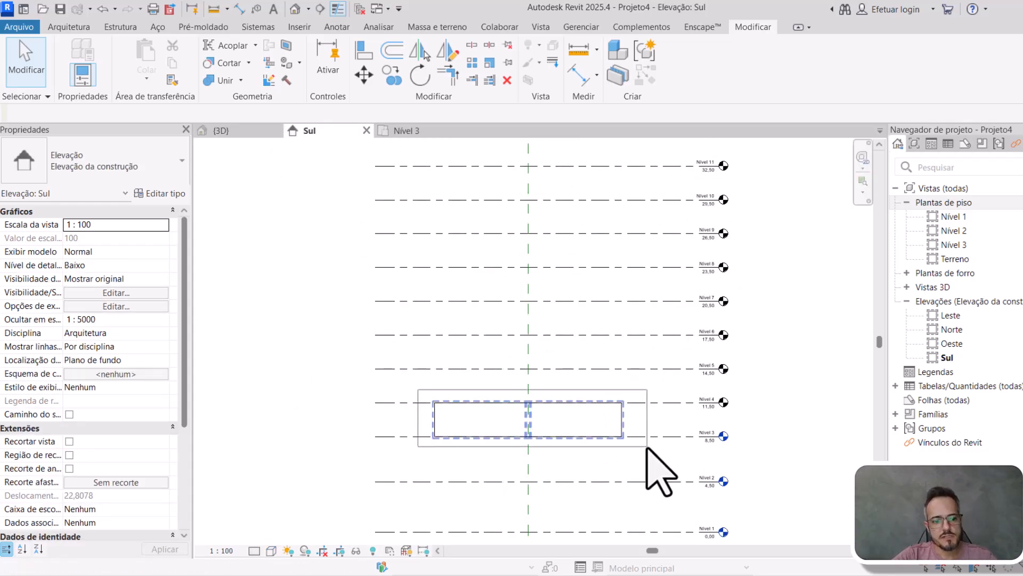
{"action": "left_click", "coordinate": [648, 448]}
{"action": "scroll", "coordinate": [653, 450], "scroll_direction": "down", "scroll_amount": 4}
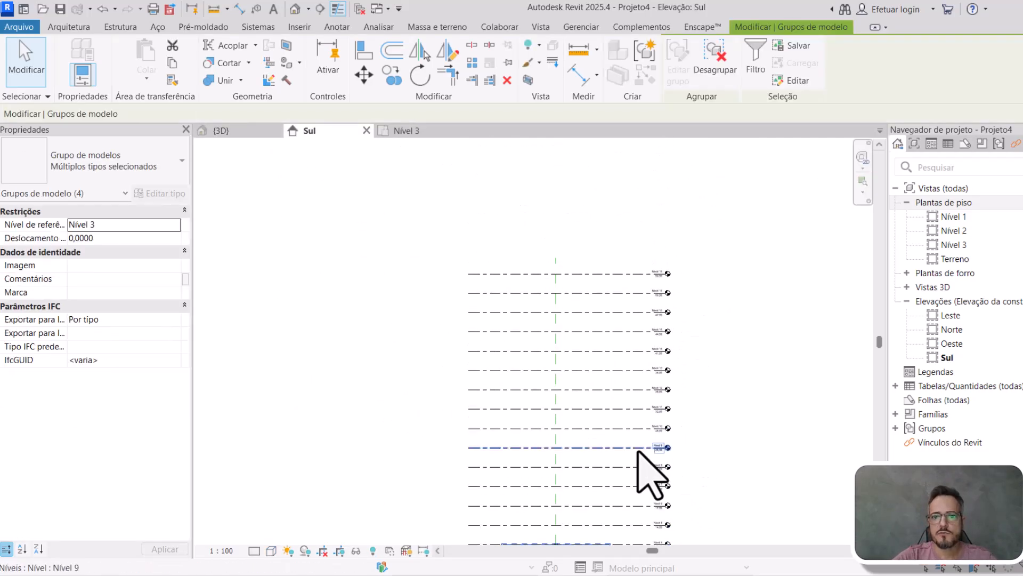
{"action": "scroll", "coordinate": [605, 477], "scroll_direction": "up", "scroll_amount": 3}
{"action": "key", "text": "a"}
{"action": "key", "text": "r"}
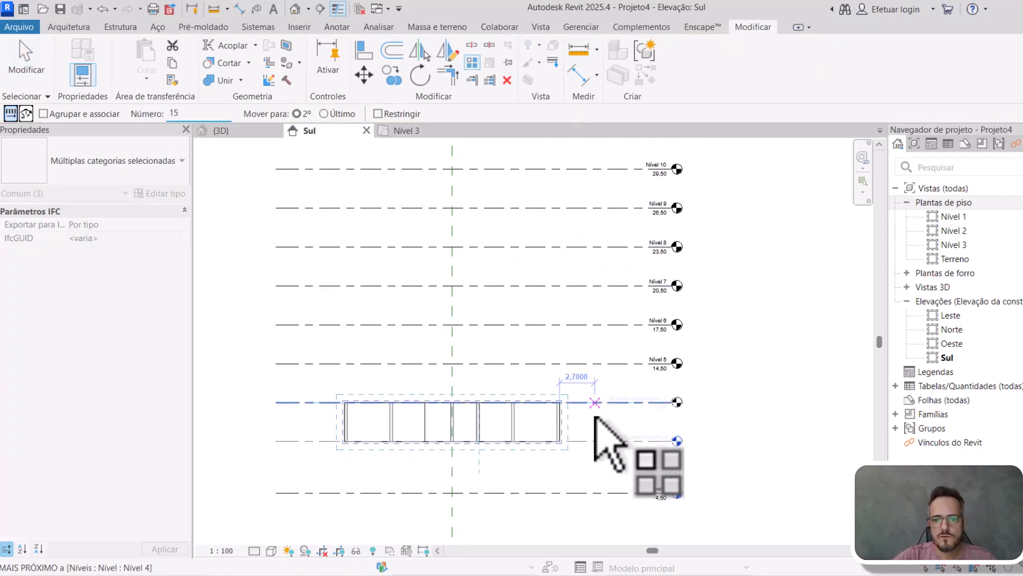
{"action": "left_click", "coordinate": [597, 441]}
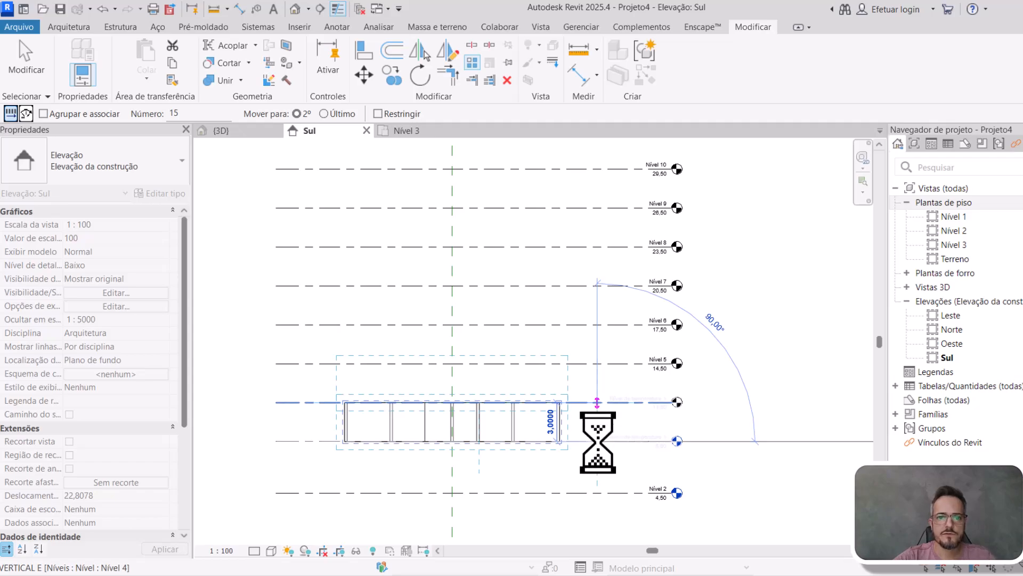
{"action": "left_click", "coordinate": [242, 131]}
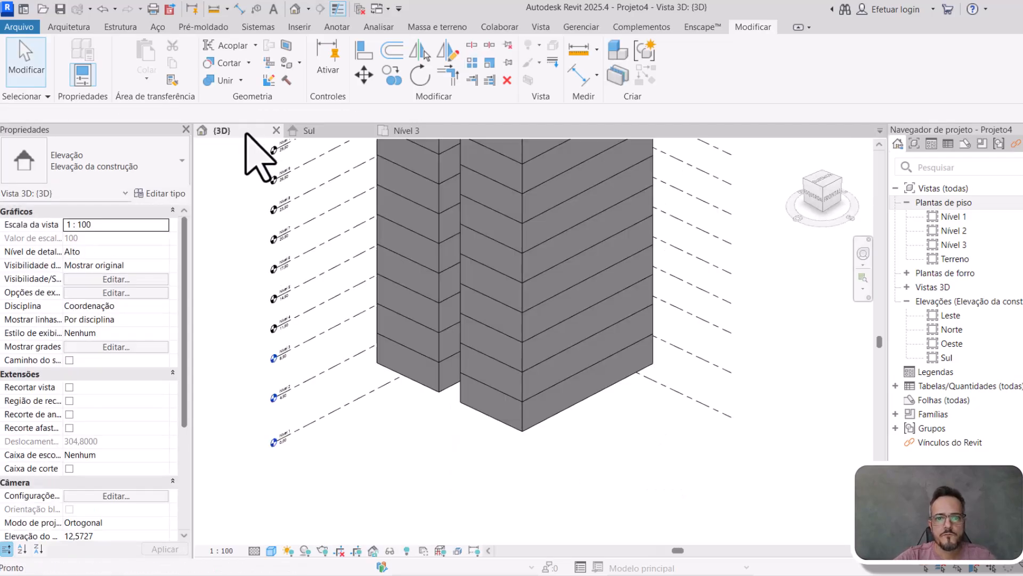
- Set the 3D view's projection mode to Perspectiva
{"action": "scroll", "coordinate": [546, 366], "scroll_direction": "down", "scroll_amount": 2}
{"action": "middle_click_drag", "start_coordinate": [592, 403], "coordinate": [577, 490]}
{"action": "middle_click_drag", "start_coordinate": [543, 351], "coordinate": [550, 381], "text": "shift"}
{"action": "scroll", "coordinate": [528, 241], "scroll_direction": "up", "scroll_amount": 4}
{"action": "middle_click_drag", "start_coordinate": [573, 331], "coordinate": [580, 402], "text": "shift"}
{"action": "scroll", "coordinate": [532, 265], "scroll_direction": "down", "scroll_amount": 3}
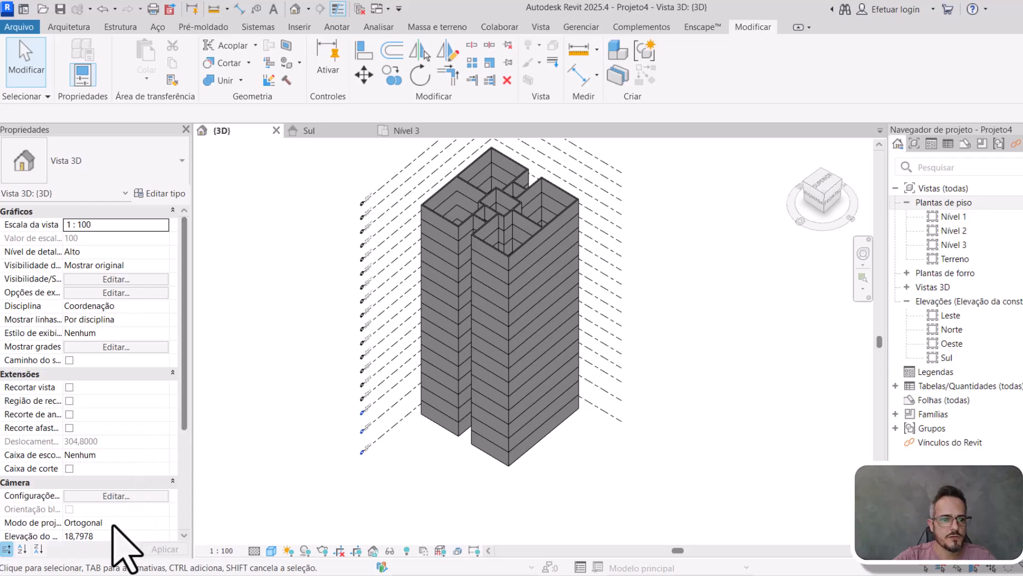
{"action": "scroll", "coordinate": [123, 533], "scroll_direction": "down", "scroll_amount": 1}
{"action": "left_click", "coordinate": [163, 496]}
{"action": "left_click", "coordinate": [155, 518]}
{"action": "scroll", "coordinate": [673, 444], "scroll_direction": "down", "scroll_amount": 4}
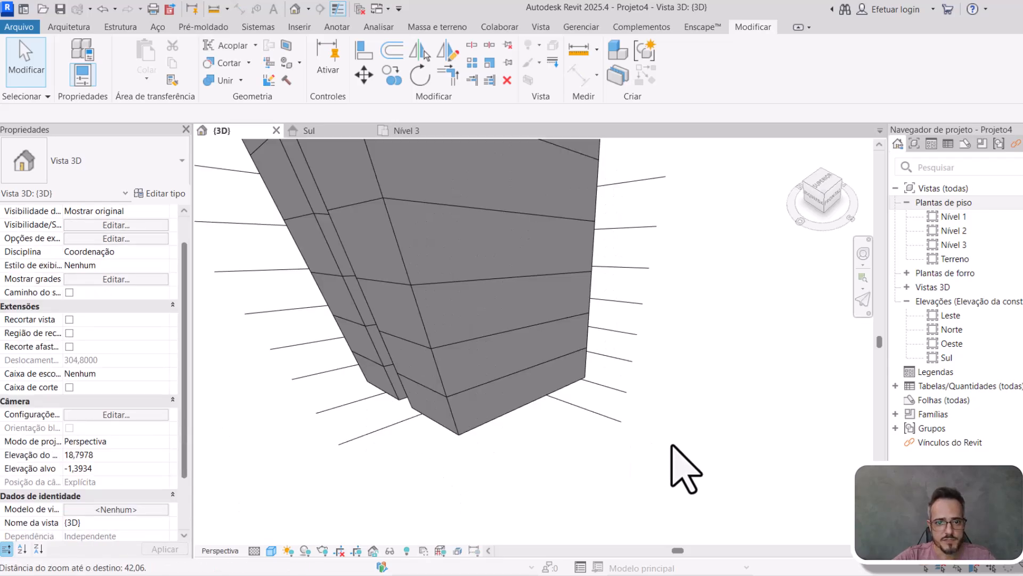
- Examine the stacked apartment floors of the tower from several angles in the perspective 3D view
{"action": "middle_click_drag", "start_coordinate": [609, 431], "coordinate": [555, 477]}
{"action": "middle_click_drag", "start_coordinate": [575, 434], "coordinate": [587, 452], "text": "shift"}
{"action": "middle_click_drag", "start_coordinate": [474, 443], "coordinate": [542, 443]}
{"action": "left_click", "coordinate": [567, 390]}
{"action": "middle_click_drag", "start_coordinate": [556, 385], "coordinate": [544, 319], "text": "shift"}
{"action": "scroll", "coordinate": [546, 322], "scroll_direction": "down", "scroll_amount": 2}
{"action": "left_click", "coordinate": [643, 407]}
{"action": "middle_click_drag", "start_coordinate": [538, 364], "coordinate": [570, 372]}
{"action": "scroll", "coordinate": [577, 364], "scroll_direction": "down", "scroll_amount": 1}
{"action": "middle_click_drag", "start_coordinate": [429, 201], "coordinate": [424, 217]}
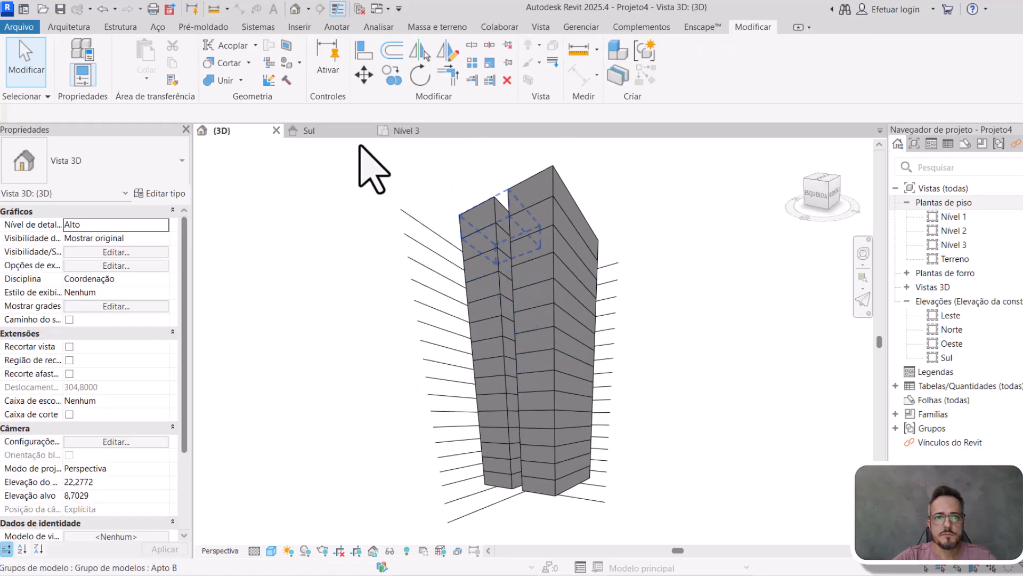
- Review the arrayed floors in the Sul elevation and 3D view, and check the lower-left apartment's group in the Nível 3 plan
{"action": "left_click", "coordinate": [306, 134]}
{"action": "scroll", "coordinate": [549, 365], "scroll_direction": "down", "scroll_amount": 4}
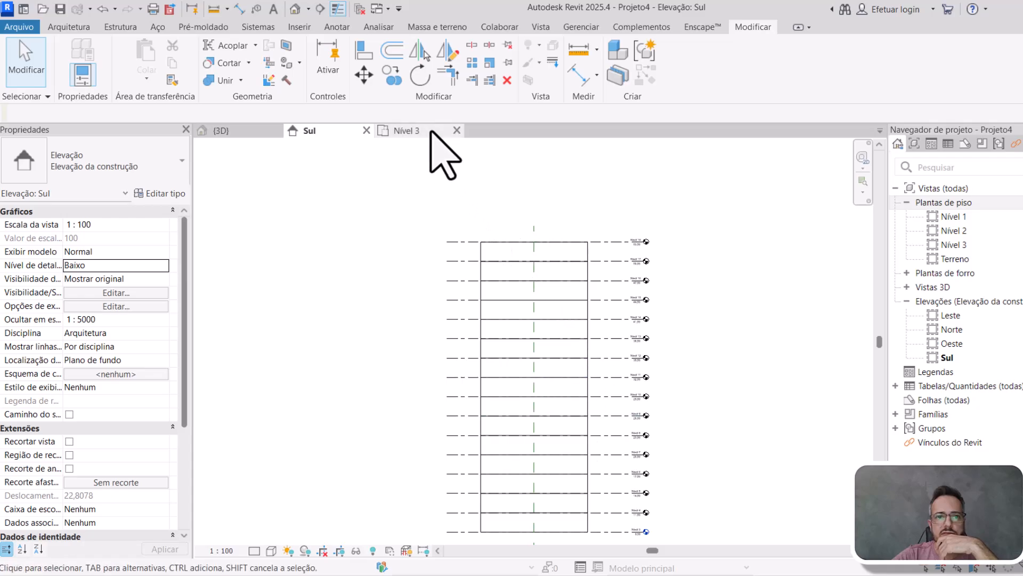
{"action": "left_click", "coordinate": [428, 131]}
{"action": "middle_click_drag", "start_coordinate": [586, 377], "coordinate": [643, 345]}
{"action": "scroll", "coordinate": [514, 379], "scroll_direction": "up", "scroll_amount": 3}
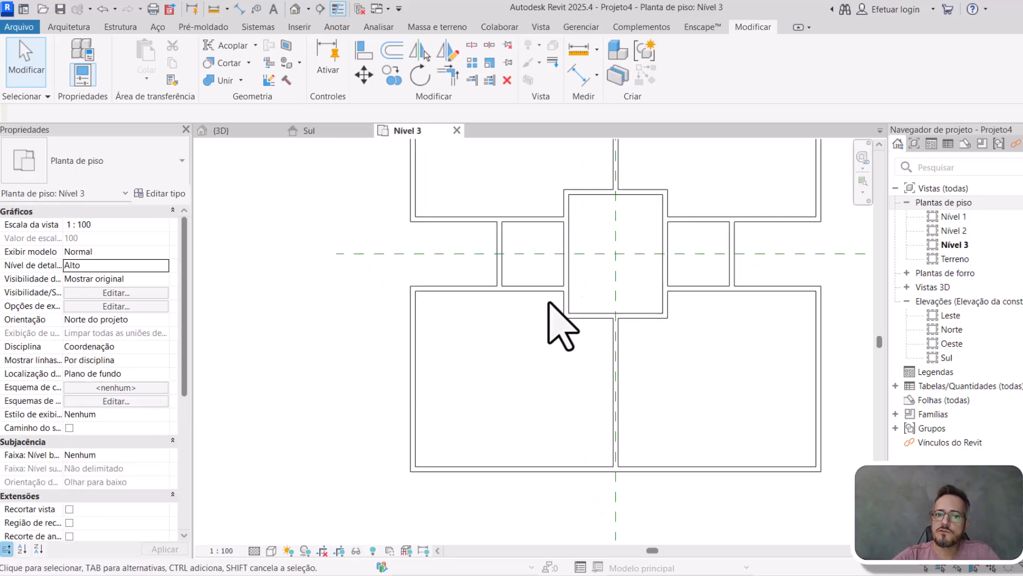
{"action": "left_click", "coordinate": [551, 290]}
{"action": "middle_click_drag", "start_coordinate": [726, 399], "coordinate": [672, 400]}
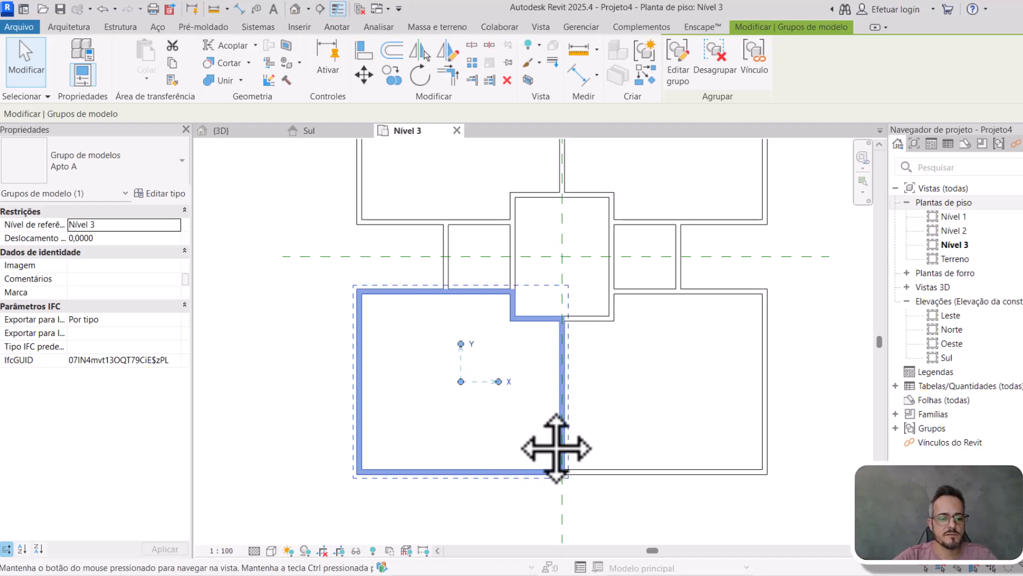
{"action": "middle_click_drag", "start_coordinate": [548, 448], "coordinate": [587, 431]}
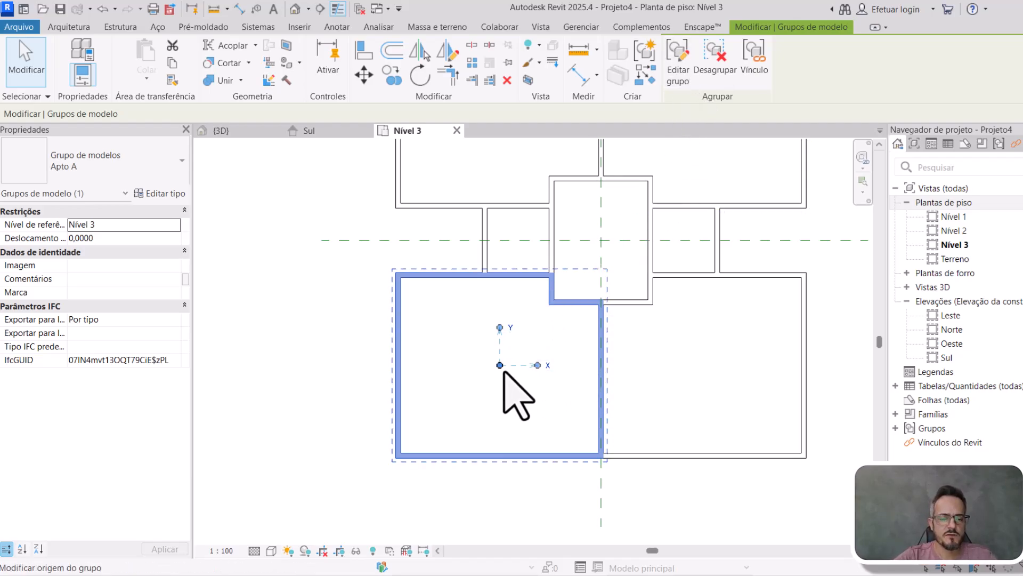
{"action": "left_click", "coordinate": [243, 133]}
{"action": "key", "text": "Escape"}
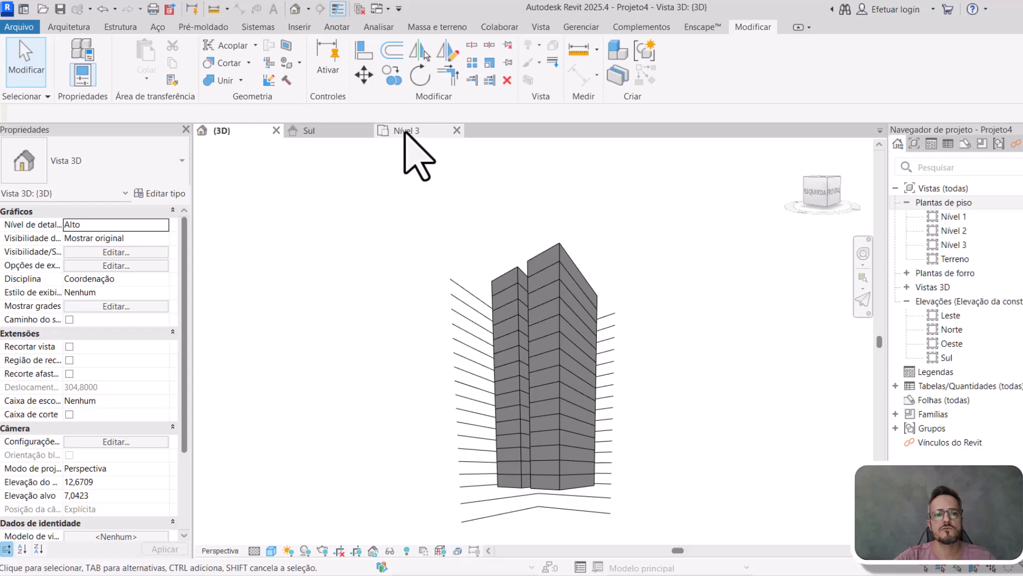
{"action": "left_click", "coordinate": [333, 134]}
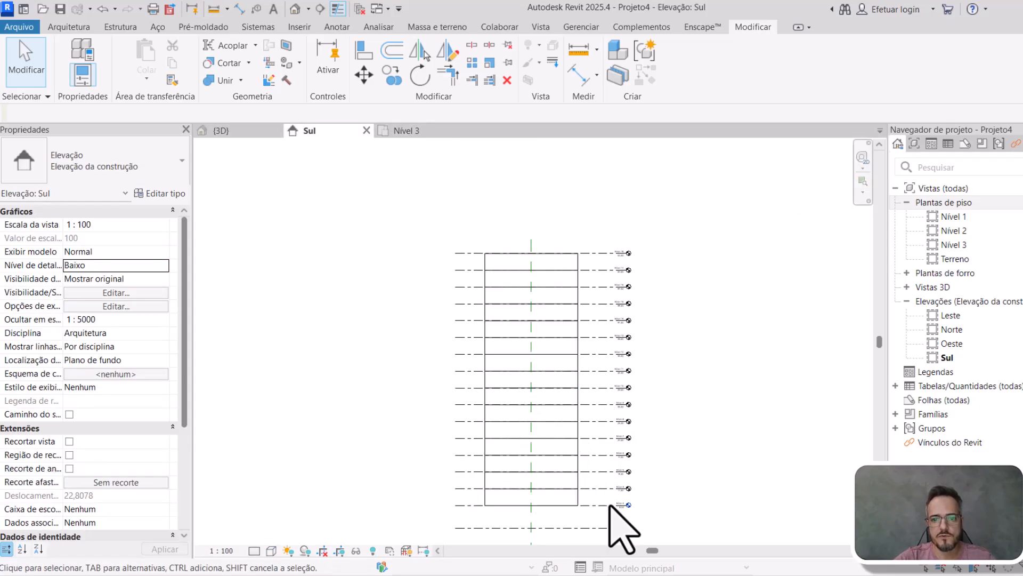
- Open the lower-left Apto A group for editing in the Nível 3 plan
{"action": "left_click", "coordinate": [418, 133]}
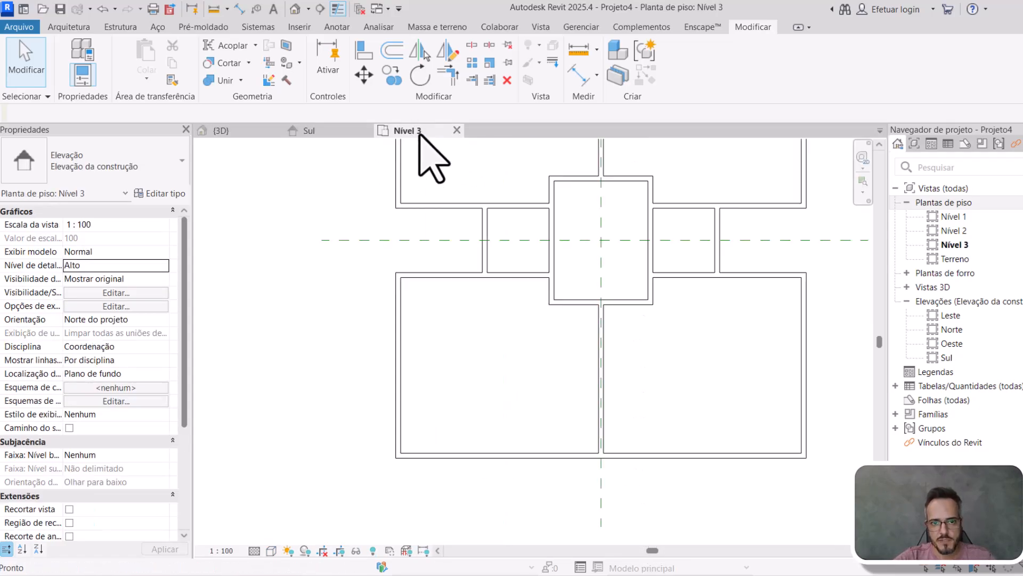
{"action": "scroll", "coordinate": [540, 318], "scroll_direction": "down", "scroll_amount": 1}
{"action": "mouse_move", "coordinate": [598, 349]}
{"action": "middle_mouse_down"}
{"action": "mouse_move", "coordinate": [583, 374]}
{"action": "mouse_move", "coordinate": [599, 356]}
{"action": "mouse_move", "coordinate": [615, 356]}
{"action": "middle_mouse_up"}
{"action": "scroll", "coordinate": [469, 373], "scroll_direction": "up", "scroll_amount": 1}
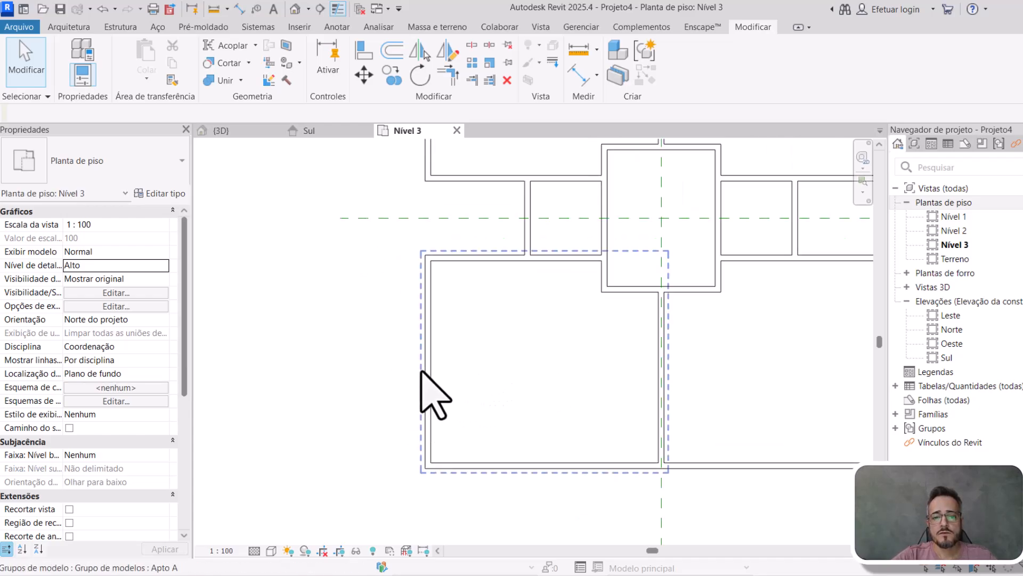
{"action": "left_click", "coordinate": [425, 373]}
{"action": "left_click", "coordinate": [678, 53]}
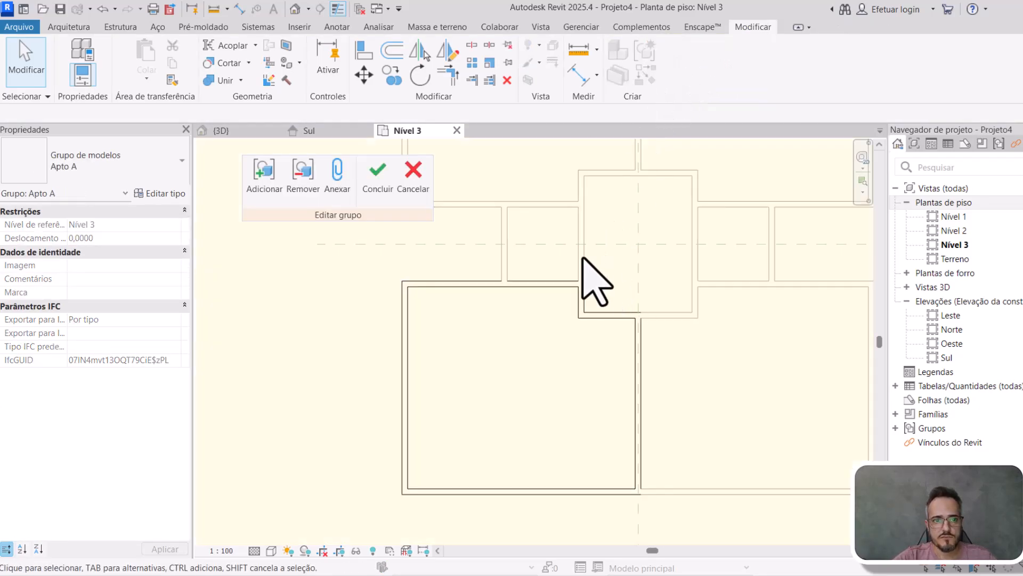
- Draw Genérico - 200 mm walls enclosing a small room below the apartment's upper wall, beside the notched corner
{"action": "left_click", "coordinate": [71, 27]}
{"action": "left_click", "coordinate": [80, 59]}
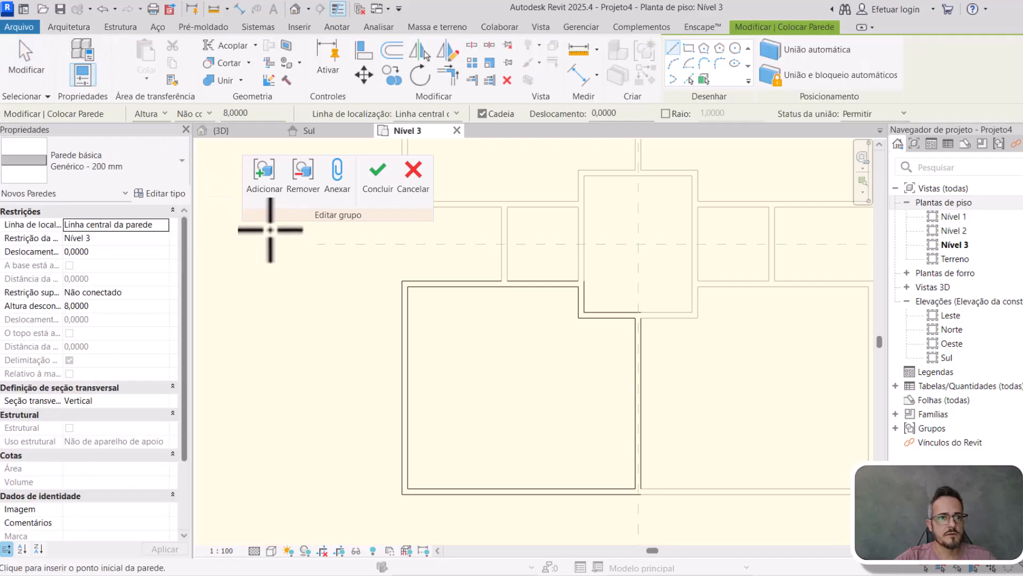
{"action": "left_click", "coordinate": [525, 293]}
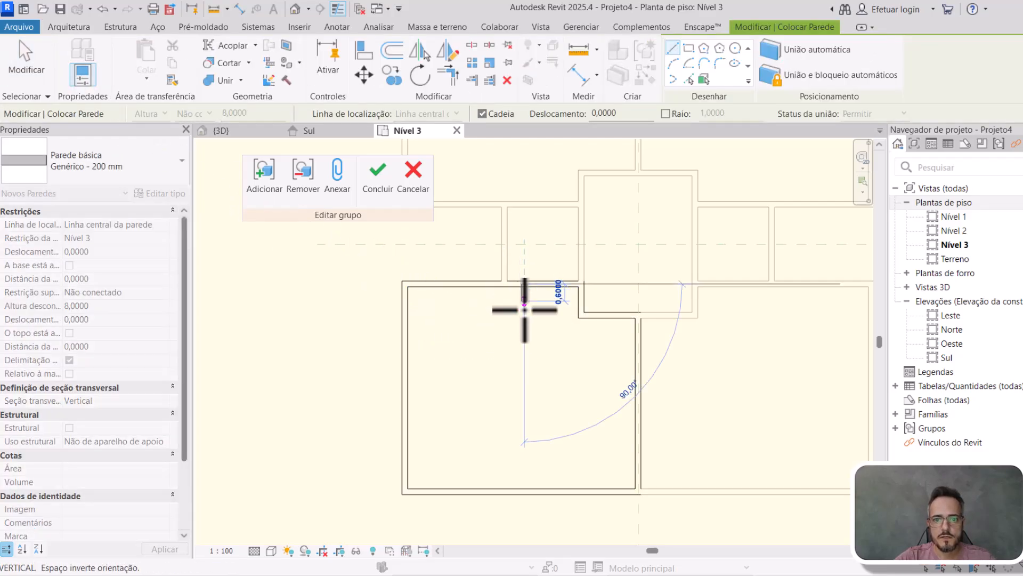
{"action": "left_click", "coordinate": [524, 344]}
{"action": "left_click", "coordinate": [581, 343]}
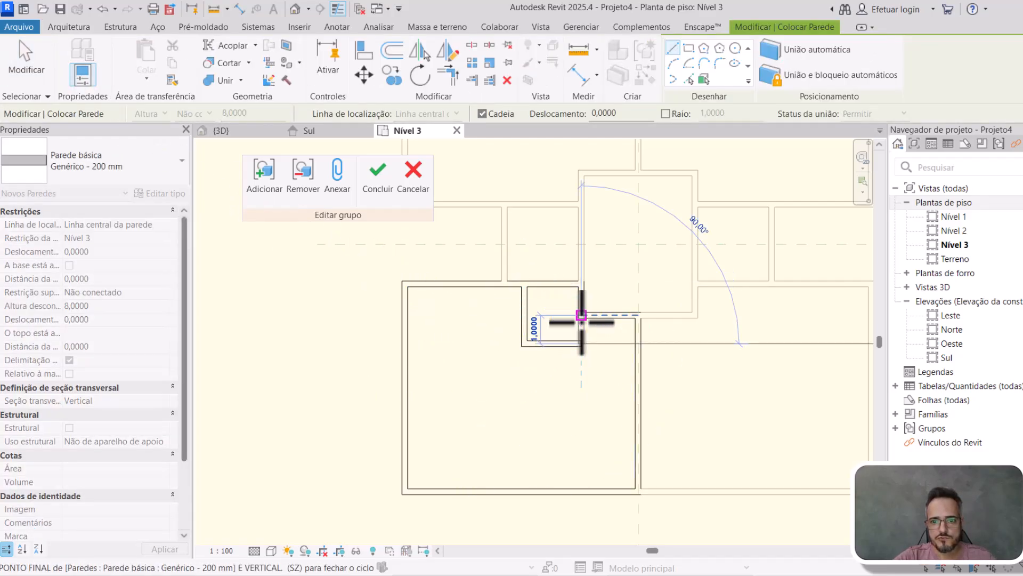
{"action": "left_click", "coordinate": [582, 316]}
- Draw Genérico - 200 mm partition walls from the small room's lower-left corner to form two left-side rooms, one above the other
{"action": "left_click", "coordinate": [524, 345]}
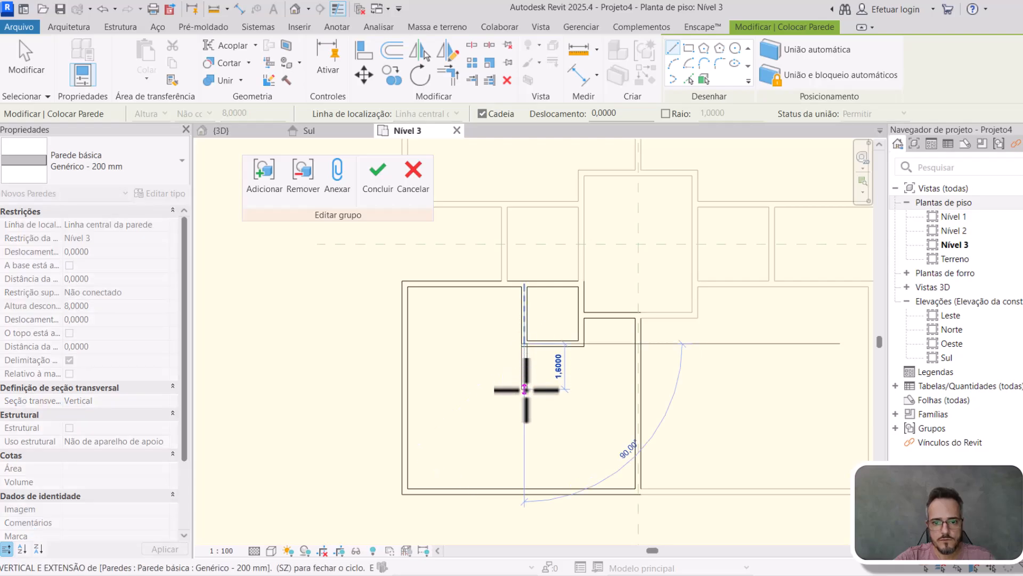
{"action": "left_click", "coordinate": [525, 389]}
{"action": "left_click", "coordinate": [408, 389]}
{"action": "key", "text": "Escape"}
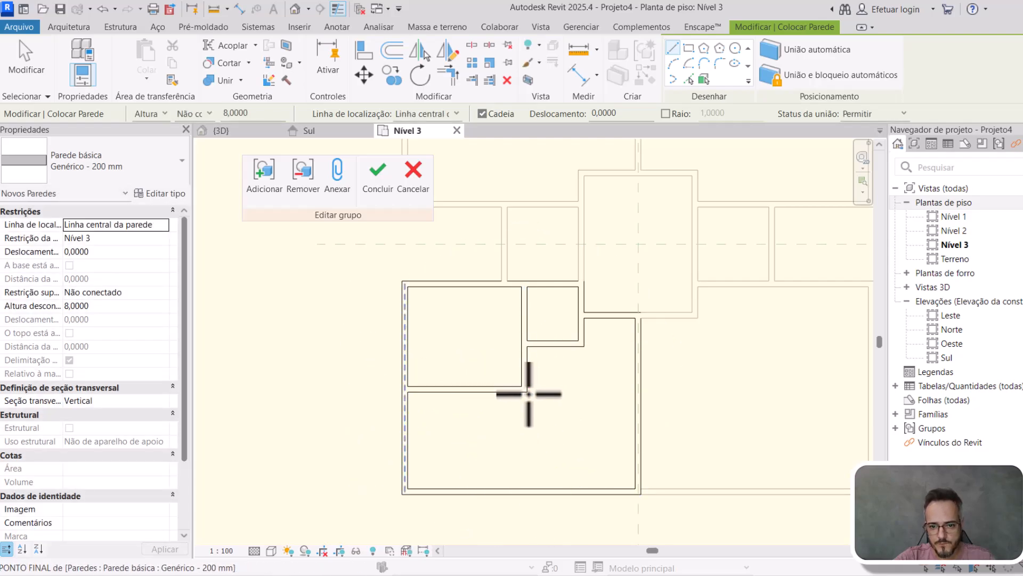
{"action": "left_click", "coordinate": [555, 389]}
{"action": "left_click", "coordinate": [555, 488]}
{"action": "key", "text": "Escape"}
{"action": "key", "text": "Escape"}
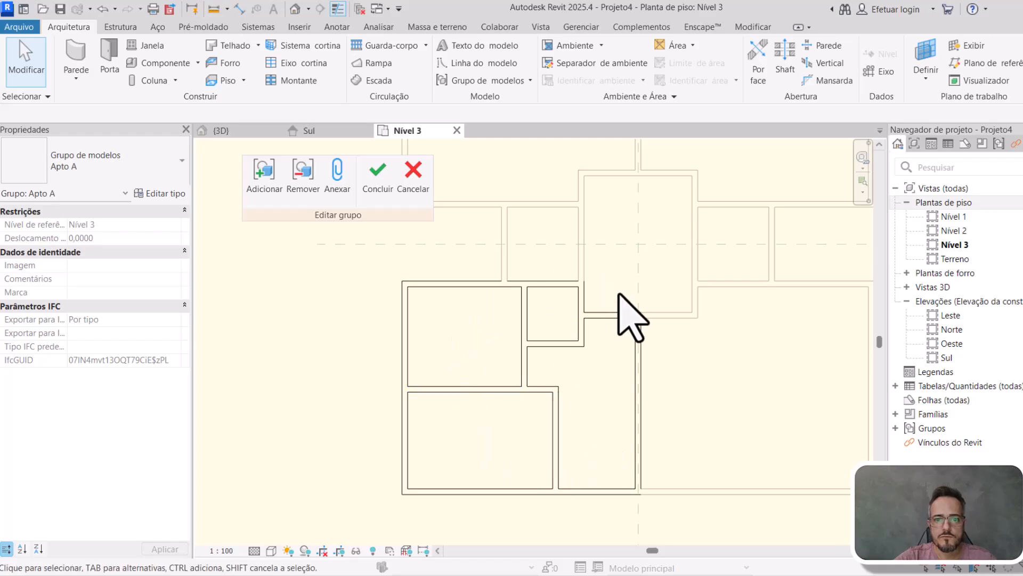
- Place M_Folha única 0915 x 2134mm doors in the small room's upper wall, the upper-left room's right wall and the lower-left room's upper wall
{"action": "left_click", "coordinate": [113, 64]}
{"action": "scroll", "coordinate": [558, 278], "scroll_direction": "up", "scroll_amount": 2}
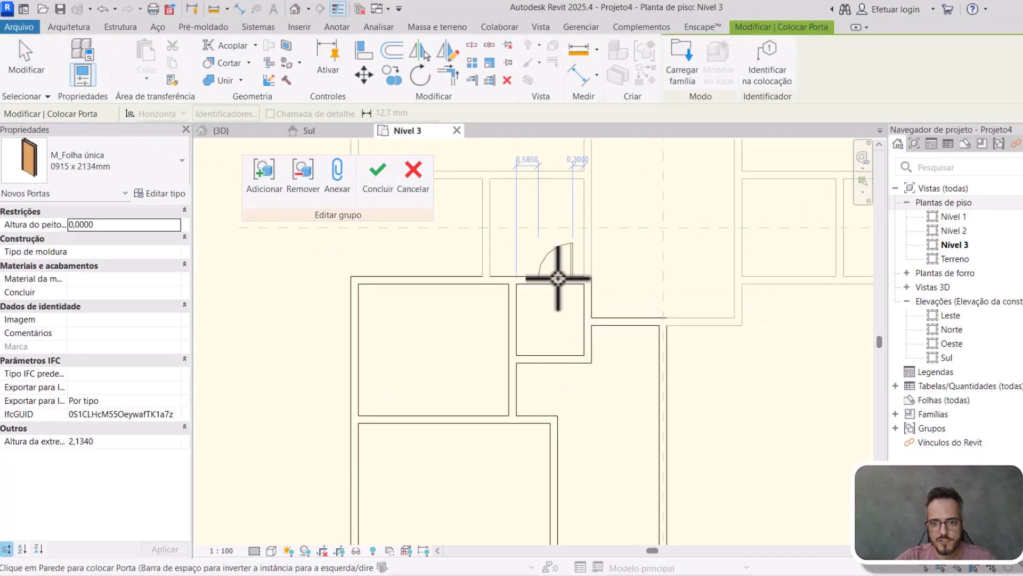
{"action": "left_click", "coordinate": [559, 278]}
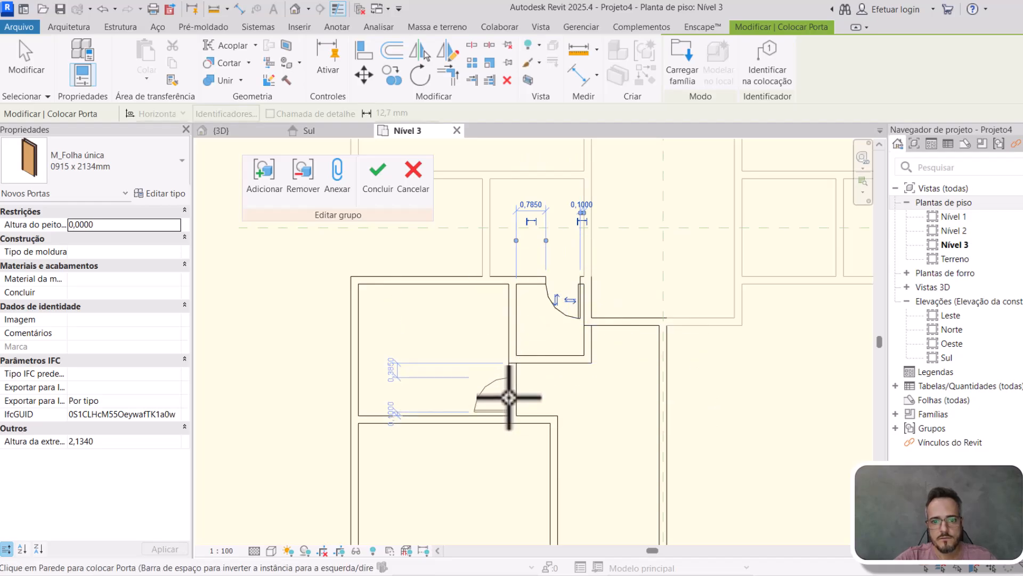
{"action": "left_click", "coordinate": [509, 397]}
{"action": "scroll", "coordinate": [526, 400], "scroll_direction": "up", "scroll_amount": 3}
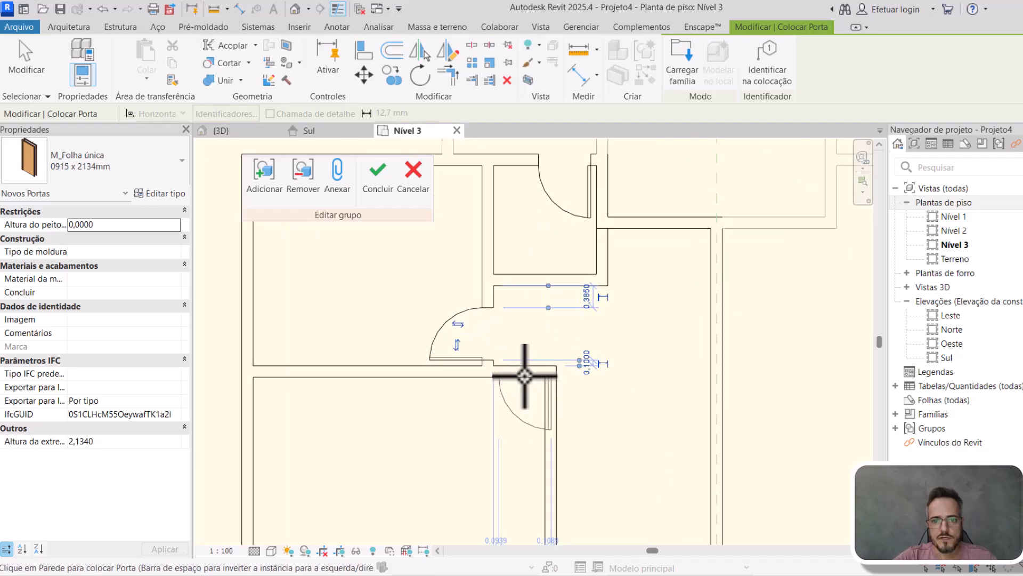
{"action": "scroll", "coordinate": [525, 376], "scroll_direction": "down", "scroll_amount": 3}
{"action": "key", "text": "Escape"}
- Shift the lower-left room's right partition wall slightly to the right and reposition that room's door beside it
{"action": "left_click", "coordinate": [537, 432]}
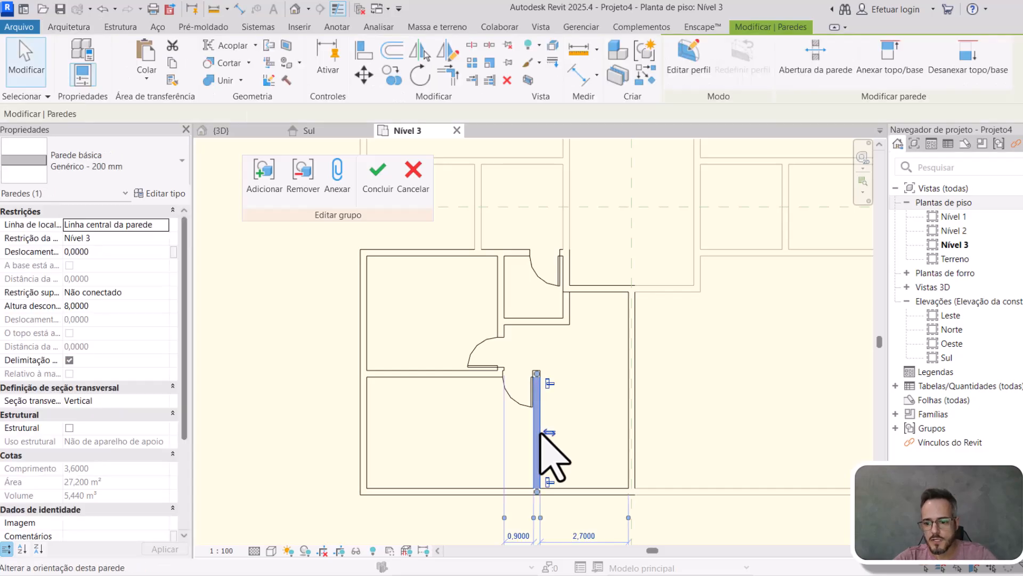
{"action": "key", "text": "Right"}
{"action": "key", "text": "Right"}
{"action": "key", "text": "Right"}
{"action": "scroll", "coordinate": [525, 390], "scroll_direction": "up", "scroll_amount": 1}
{"action": "left_click_drag", "start_coordinate": [535, 390], "coordinate": [540, 390]}
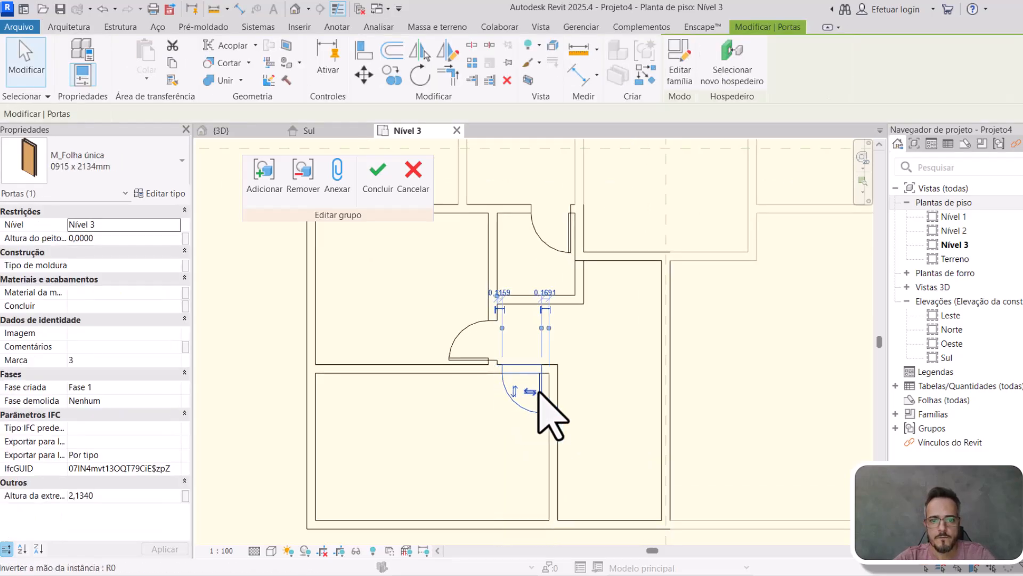
{"action": "left_click", "coordinate": [554, 397]}
{"action": "scroll", "coordinate": [582, 361], "scroll_direction": "down", "scroll_amount": 1}
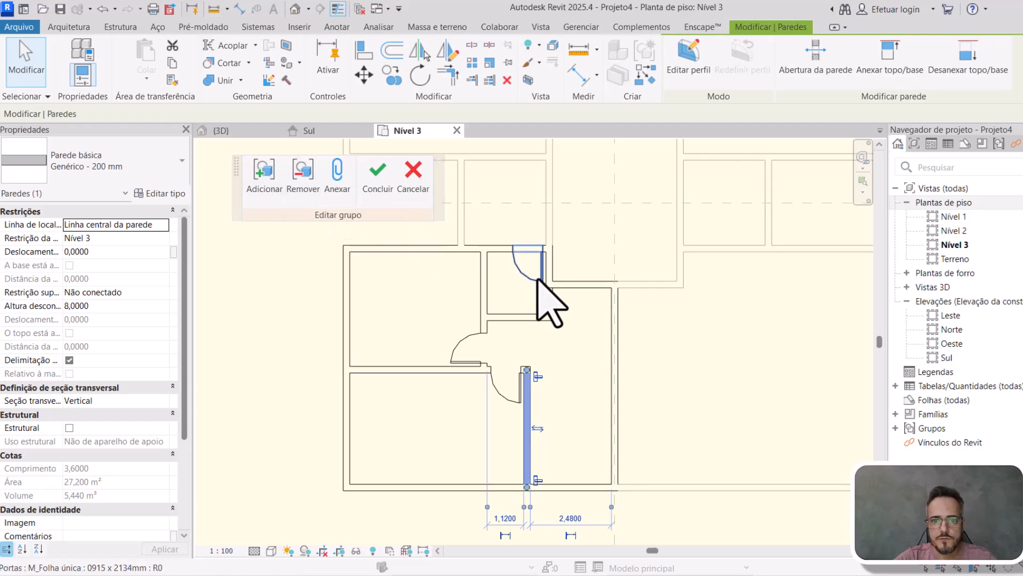
- Place an M_Folha única 0915 x 2134mm door in the small room's lower wall, opening into the room
{"action": "left_click", "coordinate": [80, 28]}
{"action": "left_click", "coordinate": [108, 53]}
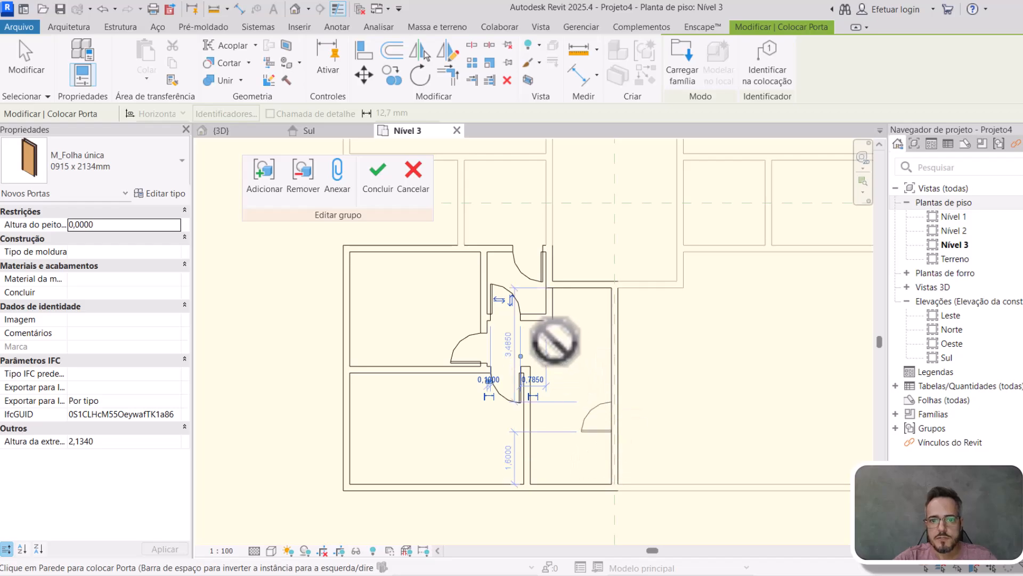
{"action": "scroll", "coordinate": [554, 338], "scroll_direction": "down", "scroll_amount": 1}
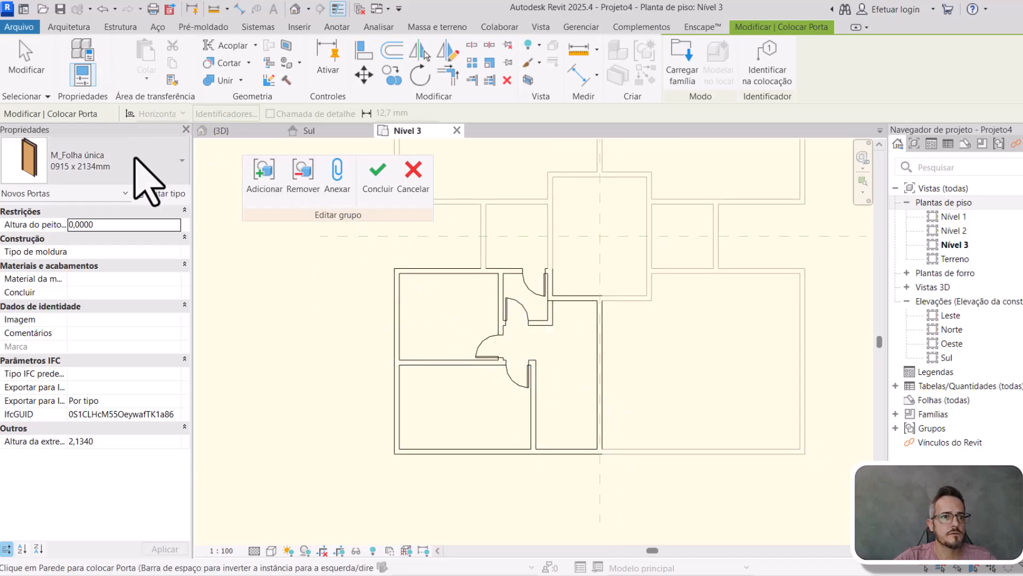
- Show the 3D view, finish editing the Apto A group and accept the overlapping-wall warnings
{"action": "left_click", "coordinate": [181, 160]}
{"action": "left_click", "coordinate": [232, 135]}
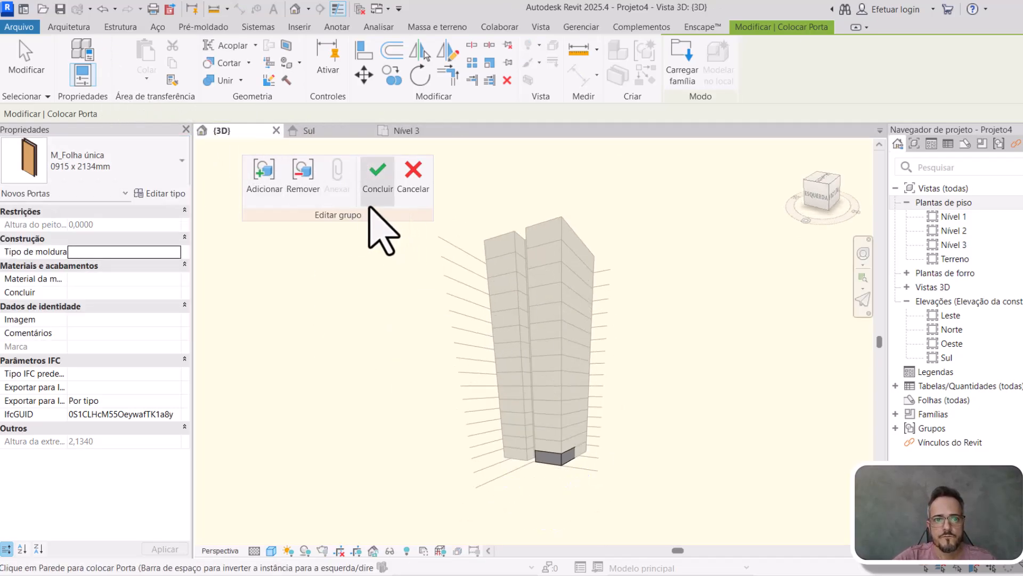
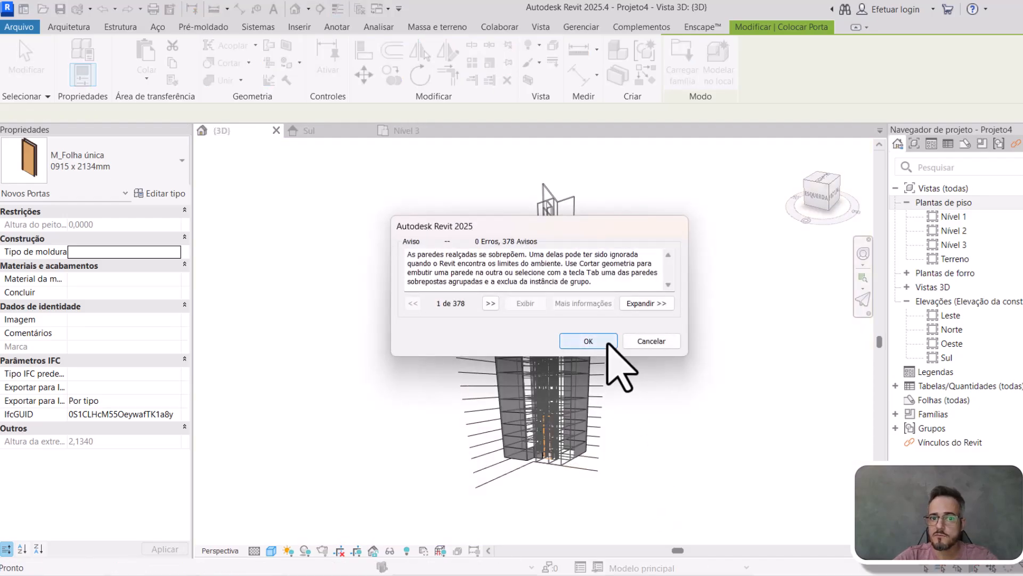
{"action": "left_click", "coordinate": [607, 343]}
{"action": "key", "text": "Escape"}
{"action": "scroll", "coordinate": [569, 468], "scroll_direction": "up", "scroll_amount": 4}
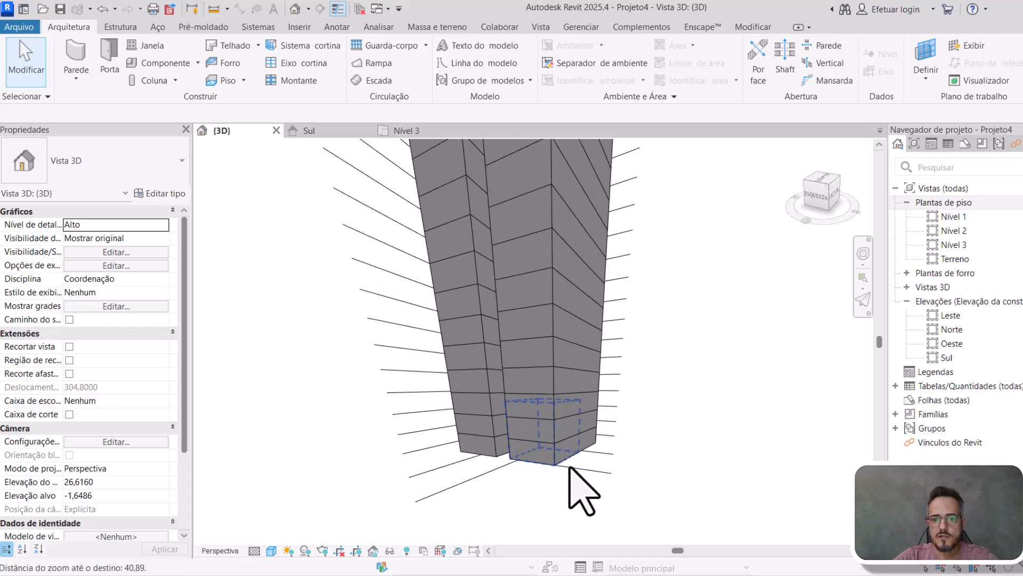
- Temporarily isolate the lowest Apto A apartment group on the near corner of the tower in the 3D view
{"action": "left_click", "coordinate": [570, 468]}
{"action": "middle_click_drag", "start_coordinate": [568, 469], "coordinate": [589, 475]}
{"action": "key", "text": "h"}
{"action": "key", "text": "i"}
{"action": "scroll", "coordinate": [585, 454], "scroll_direction": "up", "scroll_amount": 3}
{"action": "scroll", "coordinate": [585, 454], "scroll_direction": "up", "scroll_amount": 2}
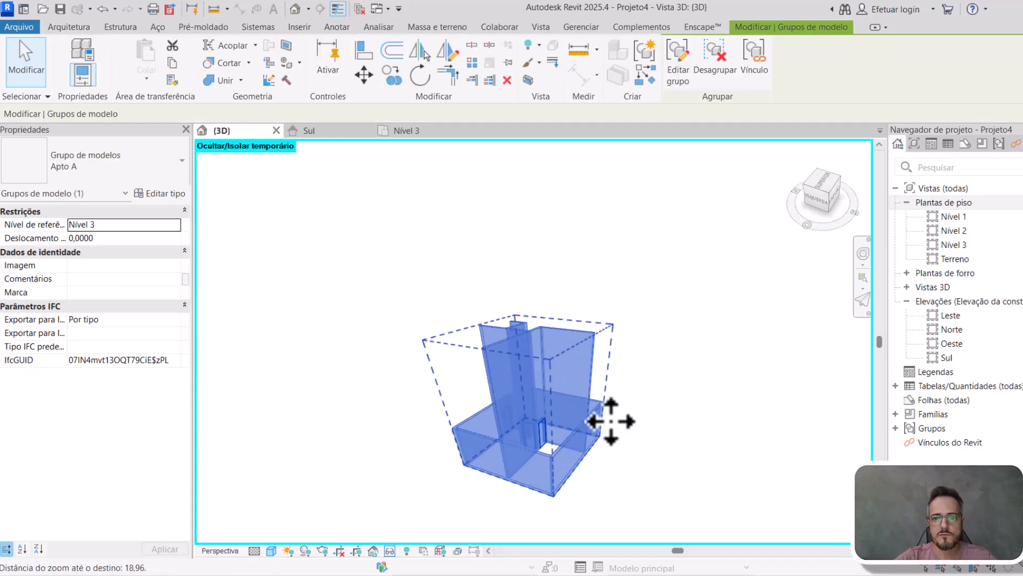
{"action": "middle_click_drag", "start_coordinate": [607, 418], "coordinate": [587, 407], "text": "shift"}
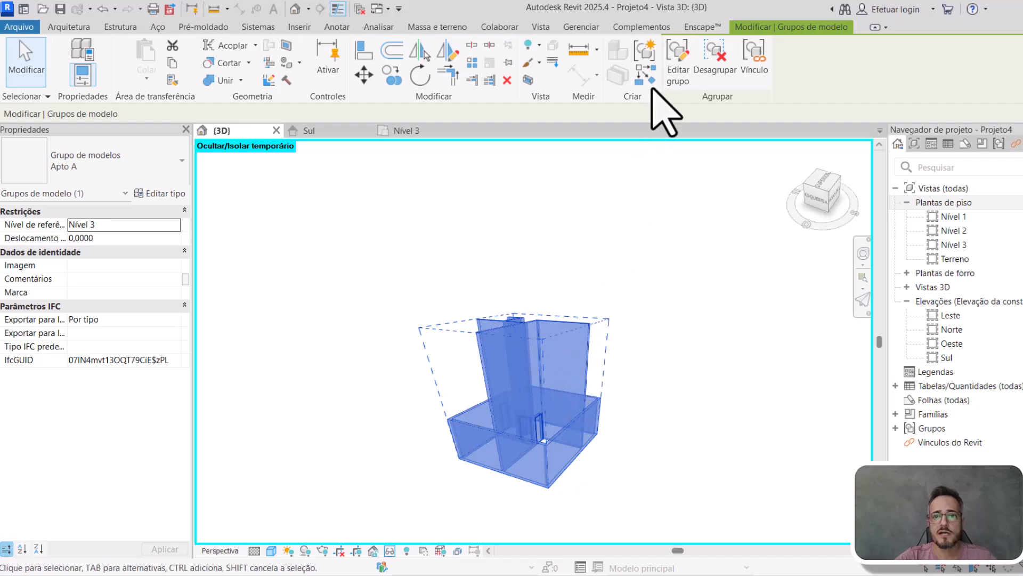
- Edit the Apto A group, constraining its seven tall interior walls' tops to Nível 3 with a top offset of 3,0000
{"action": "left_click", "coordinate": [674, 68]}
{"action": "middle_click_drag", "start_coordinate": [588, 356], "coordinate": [675, 331], "text": "shift"}
{"action": "left_click_drag", "start_coordinate": [675, 336], "coordinate": [340, 301]}
{"action": "left_click", "coordinate": [160, 292]}
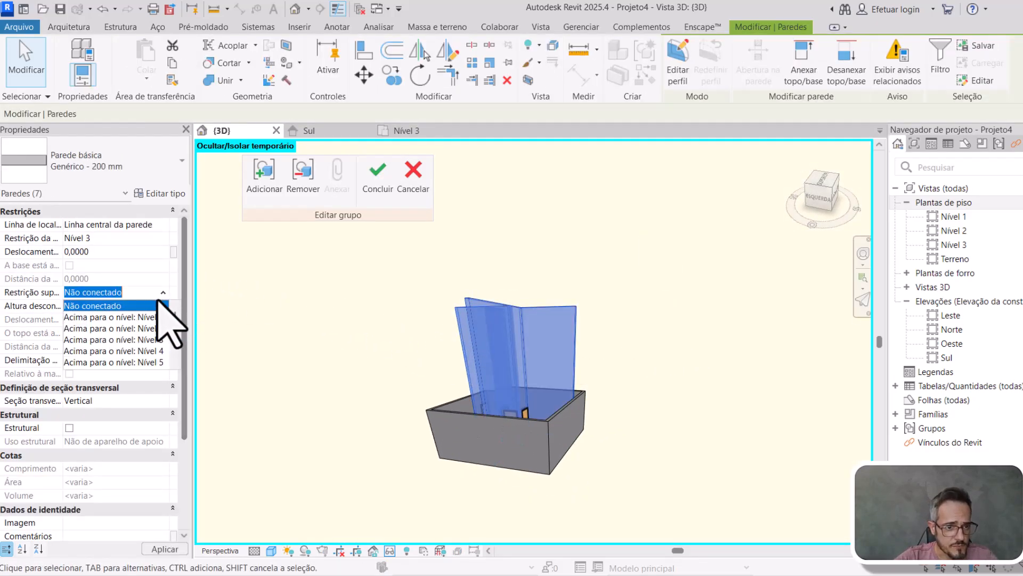
{"action": "left_click", "coordinate": [144, 338]}
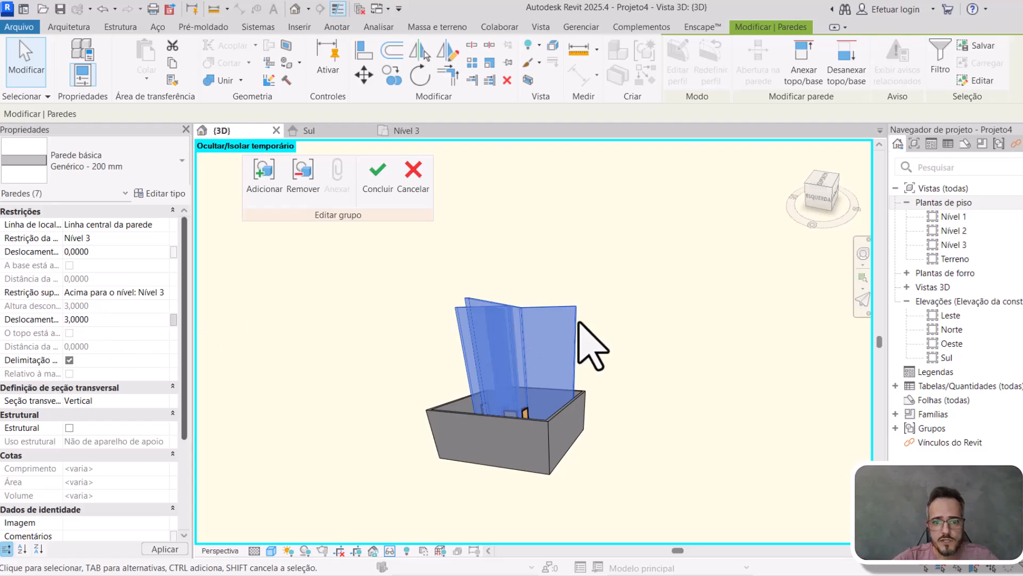
{"action": "left_click", "coordinate": [593, 362]}
- Examine the isolated apartment's rooms, doors and wall heights from several angles in 3D
{"action": "middle_click_drag", "start_coordinate": [559, 433], "coordinate": [560, 475], "text": "shift"}
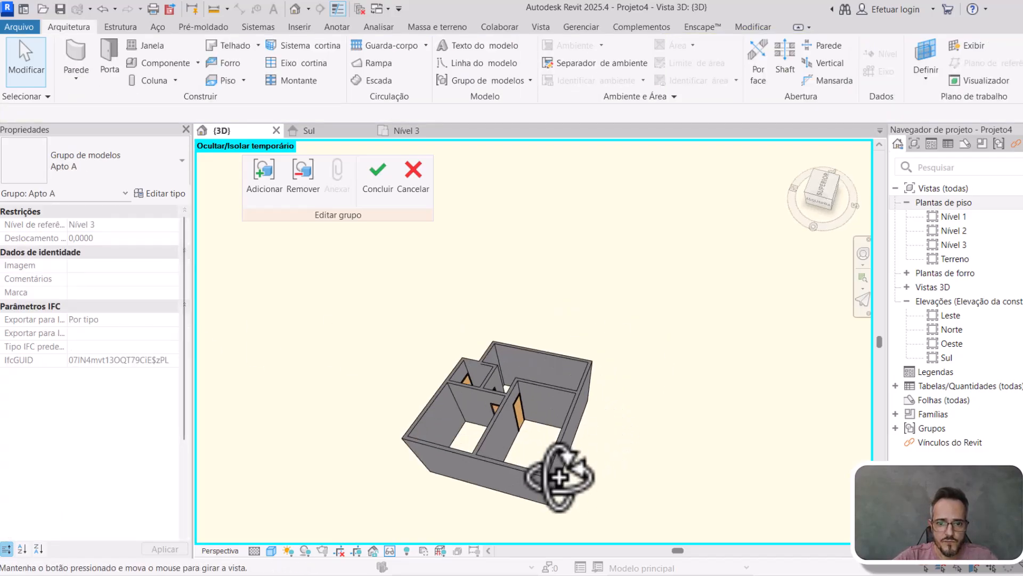
{"action": "scroll", "coordinate": [518, 419], "scroll_direction": "up", "scroll_amount": 3}
{"action": "middle_click_drag", "start_coordinate": [516, 416], "coordinate": [536, 463], "text": "shift"}
{"action": "scroll", "coordinate": [536, 405], "scroll_direction": "down", "scroll_amount": 3}
{"action": "middle_click_drag", "start_coordinate": [536, 384], "coordinate": [517, 397], "text": "shift"}
{"action": "middle_click_drag", "start_coordinate": [517, 397], "coordinate": [666, 381]}
{"action": "scroll", "coordinate": [586, 387], "scroll_direction": "up", "scroll_amount": 1}
{"action": "middle_click_drag", "start_coordinate": [666, 381], "coordinate": [682, 376]}
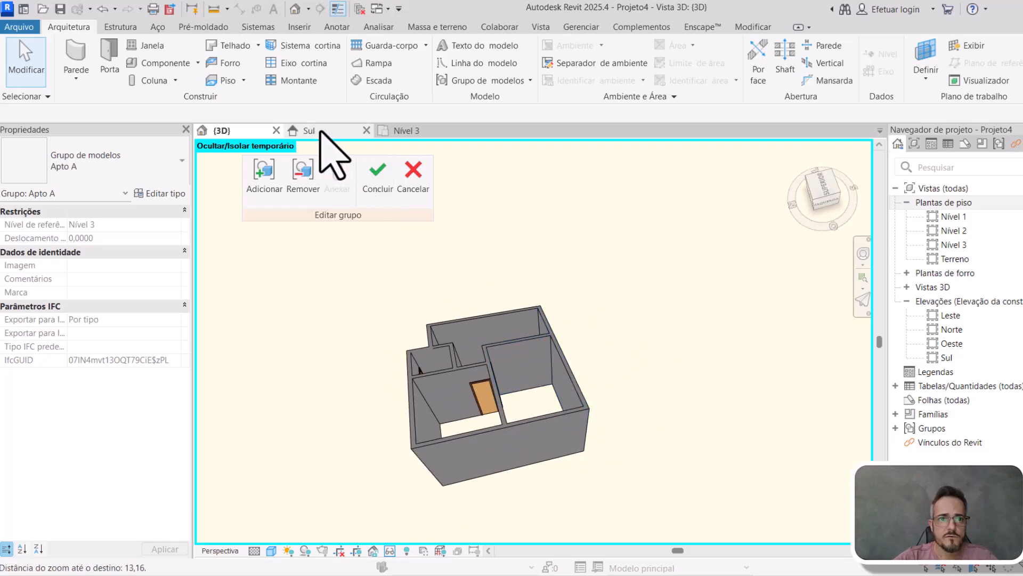
- In the Nível 3 plan, place an M_Fixo 0915 x 1830mm window centred in the upper bedroom's outer wall
{"action": "left_click", "coordinate": [418, 130]}
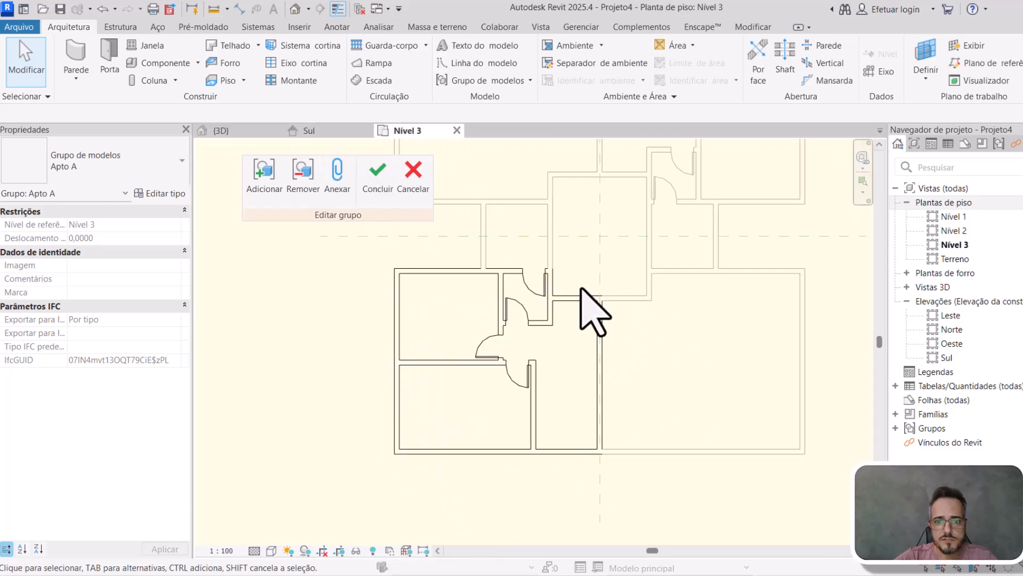
{"action": "left_click", "coordinate": [147, 48]}
{"action": "left_click", "coordinate": [143, 172]}
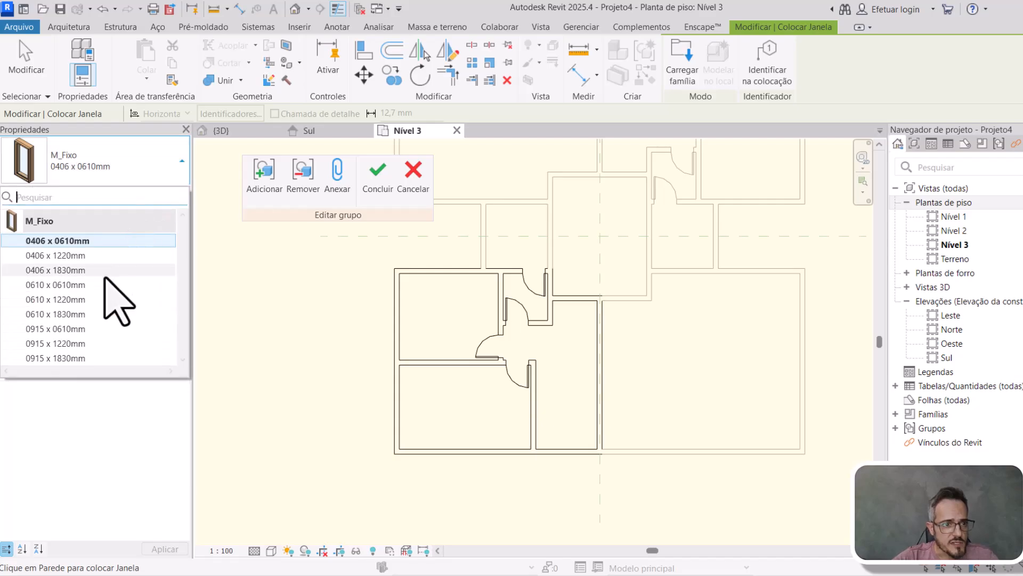
{"action": "left_click", "coordinate": [101, 358]}
{"action": "scroll", "coordinate": [403, 317], "scroll_direction": "up", "scroll_amount": 2}
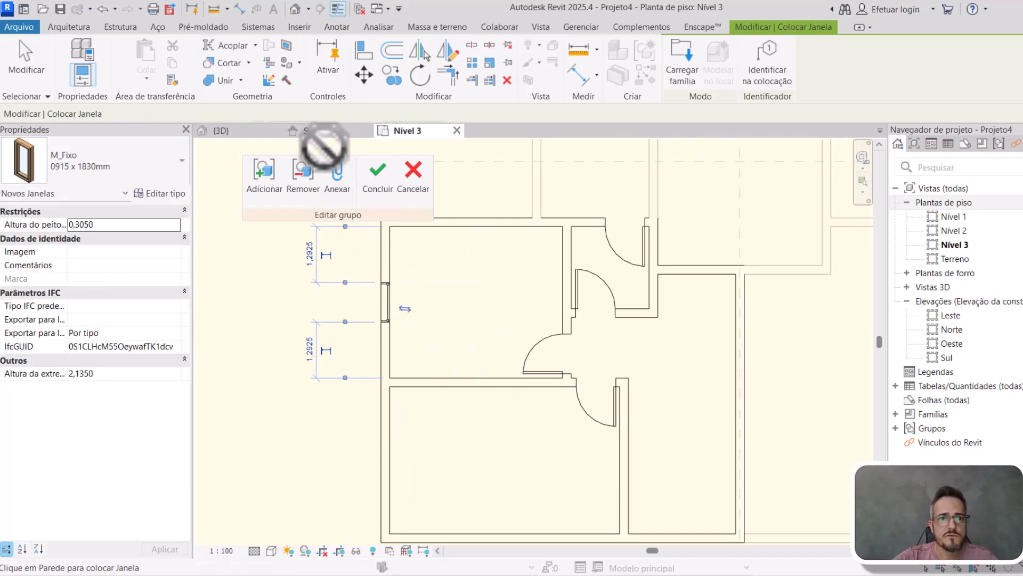
- In 3D, set the window type's width to 1,5, reduce its height, and set the sill to 1,1000 with the head at 2,3000
{"action": "left_click", "coordinate": [221, 131]}
{"action": "scroll", "coordinate": [511, 389], "scroll_direction": "down", "scroll_amount": 3}
{"action": "middle_click_drag", "start_coordinate": [510, 389], "coordinate": [514, 442], "text": "shift"}
{"action": "scroll", "coordinate": [515, 442], "scroll_direction": "up", "scroll_amount": 4}
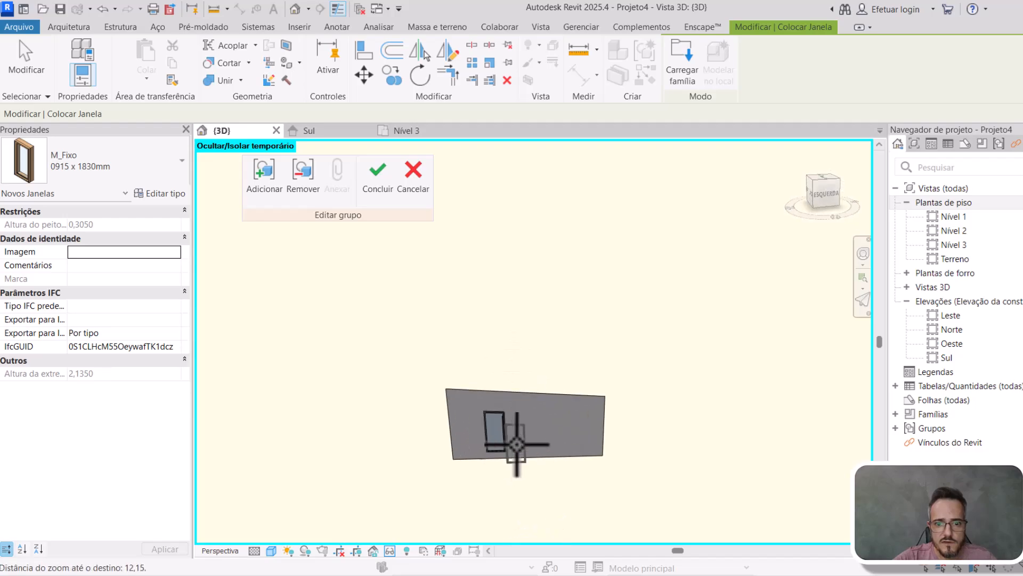
{"action": "key", "text": "Escape"}
{"action": "left_click", "coordinate": [500, 415]}
{"action": "left_click", "coordinate": [165, 182]}
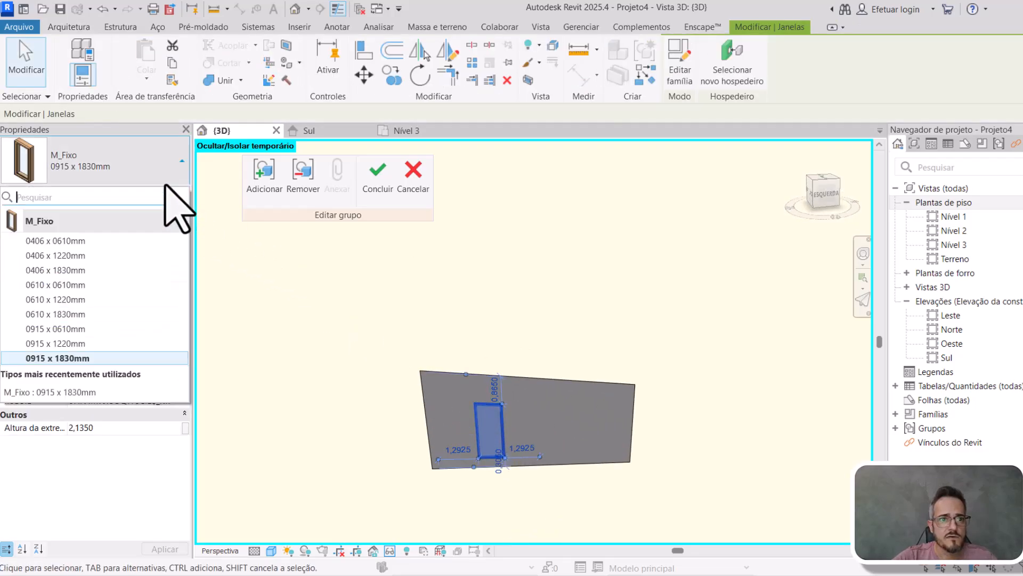
{"action": "left_click", "coordinate": [166, 183]}
{"action": "left_click", "coordinate": [171, 192]}
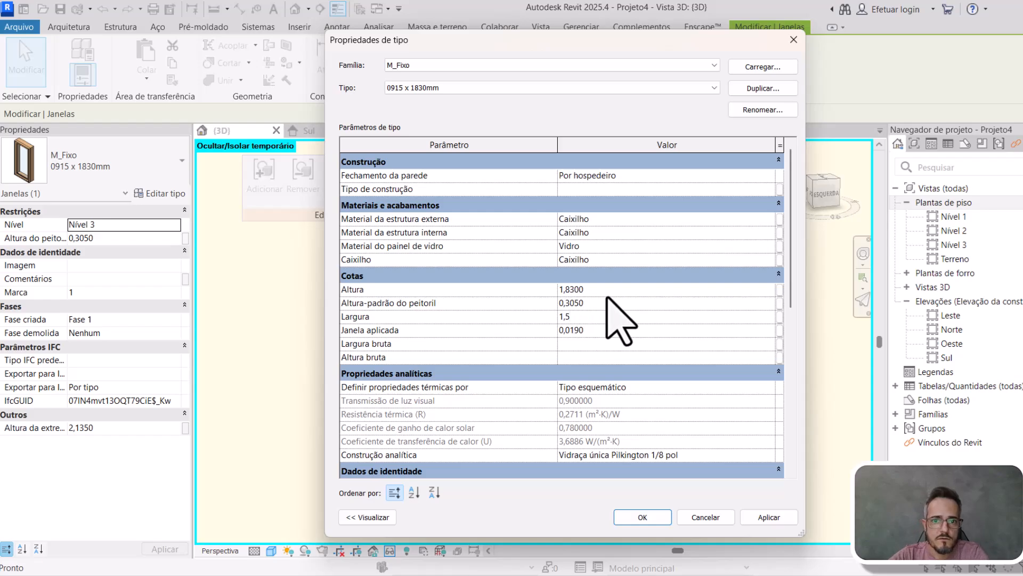
{"action": "left_click", "coordinate": [664, 521]}
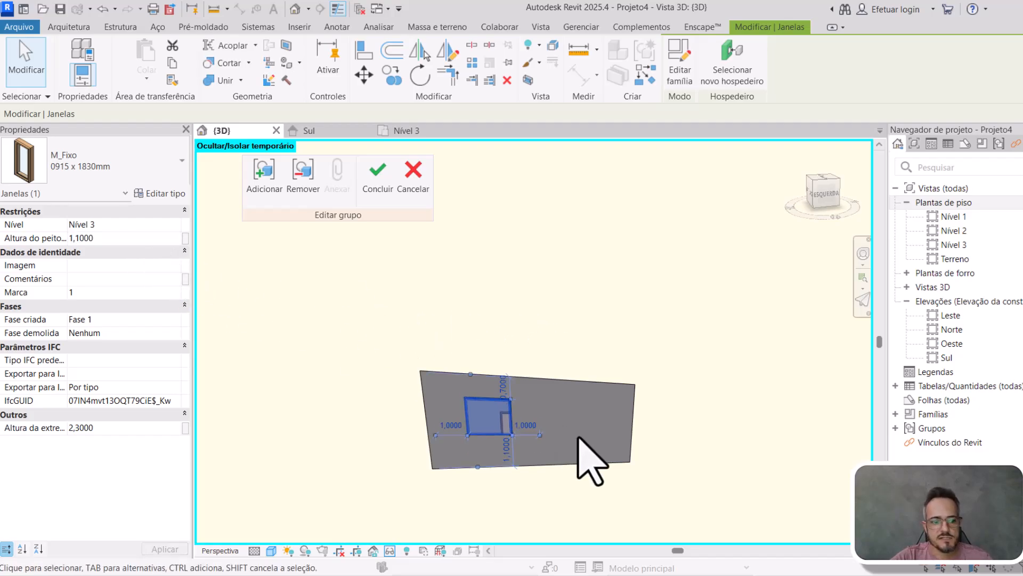
- Place matching windows in the lower bedroom's outer wall and the living room's south wall, and finish editing the Apto A group
{"action": "middle_click_drag", "start_coordinate": [583, 449], "coordinate": [553, 456], "text": "shift"}
{"action": "left_click", "coordinate": [407, 131]}
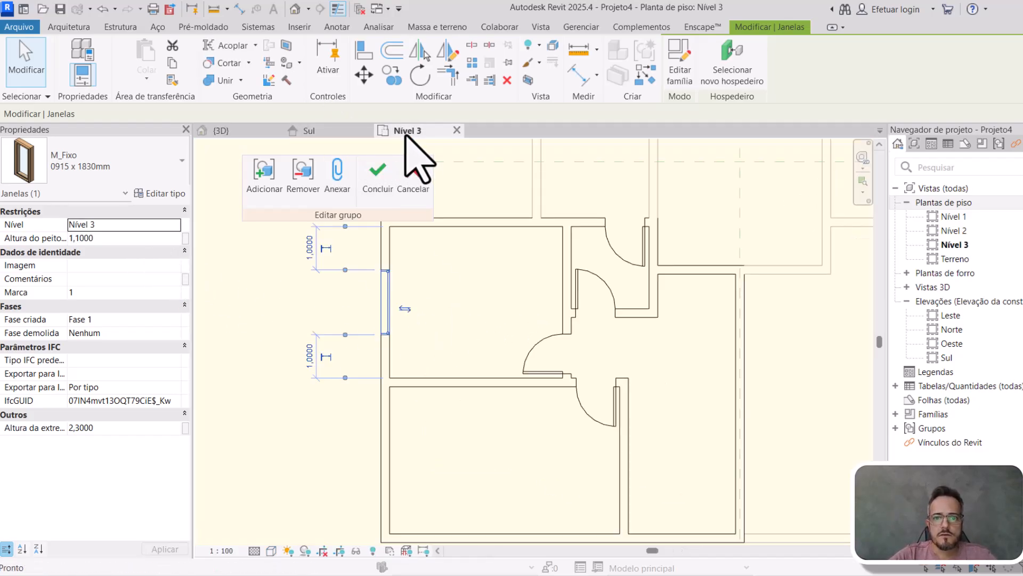
{"action": "key", "text": "w"}
{"action": "key", "text": "n"}
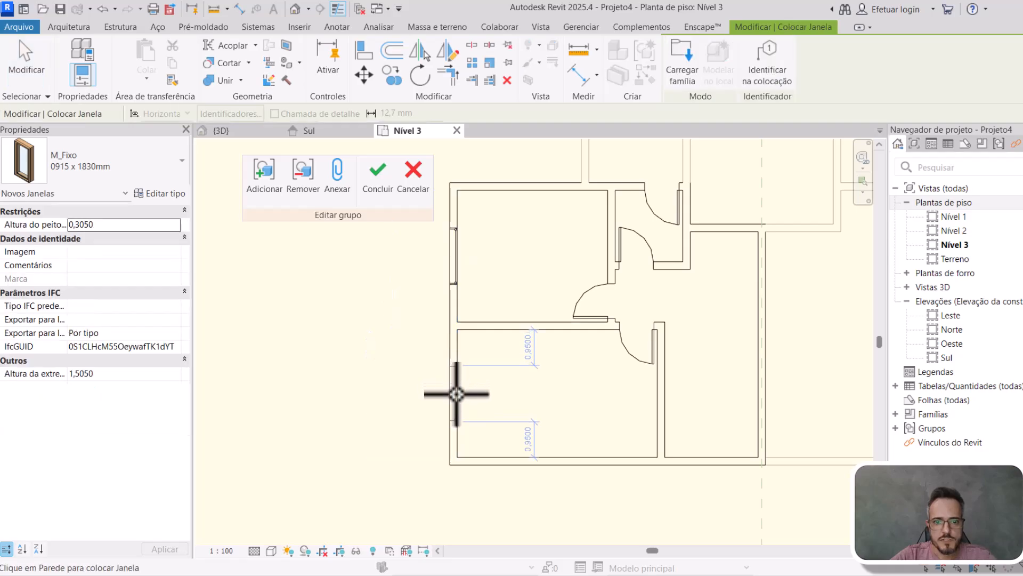
{"action": "left_click", "coordinate": [447, 393]}
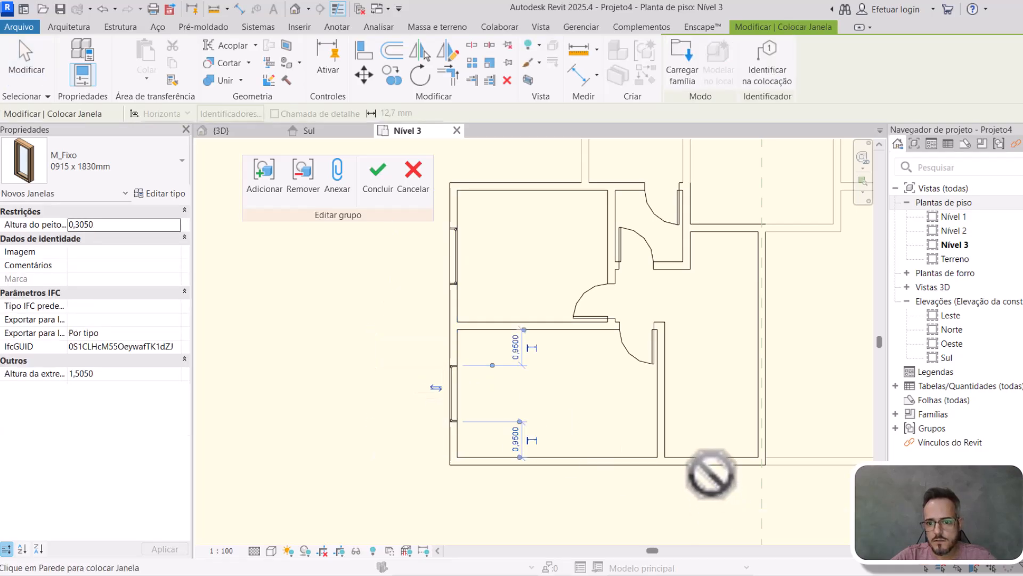
{"action": "left_click", "coordinate": [714, 466]}
{"action": "left_click", "coordinate": [378, 178]}
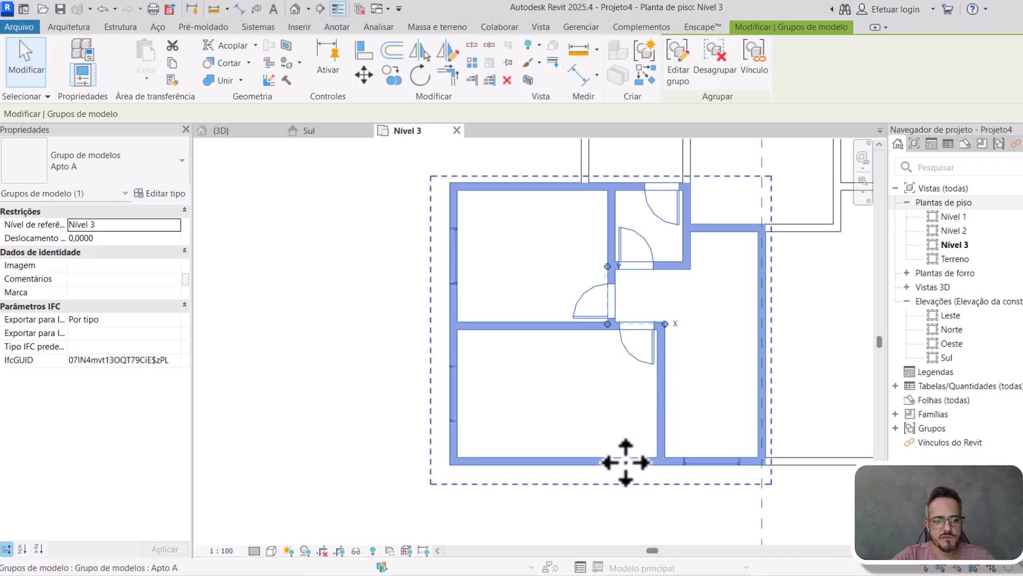
- Select all Apto A group instances in the project and check them in the 3D view
{"action": "key", "text": "s"}
{"action": "key", "text": "a"}
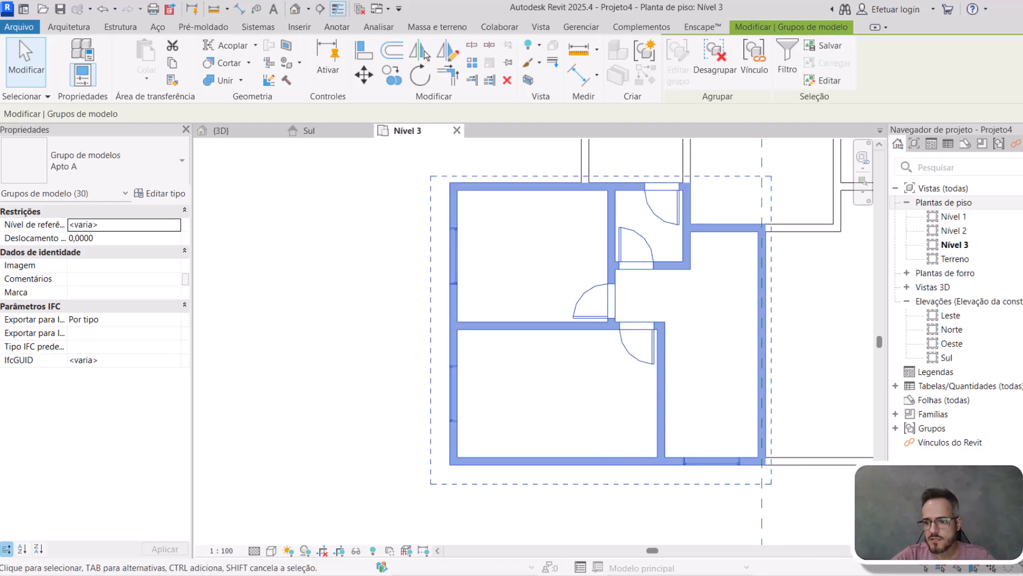
{"action": "scroll", "coordinate": [491, 412], "scroll_direction": "down", "scroll_amount": 2}
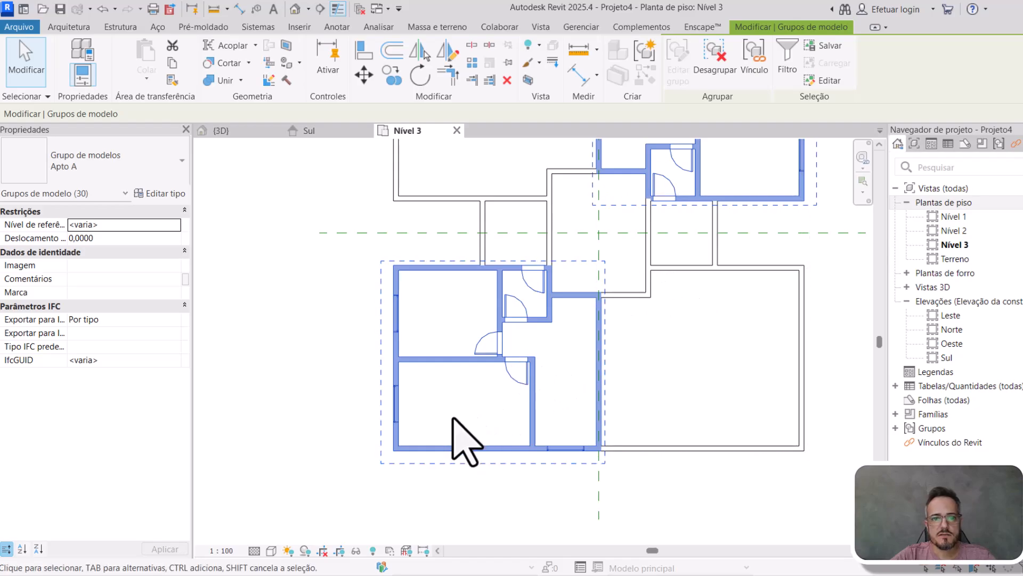
{"action": "left_click", "coordinate": [242, 132]}
{"action": "scroll", "coordinate": [646, 434], "scroll_direction": "up", "scroll_amount": 2}
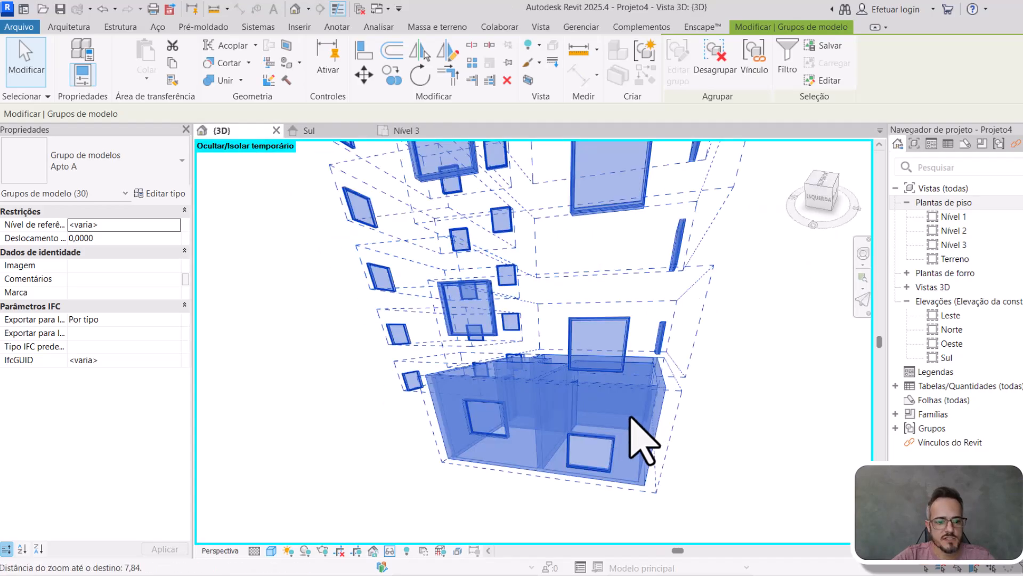
- Clear the selection and end the temporary isolation in the 3D view to restore the whole tower
{"action": "key", "text": "Escape"}
{"action": "scroll", "coordinate": [640, 419], "scroll_direction": "down", "scroll_amount": 1}
{"action": "mouse_move", "coordinate": [622, 420]}
{"action": "middle_mouse_down"}
{"action": "mouse_move", "coordinate": [589, 419]}
{"action": "mouse_move", "coordinate": [612, 423]}
{"action": "middle_mouse_up"}
{"action": "scroll", "coordinate": [590, 417], "scroll_direction": "down", "scroll_amount": 1}
{"action": "key", "text": "h"}
{"action": "key", "text": "r"}
{"action": "scroll", "coordinate": [583, 434], "scroll_direction": "up", "scroll_amount": 2}
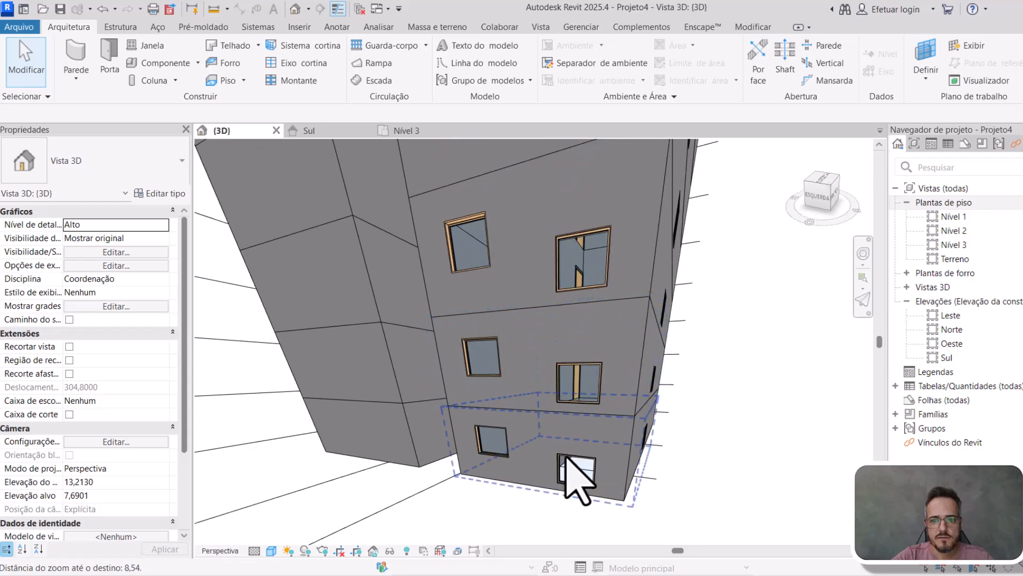
- Edit the lowest Apto A group, setting the sill height of the two newly added windows to 1,1000, and finish the group
{"action": "double_click", "coordinate": [579, 477]}
{"action": "left_click", "coordinate": [581, 458]}
{"action": "middle_click_drag", "start_coordinate": [581, 458], "coordinate": [664, 456], "text": "shift"}
{"action": "left_click", "coordinate": [687, 452], "text": "ctrl"}
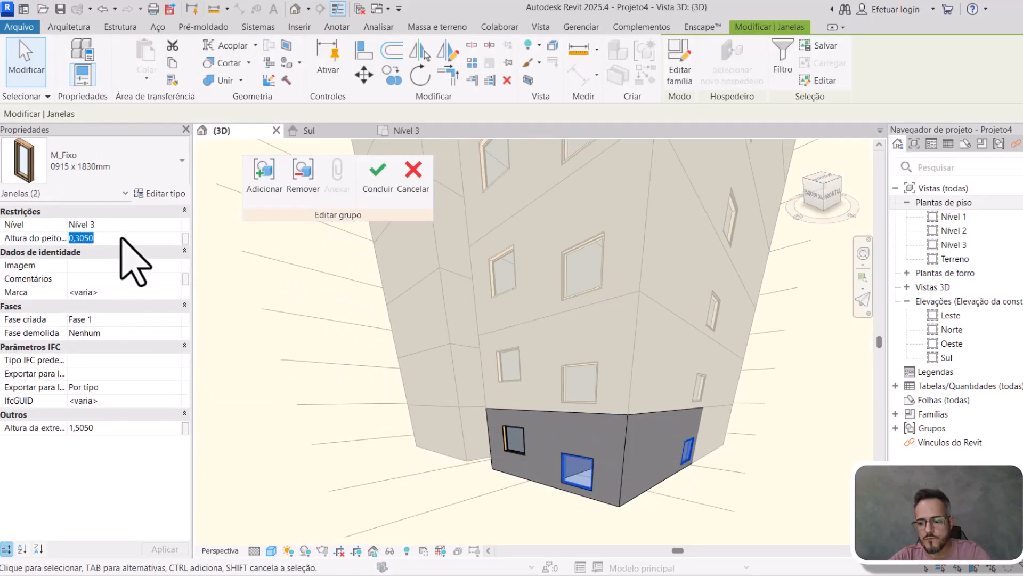
{"action": "left_click", "coordinate": [522, 450]}
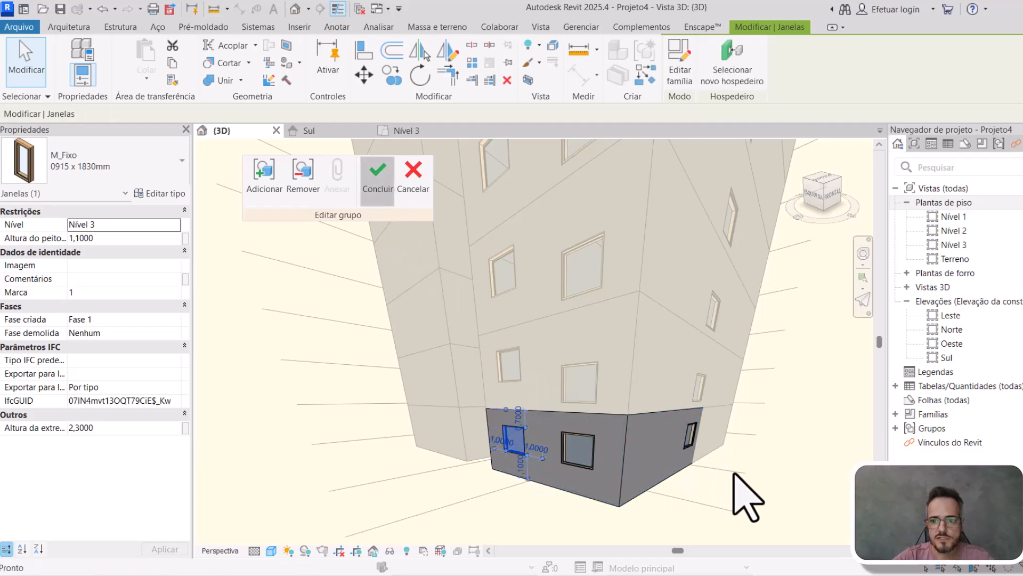
{"action": "left_click", "coordinate": [773, 484]}
- Examine the repeated apartment windows on every floor from different sides of the tower in 3D
{"action": "scroll", "coordinate": [571, 338], "scroll_direction": "down", "scroll_amount": 5}
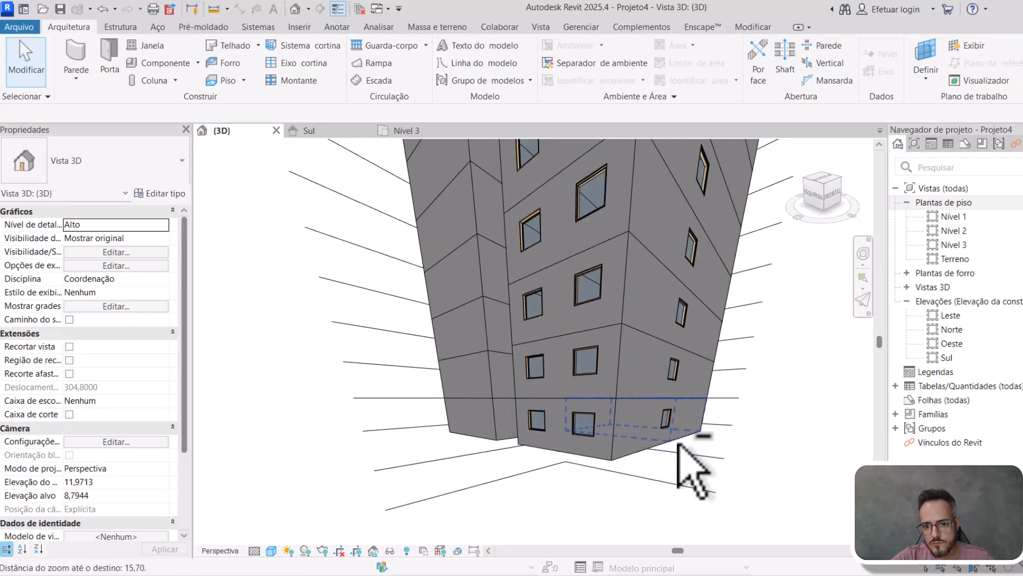
{"action": "middle_click_drag", "start_coordinate": [679, 443], "coordinate": [596, 442], "text": "shift"}
{"action": "scroll", "coordinate": [618, 413], "scroll_direction": "down", "scroll_amount": 3}
{"action": "middle_click_drag", "start_coordinate": [600, 400], "coordinate": [604, 428], "text": "shift"}
{"action": "scroll", "coordinate": [601, 378], "scroll_direction": "down", "scroll_amount": 6}
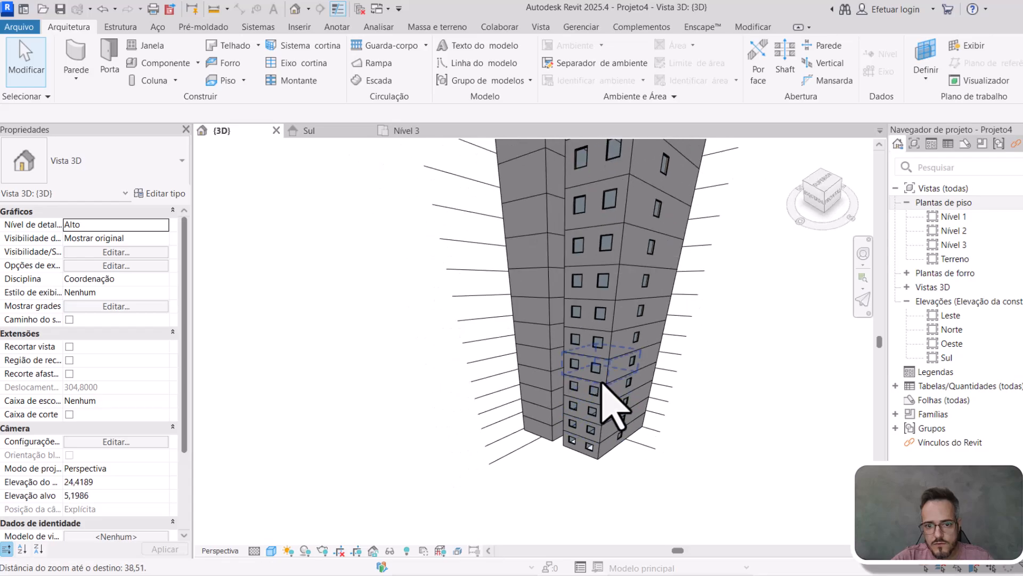
{"action": "middle_click_drag", "start_coordinate": [601, 379], "coordinate": [586, 463]}
{"action": "middle_click_drag", "start_coordinate": [596, 391], "coordinate": [599, 418], "text": "shift"}
{"action": "middle_click_drag", "start_coordinate": [634, 278], "coordinate": [266, 251]}
{"action": "scroll", "coordinate": [361, 301], "scroll_direction": "down", "scroll_amount": 5}
{"action": "middle_click_drag", "start_coordinate": [658, 389], "coordinate": [517, 379], "text": "shift"}
{"action": "middle_click_drag", "start_coordinate": [517, 378], "coordinate": [506, 295]}
{"action": "scroll", "coordinate": [622, 451], "scroll_direction": "up", "scroll_amount": 3}
{"action": "middle_click_drag", "start_coordinate": [634, 474], "coordinate": [600, 431], "text": "shift"}
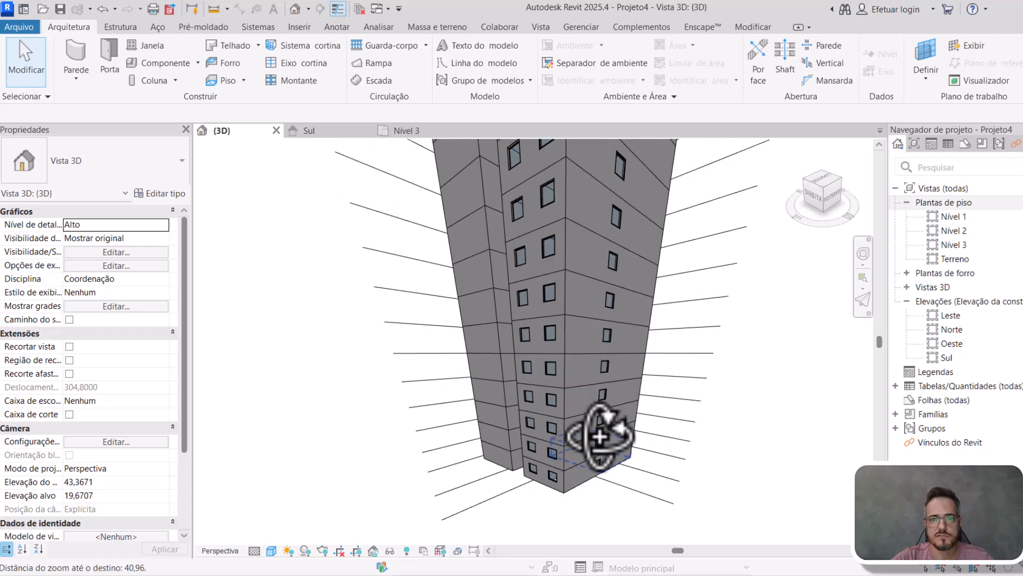
{"action": "scroll", "coordinate": [600, 432], "scroll_direction": "up", "scroll_amount": 2}
- Compare the apartment windows in the Sul elevation and the Nível 3 floor plan
{"action": "left_click", "coordinate": [335, 129]}
{"action": "scroll", "coordinate": [575, 400], "scroll_direction": "down", "scroll_amount": 2}
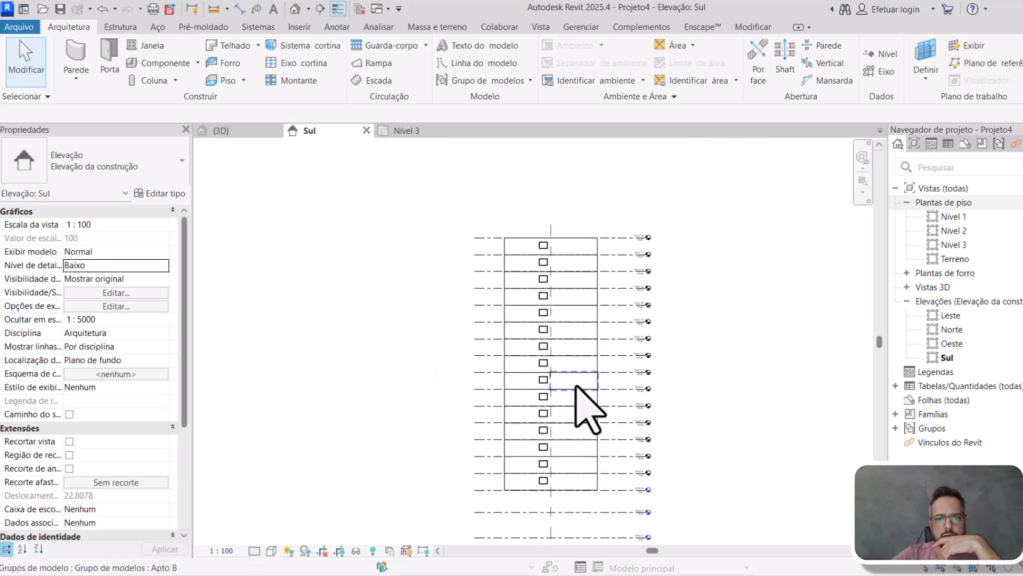
{"action": "left_click", "coordinate": [414, 130]}
{"action": "scroll", "coordinate": [673, 415], "scroll_direction": "down", "scroll_amount": 2}
{"action": "mouse_move", "coordinate": [672, 416]}
{"action": "middle_mouse_down"}
{"action": "mouse_move", "coordinate": [655, 397]}
{"action": "mouse_move", "coordinate": [611, 456]}
{"action": "mouse_move", "coordinate": [648, 405]}
{"action": "mouse_move", "coordinate": [603, 405]}
{"action": "mouse_move", "coordinate": [617, 405]}
{"action": "middle_mouse_up"}
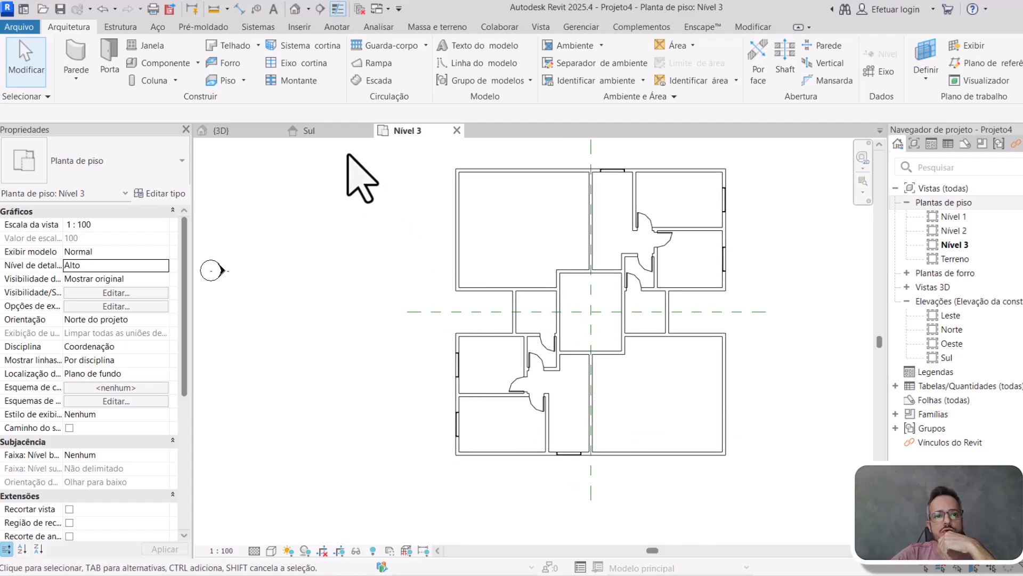
{"action": "left_click", "coordinate": [221, 130]}
{"action": "scroll", "coordinate": [554, 425], "scroll_direction": "down", "scroll_amount": 3}
{"action": "middle_click_drag", "start_coordinate": [611, 434], "coordinate": [642, 493]}
{"action": "scroll", "coordinate": [637, 418], "scroll_direction": "down", "scroll_amount": 2}
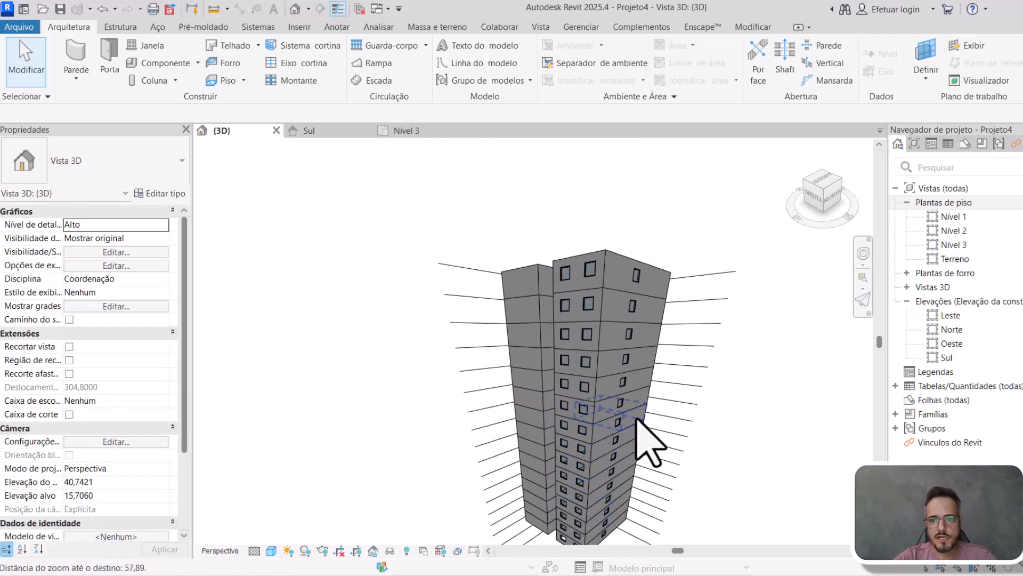
{"action": "middle_click_drag", "start_coordinate": [637, 397], "coordinate": [613, 438]}
{"action": "scroll", "coordinate": [561, 331], "scroll_direction": "up", "scroll_amount": 3}
{"action": "left_click", "coordinate": [561, 331]}
{"action": "middle_click_drag", "start_coordinate": [562, 327], "coordinate": [635, 344], "text": "shift"}
{"action": "double_click", "coordinate": [572, 321]}
{"action": "left_click", "coordinate": [578, 320]}
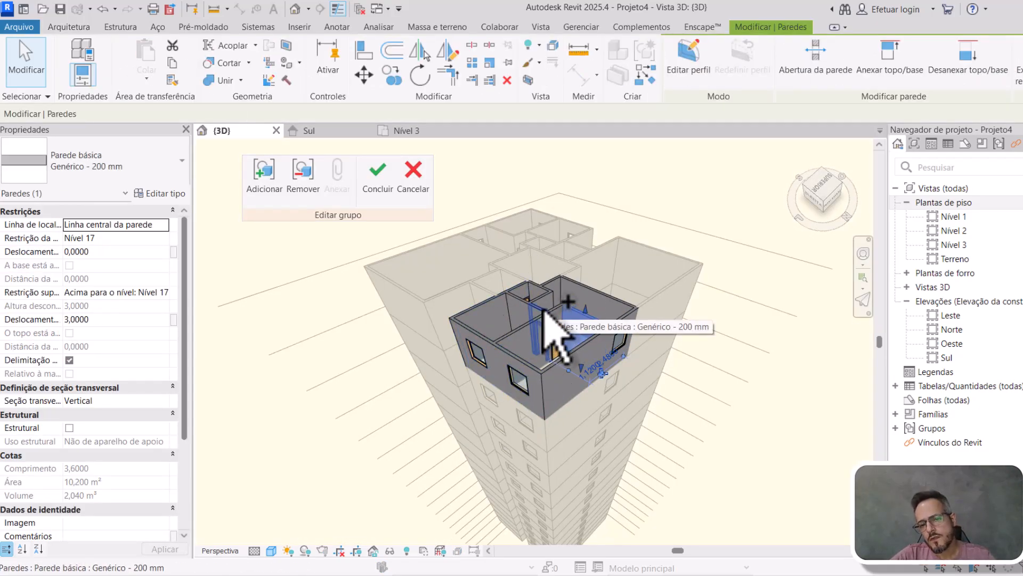
{"action": "key", "text": "ctrl+z"}
- Review the Nível 3 plan and inspect the level lines around Nível 8 in the Sul elevation
{"action": "left_click", "coordinate": [405, 130]}
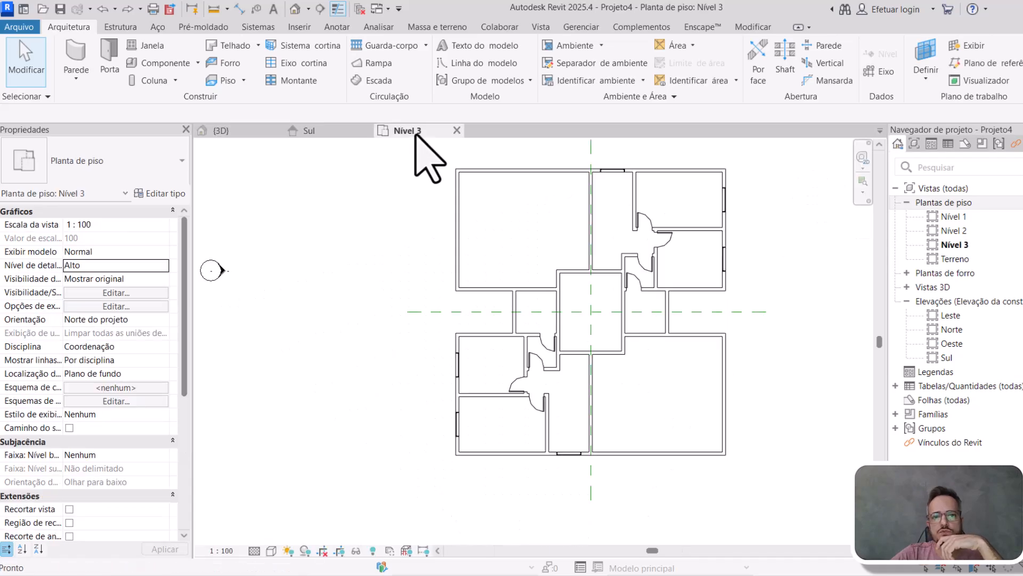
{"action": "left_click", "coordinate": [322, 132]}
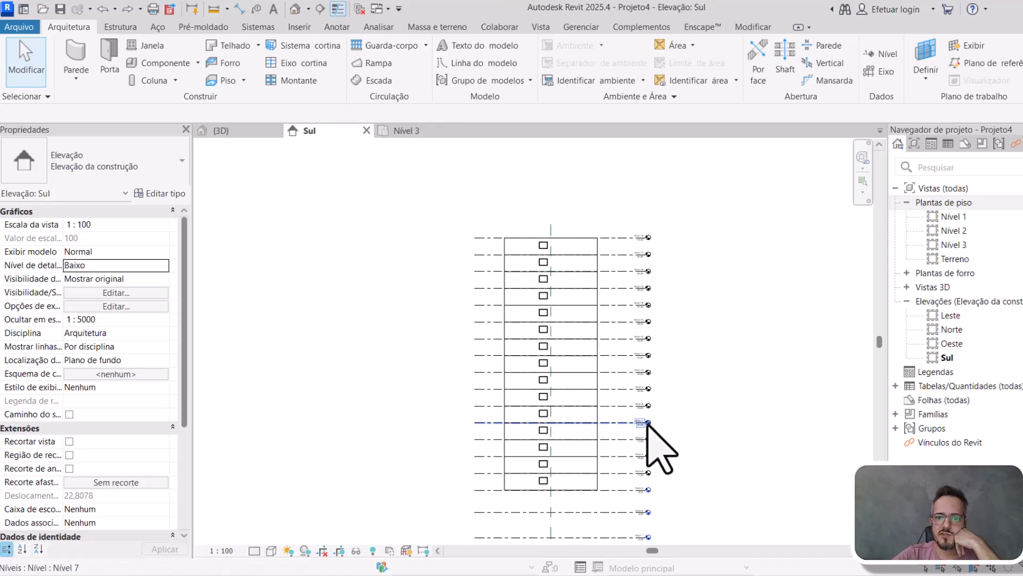
{"action": "scroll", "coordinate": [648, 435], "scroll_direction": "up", "scroll_amount": 5}
{"action": "middle_click_drag", "start_coordinate": [562, 356], "coordinate": [661, 351]}
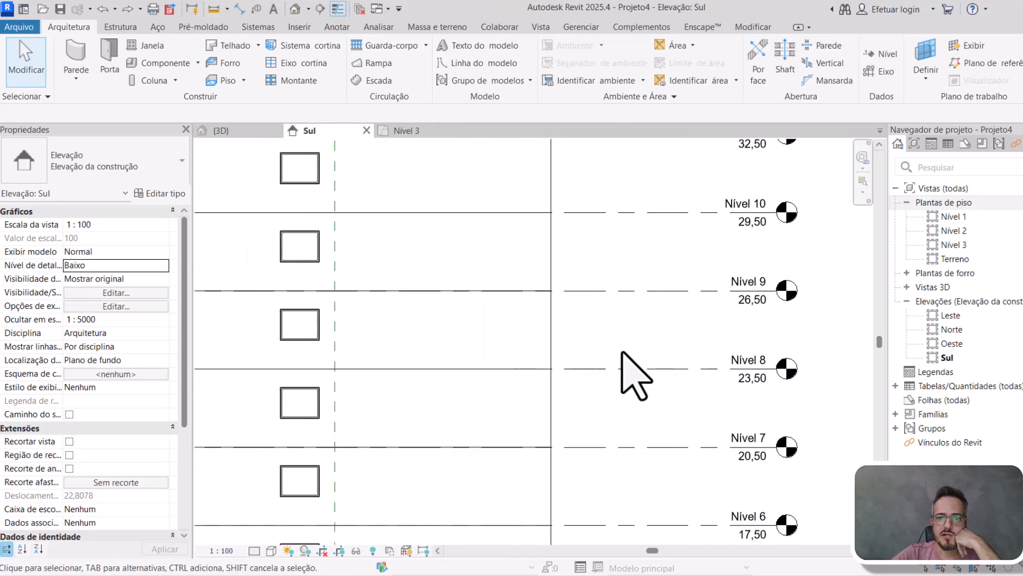
{"action": "left_click", "coordinate": [617, 367]}
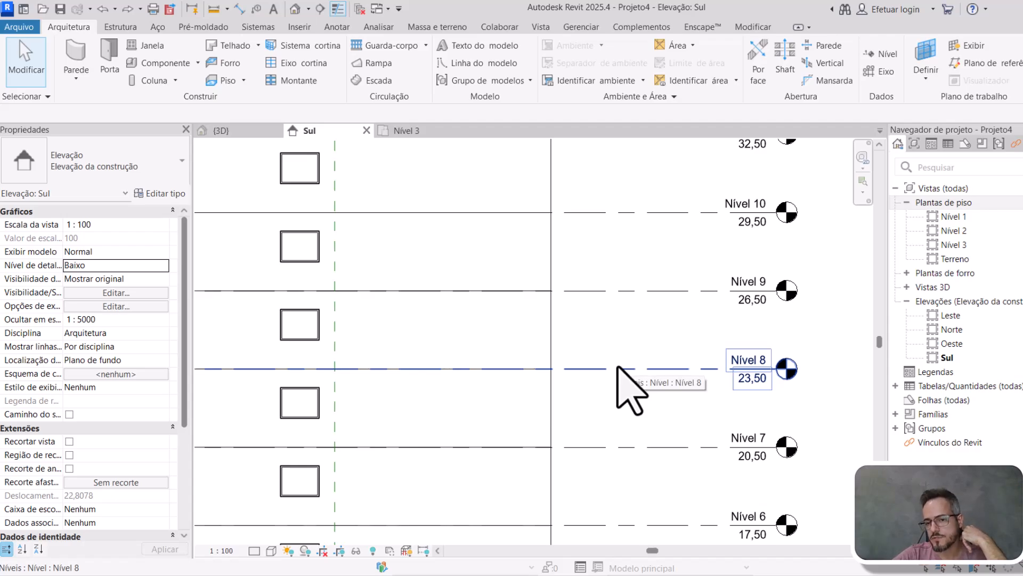
{"action": "middle_click_drag", "start_coordinate": [740, 362], "coordinate": [722, 352]}
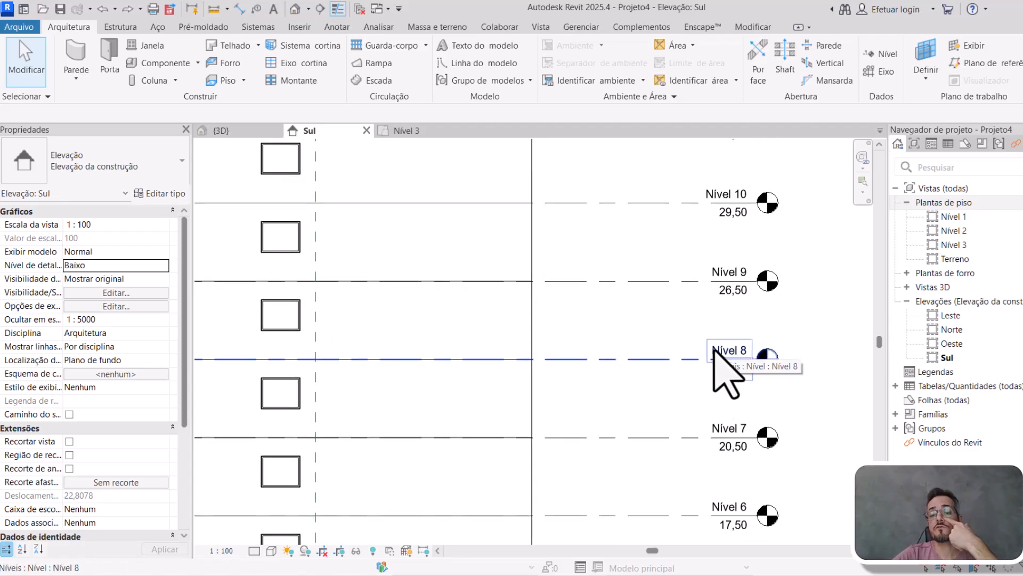
- Inspect the Apto B group on Nível 8 and the neighbouring Apto A windows in the Sul elevation
{"action": "left_click", "coordinate": [525, 323]}
{"action": "middle_click_drag", "start_coordinate": [525, 323], "coordinate": [684, 376]}
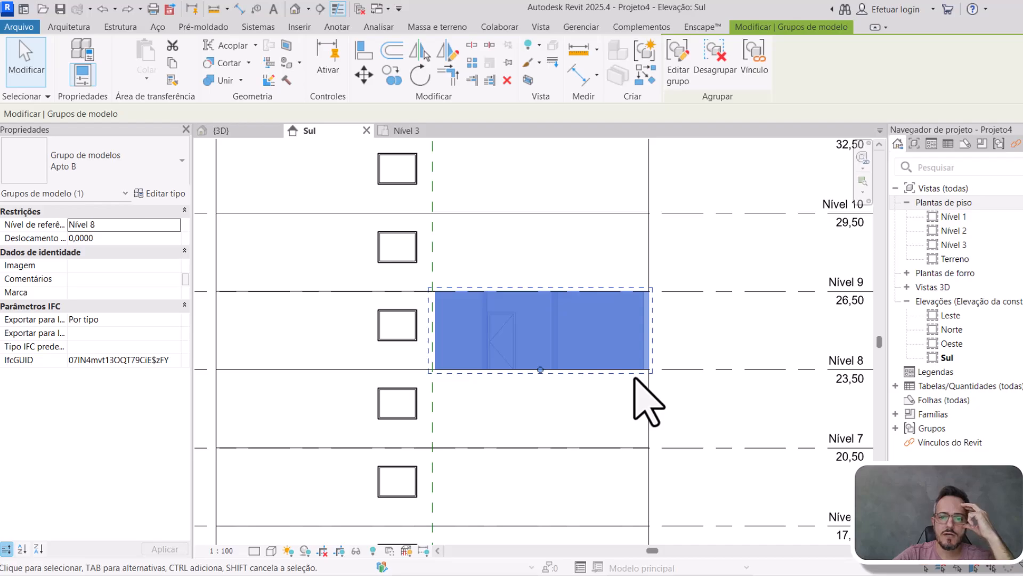
{"action": "middle_click_drag", "start_coordinate": [673, 417], "coordinate": [612, 418]}
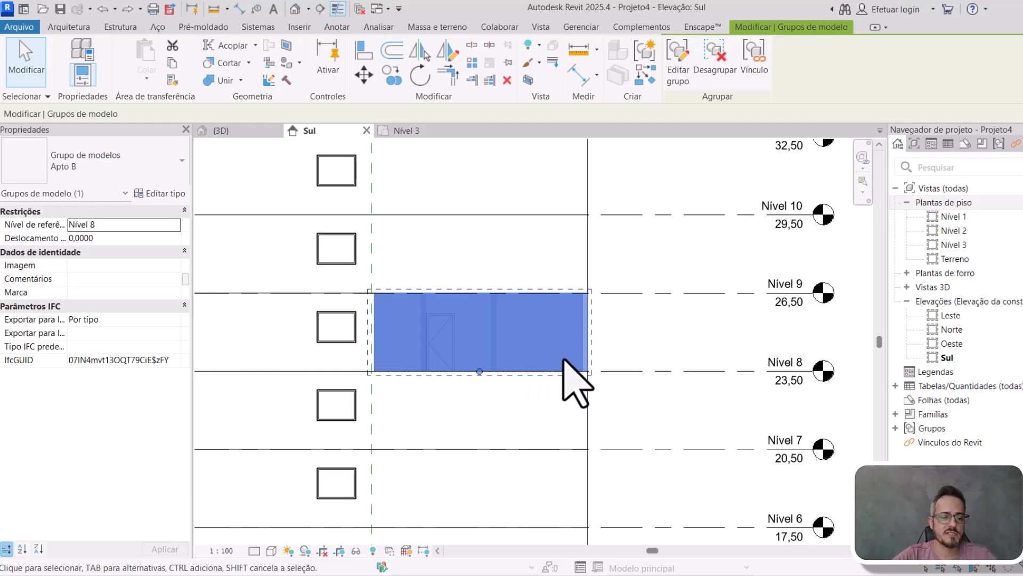
{"action": "left_click", "coordinate": [655, 359]}
{"action": "scroll", "coordinate": [679, 365], "scroll_direction": "down", "scroll_amount": 4}
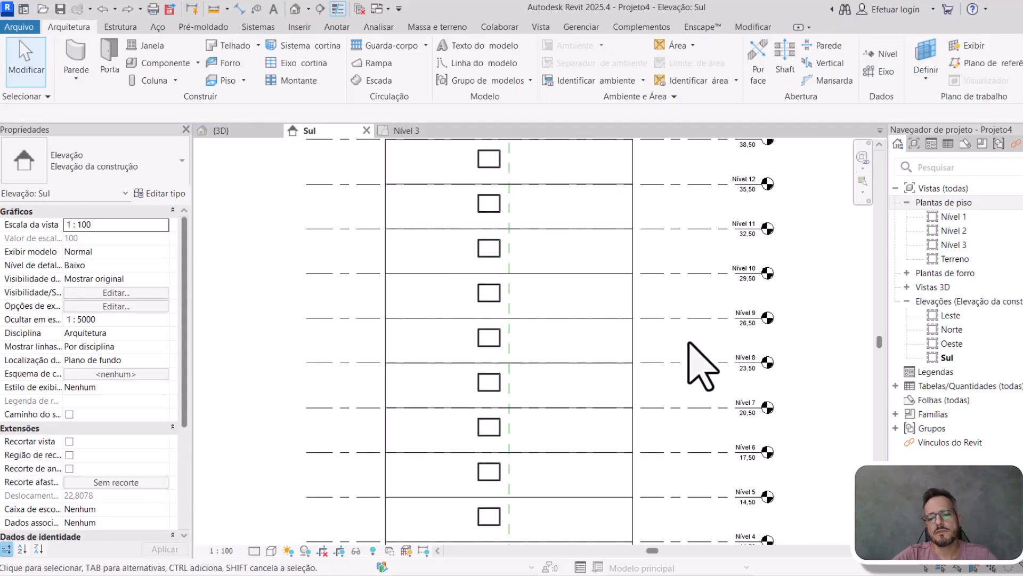
{"action": "middle_click_drag", "start_coordinate": [689, 344], "coordinate": [655, 381]}
{"action": "scroll", "coordinate": [474, 395], "scroll_direction": "up", "scroll_amount": 3}
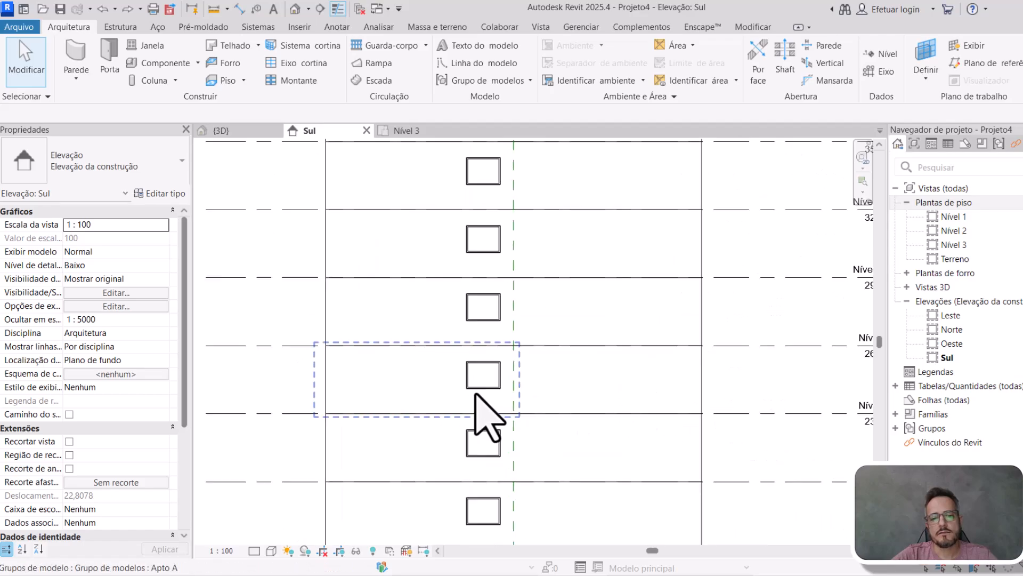
{"action": "scroll", "coordinate": [482, 391], "scroll_direction": "up", "scroll_amount": 1}
{"action": "key", "text": "Tab"}
{"action": "left_click", "coordinate": [490, 388]}
{"action": "middle_click_drag", "start_coordinate": [611, 437], "coordinate": [590, 438]}
{"action": "left_click", "coordinate": [551, 392]}
{"action": "middle_click_drag", "start_coordinate": [685, 407], "coordinate": [661, 417]}
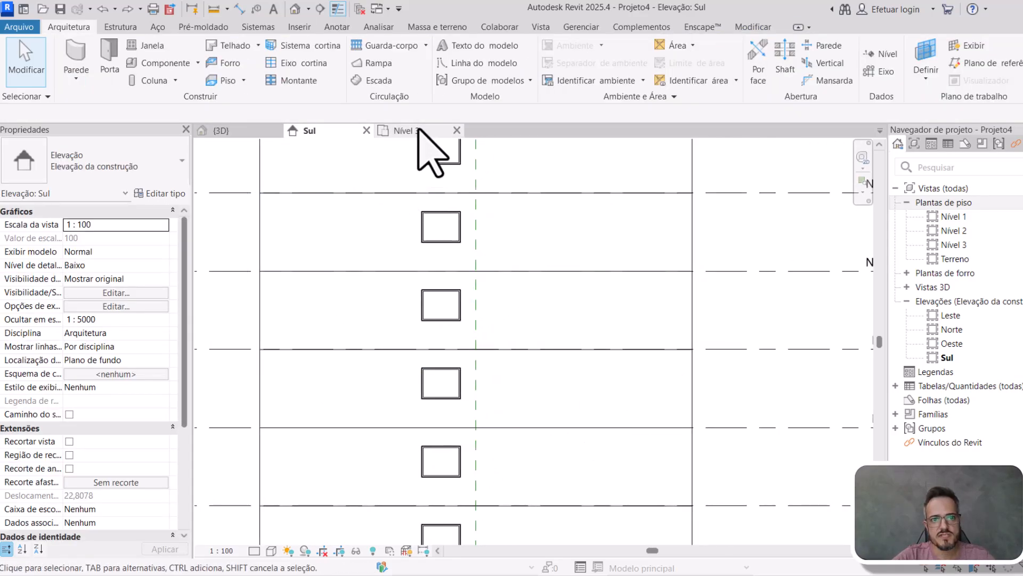
- Open the Nível 3 plan and start editing the Apto A group that has the window in its south wall
{"action": "left_click", "coordinate": [418, 129]}
{"action": "scroll", "coordinate": [483, 432], "scroll_direction": "up", "scroll_amount": 2}
{"action": "middle_click_drag", "start_coordinate": [536, 475], "coordinate": [588, 452]}
{"action": "scroll", "coordinate": [510, 368], "scroll_direction": "up", "scroll_amount": 3}
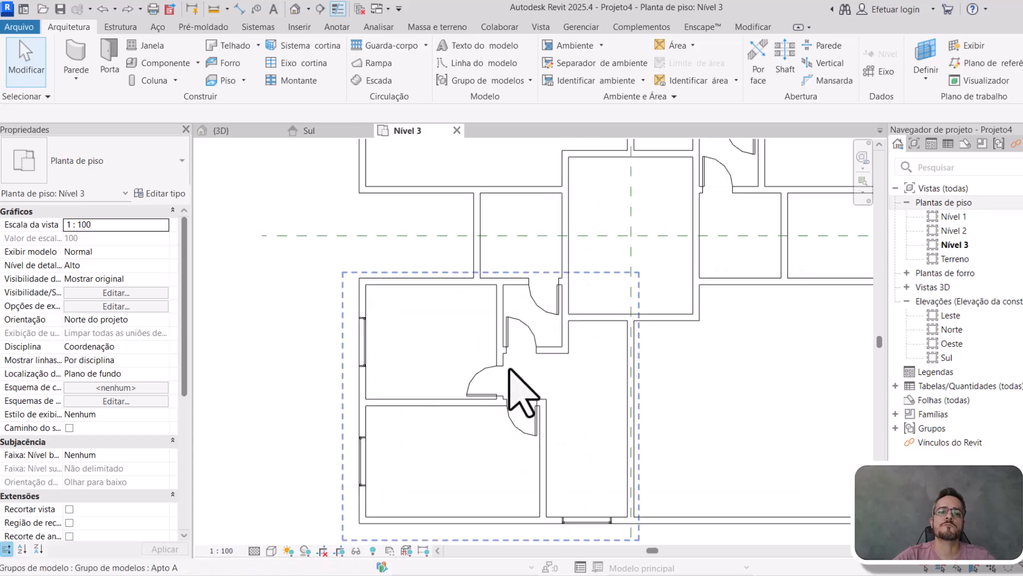
{"action": "middle_click_drag", "start_coordinate": [509, 369], "coordinate": [536, 348]}
{"action": "scroll", "coordinate": [536, 348], "scroll_direction": "up", "scroll_amount": 1}
{"action": "left_click", "coordinate": [548, 294]}
{"action": "left_click", "coordinate": [678, 61]}
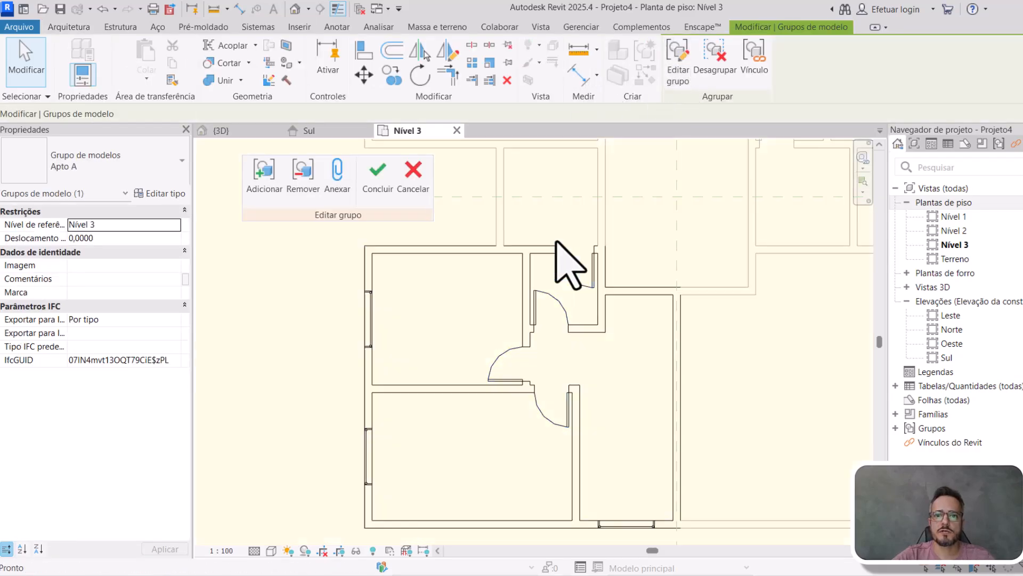
- Review the level properties of the doors and west windows inside the Apto A group, and finish group editing
{"action": "left_click", "coordinate": [559, 311]}
{"action": "left_click", "coordinate": [589, 282], "text": "ctrl"}
{"action": "left_click", "coordinate": [525, 365], "text": "ctrl"}
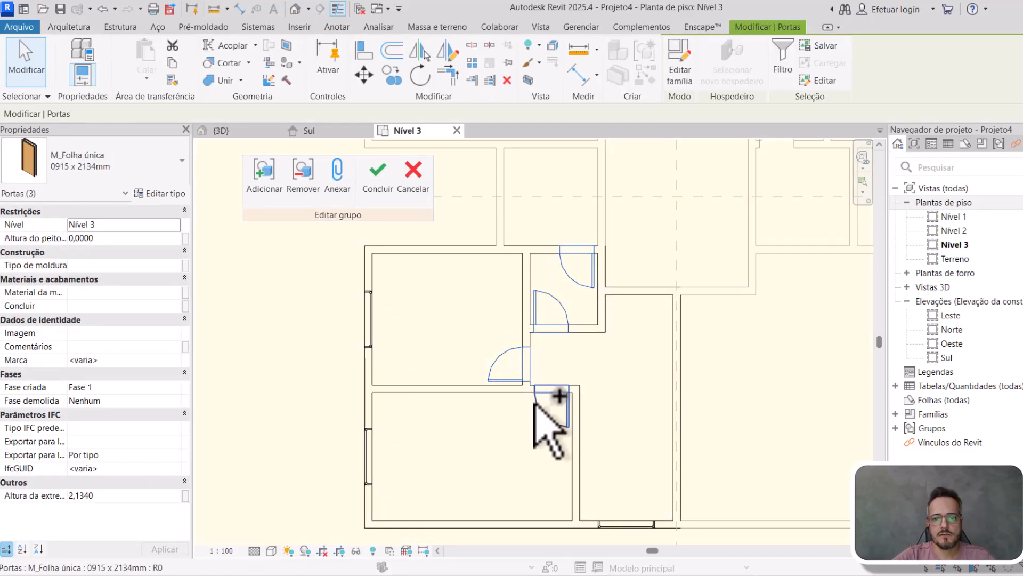
{"action": "left_click", "coordinate": [369, 458]}
{"action": "left_click", "coordinate": [367, 334], "text": "ctrl"}
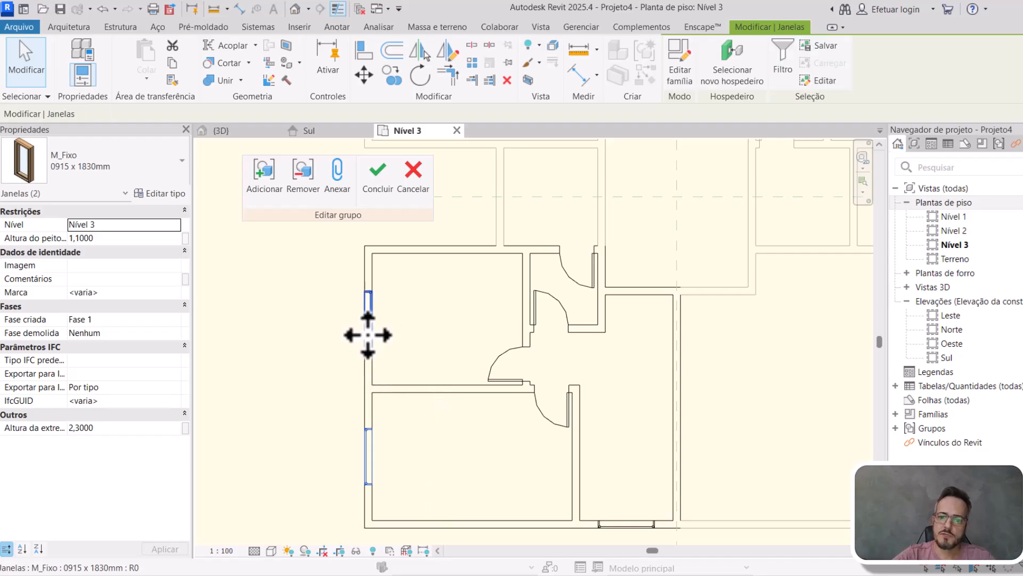
{"action": "scroll", "coordinate": [523, 408], "scroll_direction": "down", "scroll_amount": 2}
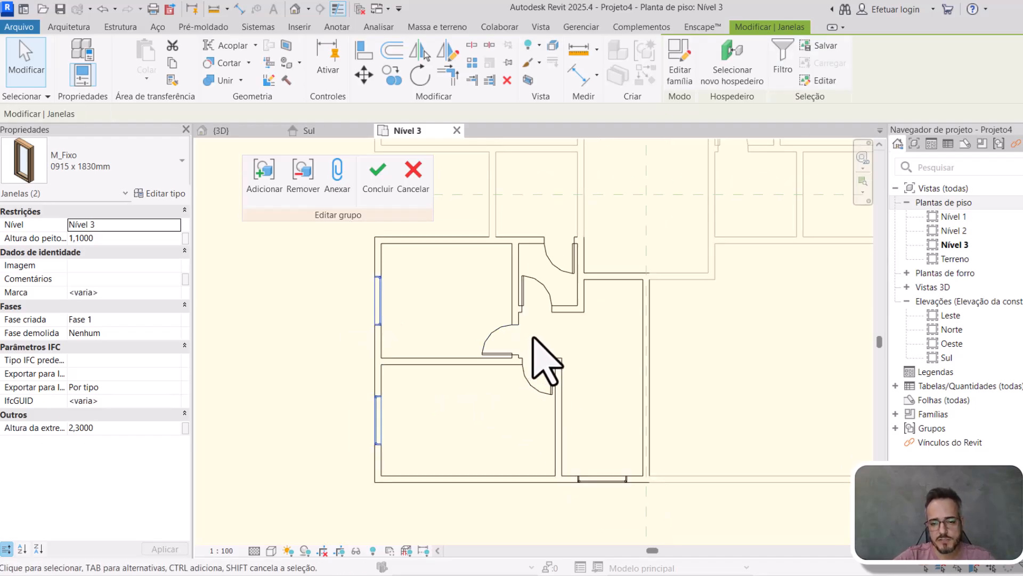
{"action": "middle_click_drag", "start_coordinate": [557, 351], "coordinate": [551, 376]}
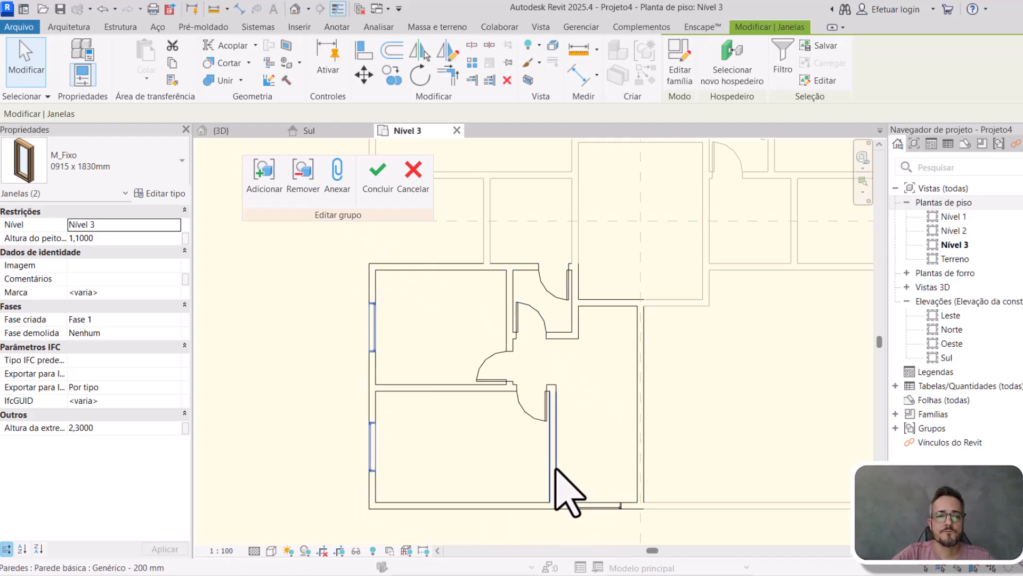
{"action": "left_click", "coordinate": [377, 188]}
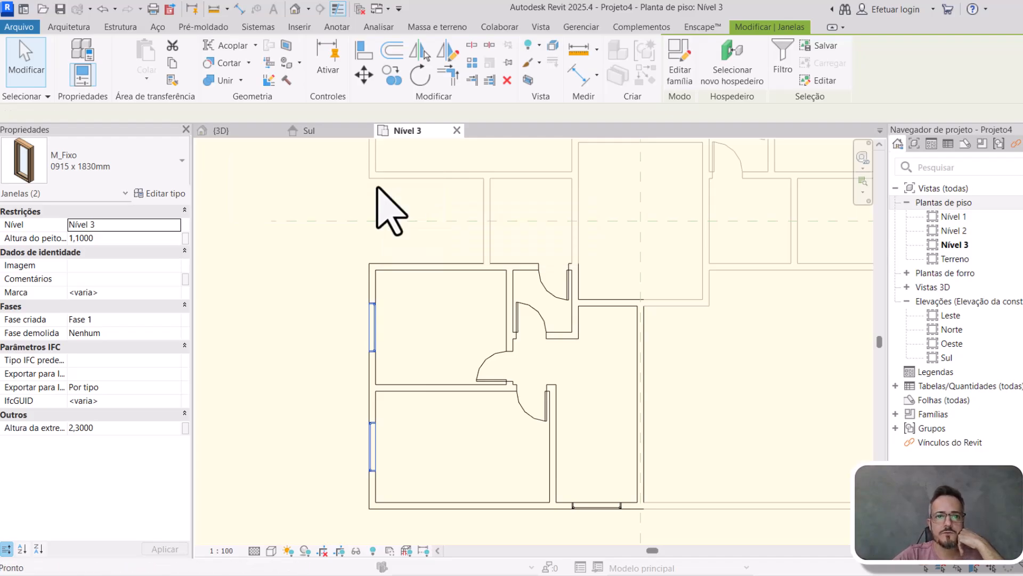
- Select the southwest Apto A group on Nível 3 and examine which walls belong to it
{"action": "left_click", "coordinate": [458, 309]}
{"action": "scroll", "coordinate": [485, 423], "scroll_direction": "down", "scroll_amount": 1}
{"action": "middle_click_drag", "start_coordinate": [486, 425], "coordinate": [473, 415]}
{"action": "scroll", "coordinate": [479, 419], "scroll_direction": "down", "scroll_amount": 1}
{"action": "middle_click_drag", "start_coordinate": [570, 440], "coordinate": [521, 447]}
{"action": "scroll", "coordinate": [524, 463], "scroll_direction": "up", "scroll_amount": 4}
{"action": "left_click", "coordinate": [525, 483]}
{"action": "scroll", "coordinate": [528, 486], "scroll_direction": "down", "scroll_amount": 2}
{"action": "middle_click_drag", "start_coordinate": [565, 524], "coordinate": [619, 503]}
{"action": "scroll", "coordinate": [607, 385], "scroll_direction": "up", "scroll_amount": 1}
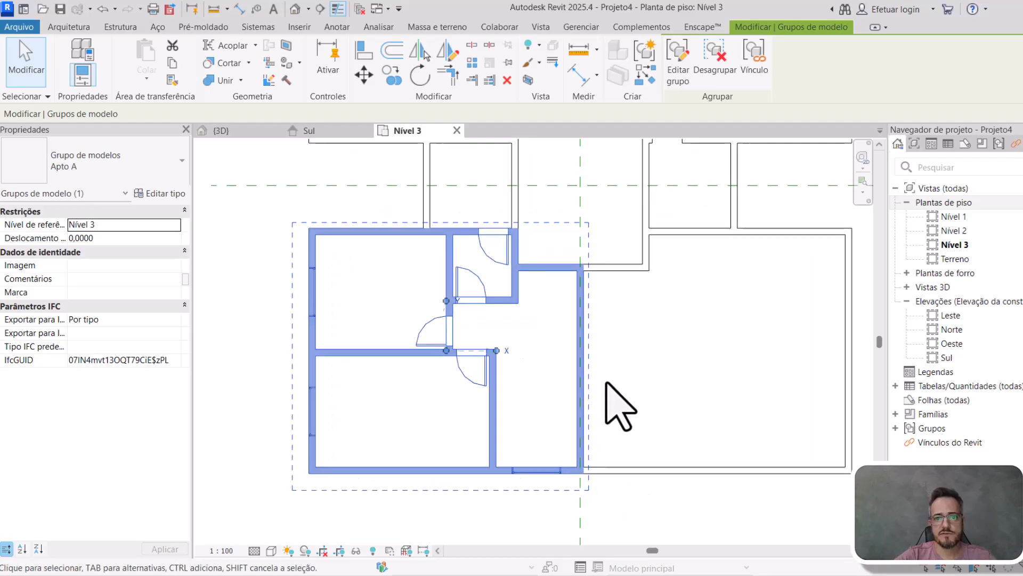
- Compare the selected Apto A group with the other apartments around the central core, and clear the selection
{"action": "scroll", "coordinate": [607, 444], "scroll_direction": "down", "scroll_amount": 1}
{"action": "middle_click_drag", "start_coordinate": [614, 377], "coordinate": [525, 388]}
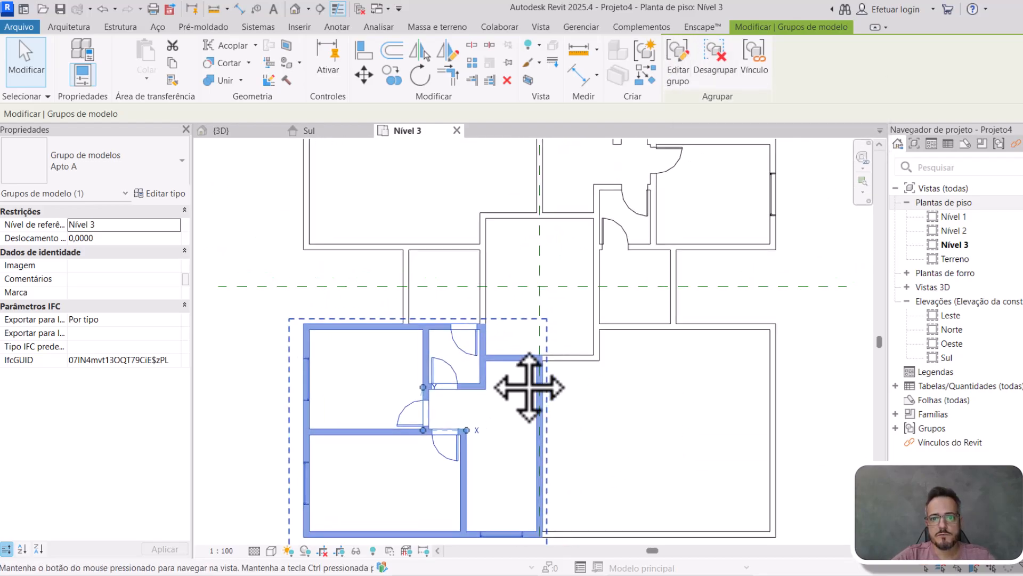
{"action": "scroll", "coordinate": [537, 354], "scroll_direction": "up", "scroll_amount": 1}
{"action": "scroll", "coordinate": [543, 388], "scroll_direction": "up", "scroll_amount": 1}
{"action": "scroll", "coordinate": [450, 274], "scroll_direction": "down", "scroll_amount": 1}
{"action": "middle_click_drag", "start_coordinate": [503, 352], "coordinate": [553, 319]}
{"action": "scroll", "coordinate": [482, 291], "scroll_direction": "down", "scroll_amount": 1}
{"action": "scroll", "coordinate": [455, 321], "scroll_direction": "down", "scroll_amount": 1}
{"action": "middle_click_drag", "start_coordinate": [465, 346], "coordinate": [468, 352]}
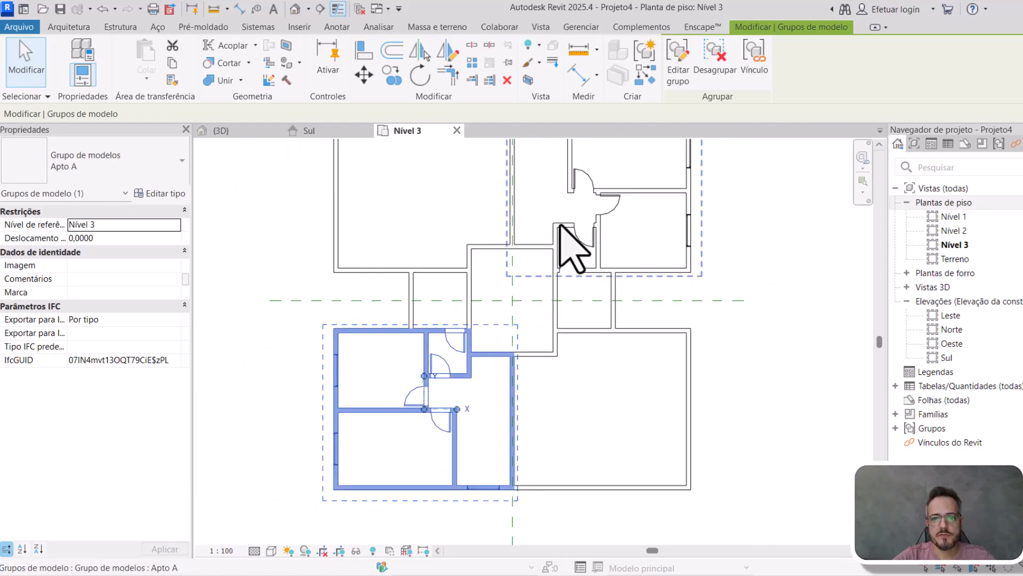
{"action": "scroll", "coordinate": [530, 325], "scroll_direction": "up", "scroll_amount": 1}
{"action": "scroll", "coordinate": [501, 296], "scroll_direction": "up", "scroll_amount": 1}
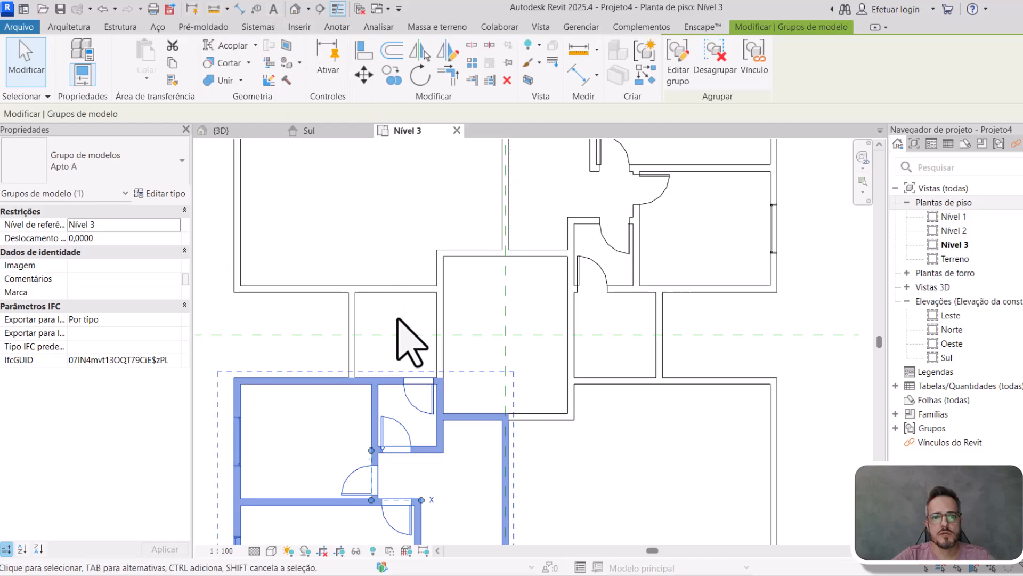
{"action": "key", "text": "Escape"}
- Inspect the individual wall inside the Apto A group that runs beside the entrance door and borders the central core
{"action": "scroll", "coordinate": [448, 426], "scroll_direction": "up", "scroll_amount": 2}
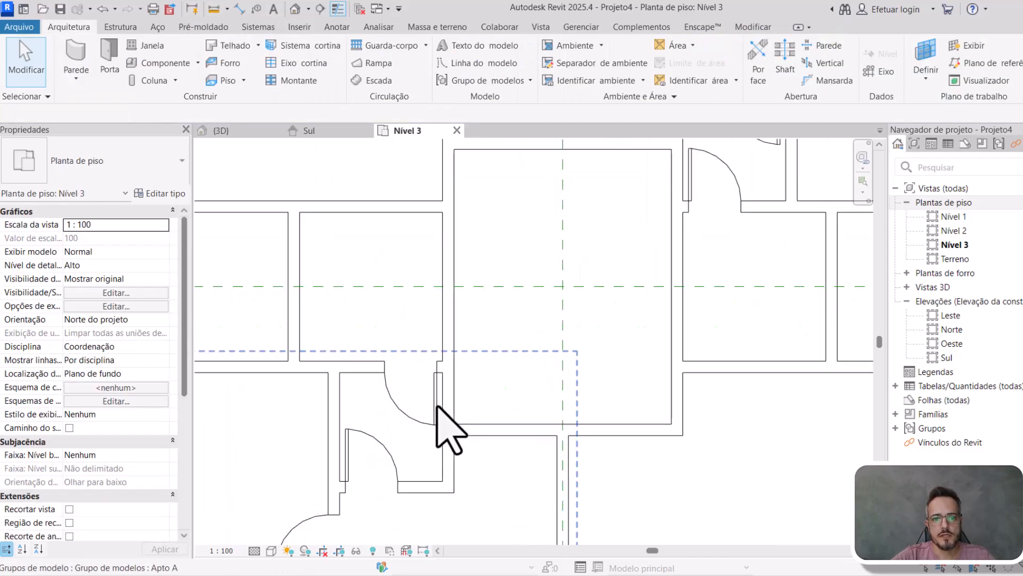
{"action": "left_click", "coordinate": [254, 550]}
{"action": "left_click", "coordinate": [269, 539]}
{"action": "scroll", "coordinate": [452, 421], "scroll_direction": "up", "scroll_amount": 1}
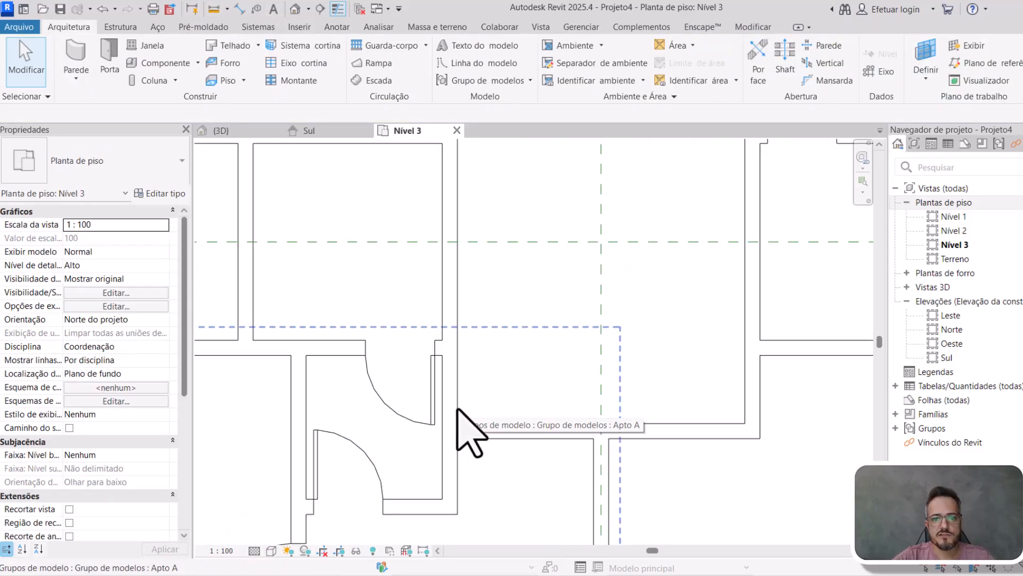
{"action": "left_click", "coordinate": [457, 409]}
{"action": "key", "text": "Tab"}
{"action": "left_click", "coordinate": [455, 401]}
{"action": "middle_click_drag", "start_coordinate": [440, 376], "coordinate": [440, 336]}
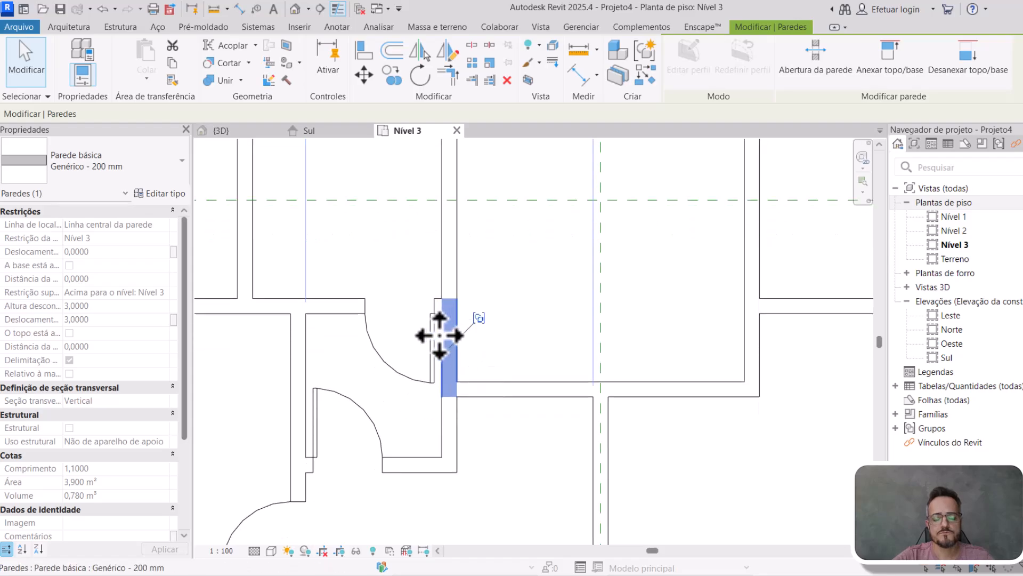
{"action": "scroll", "coordinate": [447, 383], "scroll_direction": "up", "scroll_amount": 1}
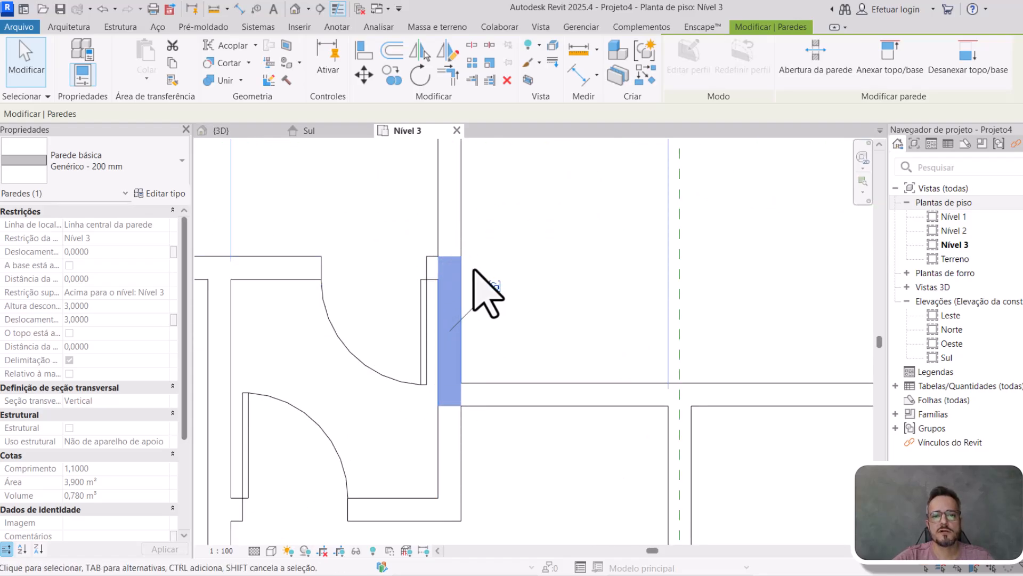
{"action": "scroll", "coordinate": [525, 297], "scroll_direction": "up", "scroll_amount": 2}
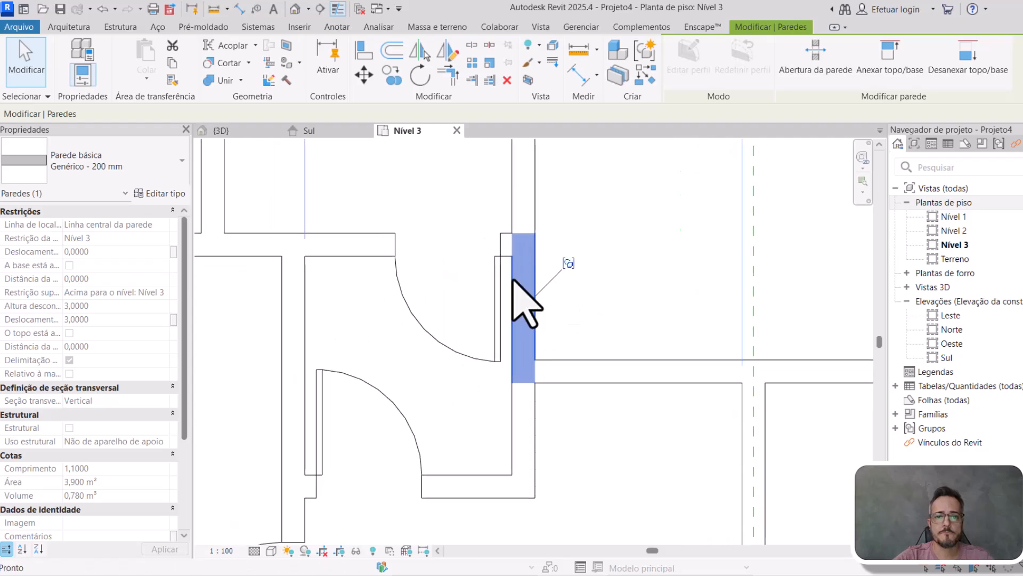
{"action": "scroll", "coordinate": [524, 286], "scroll_direction": "down", "scroll_amount": 3}
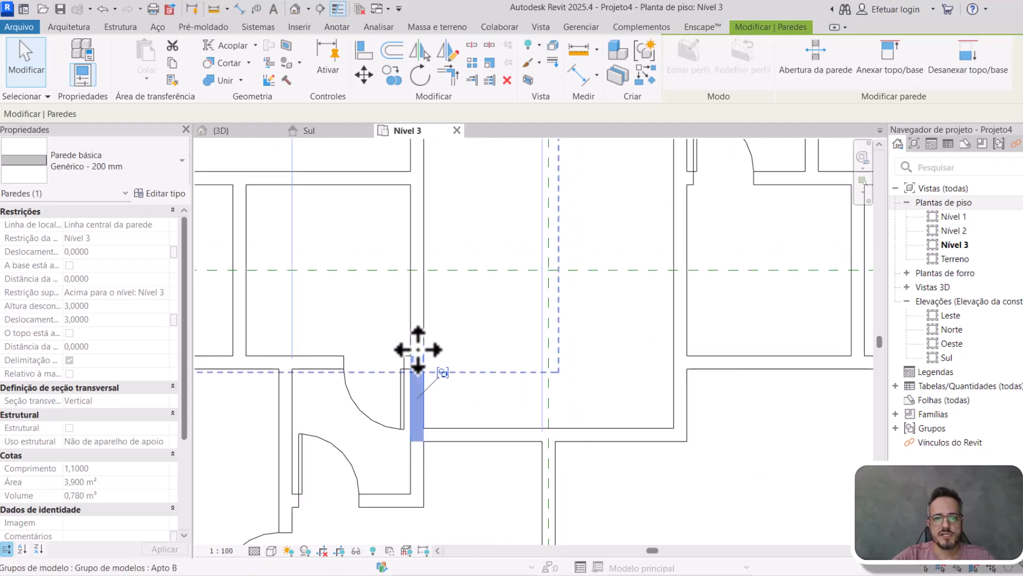
{"action": "scroll", "coordinate": [421, 388], "scroll_direction": "down", "scroll_amount": 2}
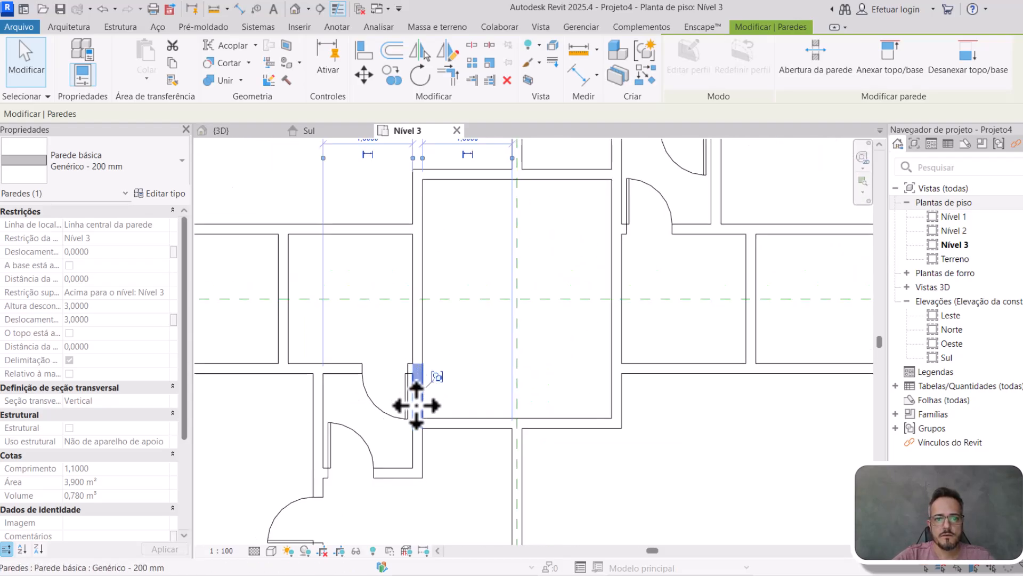
{"action": "scroll", "coordinate": [420, 415], "scroll_direction": "down", "scroll_amount": 1}
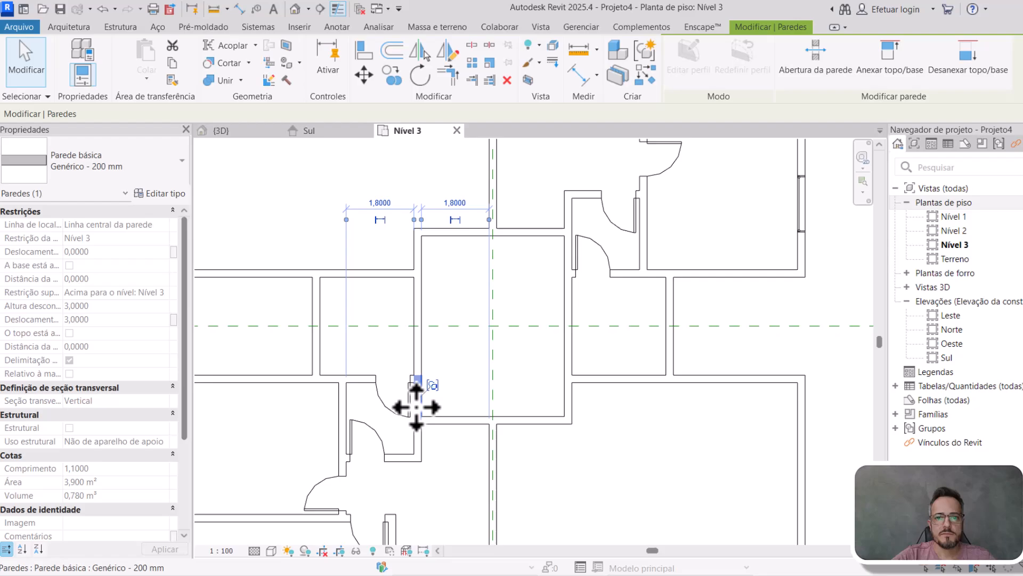
- Select the northeast Apto A group and compare its walls around the core with those of the southwest one
{"action": "left_click", "coordinate": [576, 247]}
{"action": "scroll", "coordinate": [455, 423], "scroll_direction": "up", "scroll_amount": 2}
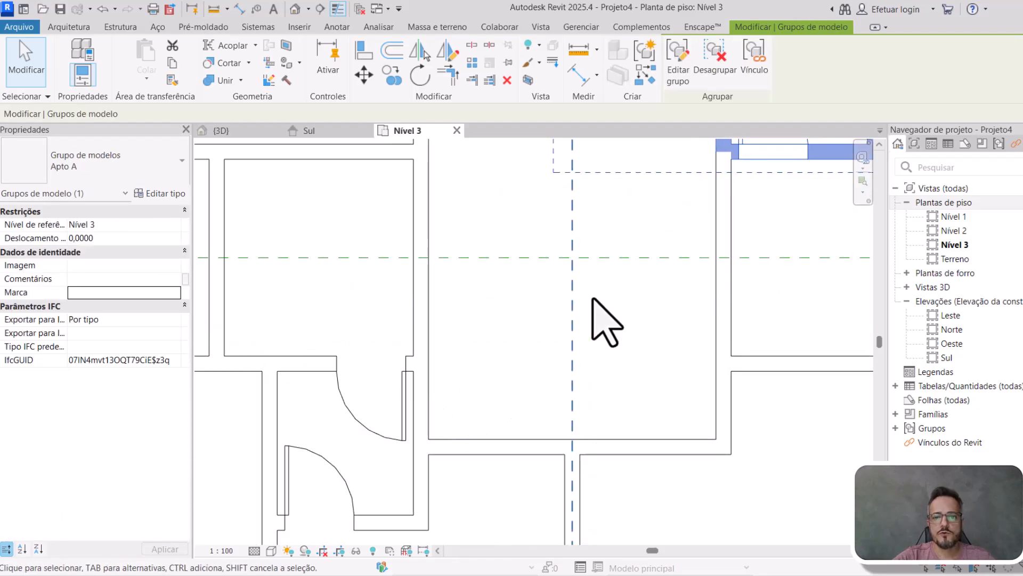
{"action": "scroll", "coordinate": [490, 373], "scroll_direction": "down", "scroll_amount": 2}
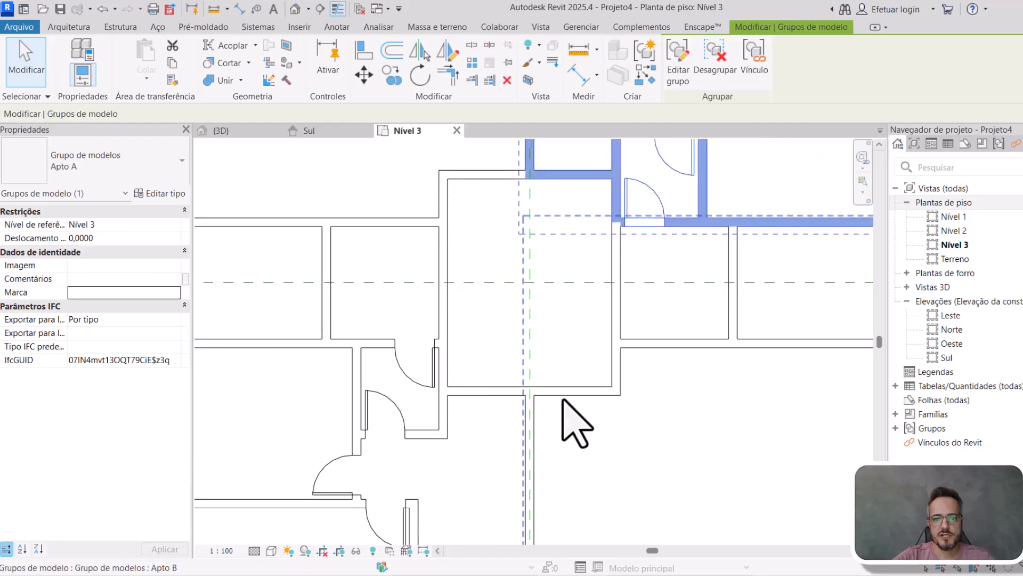
{"action": "scroll", "coordinate": [446, 381], "scroll_direction": "up", "scroll_amount": 2}
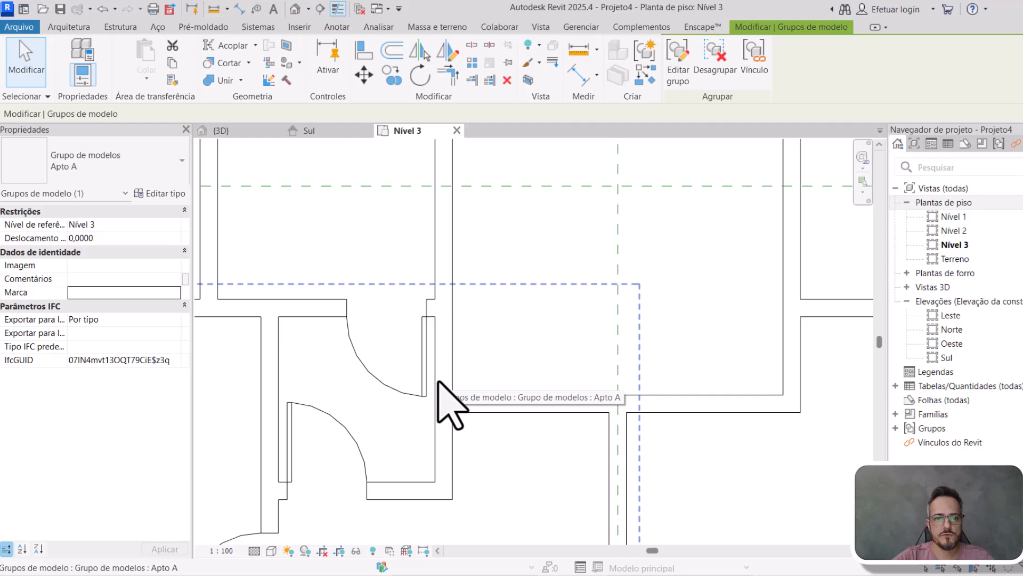
- Edit the southwest Apto A group, cut its two walls bordering the central core to the clipboard, and finish the group
{"action": "left_click", "coordinate": [438, 383]}
{"action": "scroll", "coordinate": [433, 411], "scroll_direction": "down", "scroll_amount": 2}
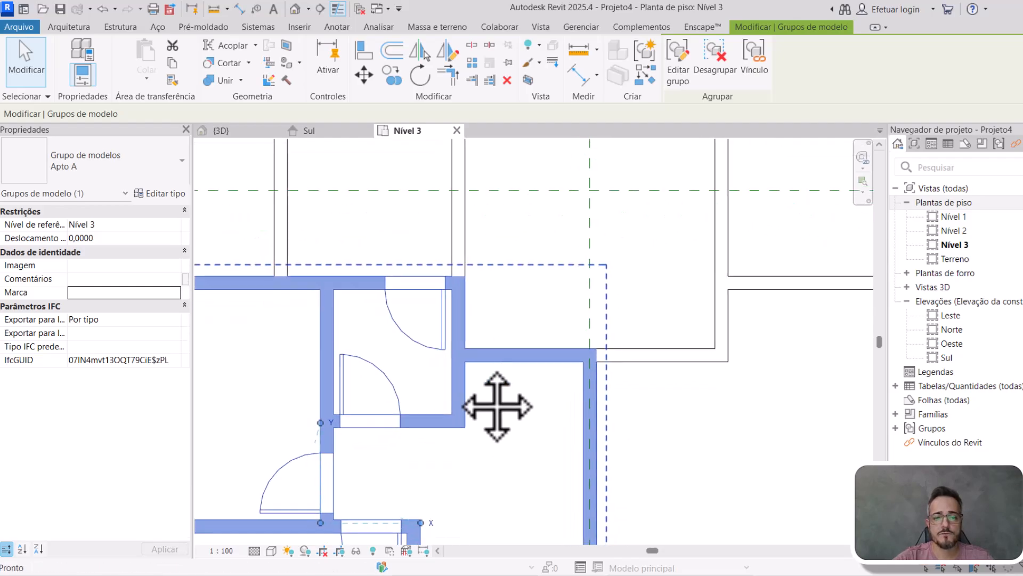
{"action": "double_click", "coordinate": [467, 371]}
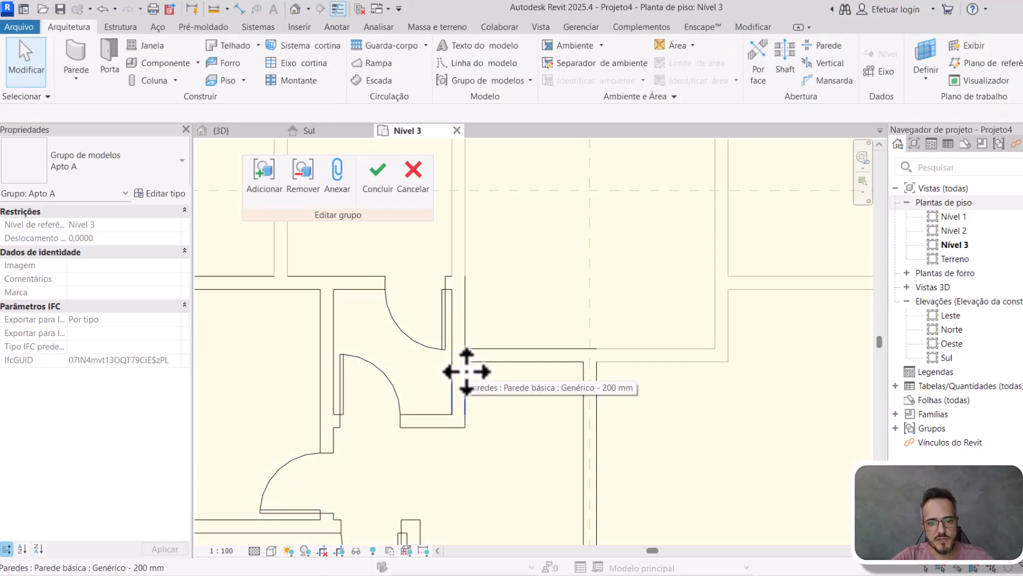
{"action": "left_click", "coordinate": [467, 370]}
{"action": "scroll", "coordinate": [475, 362], "scroll_direction": "up", "scroll_amount": 1}
{"action": "left_click", "coordinate": [483, 352]}
{"action": "left_click", "coordinate": [460, 299], "text": "ctrl"}
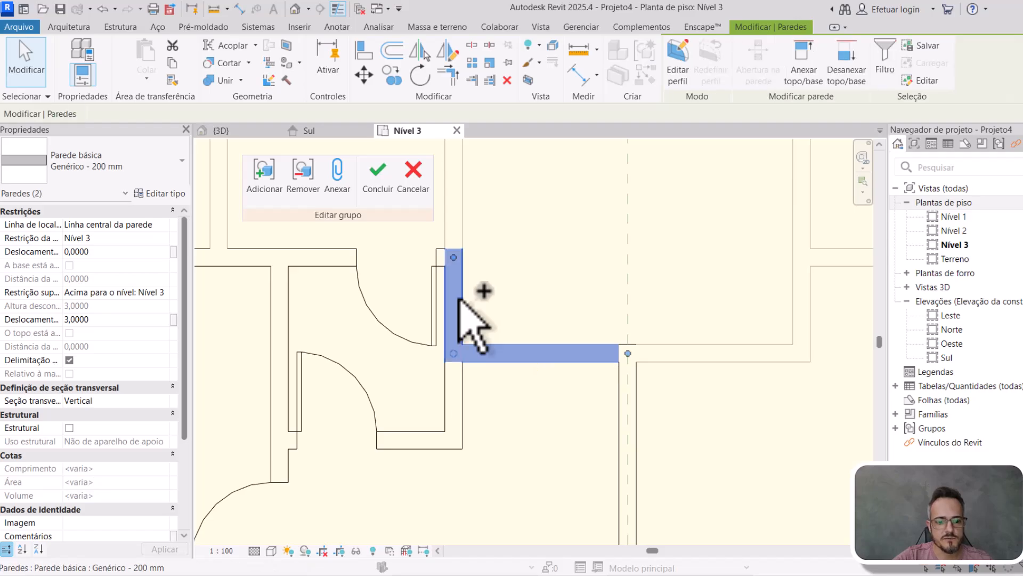
{"action": "key", "text": "Delete"}
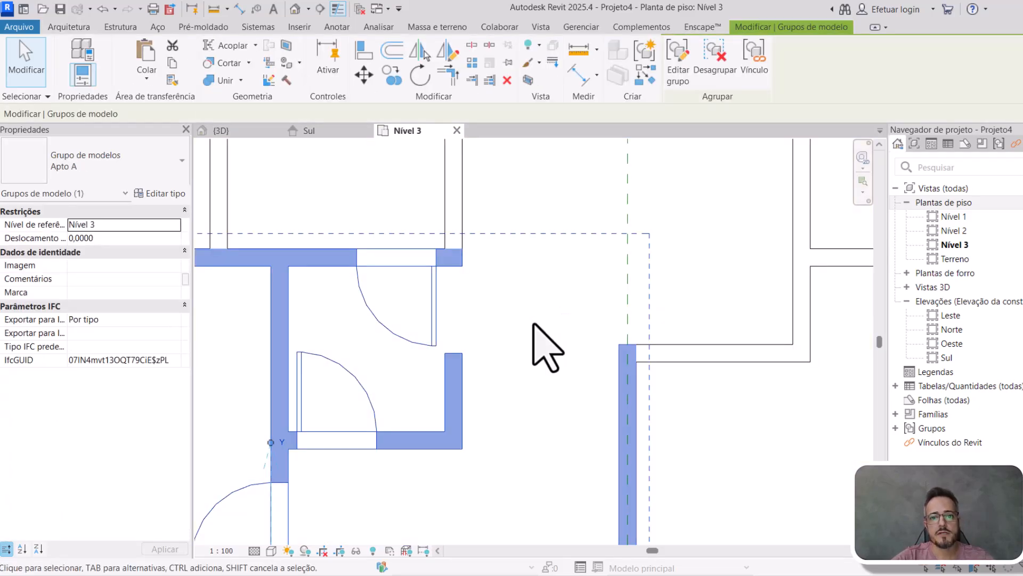
- Paste the two cut core walls aligned to the same place and create a model group from them with a name starting with Núcleo
{"action": "left_click", "coordinate": [146, 79]}
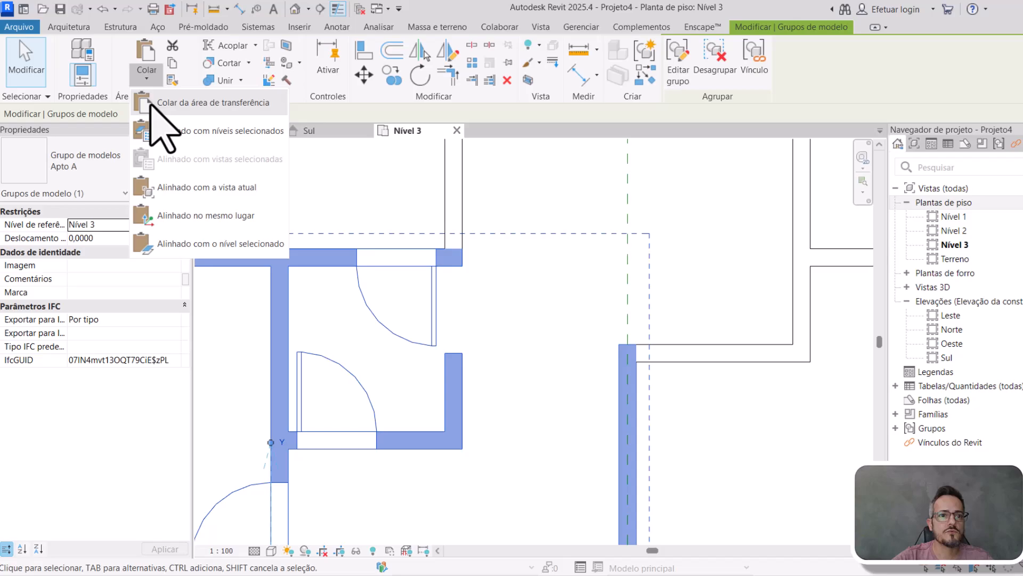
{"action": "left_click", "coordinate": [239, 213]}
{"action": "middle_click_drag", "start_coordinate": [623, 315], "coordinate": [537, 362]}
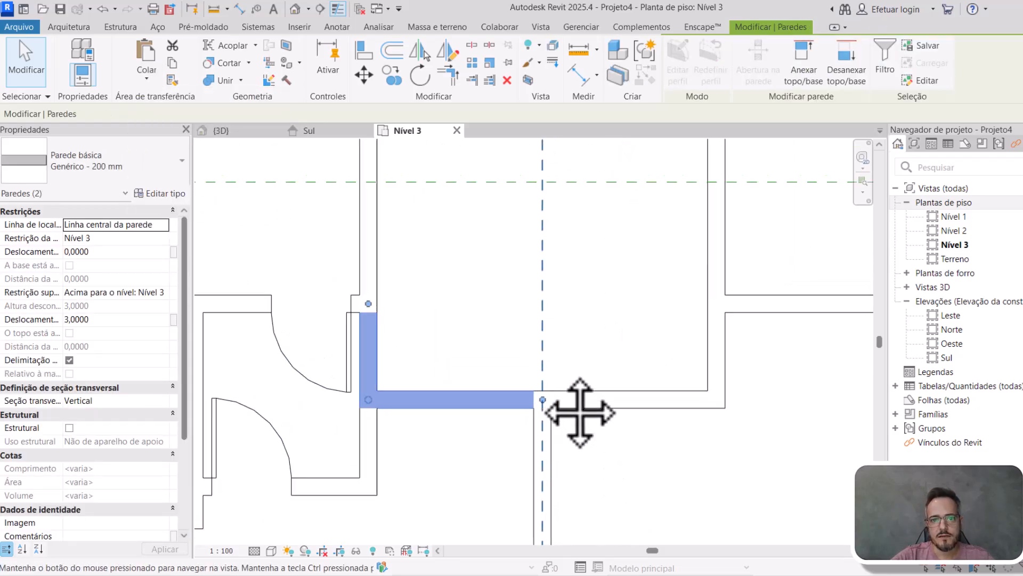
{"action": "scroll", "coordinate": [536, 362], "scroll_direction": "down", "scroll_amount": 1}
{"action": "left_click", "coordinate": [644, 51]}
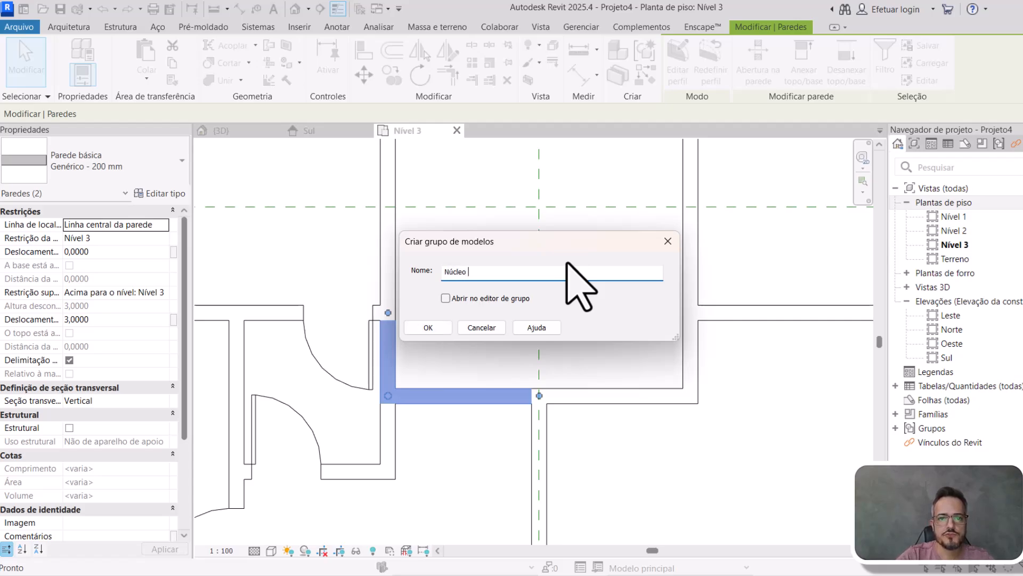
{"action": "key", "text": "Return"}
- Complete the new group's name as Núcleo tipo and open the northwest Apto B group for editing
{"action": "scroll", "coordinate": [566, 270], "scroll_direction": "down", "scroll_amount": 1}
{"action": "middle_click_drag", "start_coordinate": [566, 270], "coordinate": [440, 239]}
{"action": "double_click", "coordinate": [440, 234]}
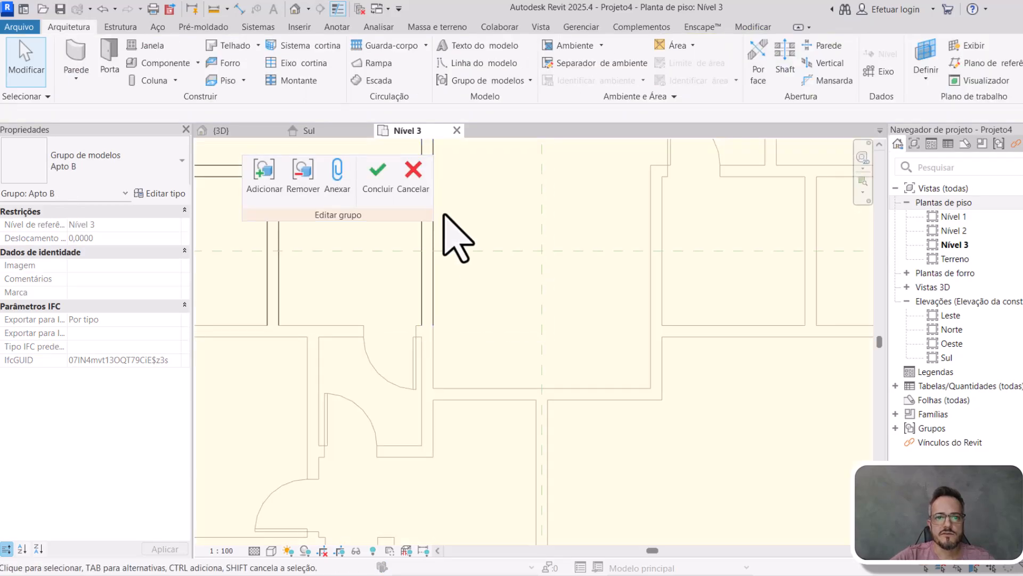
- Delete the Apto B group's vertical core wall, cut its horizontal core wall to the clipboard, and finish the group
{"action": "left_click", "coordinate": [427, 304]}
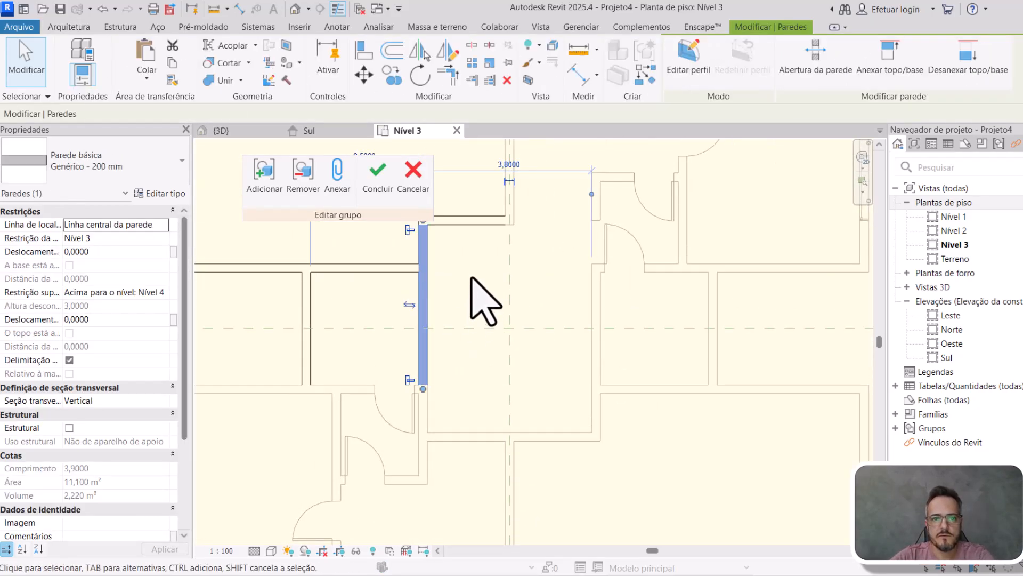
{"action": "key", "text": "Delete"}
{"action": "left_click", "coordinate": [456, 220]}
{"action": "key", "text": "Delete"}
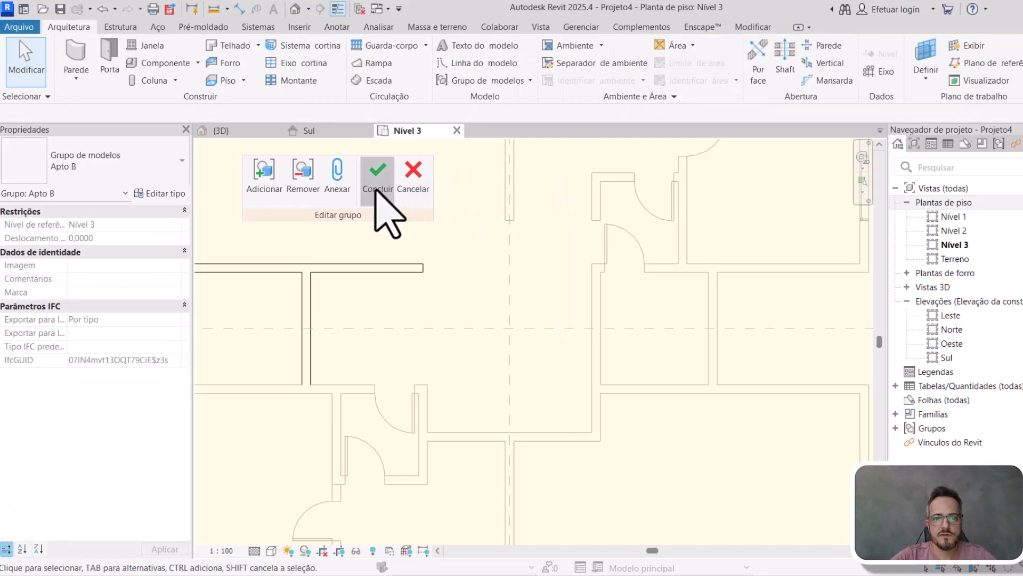
{"action": "left_click", "coordinate": [377, 181]}
- Open the Núcleo tipo group for editing and check the available aligned paste options
{"action": "double_click", "coordinate": [429, 408]}
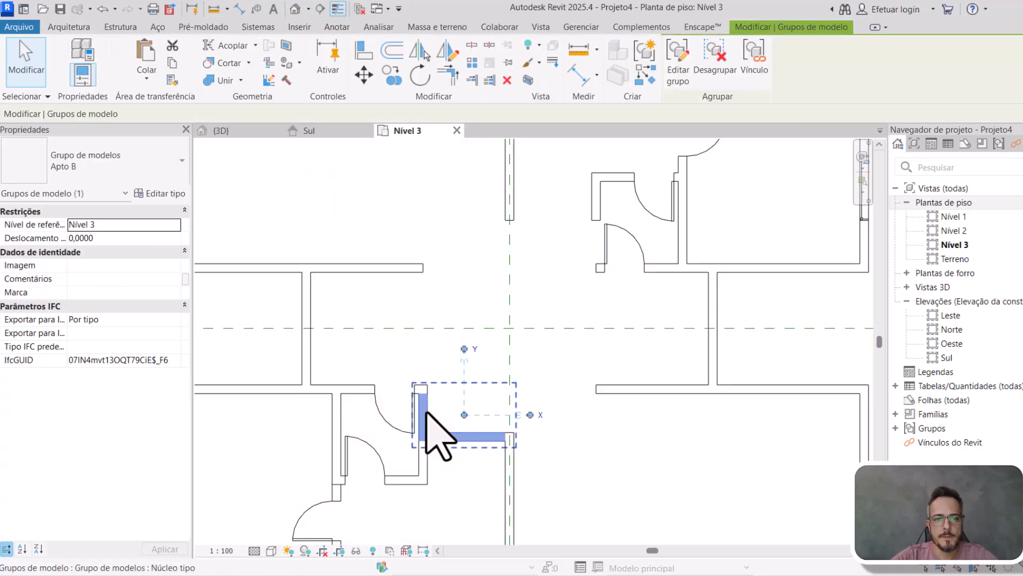
{"action": "left_click", "coordinate": [737, 26]}
{"action": "left_click", "coordinate": [145, 78]}
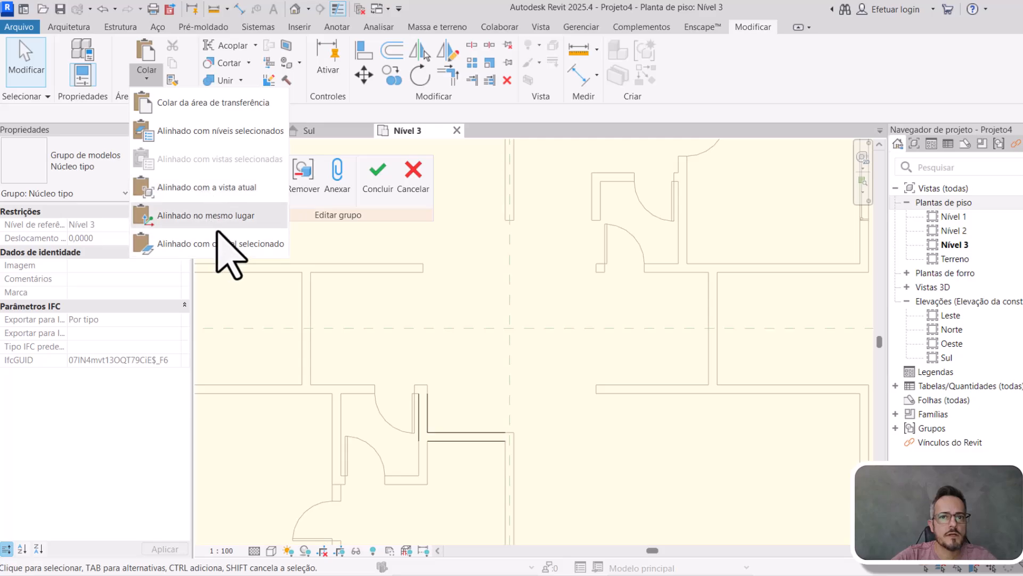
{"action": "left_click", "coordinate": [215, 214]}
- Assign the keyboard shortcut Ctrl+Shift+V to the paste command Alinhado com a vista atual
{"action": "type", "text": "s"}
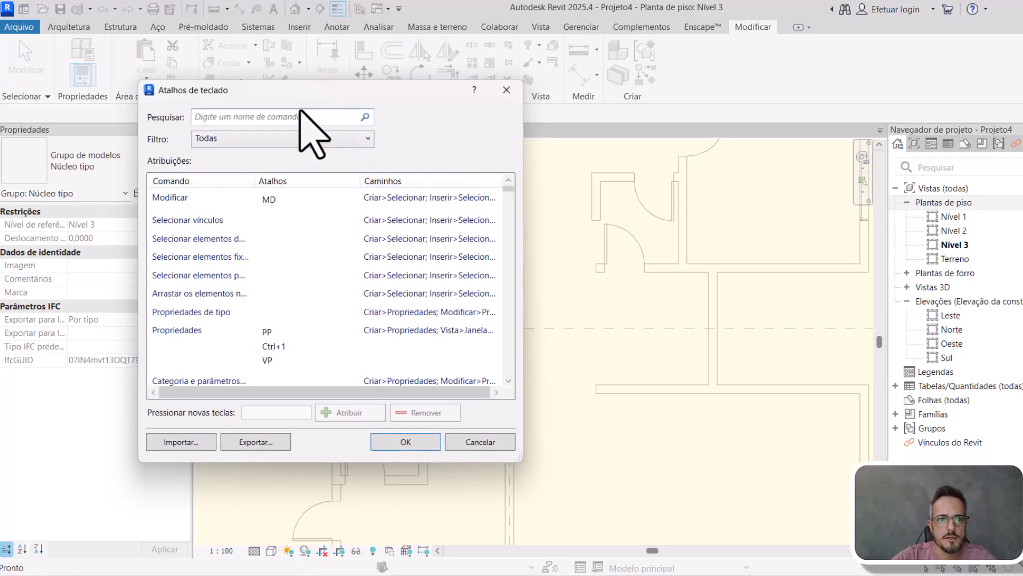
{"action": "type", "text": "colar"}
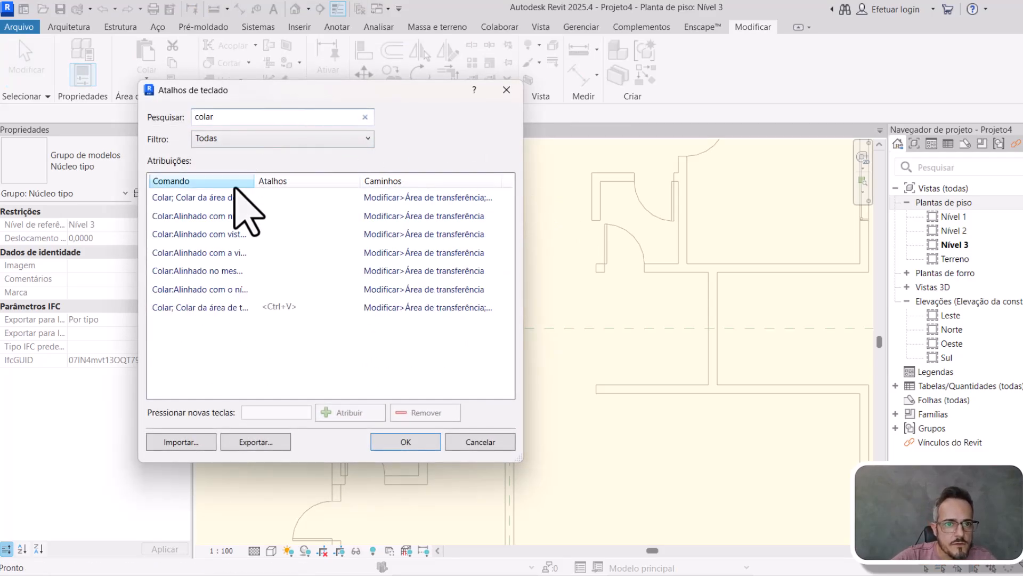
{"action": "left_click_drag", "start_coordinate": [252, 181], "coordinate": [340, 181]}
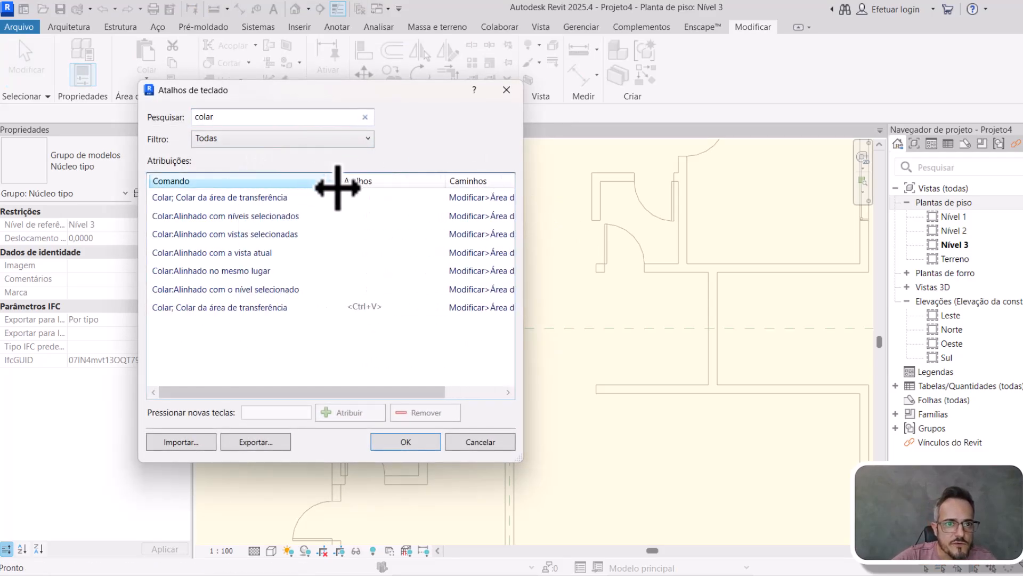
{"action": "left_click", "coordinate": [245, 253]}
{"action": "key", "text": "ctrl+shift+v"}
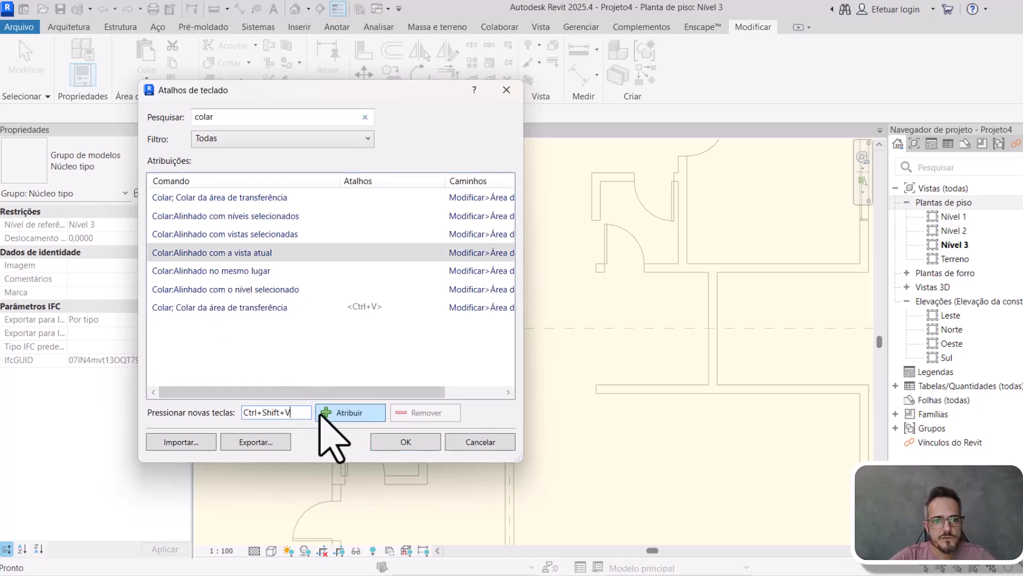
{"action": "left_click", "coordinate": [347, 413]}
{"action": "left_click", "coordinate": [405, 442]}
- Paste the cut wall aligned to the current view and trim it to a corner with the core's west wall
{"action": "key", "text": "ctrl+shift+v"}
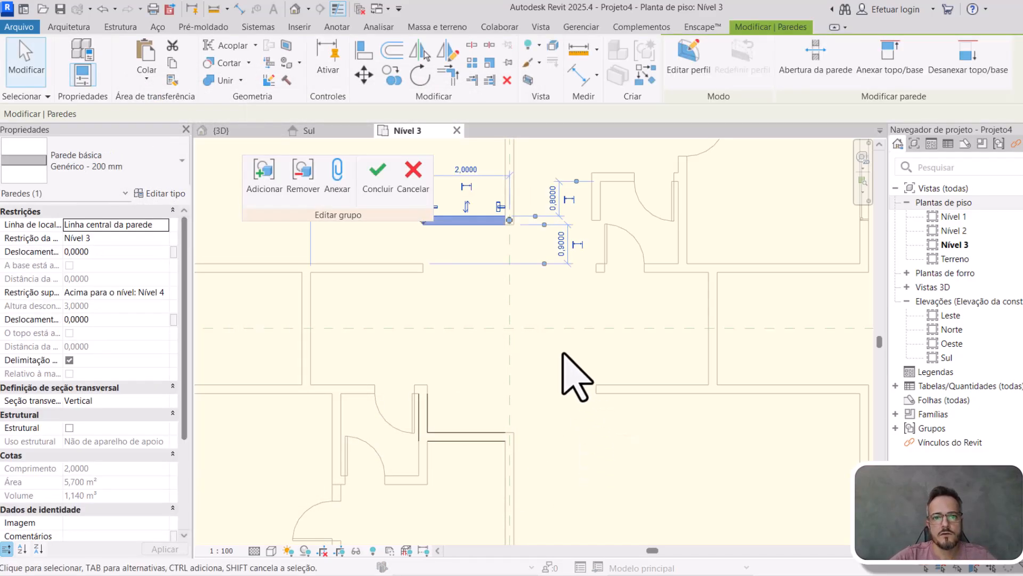
{"action": "middle_click_drag", "start_coordinate": [539, 333], "coordinate": [533, 362]}
{"action": "key", "text": "t"}
{"action": "key", "text": "r"}
{"action": "left_click", "coordinate": [420, 441]}
{"action": "left_click", "coordinate": [469, 248]}
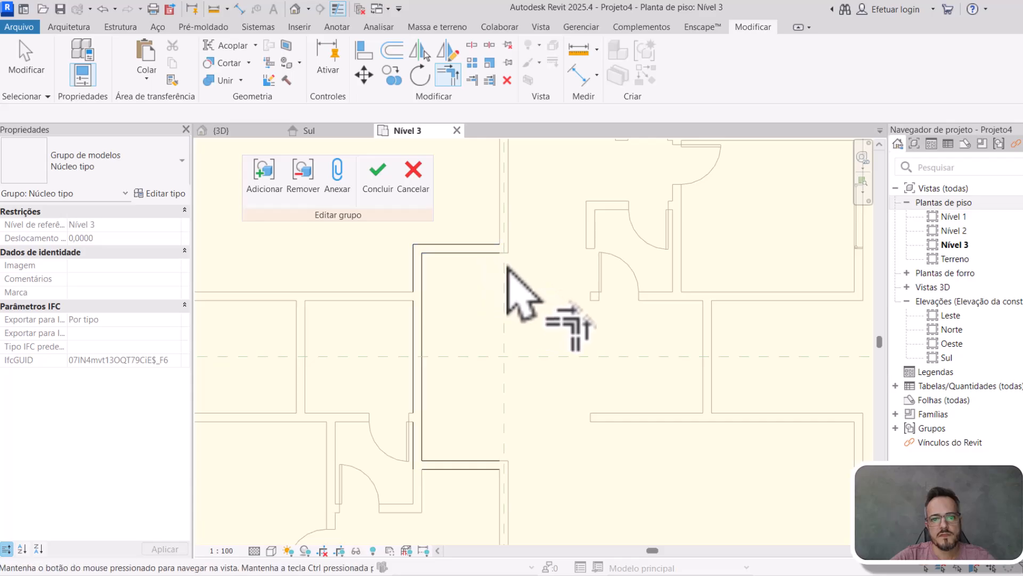
{"action": "scroll", "coordinate": [426, 218], "scroll_direction": "down", "scroll_amount": 2}
{"action": "key", "text": "Escape"}
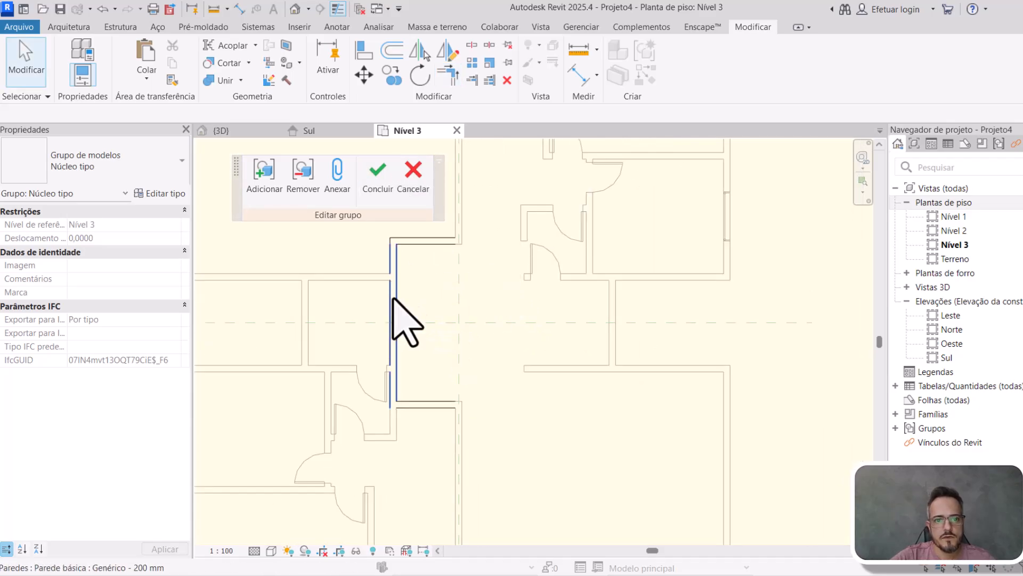
- Mirror the core's west wall about the vertical central reference plane
{"action": "left_click", "coordinate": [395, 309]}
{"action": "key", "text": "m"}
{"action": "key", "text": "m"}
{"action": "left_click", "coordinate": [462, 293]}
{"action": "key", "text": "Escape"}
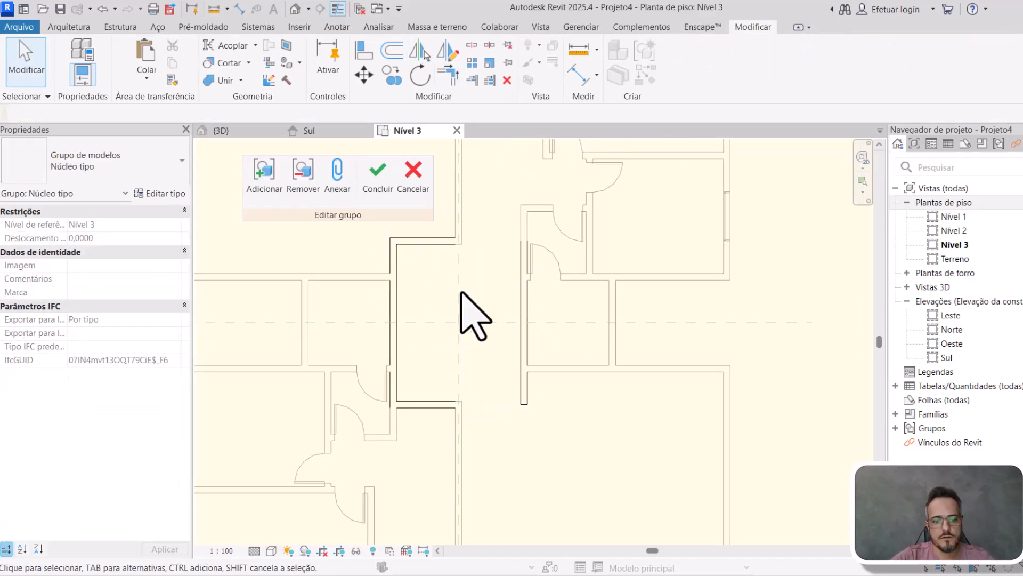
- Trim the core's north and south walls to corners with the mirrored east wall and finish the Núcleo tipo group
{"action": "key", "text": "t"}
{"action": "key", "text": "r"}
{"action": "left_click", "coordinate": [434, 241]}
{"action": "left_click", "coordinate": [525, 298]}
{"action": "left_click", "coordinate": [524, 309]}
{"action": "left_click", "coordinate": [444, 401]}
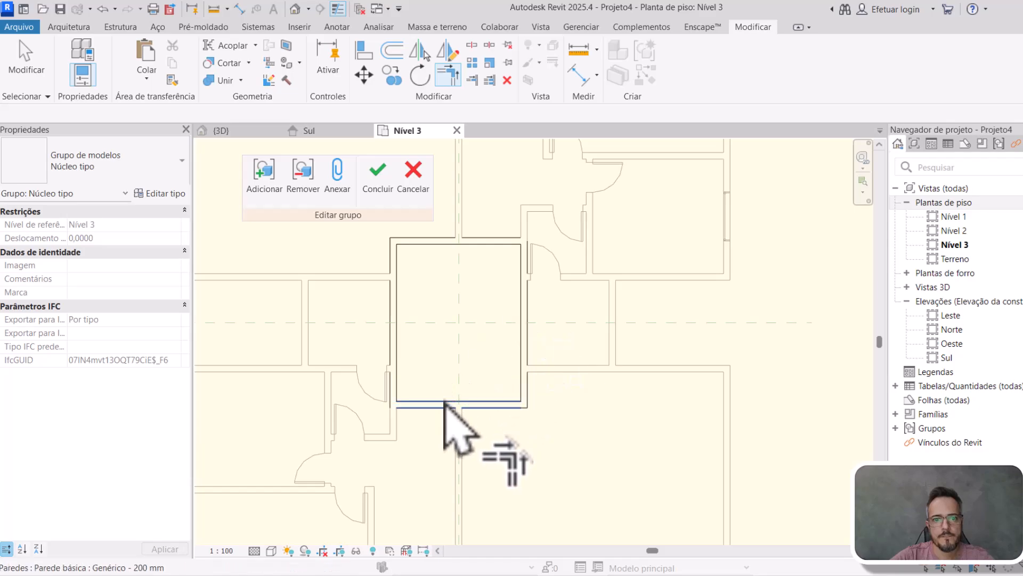
{"action": "left_click", "coordinate": [378, 171]}
- Inspect the northeast Apto A and southeast Apto B groups where they meet the central core
{"action": "middle_click_drag", "start_coordinate": [672, 408], "coordinate": [686, 413]}
{"action": "left_click", "coordinate": [685, 413]}
{"action": "left_click", "coordinate": [537, 228]}
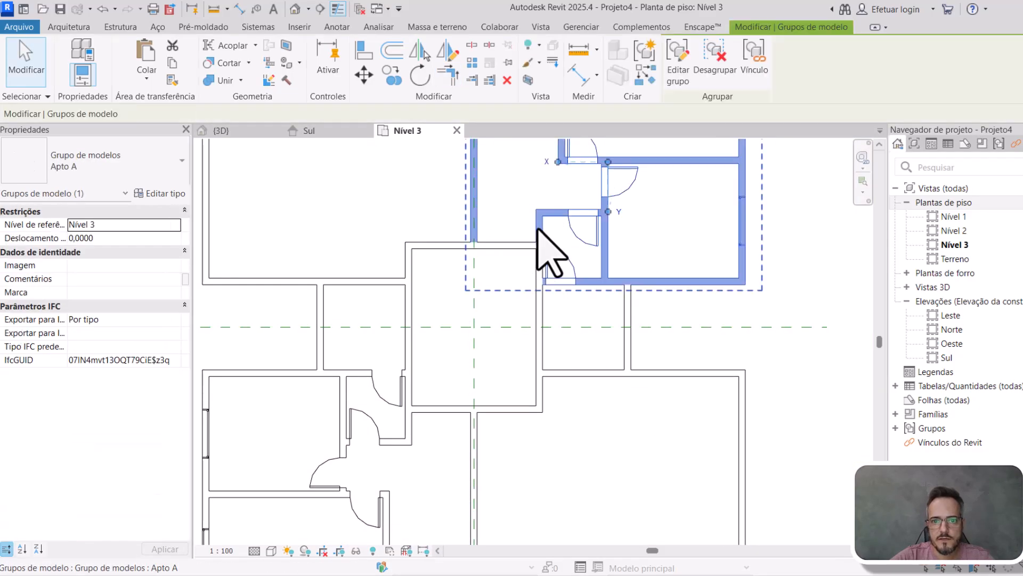
{"action": "scroll", "coordinate": [540, 392], "scroll_direction": "up", "scroll_amount": 1}
{"action": "left_click", "coordinate": [562, 371]}
{"action": "double_click", "coordinate": [562, 371]}
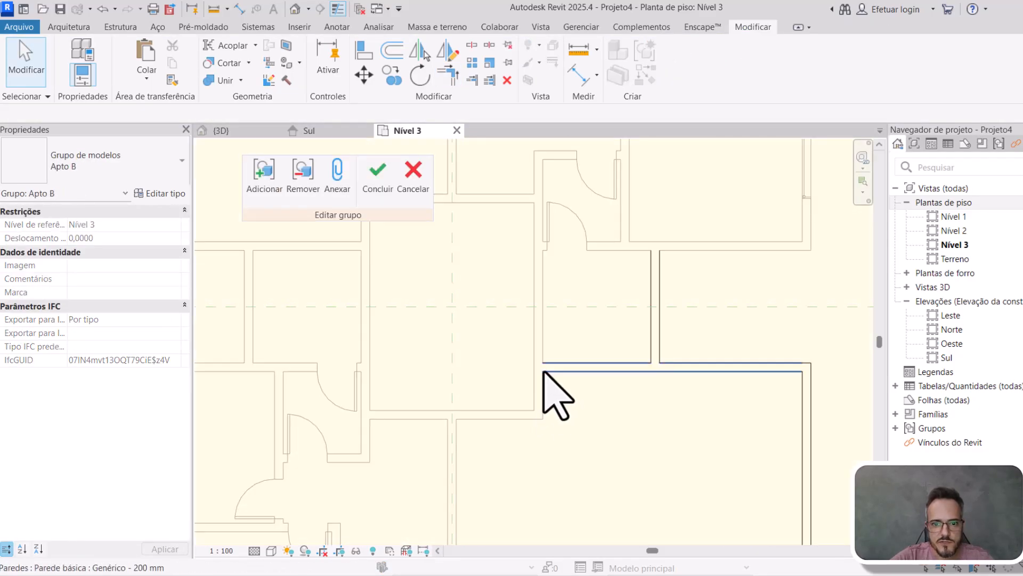
{"action": "key", "text": "ctrl+z"}
- Temporarily hide the Núcleo tipo group to expose the apartment walls around the core
{"action": "left_click", "coordinate": [513, 412]}
{"action": "key", "text": "h"}
{"action": "key", "text": "h"}
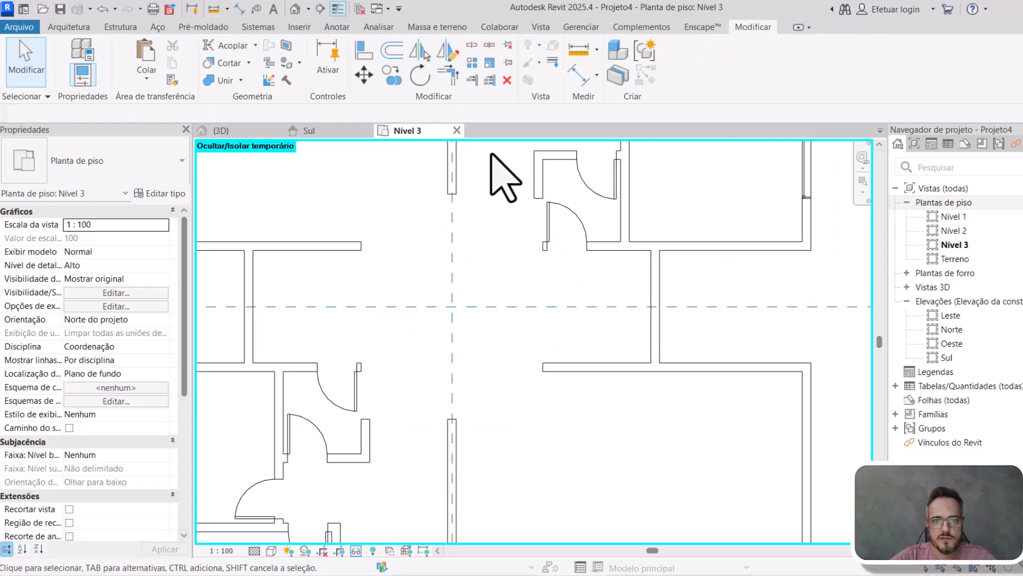
- Select the southwest Apto A group and examine its boundary with the central core walls
{"action": "scroll", "coordinate": [508, 349], "scroll_direction": "up", "scroll_amount": 4}
{"action": "left_click", "coordinate": [418, 424]}
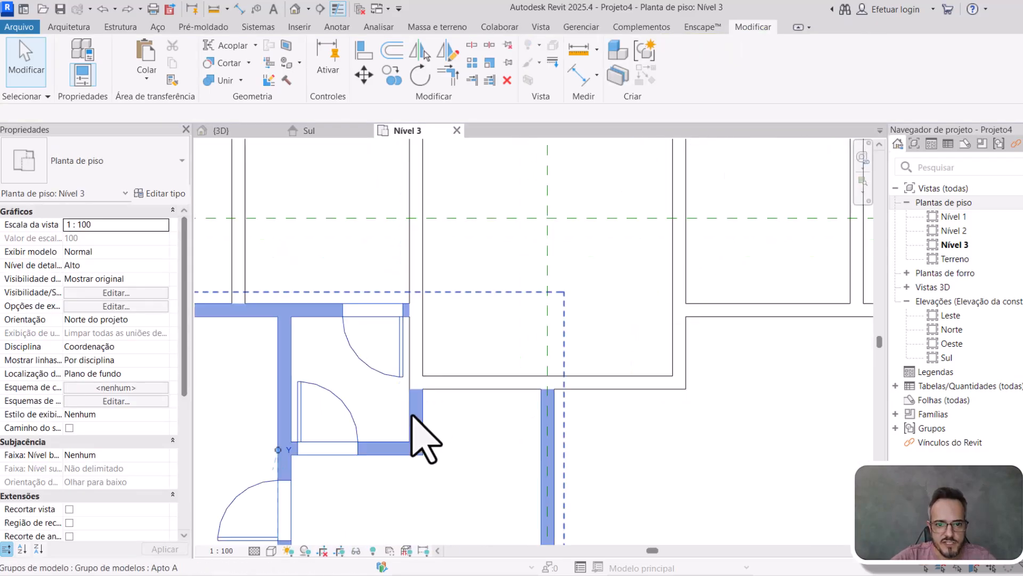
{"action": "scroll", "coordinate": [398, 367], "scroll_direction": "down", "scroll_amount": 3}
{"action": "middle_click_drag", "start_coordinate": [496, 446], "coordinate": [523, 372]}
{"action": "scroll", "coordinate": [532, 426], "scroll_direction": "down", "scroll_amount": 1}
{"action": "scroll", "coordinate": [478, 330], "scroll_direction": "up", "scroll_amount": 1}
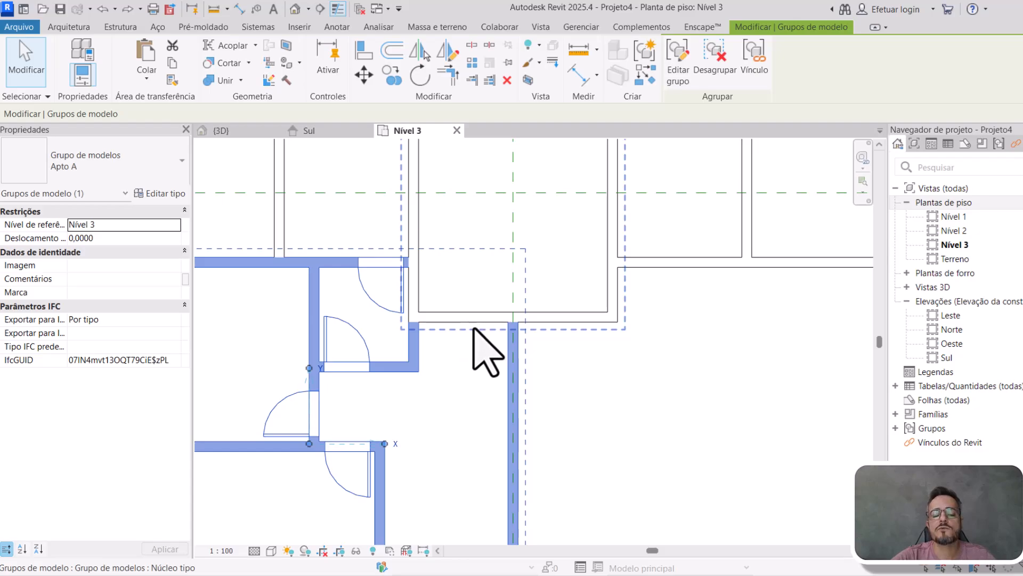
{"action": "scroll", "coordinate": [539, 393], "scroll_direction": "down", "scroll_amount": 2}
{"action": "scroll", "coordinate": [499, 362], "scroll_direction": "up", "scroll_amount": 2}
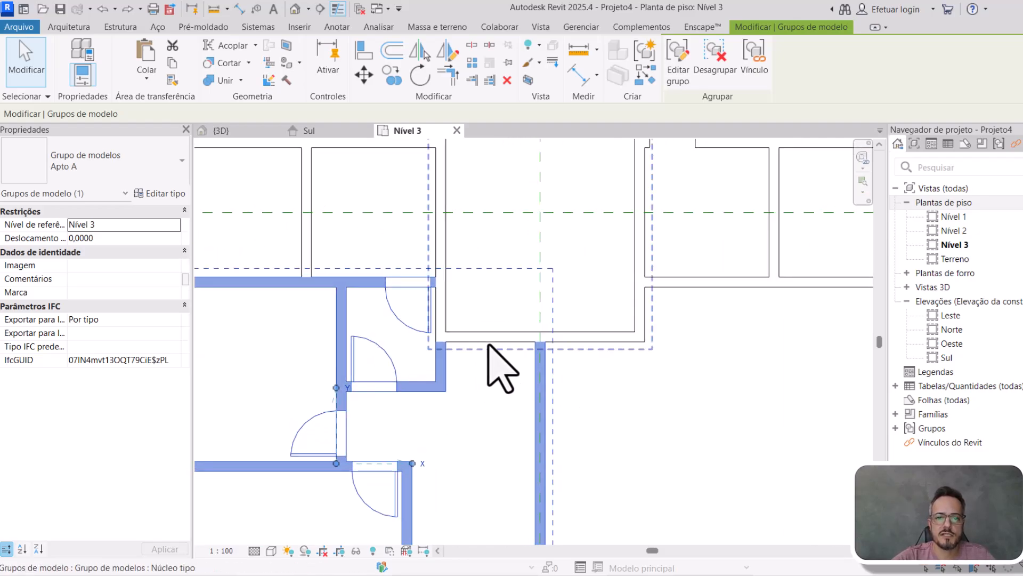
{"action": "scroll", "coordinate": [481, 348], "scroll_direction": "down", "scroll_amount": 1}
{"action": "middle_click_drag", "start_coordinate": [490, 346], "coordinate": [493, 382]}
{"action": "scroll", "coordinate": [502, 382], "scroll_direction": "up", "scroll_amount": 1}
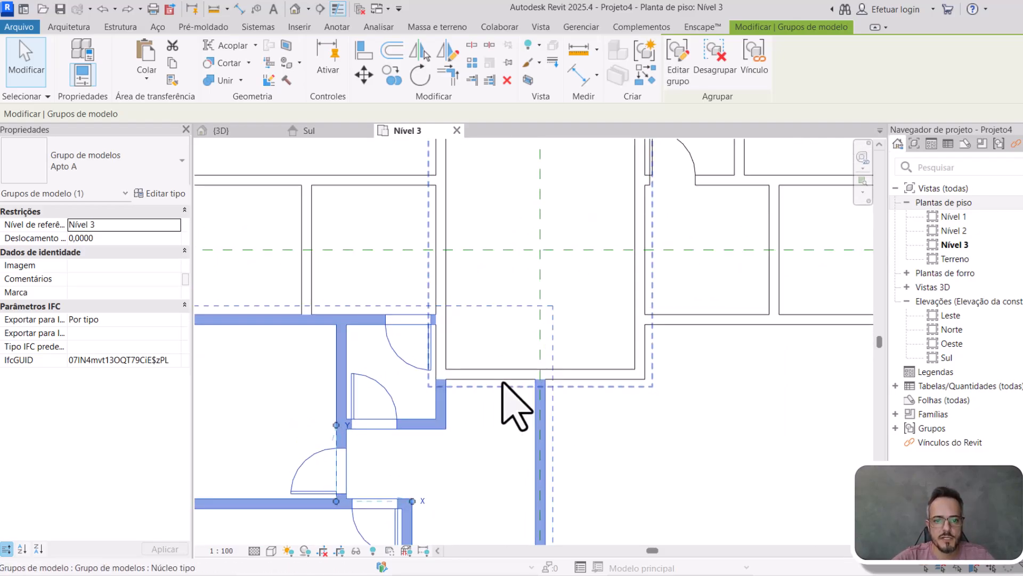
{"action": "scroll", "coordinate": [504, 383], "scroll_direction": "up", "scroll_amount": 1}
- Select the Núcleo tipo group and examine how its walls meet the surrounding apartments
{"action": "left_click", "coordinate": [502, 380]}
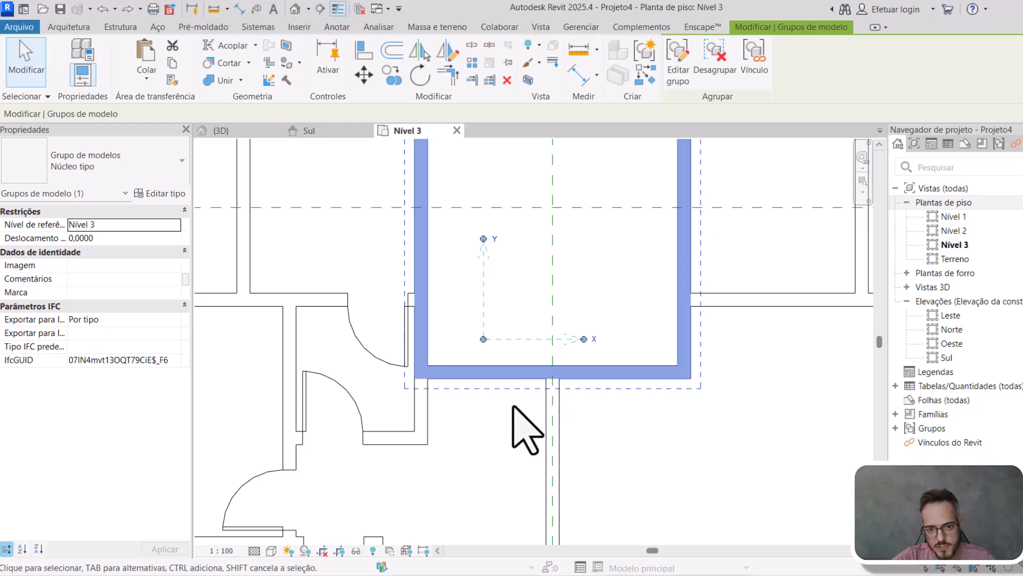
{"action": "scroll", "coordinate": [513, 406], "scroll_direction": "down", "scroll_amount": 2}
{"action": "scroll", "coordinate": [701, 346], "scroll_direction": "down", "scroll_amount": 1}
{"action": "middle_click_drag", "start_coordinate": [705, 349], "coordinate": [677, 413]}
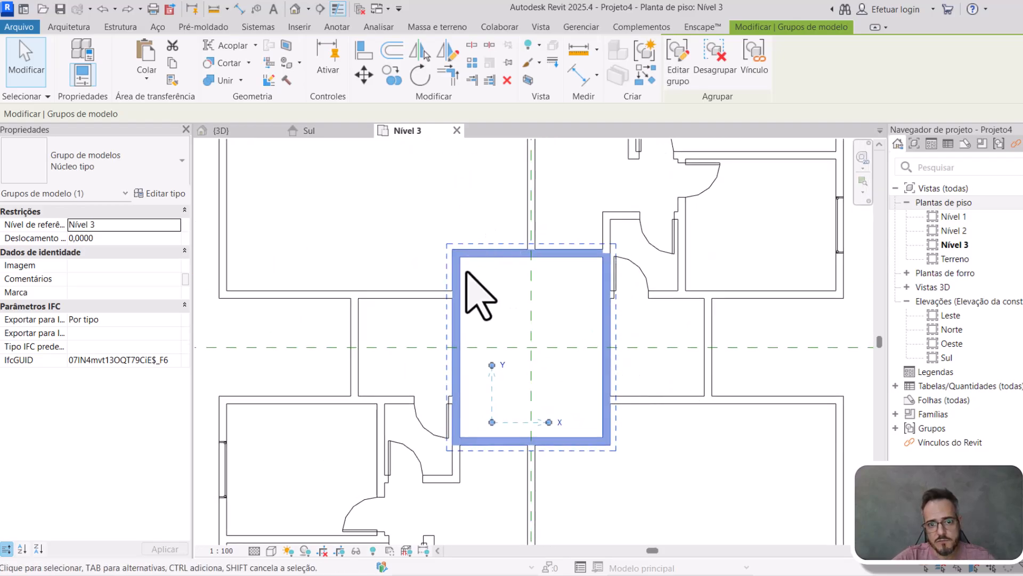
{"action": "scroll", "coordinate": [518, 310], "scroll_direction": "down", "scroll_amount": 1}
{"action": "middle_click_drag", "start_coordinate": [530, 326], "coordinate": [534, 301]}
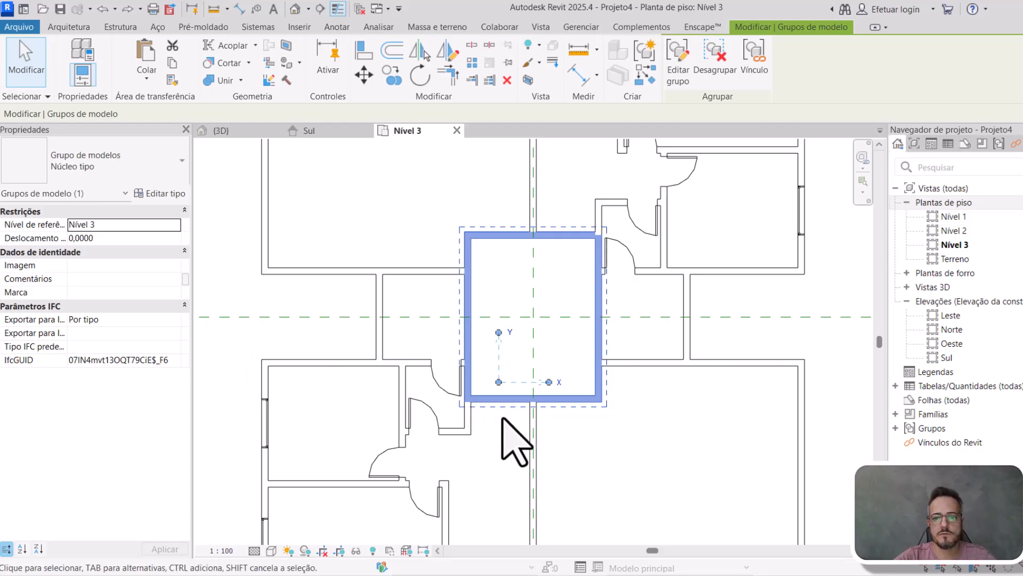
{"action": "middle_click_drag", "start_coordinate": [587, 358], "coordinate": [588, 413]}
{"action": "scroll", "coordinate": [576, 380], "scroll_direction": "down", "scroll_amount": 2}
{"action": "key", "text": "Escape"}
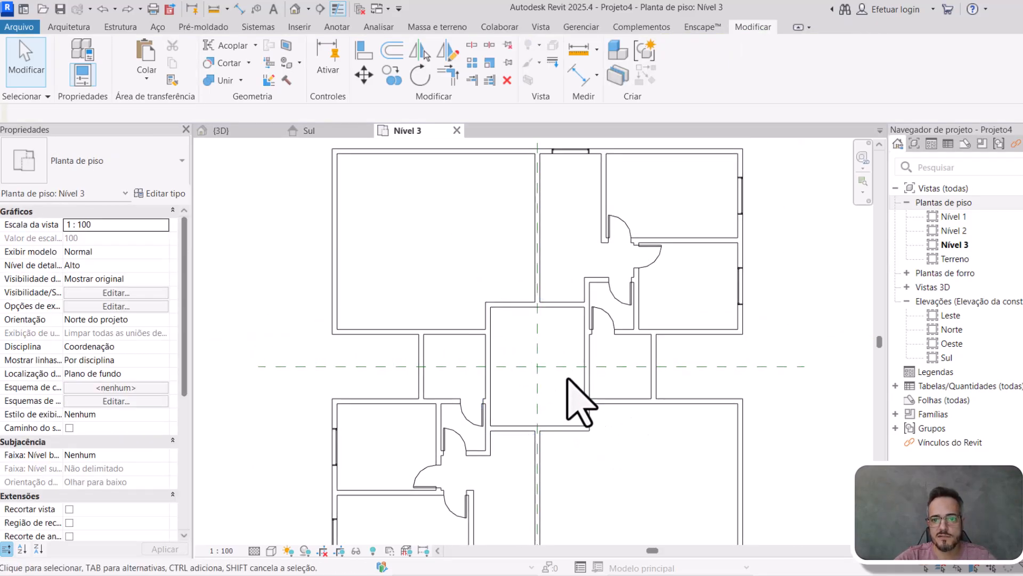
- Edit the northwest Apto B group, place two M_Fixo 0915 x 1830mm windows in each of its west and north walls, and finish the group
{"action": "scroll", "coordinate": [568, 377], "scroll_direction": "down", "scroll_amount": 1}
{"action": "middle_click_drag", "start_coordinate": [564, 370], "coordinate": [547, 324]}
{"action": "left_click", "coordinate": [454, 294]}
{"action": "middle_click_drag", "start_coordinate": [467, 305], "coordinate": [505, 360]}
{"action": "middle_click_drag", "start_coordinate": [540, 395], "coordinate": [543, 401]}
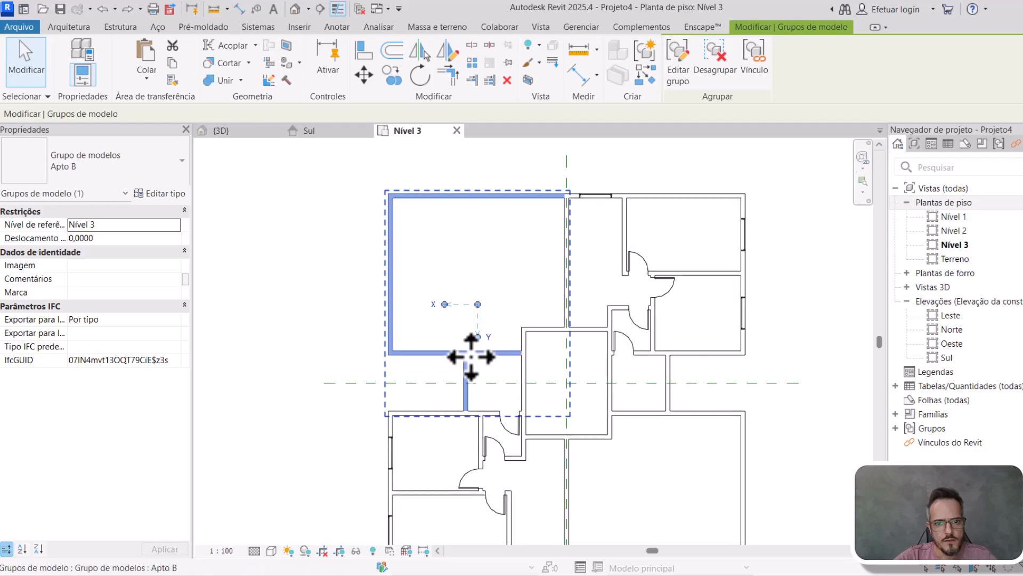
{"action": "double_click", "coordinate": [465, 363]}
{"action": "left_click", "coordinate": [62, 28]}
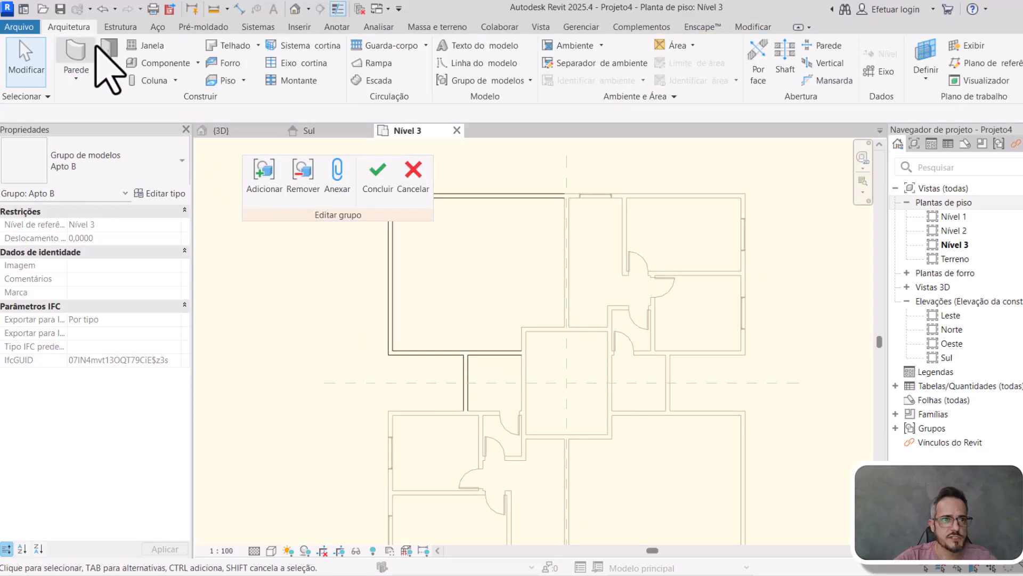
{"action": "left_click", "coordinate": [147, 46]}
{"action": "middle_click_drag", "start_coordinate": [433, 325], "coordinate": [431, 360]}
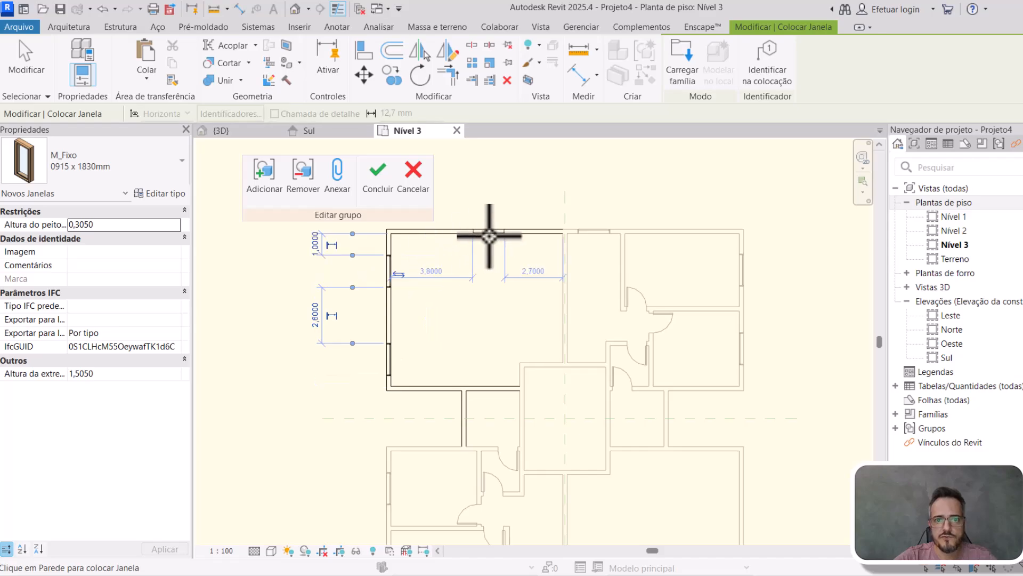
{"action": "left_click", "coordinate": [423, 232]}
{"action": "left_click", "coordinate": [521, 232]}
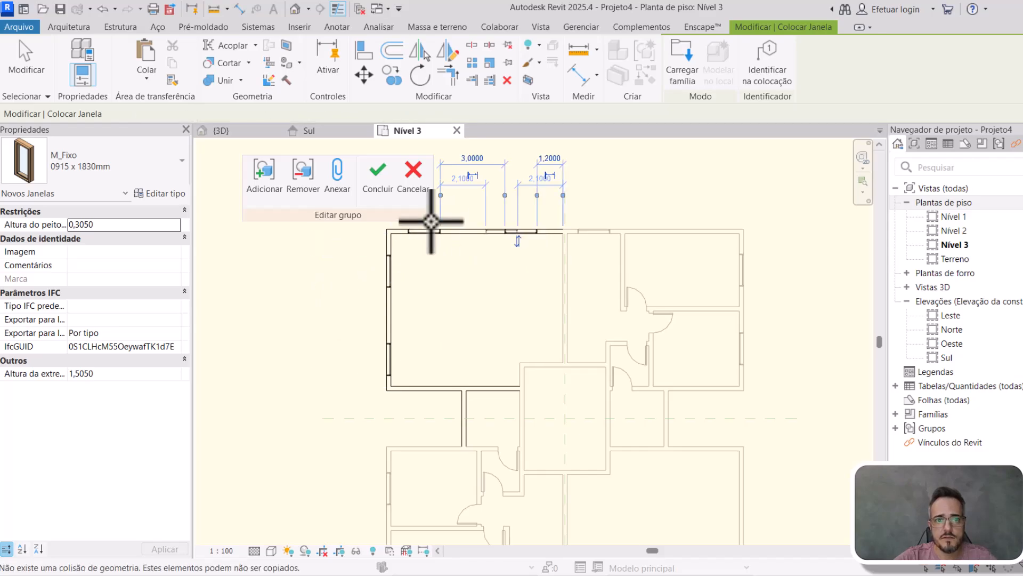
{"action": "left_click", "coordinate": [375, 187]}
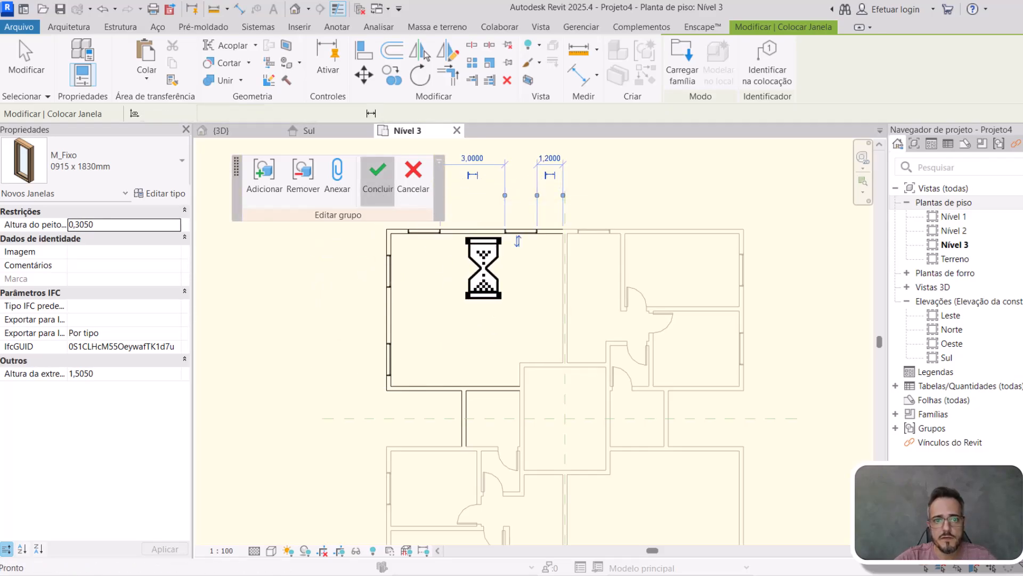
- Open the 3D view and examine the repeated windows on the tower's façades
{"action": "left_click", "coordinate": [235, 134]}
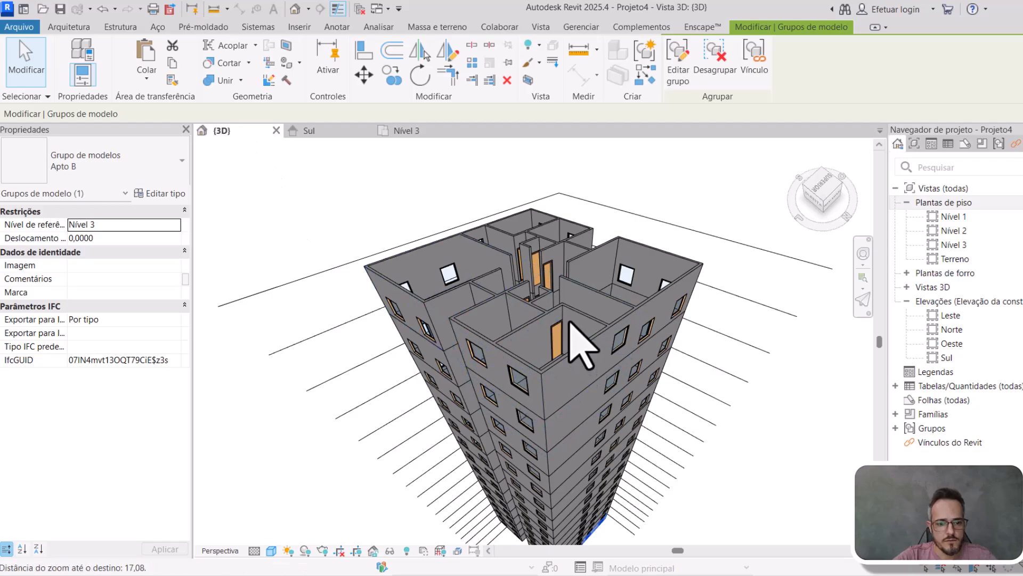
{"action": "scroll", "coordinate": [570, 323], "scroll_direction": "down", "scroll_amount": 3}
{"action": "middle_click_drag", "start_coordinate": [573, 320], "coordinate": [592, 148]}
{"action": "scroll", "coordinate": [595, 214], "scroll_direction": "down", "scroll_amount": 2}
{"action": "middle_click_drag", "start_coordinate": [598, 327], "coordinate": [598, 270], "text": "shift"}
{"action": "middle_click_drag", "start_coordinate": [591, 496], "coordinate": [597, 440]}
{"action": "scroll", "coordinate": [597, 440], "scroll_direction": "up", "scroll_amount": 2}
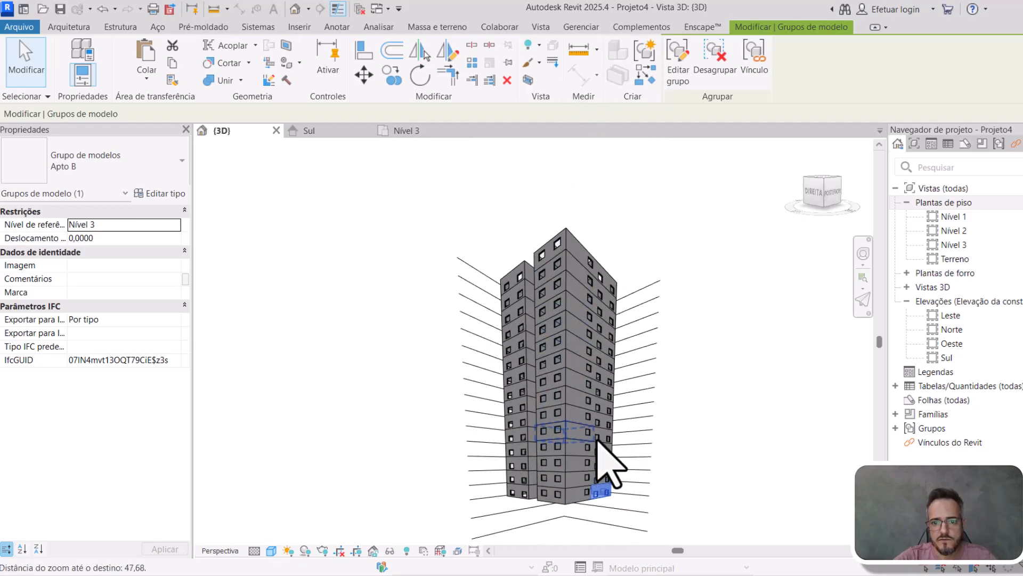
{"action": "scroll", "coordinate": [590, 480], "scroll_direction": "up", "scroll_amount": 2}
{"action": "middle_click_drag", "start_coordinate": [589, 480], "coordinate": [320, 450], "text": "shift"}
{"action": "scroll", "coordinate": [613, 468], "scroll_direction": "up", "scroll_amount": 4}
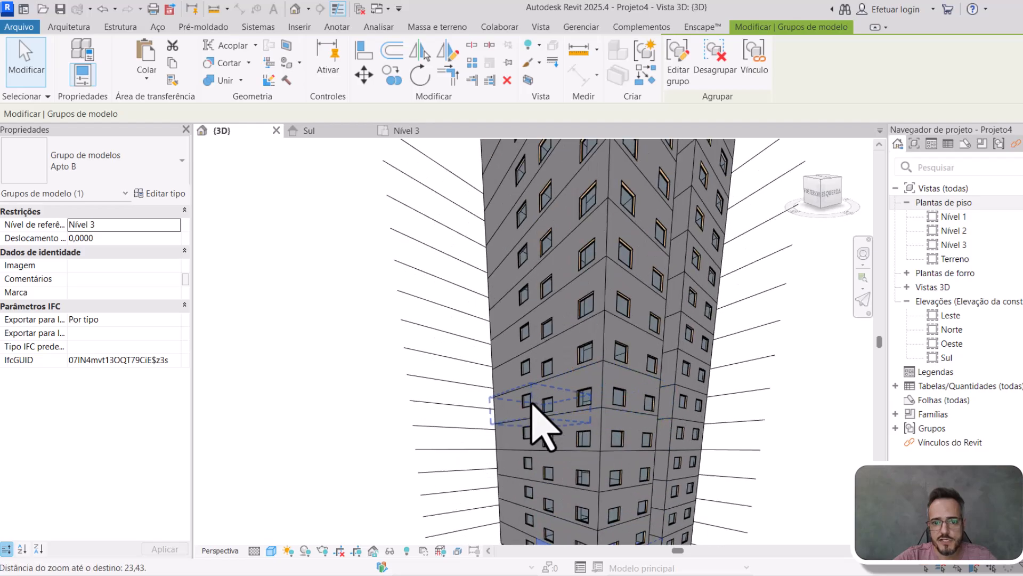
- Edit the northwest Apto B group on Nível 8, set its four fixed windows' sill height to 1,1, and finish the group
{"action": "double_click", "coordinate": [531, 405]}
{"action": "left_click", "coordinate": [527, 410]}
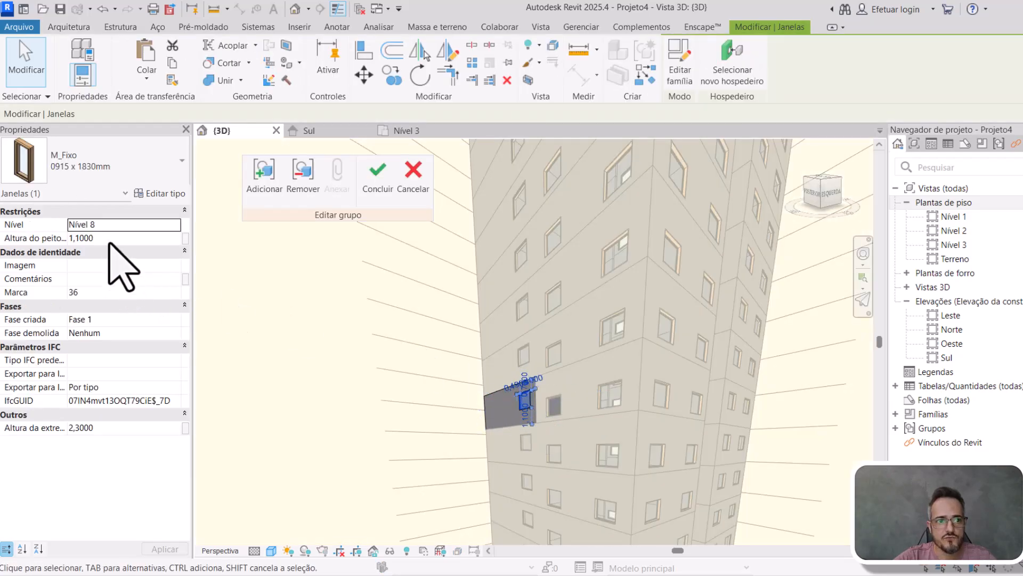
{"action": "double_click", "coordinate": [559, 405]}
{"action": "scroll", "coordinate": [560, 405], "scroll_direction": "up", "scroll_amount": 1}
{"action": "double_click", "coordinate": [559, 405]}
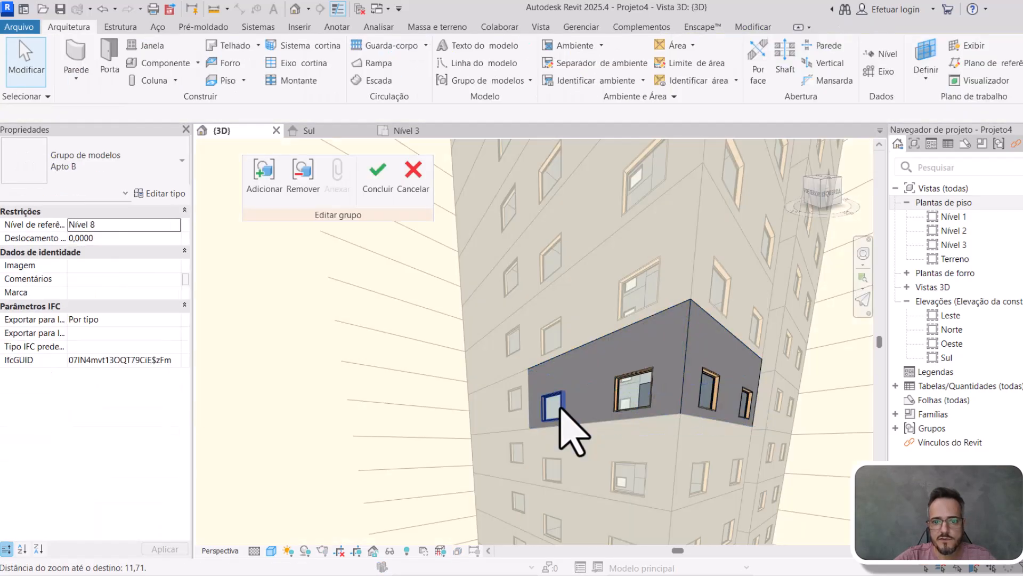
{"action": "left_click", "coordinate": [559, 405]}
{"action": "left_click", "coordinate": [641, 402], "text": "ctrl"}
{"action": "left_click", "coordinate": [709, 391], "text": "ctrl"}
{"action": "left_click", "coordinate": [747, 405], "text": "ctrl"}
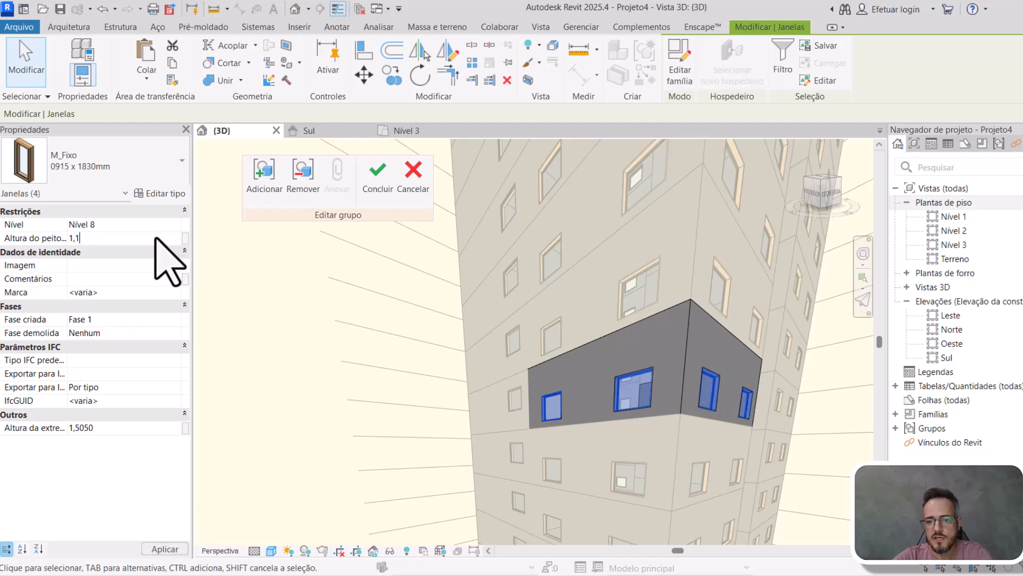
{"action": "key", "text": "Return"}
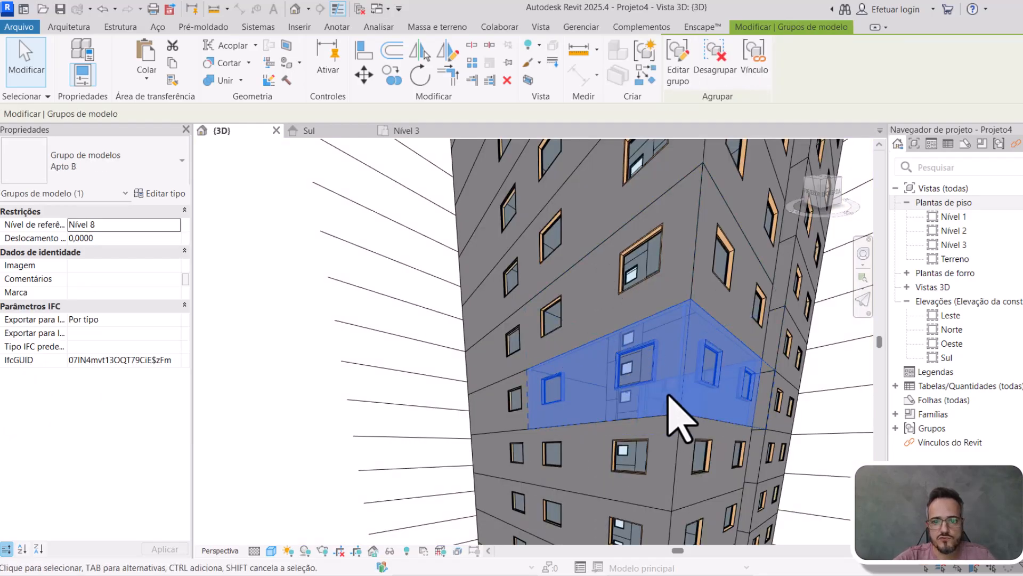
- Examine the tower's façades and open top in 3D to check the window heights across the floors
{"action": "key", "text": "Escape"}
{"action": "scroll", "coordinate": [557, 304], "scroll_direction": "down", "scroll_amount": 3}
{"action": "middle_click_drag", "start_coordinate": [557, 304], "coordinate": [576, 401], "text": "shift"}
{"action": "scroll", "coordinate": [577, 407], "scroll_direction": "down", "scroll_amount": 3}
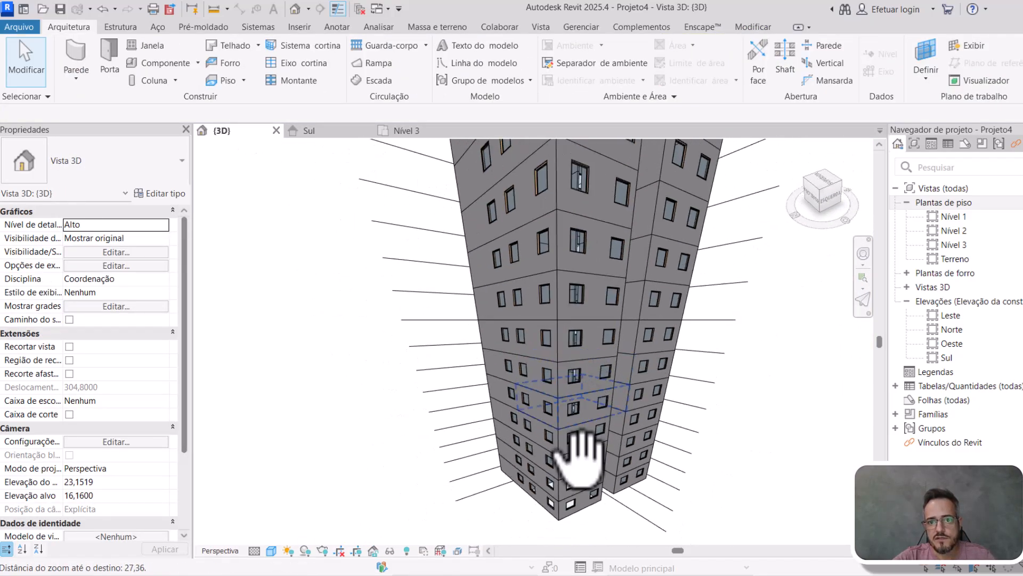
{"action": "middle_click_drag", "start_coordinate": [581, 458], "coordinate": [578, 503]}
{"action": "scroll", "coordinate": [594, 347], "scroll_direction": "down", "scroll_amount": 2}
{"action": "middle_click_drag", "start_coordinate": [593, 344], "coordinate": [584, 366], "text": "shift"}
{"action": "scroll", "coordinate": [584, 357], "scroll_direction": "down", "scroll_amount": 1}
{"action": "middle_click_drag", "start_coordinate": [580, 287], "coordinate": [582, 435]}
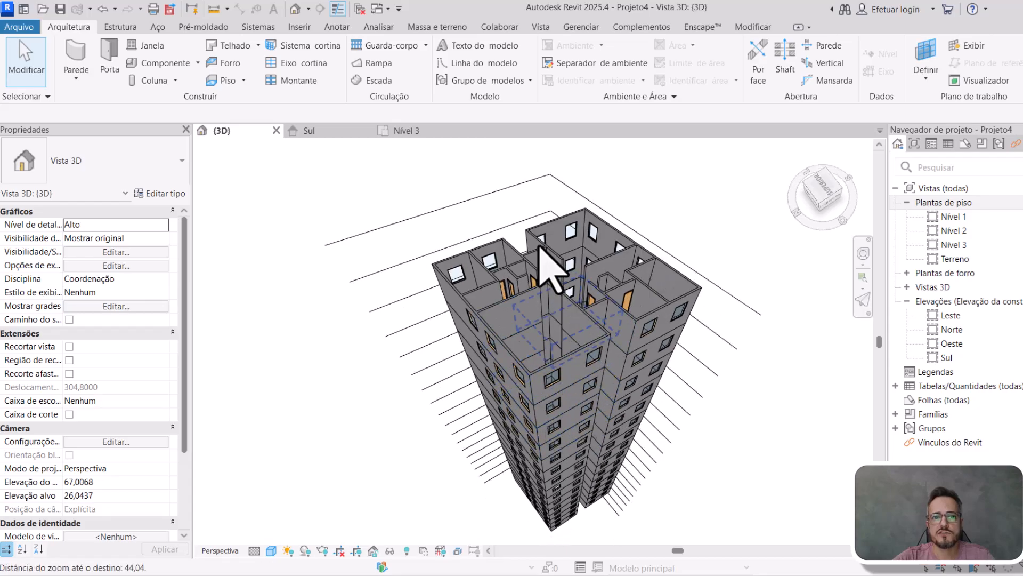
- Start a floor on the Nível 3 plan using the type Concreto moldado em loco 225 mm
{"action": "left_click", "coordinate": [416, 131]}
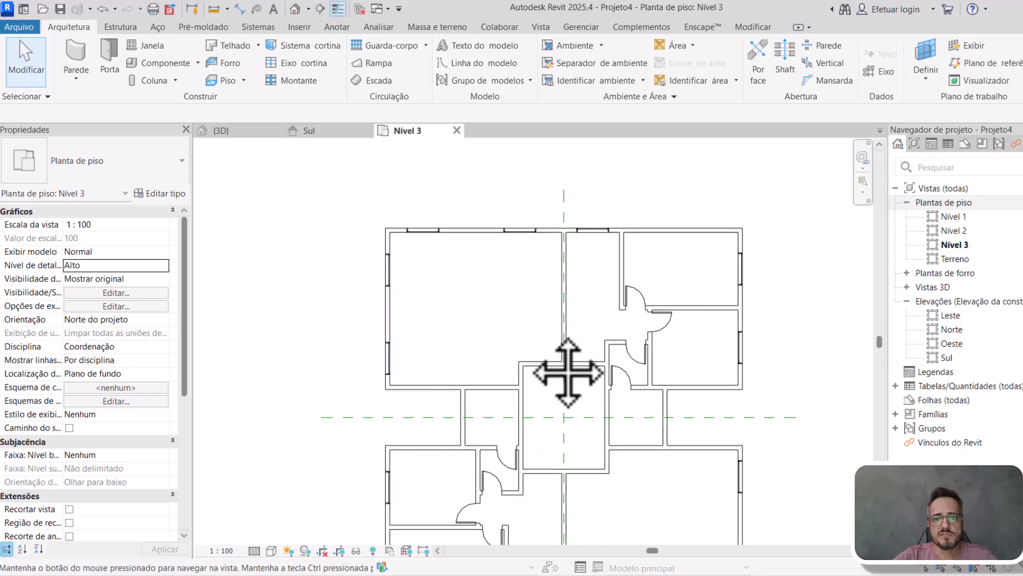
{"action": "scroll", "coordinate": [528, 320], "scroll_direction": "down", "scroll_amount": 2}
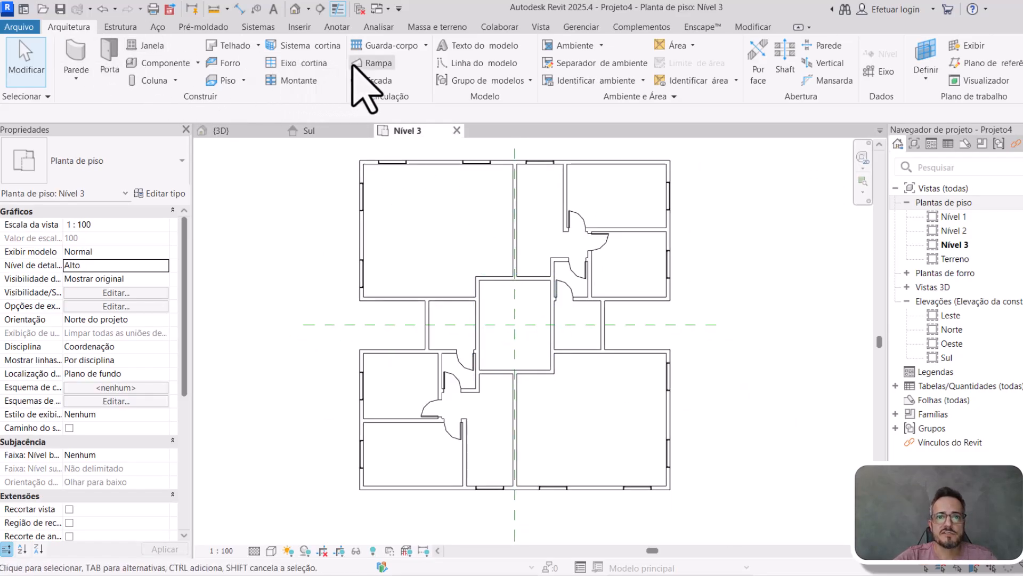
{"action": "left_click", "coordinate": [223, 81]}
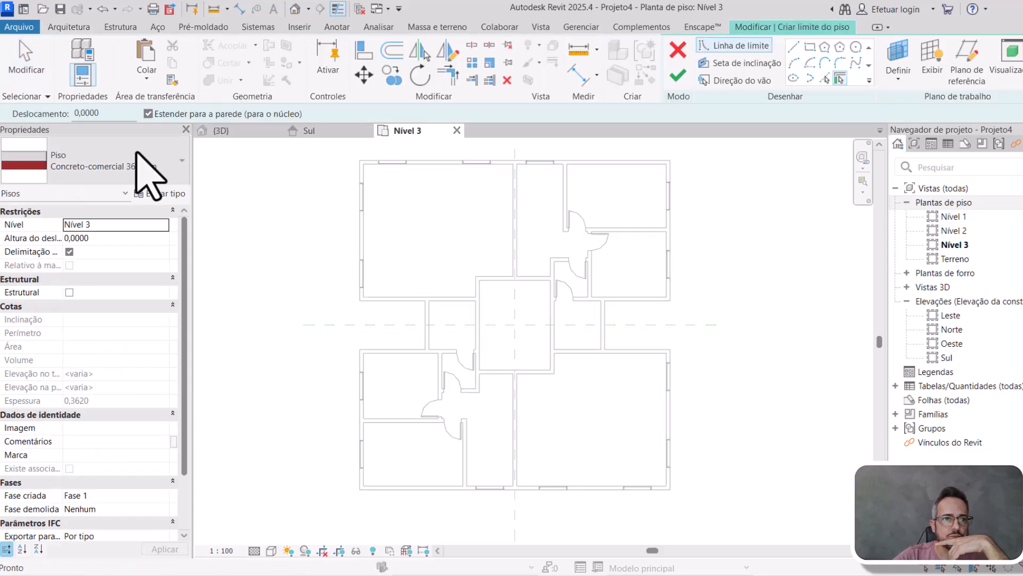
{"action": "left_click", "coordinate": [134, 157]}
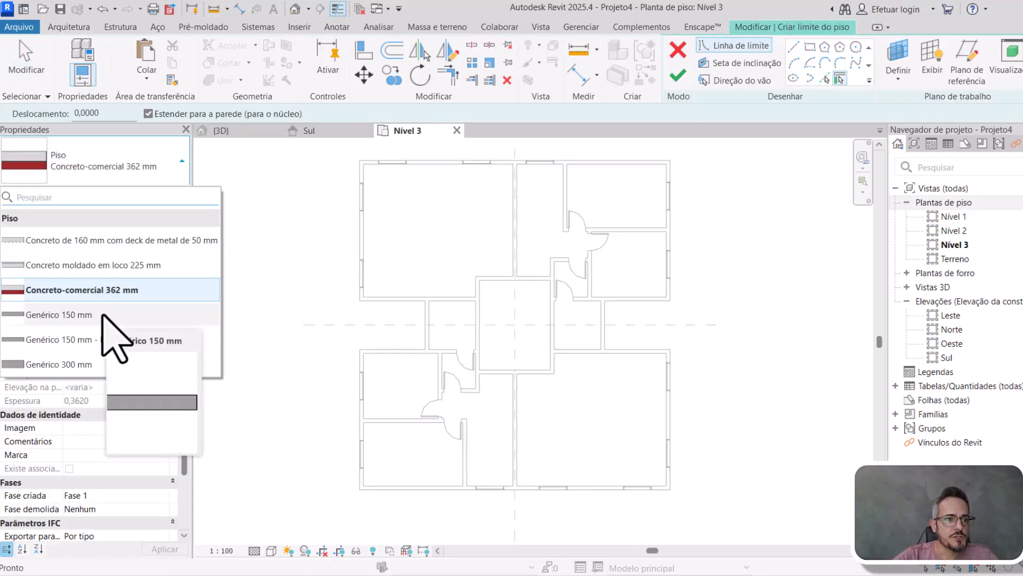
{"action": "left_click", "coordinate": [113, 265]}
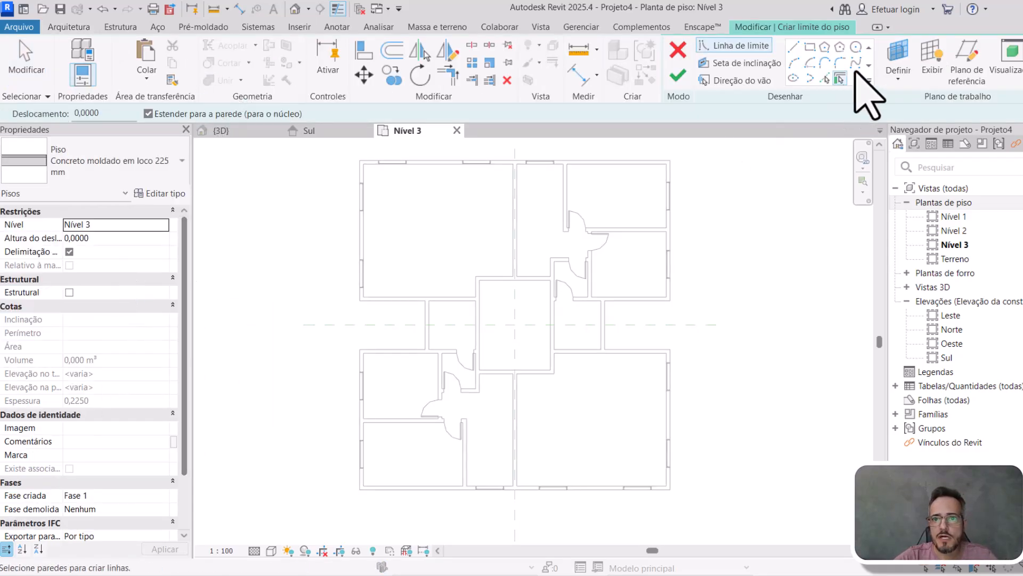
- Sketch a rectangular floor boundary from the building's outer northwest corner to its outer southeast corner, about 17,6 m north to south
{"action": "left_click", "coordinate": [812, 46]}
{"action": "scroll", "coordinate": [354, 149], "scroll_direction": "up", "scroll_amount": 3}
{"action": "left_click", "coordinate": [375, 188]}
{"action": "scroll", "coordinate": [392, 219], "scroll_direction": "down", "scroll_amount": 2}
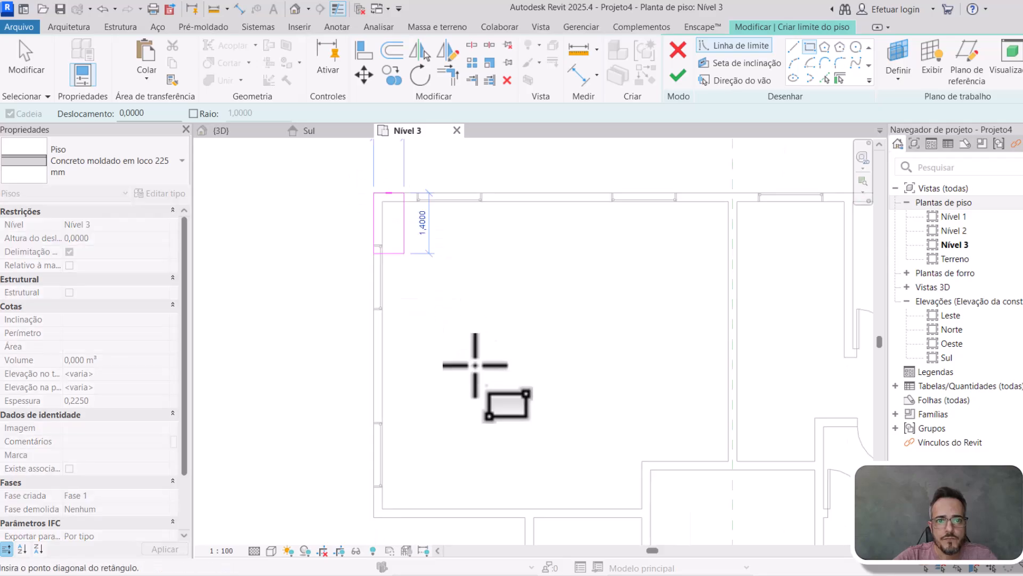
{"action": "middle_click_drag", "start_coordinate": [525, 416], "coordinate": [431, 287]}
{"action": "scroll", "coordinate": [511, 357], "scroll_direction": "down", "scroll_amount": 2}
{"action": "middle_click_drag", "start_coordinate": [532, 378], "coordinate": [473, 300]}
{"action": "scroll", "coordinate": [664, 479], "scroll_direction": "up", "scroll_amount": 2}
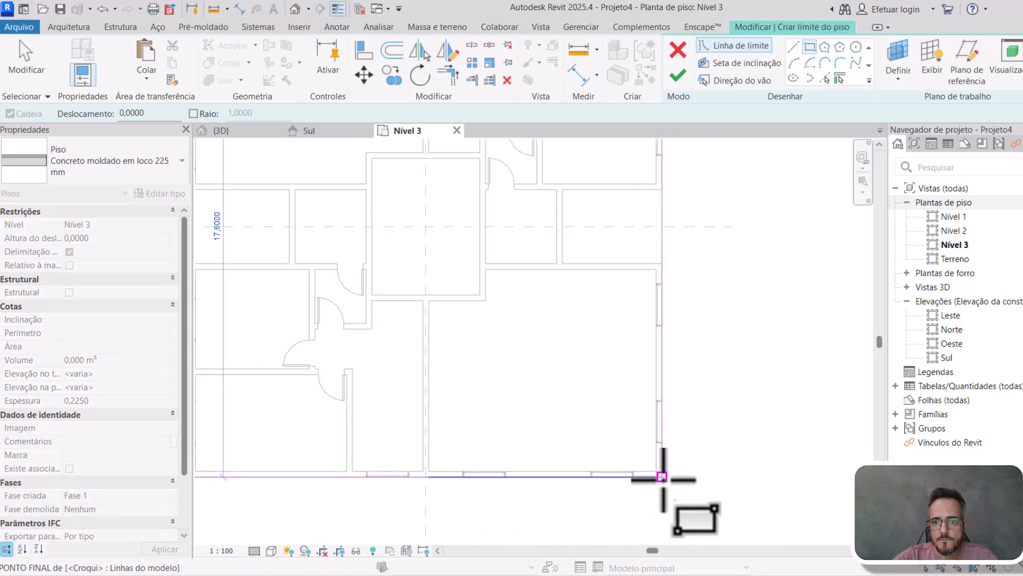
{"action": "left_click", "coordinate": [663, 479]}
{"action": "scroll", "coordinate": [662, 479], "scroll_direction": "down", "scroll_amount": 3}
{"action": "middle_click_drag", "start_coordinate": [641, 380], "coordinate": [650, 407]}
- Trace the three wall faces of the recess on the building's east side with boundary lines
{"action": "left_click", "coordinate": [823, 78]}
{"action": "scroll", "coordinate": [593, 318], "scroll_direction": "up", "scroll_amount": 5}
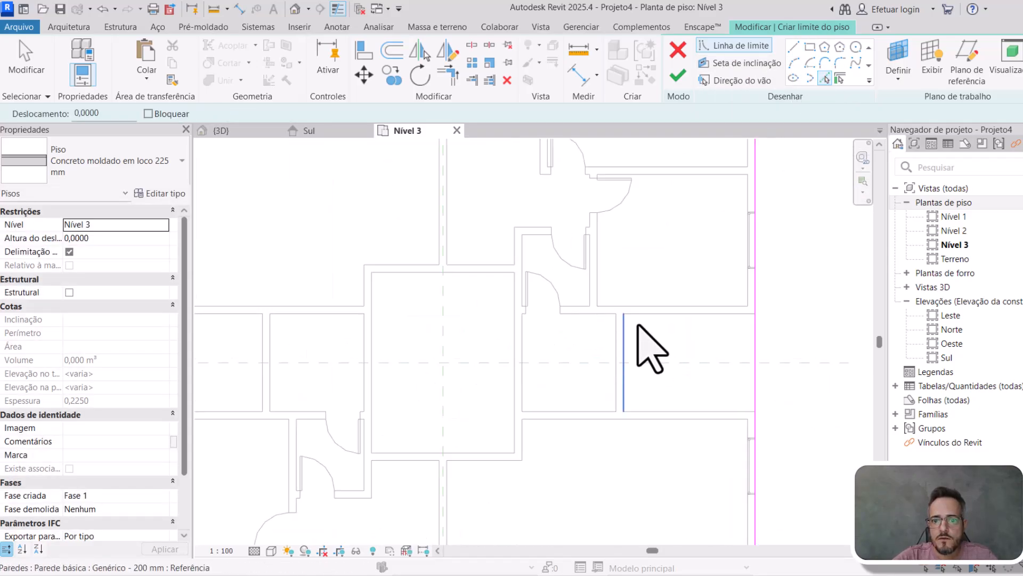
{"action": "left_click", "coordinate": [794, 47]}
{"action": "left_click", "coordinate": [817, 309]}
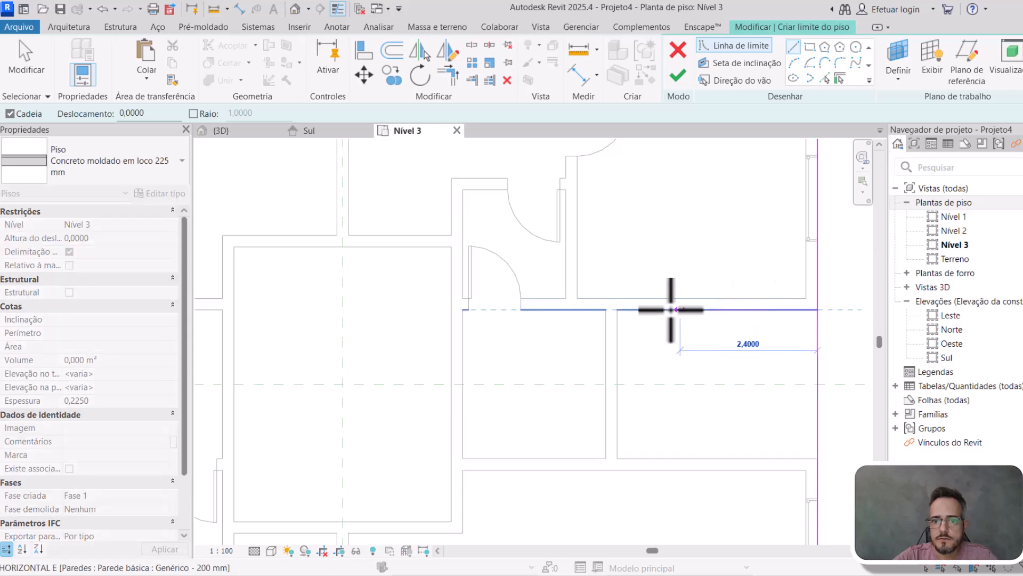
{"action": "left_click", "coordinate": [617, 309]}
{"action": "left_click", "coordinate": [617, 459]}
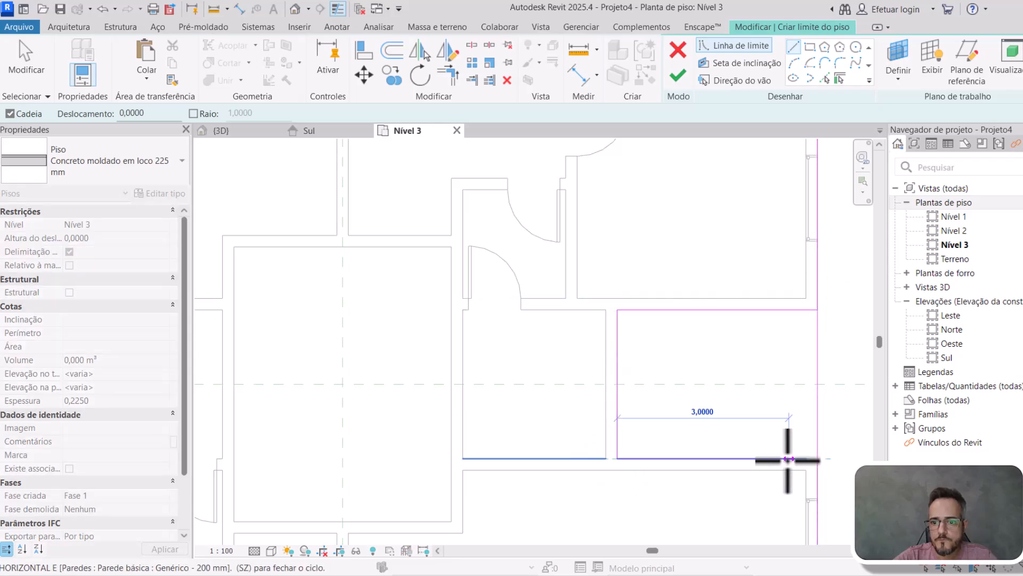
{"action": "left_click", "coordinate": [817, 459]}
- Split the east boundary edge at the recess and trim both parts to the recess lines
{"action": "key", "text": "s"}
{"action": "key", "text": "l"}
{"action": "left_click", "coordinate": [817, 413]}
{"action": "scroll", "coordinate": [816, 413], "scroll_direction": "down", "scroll_amount": 2}
{"action": "key", "text": "t"}
{"action": "key", "text": "r"}
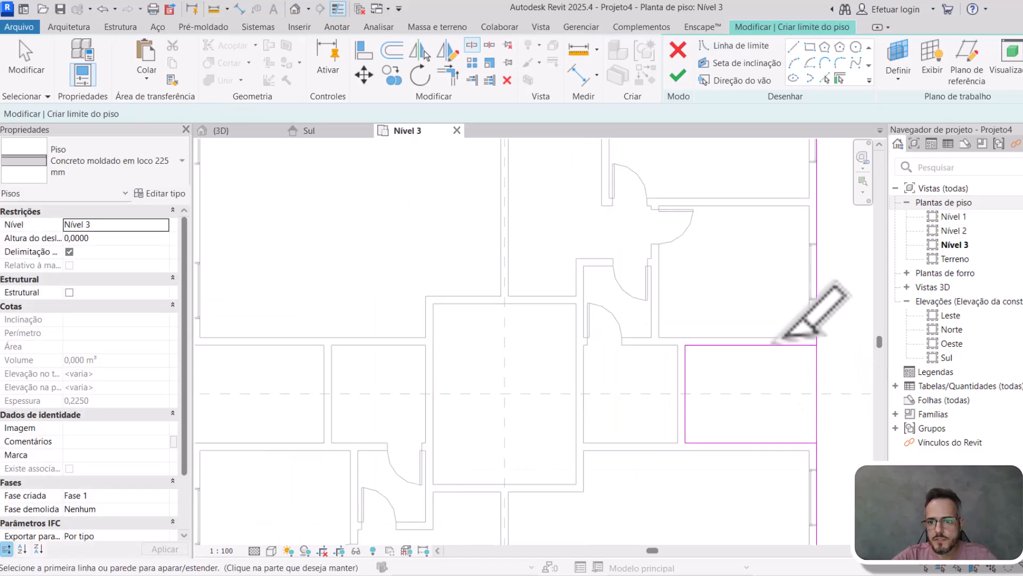
{"action": "left_click", "coordinate": [779, 344]}
{"action": "scroll", "coordinate": [823, 389], "scroll_direction": "down", "scroll_amount": 2}
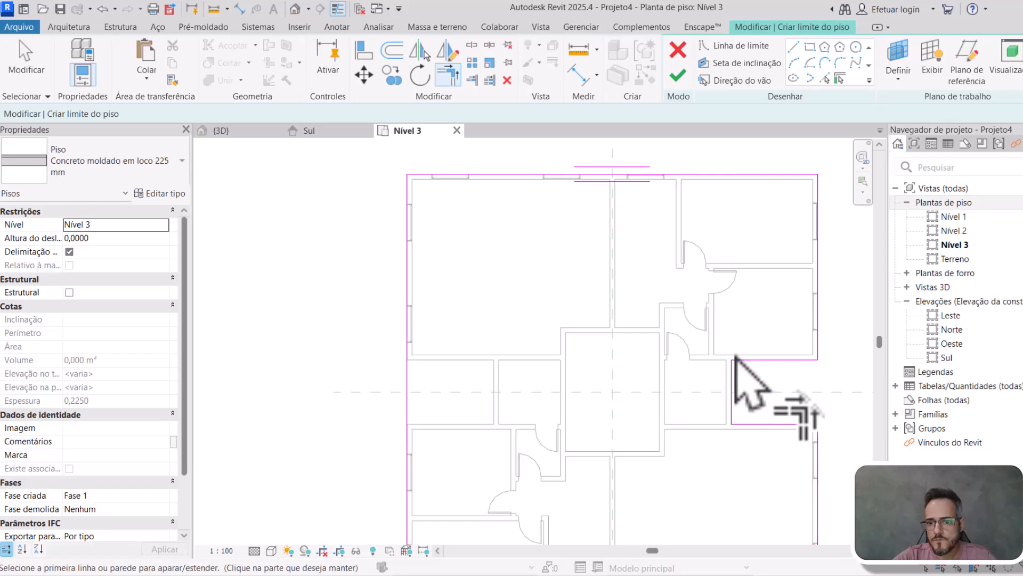
- Mirror the three east recess lines to the west side about the central north-south reference plane
{"action": "key", "text": "Escape"}
{"action": "left_click_drag", "start_coordinate": [704, 333], "coordinate": [855, 474]}
{"action": "key", "text": "m"}
{"action": "key", "text": "m"}
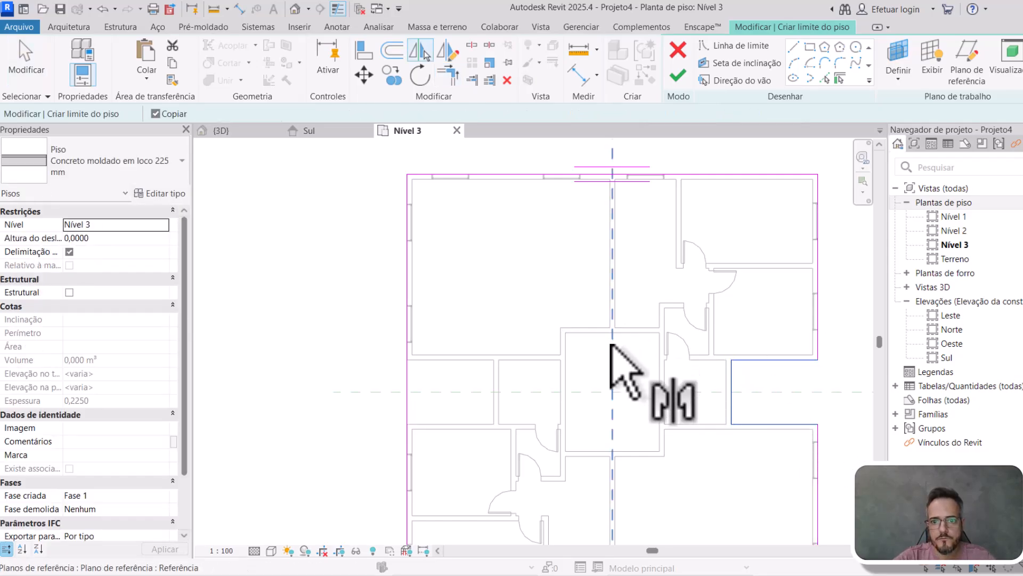
{"action": "left_click", "coordinate": [612, 347]}
- Split the west boundary edge, trim it to the mirrored recess lines, and finish the floor sketch
{"action": "key", "text": "Escape"}
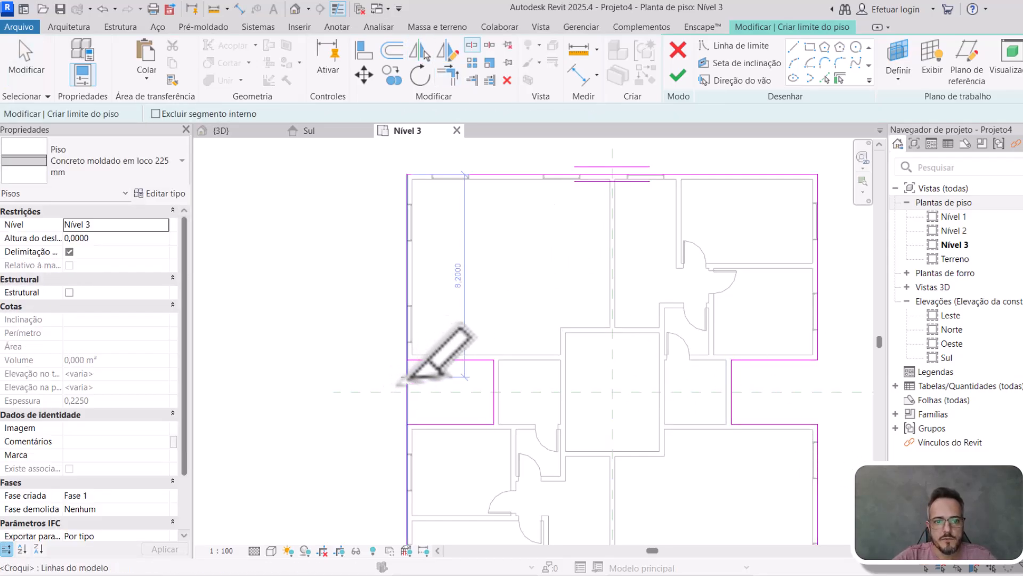
{"action": "key", "text": "t"}
{"action": "key", "text": "r"}
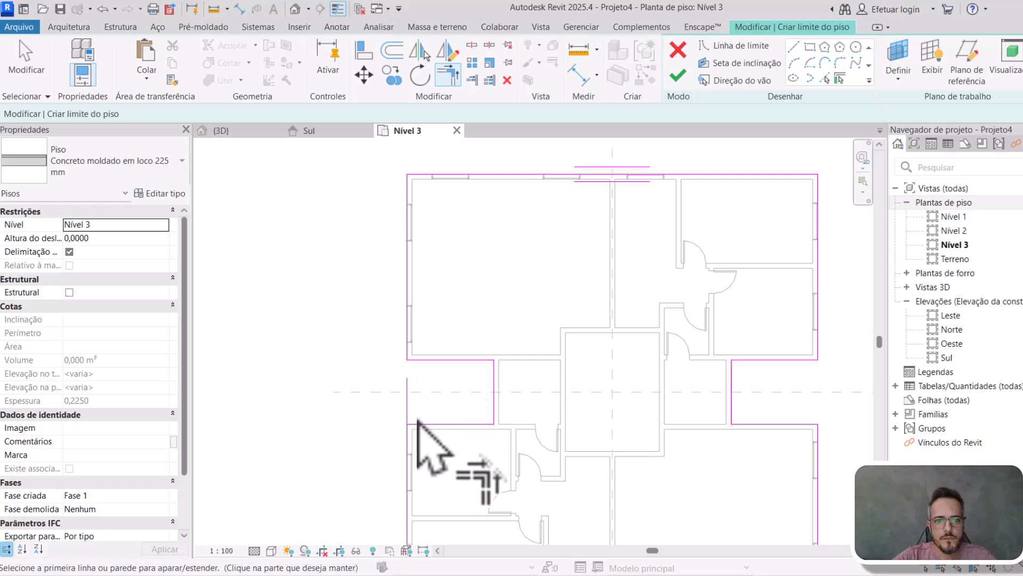
{"action": "left_click", "coordinate": [678, 75]}
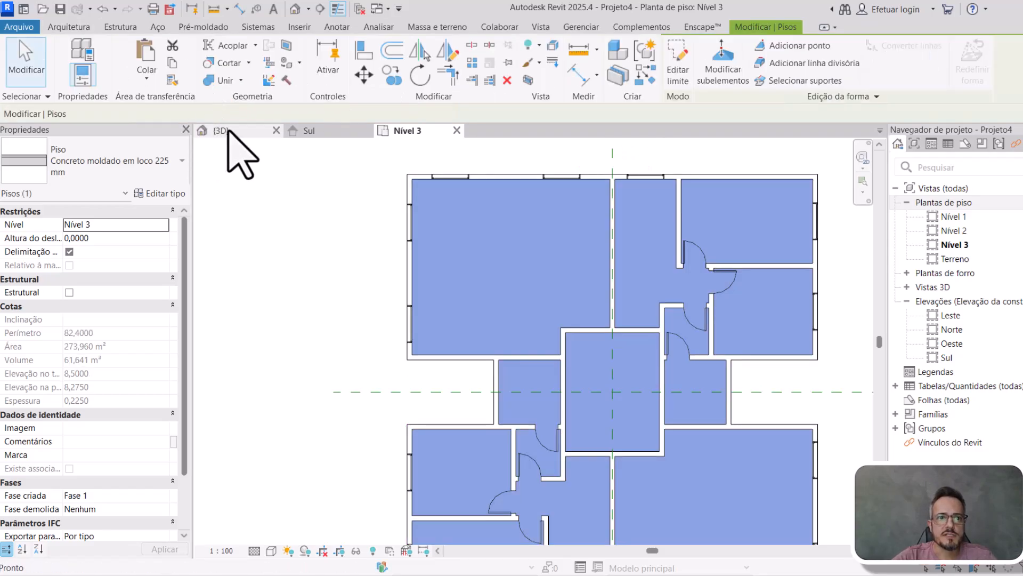
- Examine the new floor slab at the tower's base in the 3D view
{"action": "left_click", "coordinate": [221, 130]}
{"action": "scroll", "coordinate": [554, 299], "scroll_direction": "up", "scroll_amount": 3}
{"action": "scroll", "coordinate": [545, 253], "scroll_direction": "down", "scroll_amount": 3}
{"action": "mouse_move", "coordinate": [571, 384]}
{"action": "middle_mouse_down", "text": "shift"}
{"action": "mouse_move", "coordinate": [585, 365]}
{"action": "mouse_move", "coordinate": [573, 373]}
{"action": "middle_mouse_up", "text": "shift"}
{"action": "scroll", "coordinate": [550, 431], "scroll_direction": "up", "scroll_amount": 5}
{"action": "middle_click_drag", "start_coordinate": [549, 426], "coordinate": [547, 326], "text": "shift"}
{"action": "scroll", "coordinate": [547, 326], "scroll_direction": "up", "scroll_amount": 2}
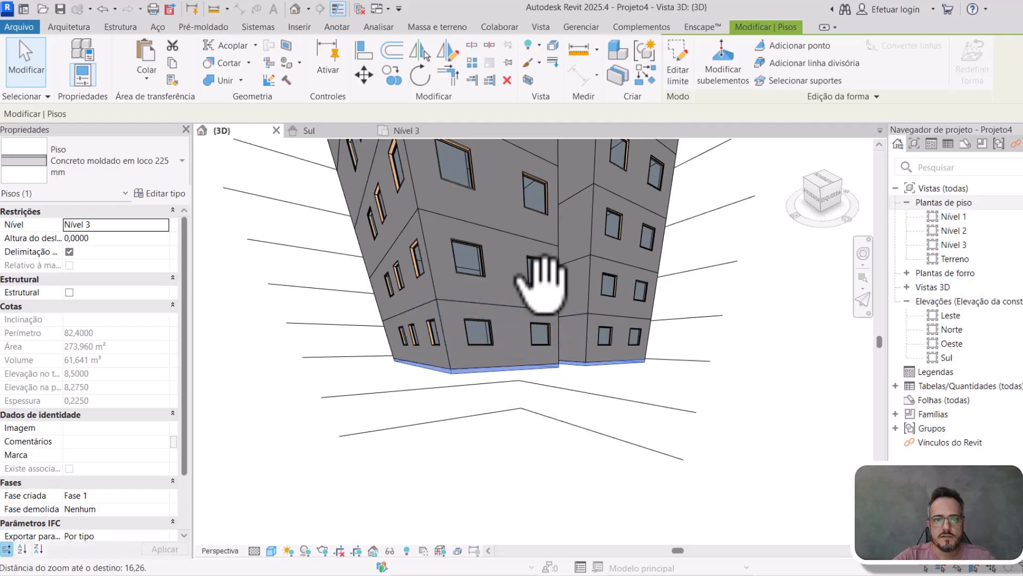
{"action": "middle_click_drag", "start_coordinate": [539, 282], "coordinate": [549, 312]}
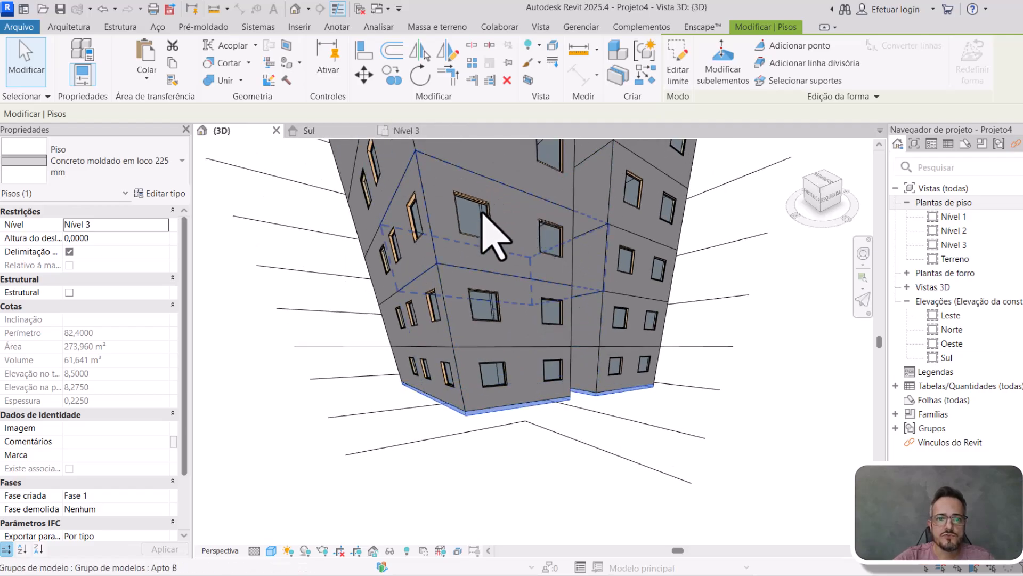
- Create a model group named Laje tipo from the Nível 3 floor slab
{"action": "left_click", "coordinate": [402, 131]}
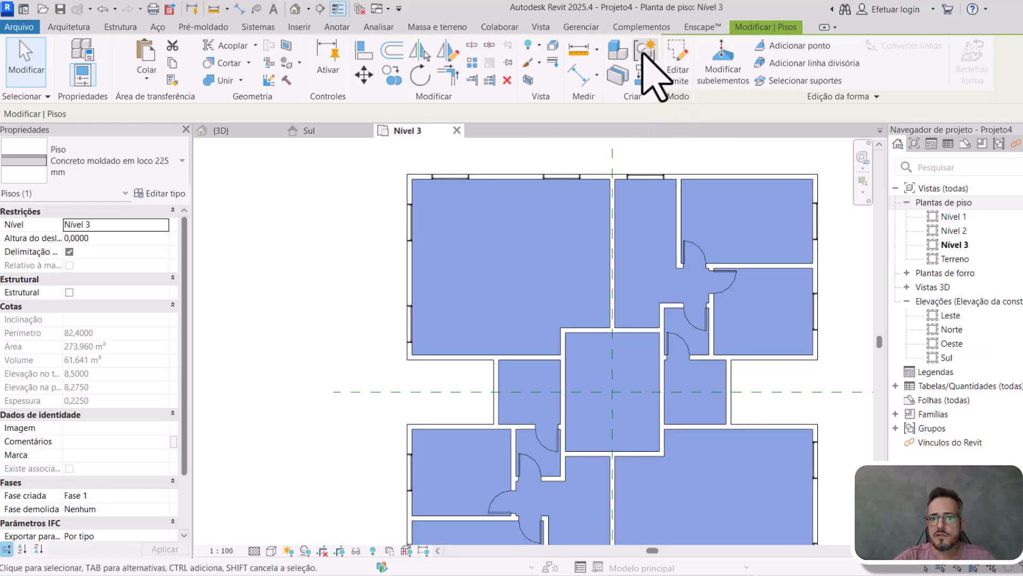
{"action": "left_click", "coordinate": [644, 53]}
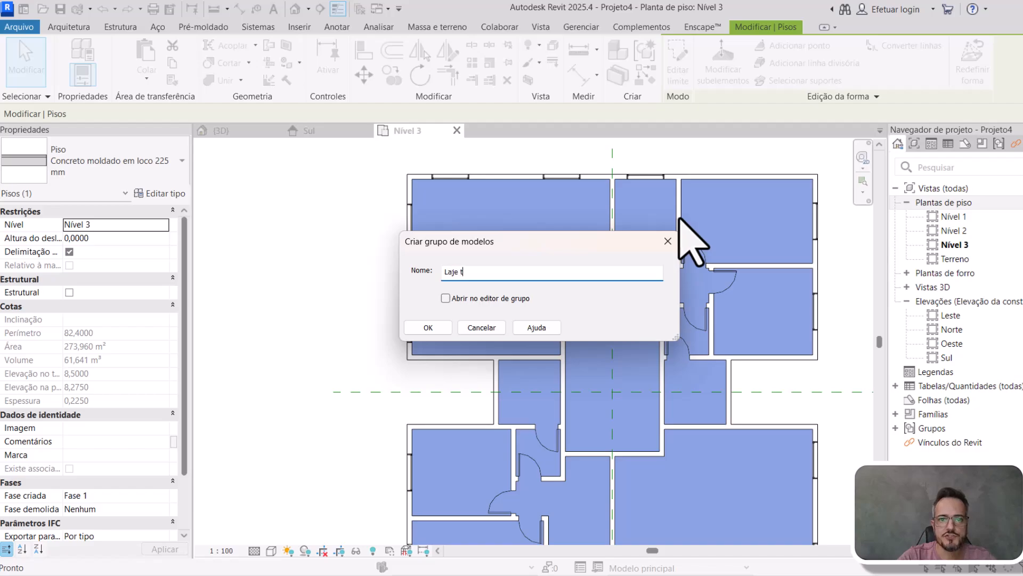
{"action": "left_click", "coordinate": [446, 327]}
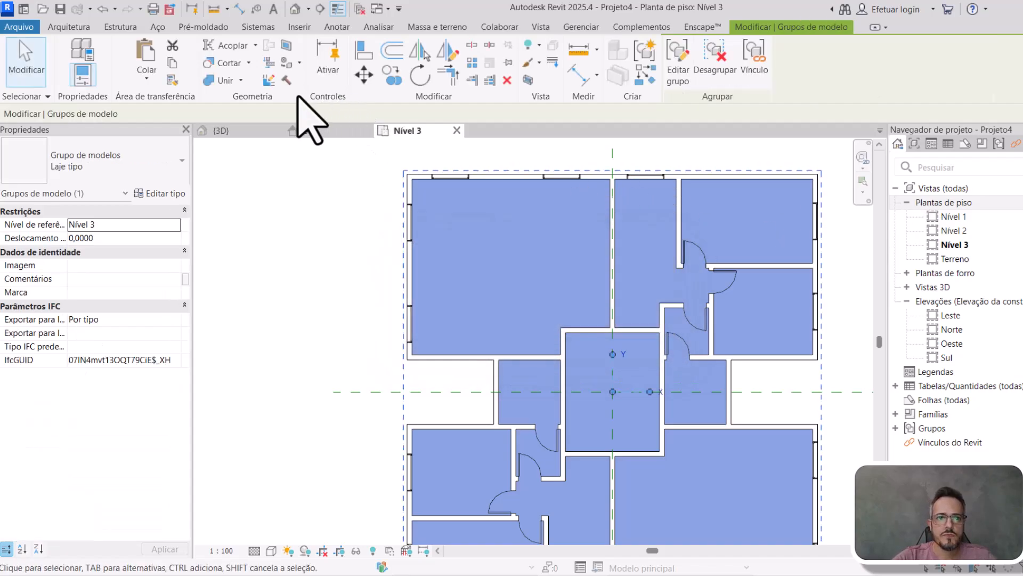
- Copy the Laje tipo group from the Sul elevation and paste it aligned to levels Nível 4 through Nível 18
{"action": "left_click", "coordinate": [233, 132]}
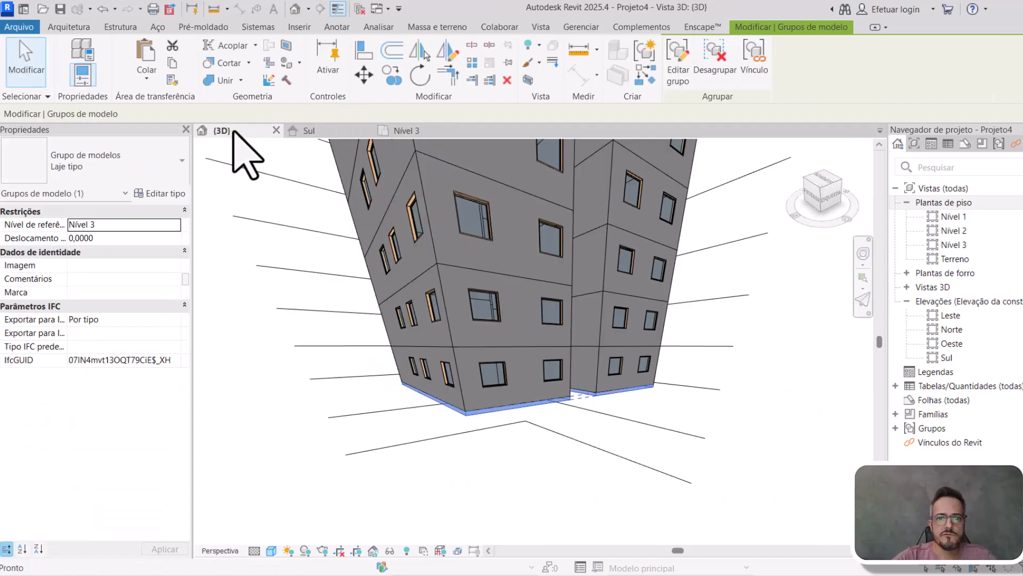
{"action": "left_click", "coordinate": [308, 130]}
{"action": "scroll", "coordinate": [640, 373], "scroll_direction": "down", "scroll_amount": 3}
{"action": "scroll", "coordinate": [685, 433], "scroll_direction": "up", "scroll_amount": 3}
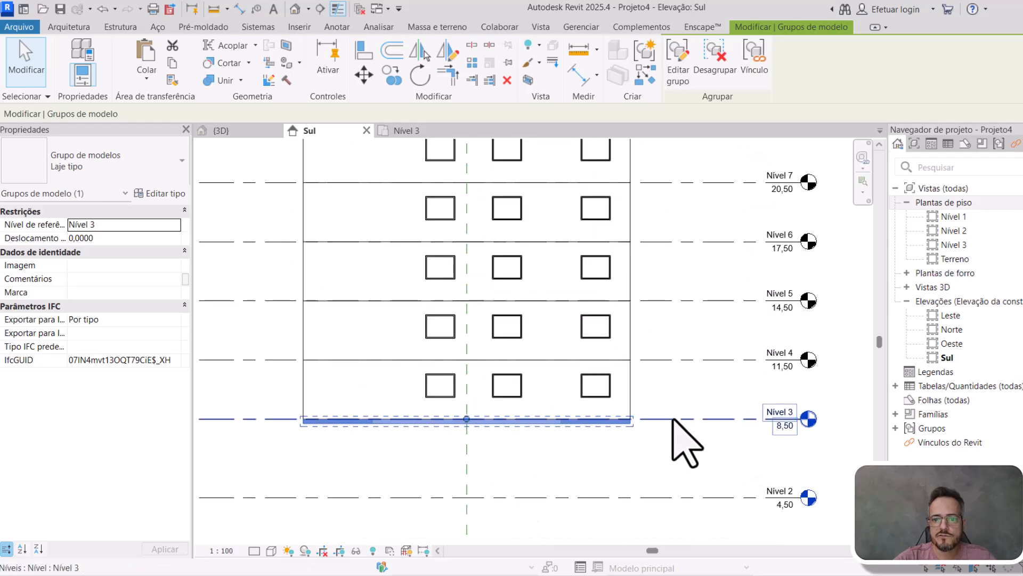
{"action": "left_click", "coordinate": [152, 80]}
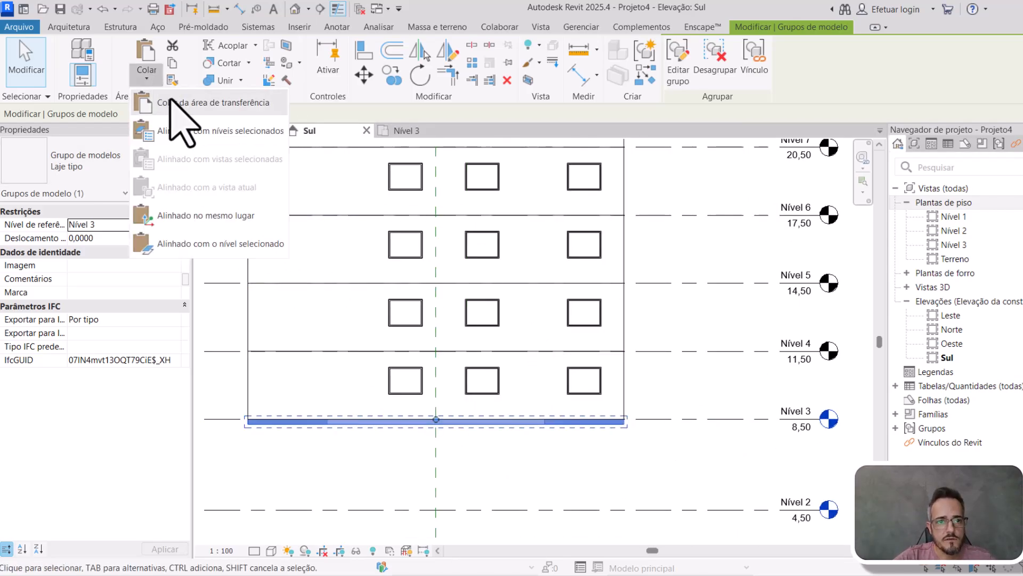
{"action": "left_click", "coordinate": [173, 132]}
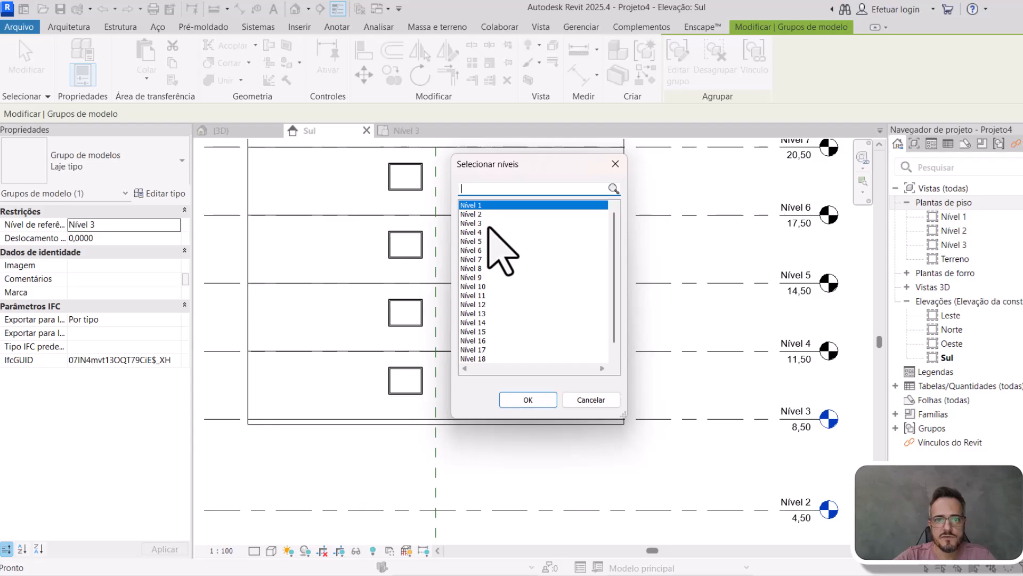
{"action": "scroll", "coordinate": [496, 266], "scroll_direction": "down", "scroll_amount": 1}
{"action": "left_click", "coordinate": [504, 351], "text": "shift"}
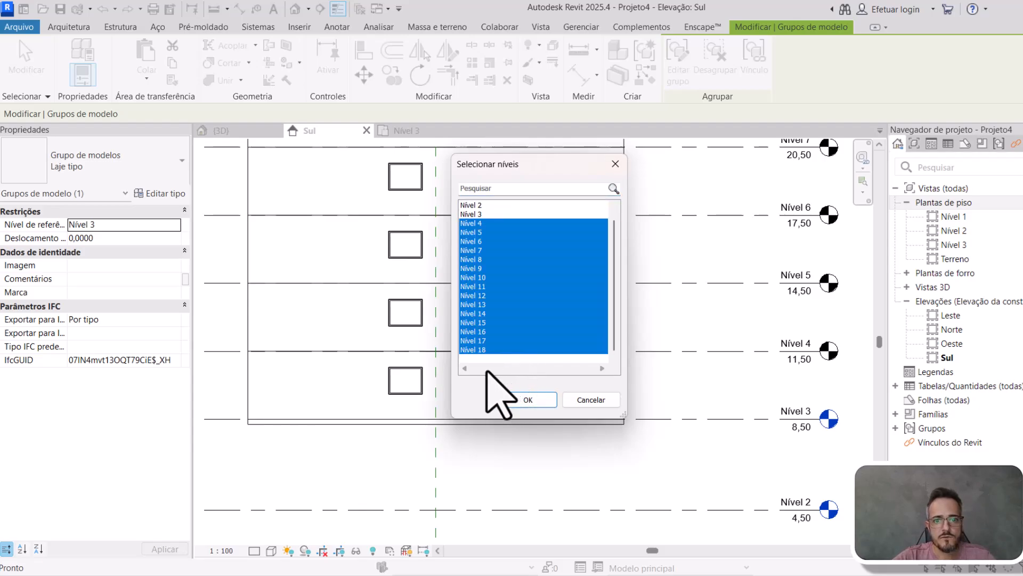
{"action": "left_click", "coordinate": [543, 400]}
{"action": "key", "text": "Escape"}
{"action": "scroll", "coordinate": [532, 303], "scroll_direction": "down", "scroll_amount": 2}
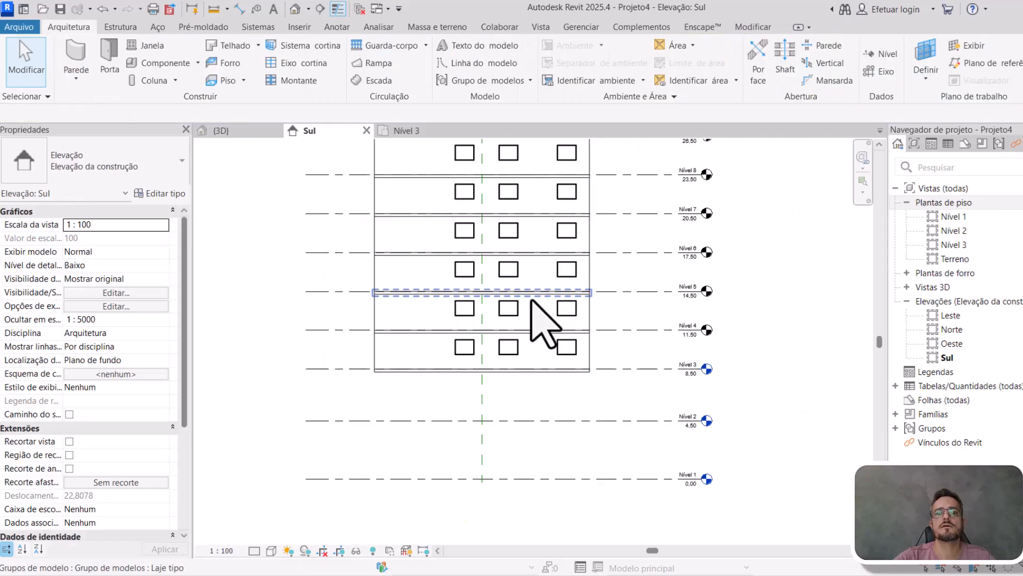
- Examine the repeated slabs along the tower's height in the Sul elevation and the 3D view
{"action": "middle_click_drag", "start_coordinate": [532, 301], "coordinate": [561, 448]}
{"action": "scroll", "coordinate": [561, 447], "scroll_direction": "down", "scroll_amount": 1}
{"action": "scroll", "coordinate": [475, 224], "scroll_direction": "down", "scroll_amount": 1}
{"action": "left_click", "coordinate": [258, 131]}
{"action": "scroll", "coordinate": [530, 352], "scroll_direction": "down", "scroll_amount": 1}
{"action": "middle_click_drag", "start_coordinate": [531, 353], "coordinate": [531, 393], "text": "shift"}
{"action": "scroll", "coordinate": [531, 360], "scroll_direction": "down", "scroll_amount": 2}
{"action": "scroll", "coordinate": [532, 373], "scroll_direction": "down", "scroll_amount": 2}
{"action": "scroll", "coordinate": [525, 368], "scroll_direction": "down", "scroll_amount": 2}
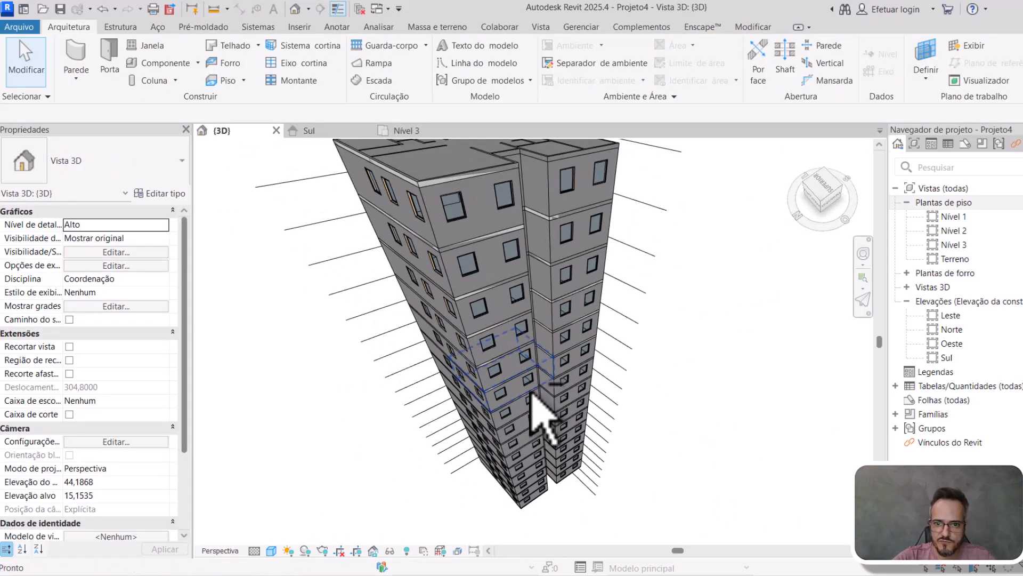
{"action": "scroll", "coordinate": [531, 373], "scroll_direction": "down", "scroll_amount": 2}
{"action": "middle_click_drag", "start_coordinate": [531, 192], "coordinate": [532, 281]}
{"action": "scroll", "coordinate": [539, 285], "scroll_direction": "up", "scroll_amount": 1}
{"action": "middle_click_drag", "start_coordinate": [566, 314], "coordinate": [599, 319]}
{"action": "scroll", "coordinate": [558, 264], "scroll_direction": "up", "scroll_amount": 1}
{"action": "scroll", "coordinate": [578, 349], "scroll_direction": "down", "scroll_amount": 1}
{"action": "middle_click_drag", "start_coordinate": [649, 352], "coordinate": [648, 396]}
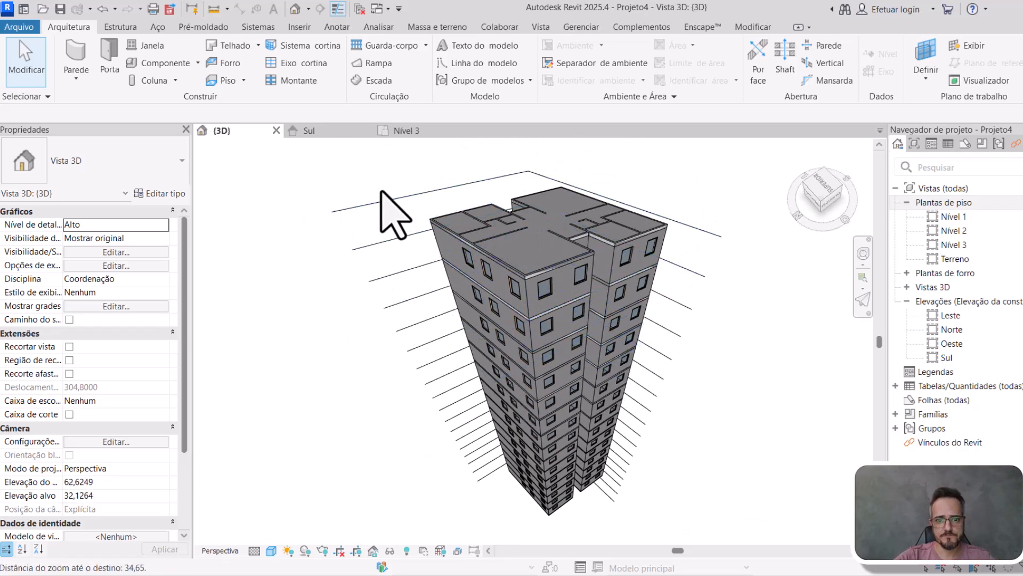
- Select part of the tower's model groups in the 3D view and isolate them with a section box, cutting through the building's interior
{"action": "left_click_drag", "start_coordinate": [667, 394], "coordinate": [669, 396]}
{"action": "scroll", "coordinate": [679, 418], "scroll_direction": "up", "scroll_amount": 2}
{"action": "scroll", "coordinate": [615, 356], "scroll_direction": "up", "scroll_amount": 1}
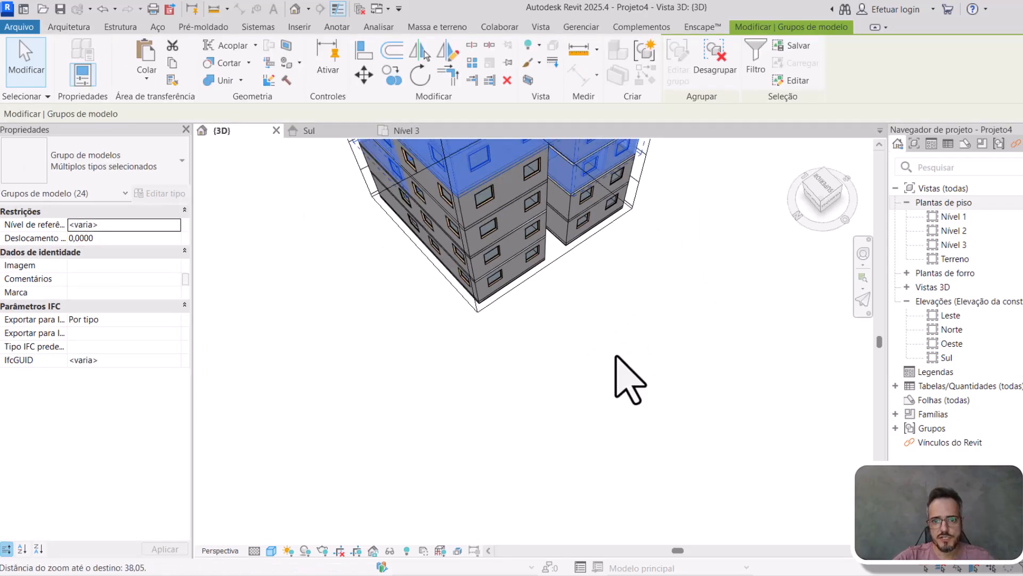
{"action": "left_click", "coordinate": [568, 262]}
{"action": "scroll", "coordinate": [562, 336], "scroll_direction": "down", "scroll_amount": 2}
{"action": "middle_click_drag", "start_coordinate": [573, 262], "coordinate": [530, 224], "text": "shift"}
{"action": "scroll", "coordinate": [537, 228], "scroll_direction": "up", "scroll_amount": 2}
{"action": "scroll", "coordinate": [463, 256], "scroll_direction": "up", "scroll_amount": 5}
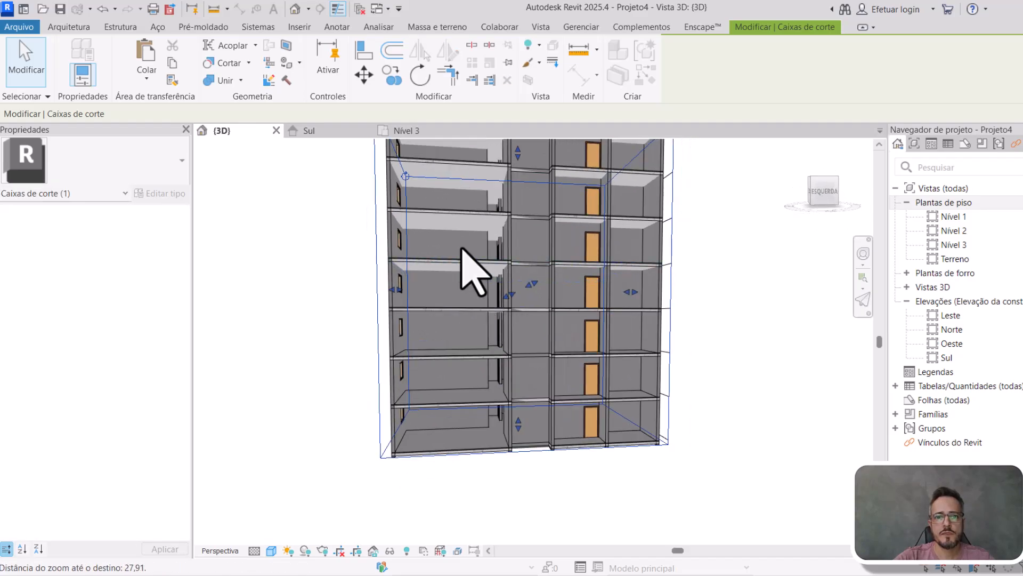
{"action": "middle_click_drag", "start_coordinate": [610, 261], "coordinate": [477, 258]}
- Examine how the Laje tipo slab on Nível 16 meets the Apto B walls on Nível 15 in the cut 3D view
{"action": "scroll", "coordinate": [548, 240], "scroll_direction": "down", "scroll_amount": 2}
{"action": "left_click", "coordinate": [548, 240]}
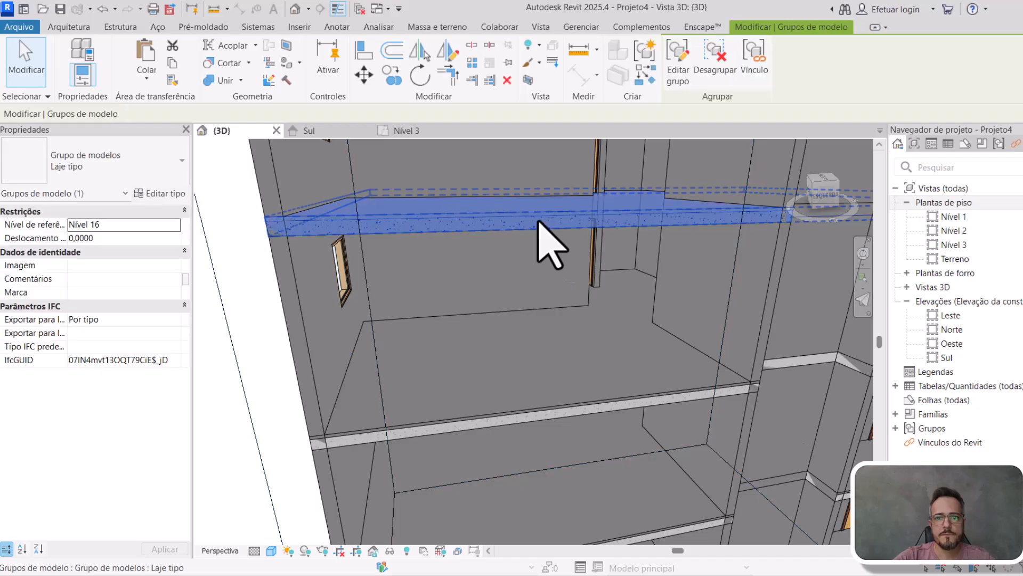
{"action": "scroll", "coordinate": [537, 309], "scroll_direction": "up", "scroll_amount": 4}
{"action": "scroll", "coordinate": [441, 336], "scroll_direction": "down", "scroll_amount": 2}
{"action": "scroll", "coordinate": [393, 337], "scroll_direction": "up", "scroll_amount": 3}
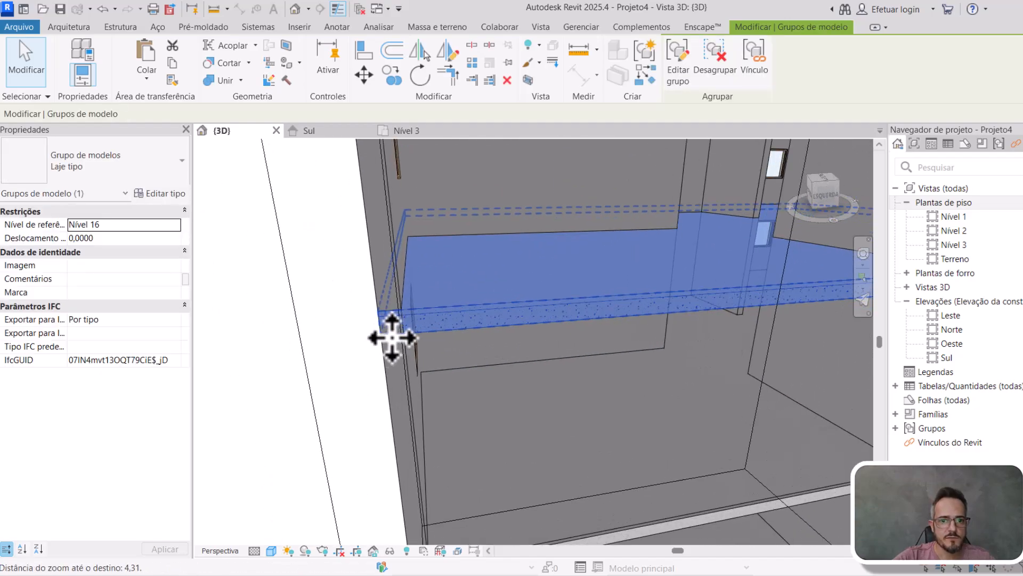
{"action": "left_click", "coordinate": [401, 343]}
{"action": "middle_click_drag", "start_coordinate": [401, 343], "coordinate": [282, 349]}
{"action": "scroll", "coordinate": [404, 322], "scroll_direction": "down", "scroll_amount": 5}
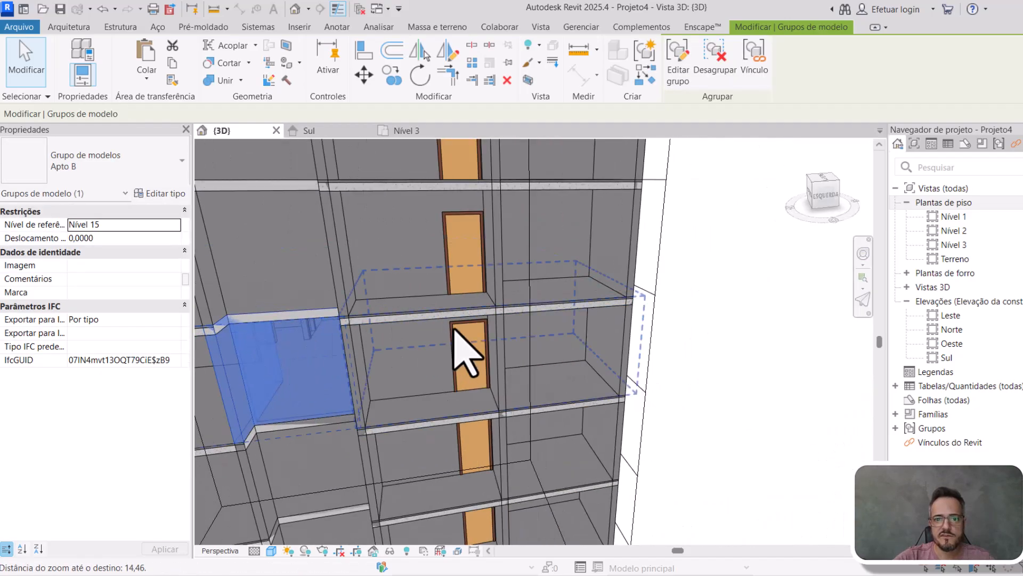
- Try to lower the top of the internal wall beside the door in the Nível 16 Apto A group, then leave group editing
{"action": "scroll", "coordinate": [517, 306], "scroll_direction": "up", "scroll_amount": 3}
{"action": "double_click", "coordinate": [493, 309]}
{"action": "scroll", "coordinate": [533, 307], "scroll_direction": "up", "scroll_amount": 2}
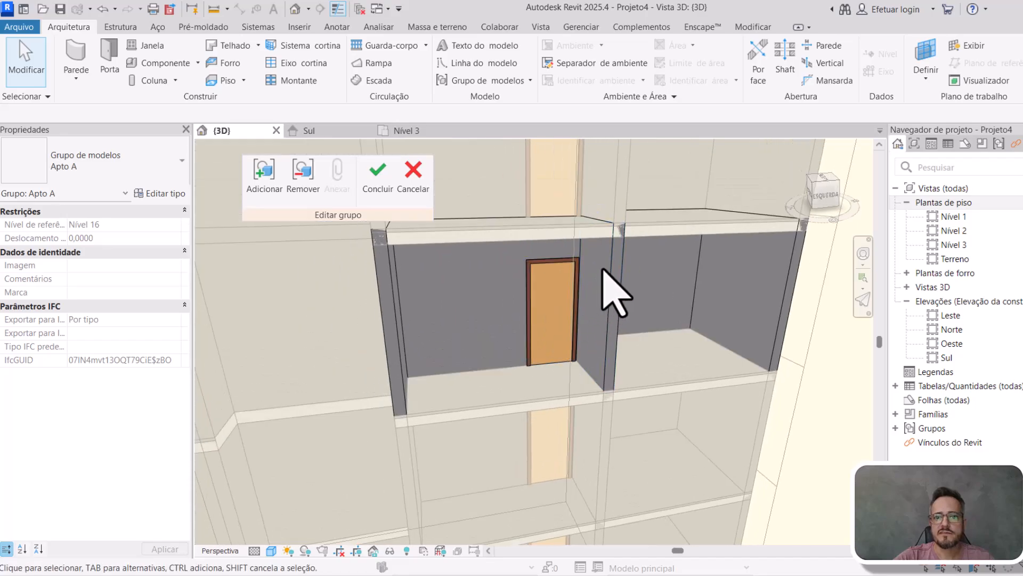
{"action": "left_click", "coordinate": [612, 266]}
{"action": "scroll", "coordinate": [629, 221], "scroll_direction": "up", "scroll_amount": 2}
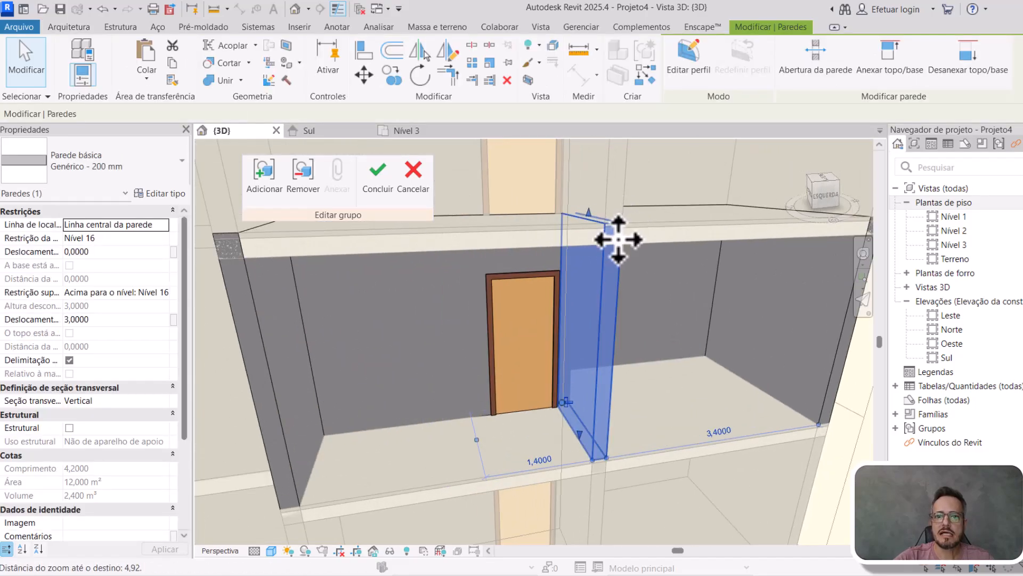
{"action": "left_click_drag", "start_coordinate": [591, 216], "coordinate": [589, 240]}
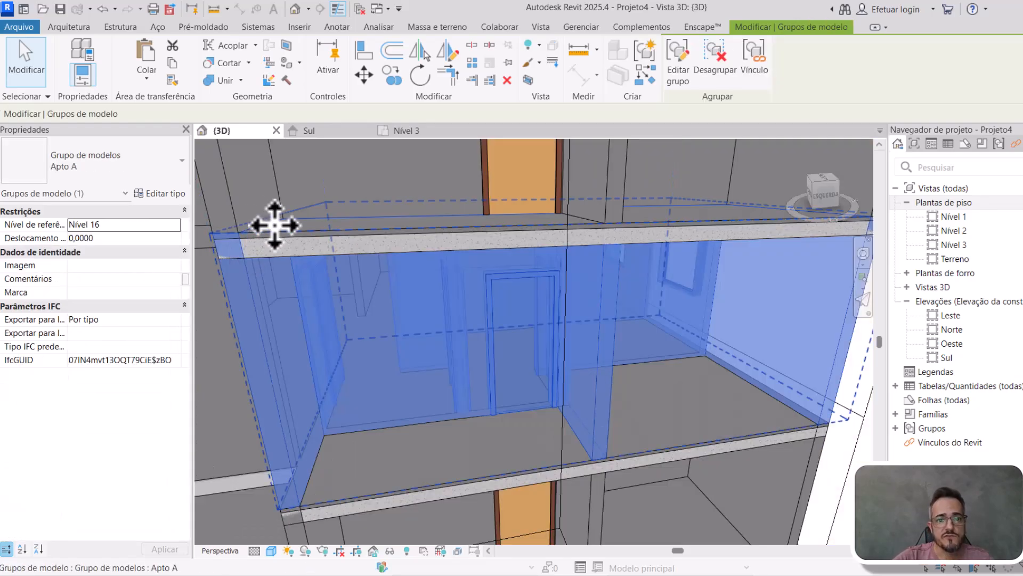
{"action": "key", "text": "Escape"}
- Examine the slab edges and exterior wall joints along the cut tower's corner and window façade in the 3D view
{"action": "scroll", "coordinate": [623, 243], "scroll_direction": "down", "scroll_amount": 2}
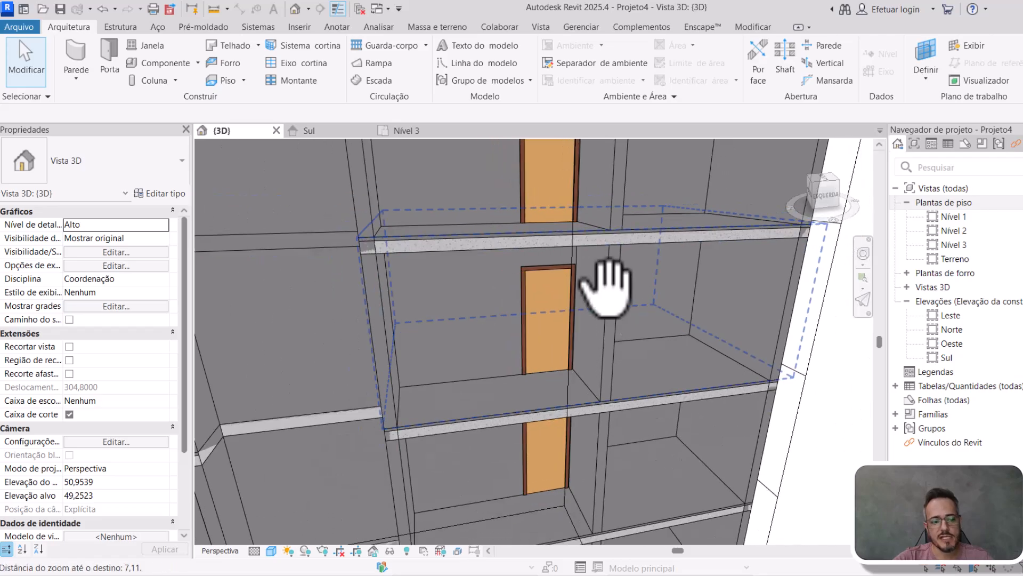
{"action": "middle_click_drag", "start_coordinate": [605, 288], "coordinate": [484, 341], "text": "shift"}
{"action": "scroll", "coordinate": [434, 285], "scroll_direction": "up", "scroll_amount": 4}
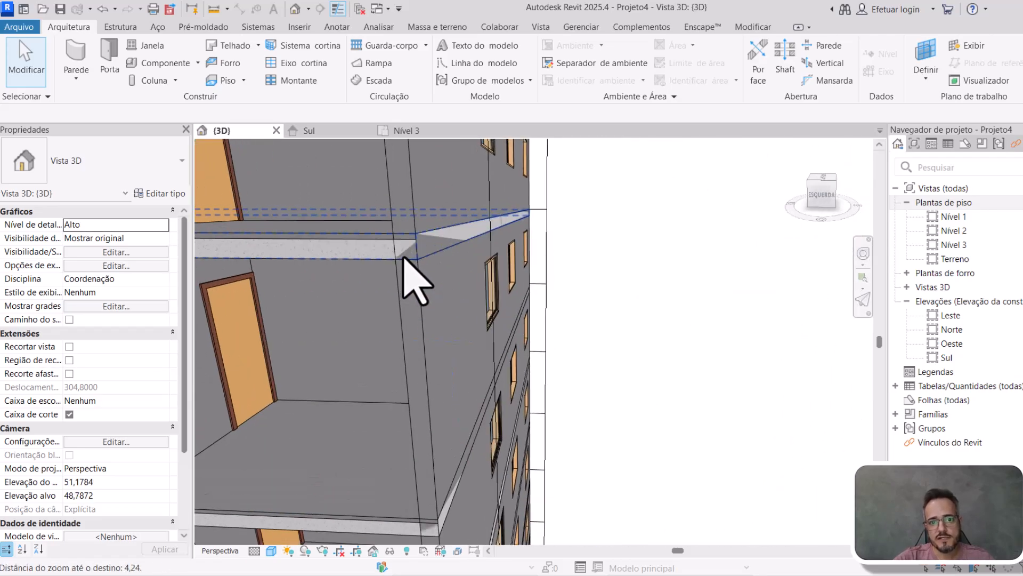
{"action": "middle_click_drag", "start_coordinate": [418, 239], "coordinate": [521, 241]}
{"action": "scroll", "coordinate": [491, 313], "scroll_direction": "down", "scroll_amount": 5}
{"action": "scroll", "coordinate": [599, 263], "scroll_direction": "down", "scroll_amount": 3}
{"action": "middle_click_drag", "start_coordinate": [598, 263], "coordinate": [553, 334], "text": "shift"}
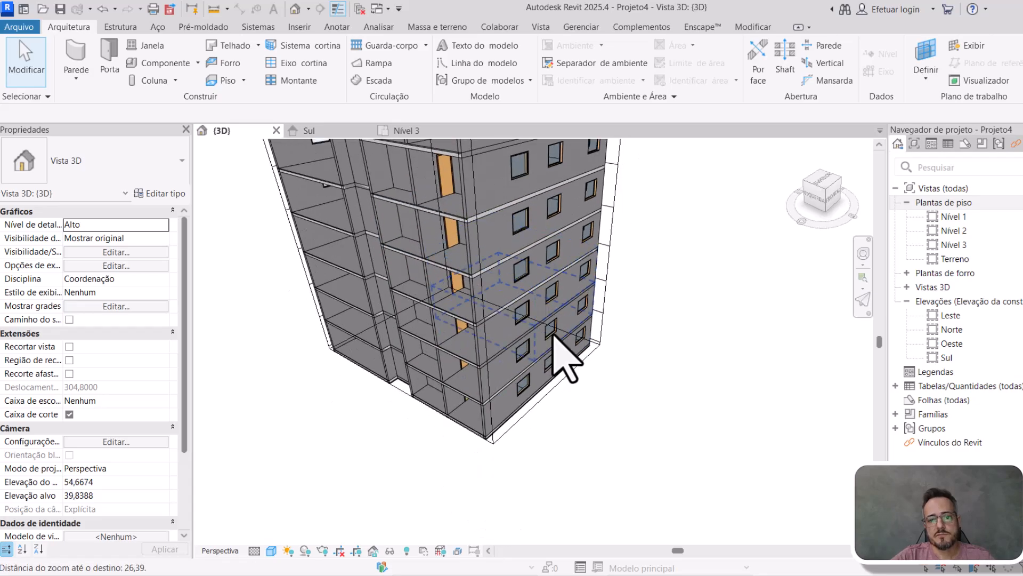
{"action": "middle_click_drag", "start_coordinate": [508, 296], "coordinate": [486, 299]}
{"action": "scroll", "coordinate": [549, 343], "scroll_direction": "up", "scroll_amount": 4}
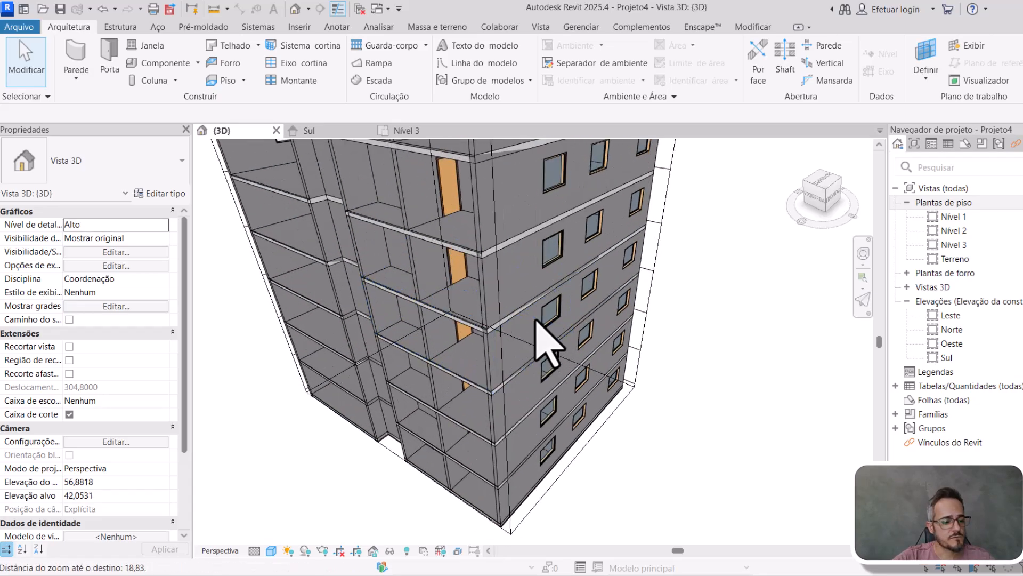
{"action": "middle_click_drag", "start_coordinate": [583, 359], "coordinate": [565, 333], "text": "shift"}
{"action": "scroll", "coordinate": [511, 335], "scroll_direction": "up", "scroll_amount": 3}
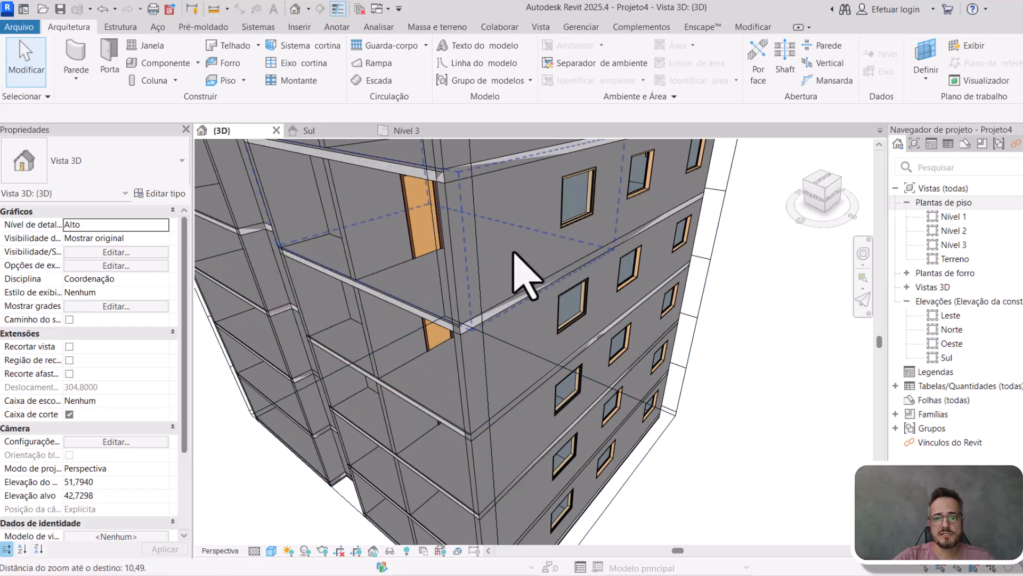
{"action": "scroll", "coordinate": [552, 341], "scroll_direction": "down", "scroll_amount": 1}
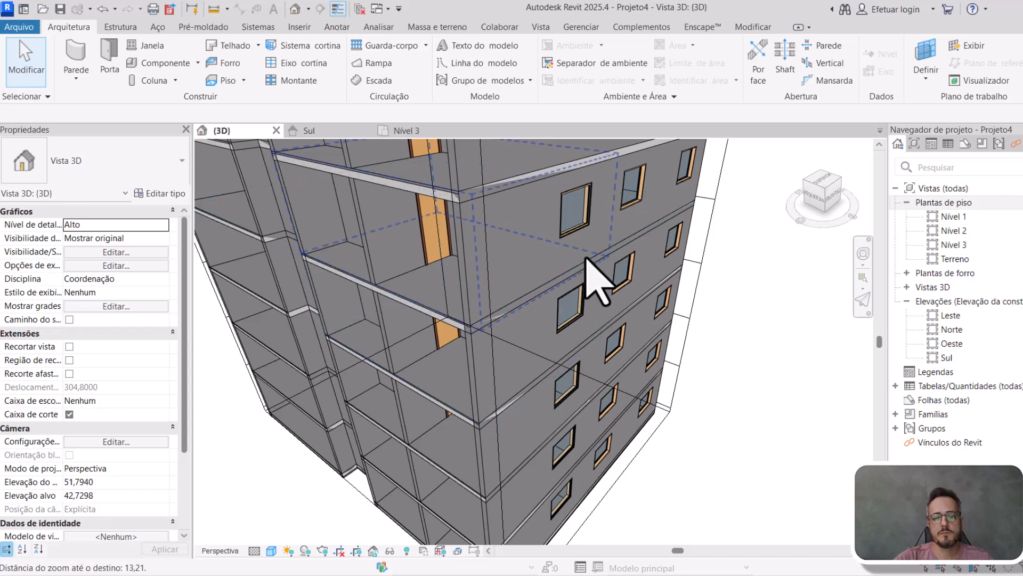
{"action": "scroll", "coordinate": [447, 243], "scroll_direction": "up", "scroll_amount": 1}
- Inspect the outer wall corner of the Apto B group in the Nível 3 floor plan, then return to the 3D view
{"action": "left_click", "coordinate": [404, 131]}
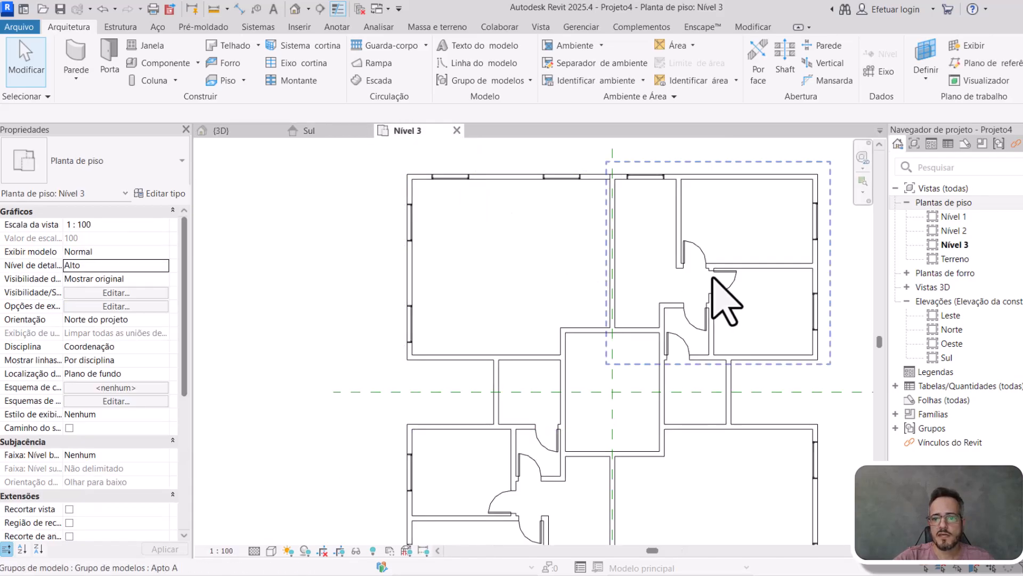
{"action": "scroll", "coordinate": [674, 427], "scroll_direction": "up", "scroll_amount": 6}
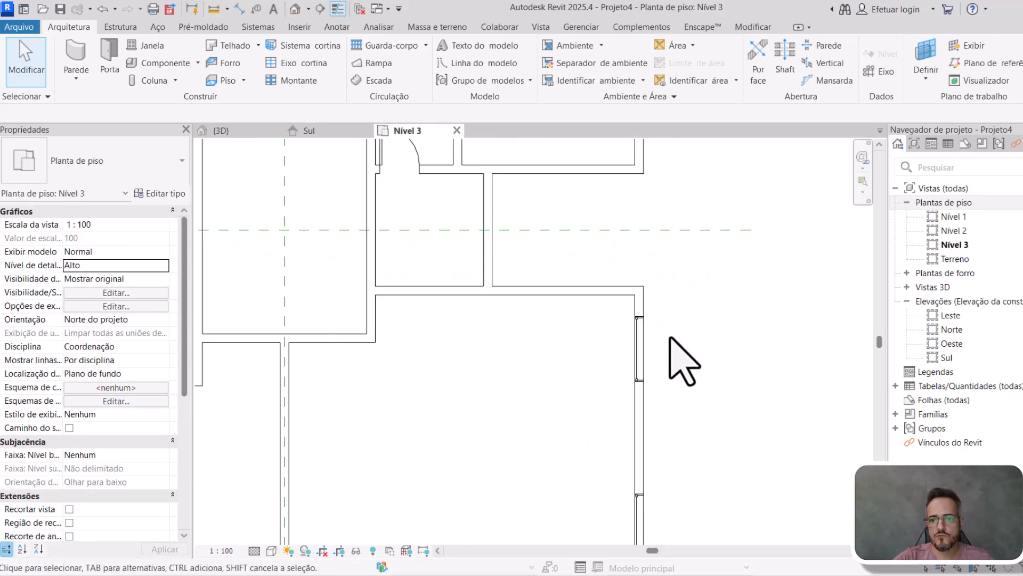
{"action": "left_click", "coordinate": [634, 301]}
{"action": "scroll", "coordinate": [634, 300], "scroll_direction": "up", "scroll_amount": 1}
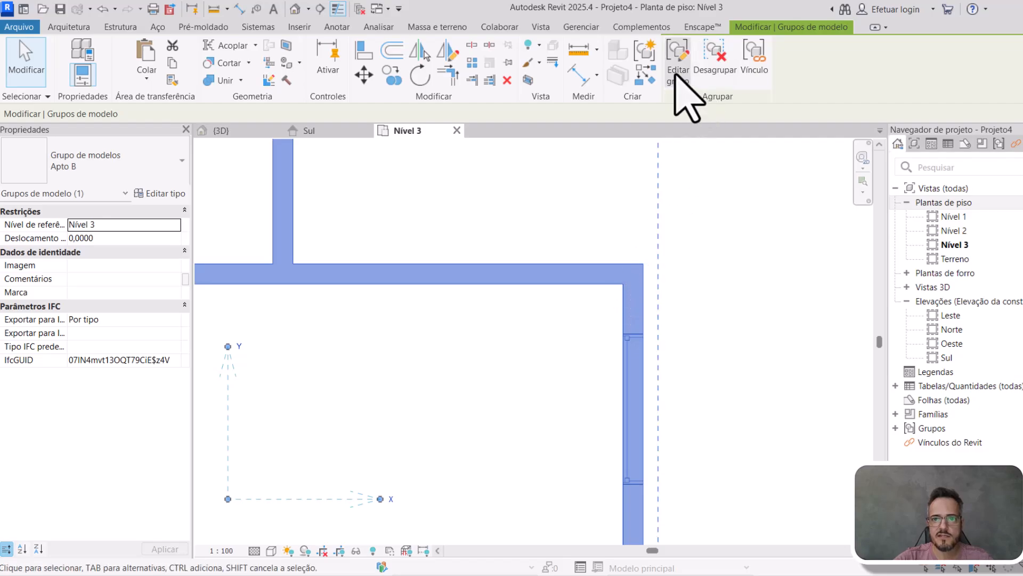
{"action": "scroll", "coordinate": [637, 298], "scroll_direction": "up", "scroll_amount": 1}
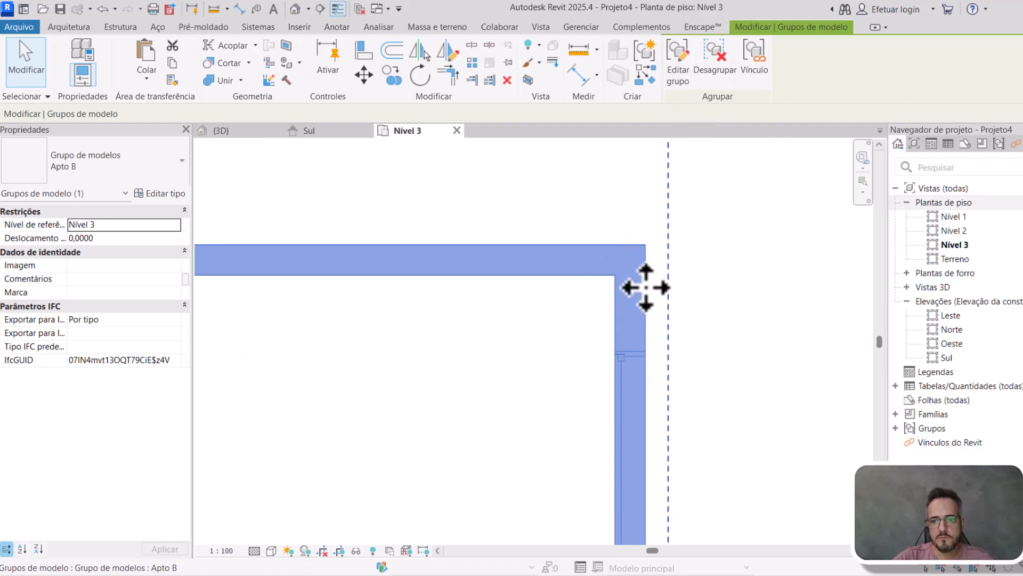
{"action": "left_click", "coordinate": [227, 131]}
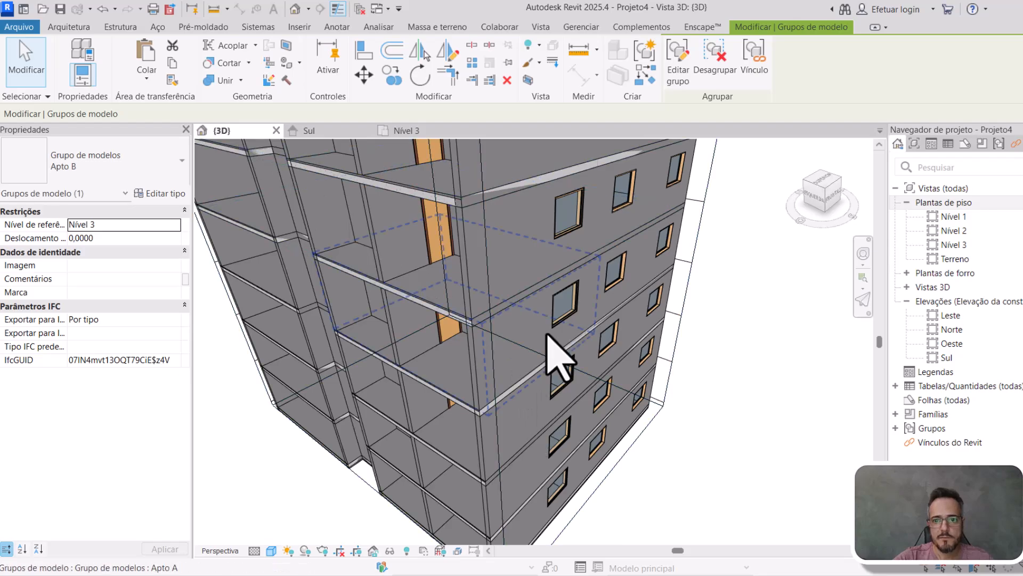
- Turn off the 3D view's section box and review the whole tower in the 3D view and the Sul elevation
{"action": "scroll", "coordinate": [607, 314], "scroll_direction": "down", "scroll_amount": 5}
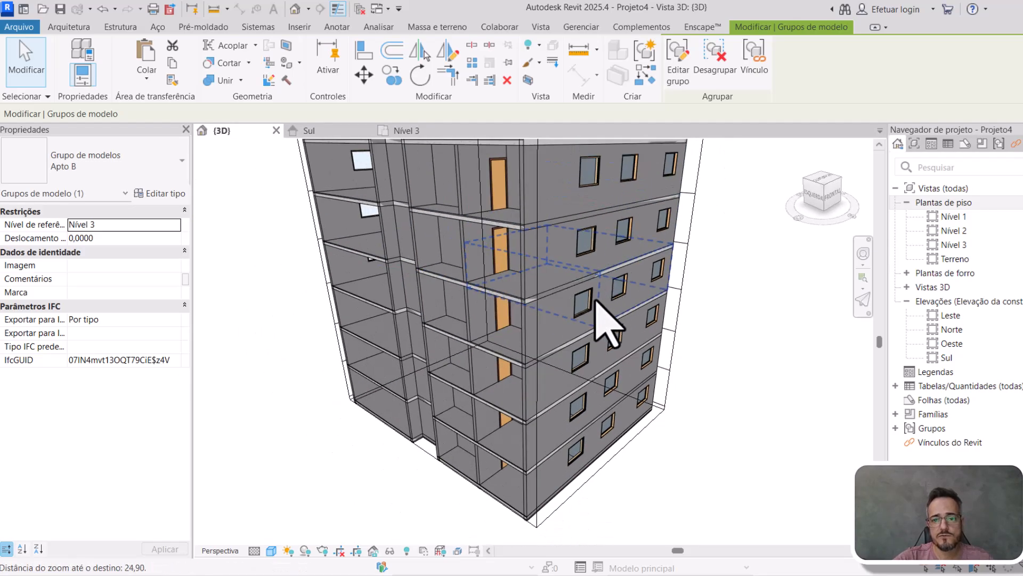
{"action": "scroll", "coordinate": [613, 362], "scroll_direction": "down", "scroll_amount": 3}
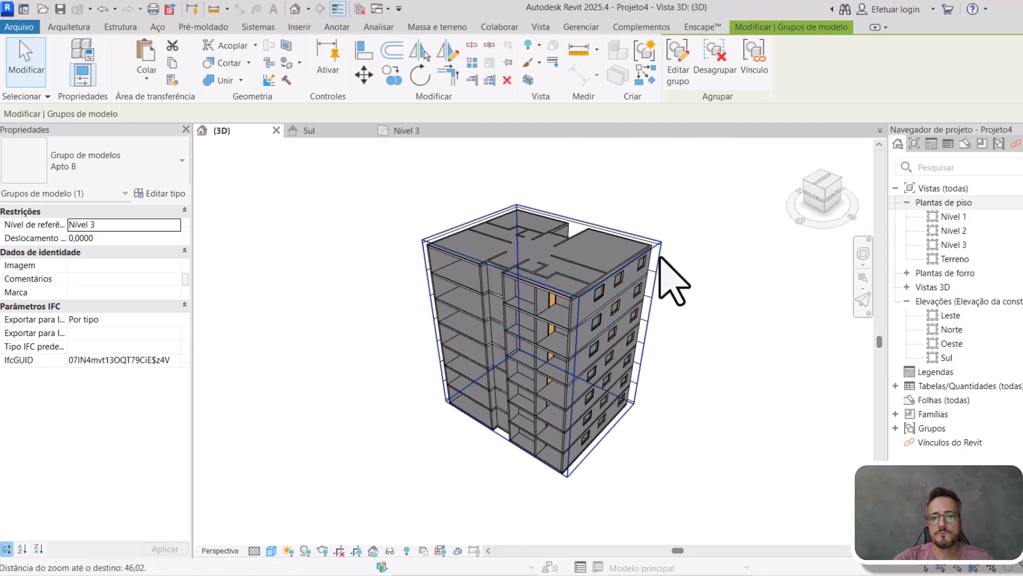
{"action": "key", "text": "Escape"}
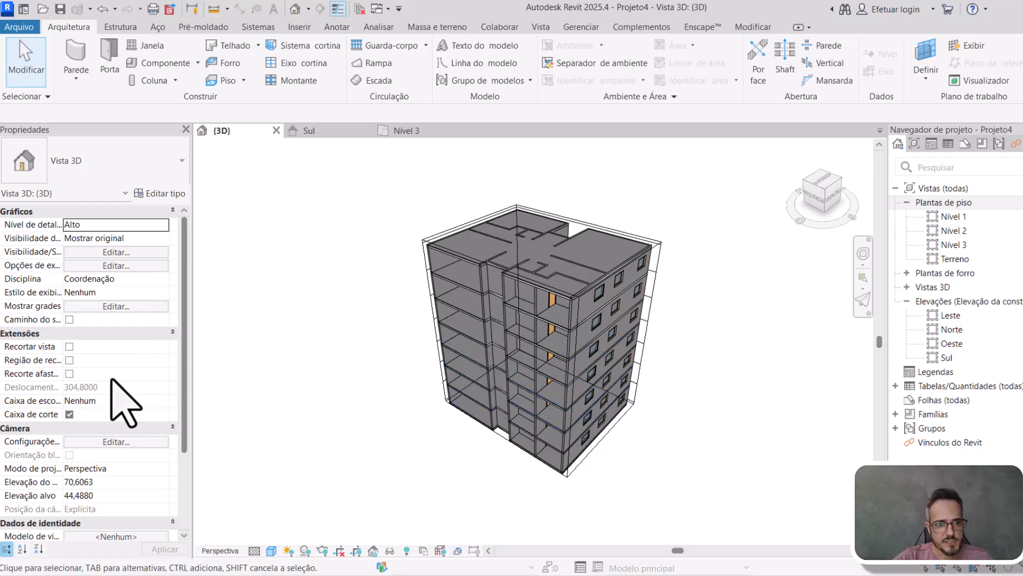
{"action": "left_click", "coordinate": [70, 414]}
{"action": "scroll", "coordinate": [427, 429], "scroll_direction": "down", "scroll_amount": 3}
{"action": "middle_click_drag", "start_coordinate": [537, 341], "coordinate": [552, 197]}
{"action": "middle_click_drag", "start_coordinate": [558, 339], "coordinate": [561, 269], "text": "shift"}
{"action": "middle_click_drag", "start_coordinate": [561, 269], "coordinate": [559, 328]}
{"action": "middle_click_drag", "start_coordinate": [571, 377], "coordinate": [614, 326], "text": "shift"}
{"action": "scroll", "coordinate": [495, 229], "scroll_direction": "down", "scroll_amount": 1}
{"action": "middle_click_drag", "start_coordinate": [710, 331], "coordinate": [670, 345]}
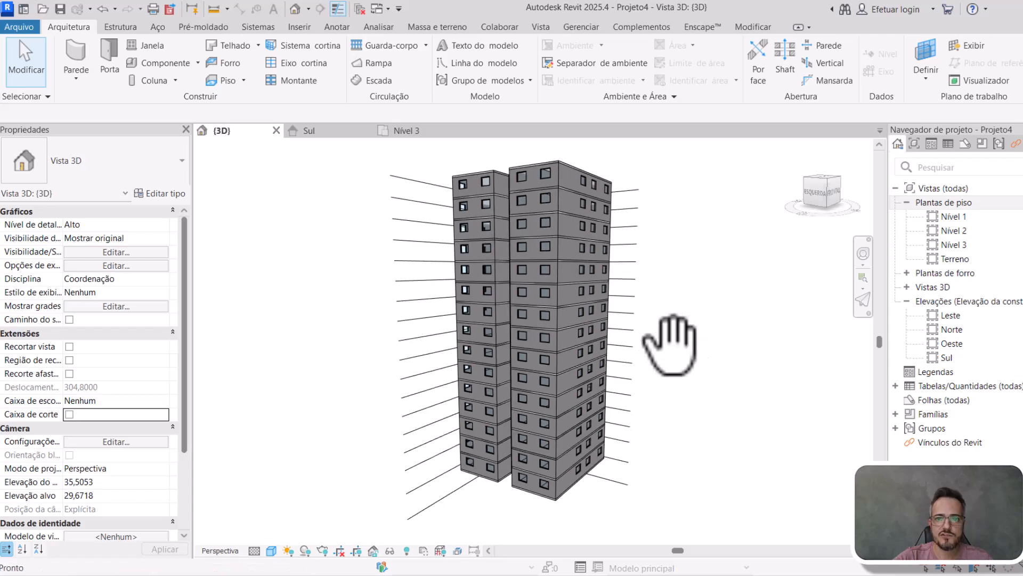
{"action": "left_click", "coordinate": [325, 132]}
{"action": "scroll", "coordinate": [581, 320], "scroll_direction": "down", "scroll_amount": 1}
{"action": "middle_click_drag", "start_coordinate": [609, 352], "coordinate": [612, 379]}
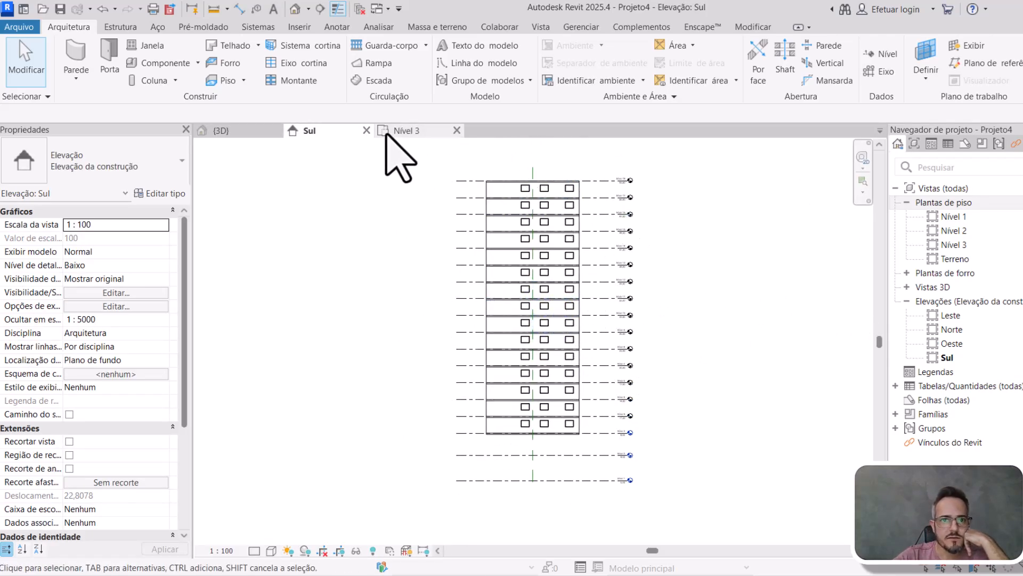
- Add an aligned dimension across the width of the southwest corner room in the Nível 3 floor plan
{"action": "left_click", "coordinate": [407, 132]}
{"action": "scroll", "coordinate": [541, 295], "scroll_direction": "up", "scroll_amount": 2}
{"action": "scroll", "coordinate": [547, 304], "scroll_direction": "down", "scroll_amount": 3}
{"action": "middle_click_drag", "start_coordinate": [548, 304], "coordinate": [605, 400]}
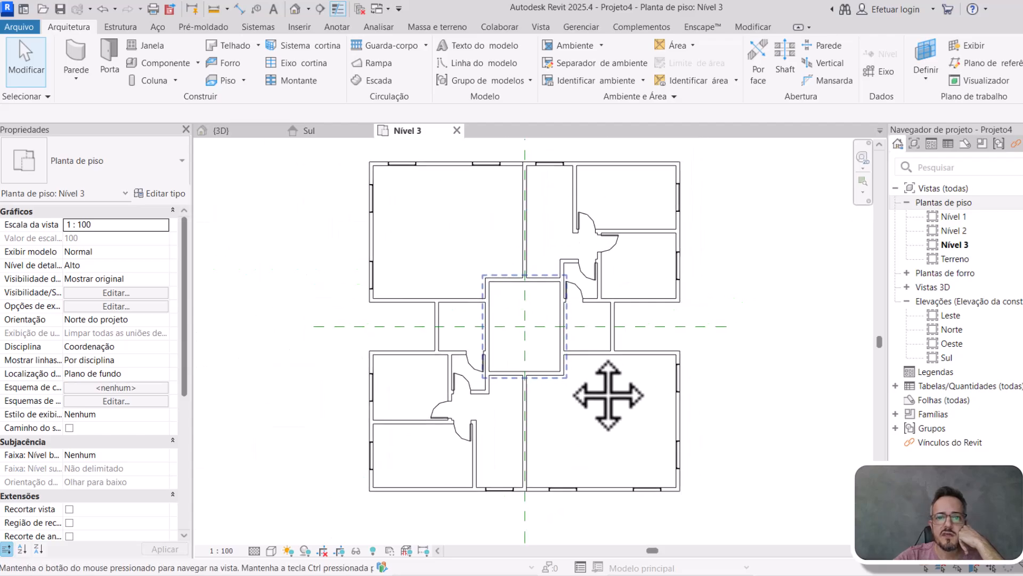
{"action": "left_click", "coordinate": [448, 388]}
{"action": "scroll", "coordinate": [474, 337], "scroll_direction": "up", "scroll_amount": 2}
{"action": "key", "text": "Escape"}
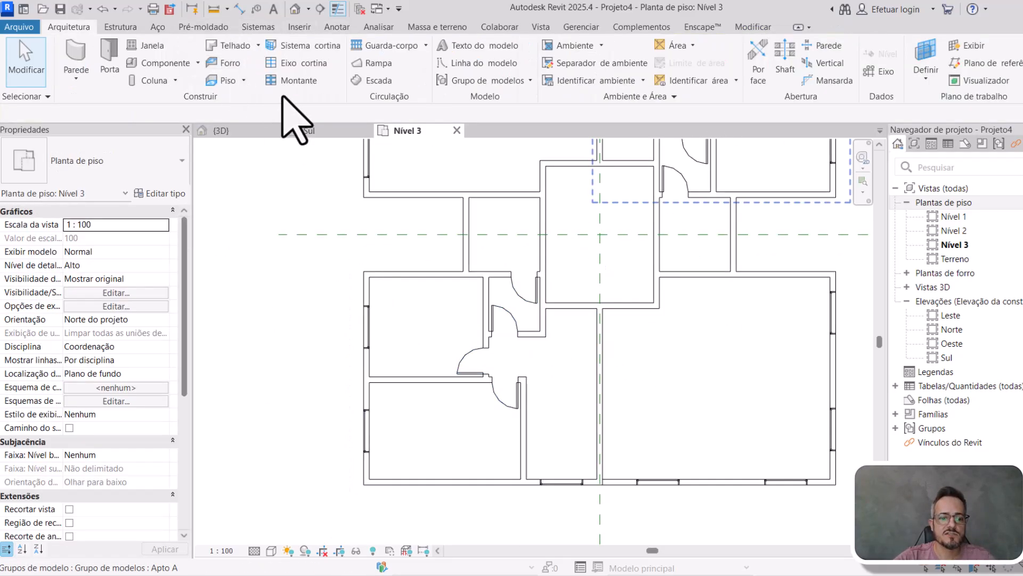
{"action": "key", "text": "i"}
{"action": "scroll", "coordinate": [501, 443], "scroll_direction": "up", "scroll_amount": 1}
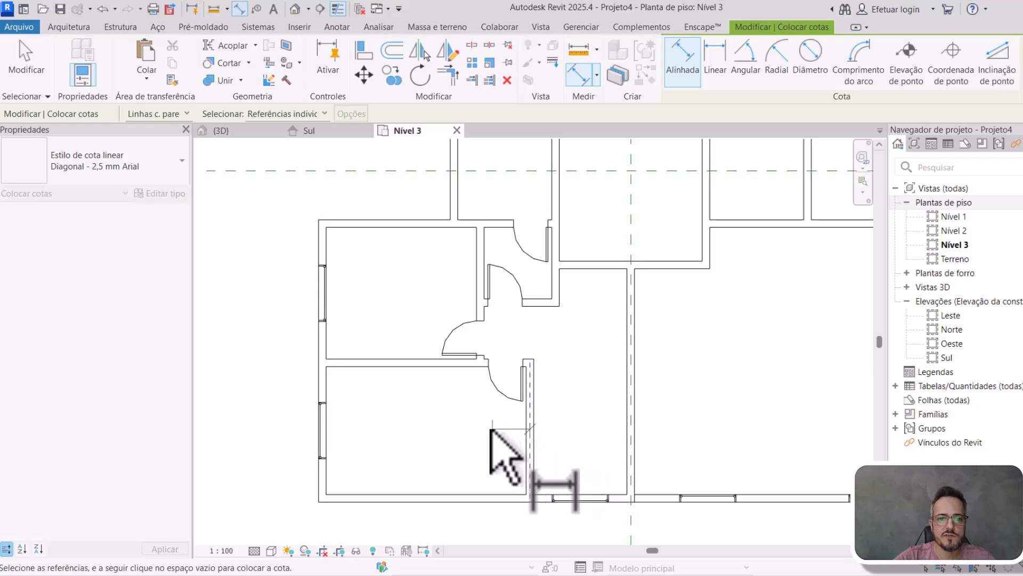
{"action": "left_click", "coordinate": [327, 393]}
{"action": "left_click", "coordinate": [423, 410]}
- Add a vertical aligned dimension chain spanning the southwest corner room and the adjacent room to its north
{"action": "left_click", "coordinate": [399, 362]}
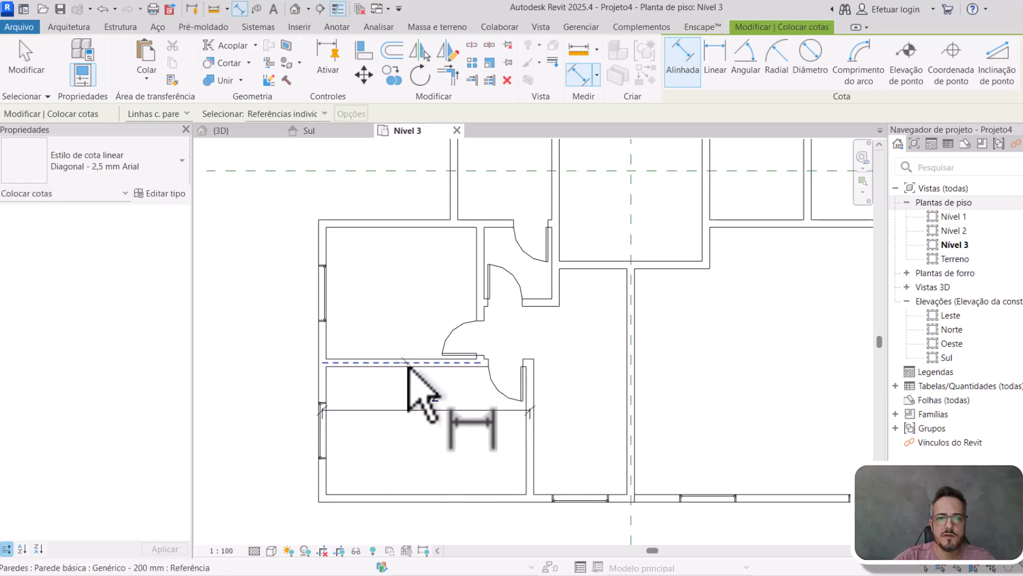
{"action": "left_click", "coordinate": [399, 494]}
{"action": "left_click", "coordinate": [384, 225]}
{"action": "left_click", "coordinate": [357, 285]}
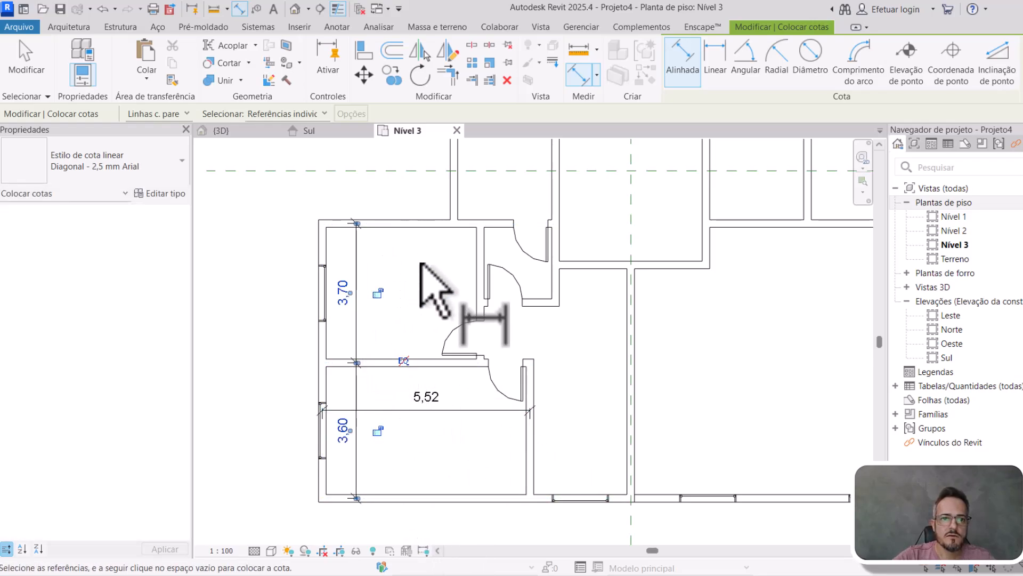
- Place a spot elevation inside the room north of the southwest corner room in the Nível 3 plan
{"action": "key", "text": "l"}
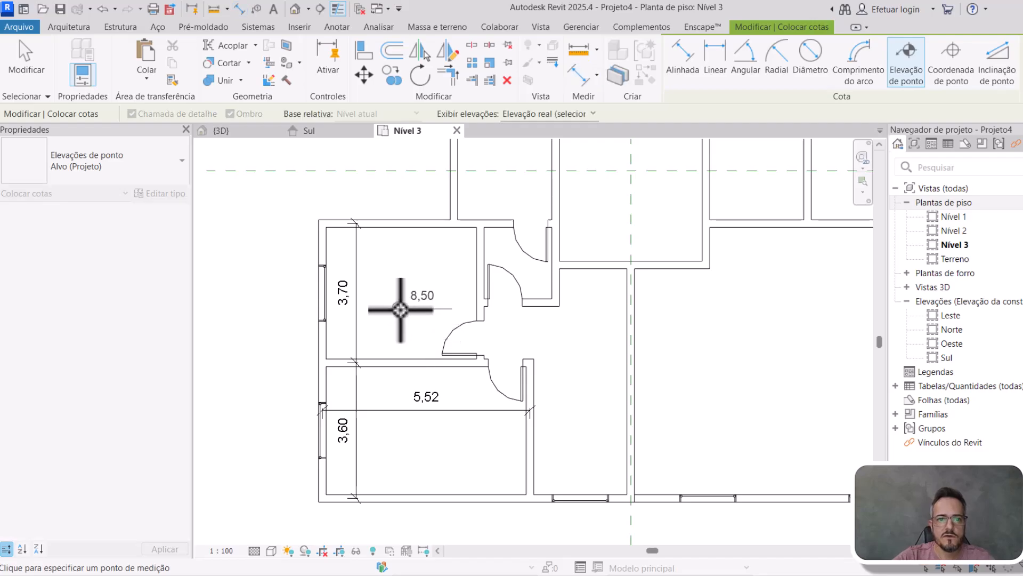
{"action": "key", "text": "Escape"}
{"action": "key", "text": "Escape"}
{"action": "key", "text": "l"}
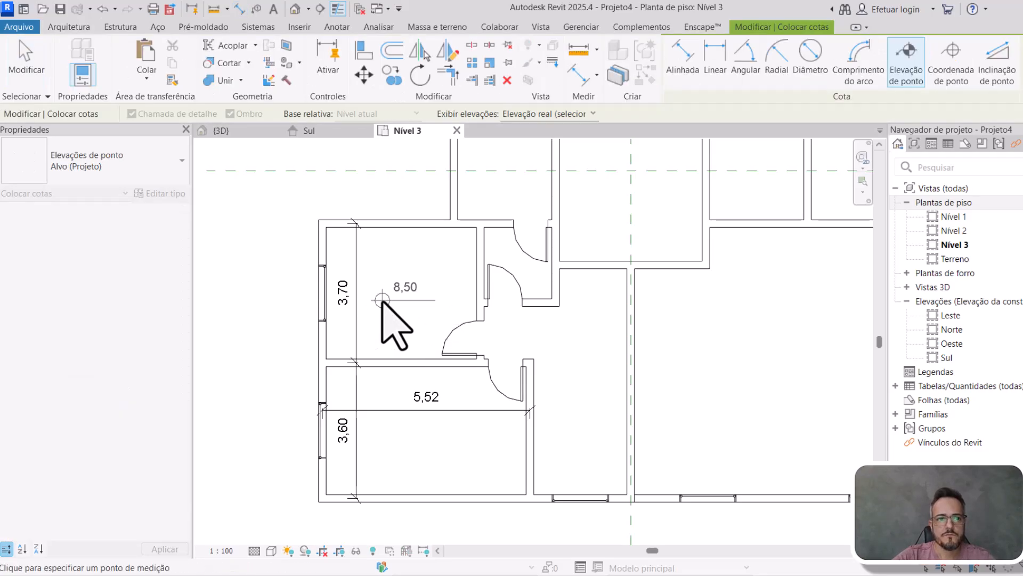
{"action": "left_click", "coordinate": [373, 296]}
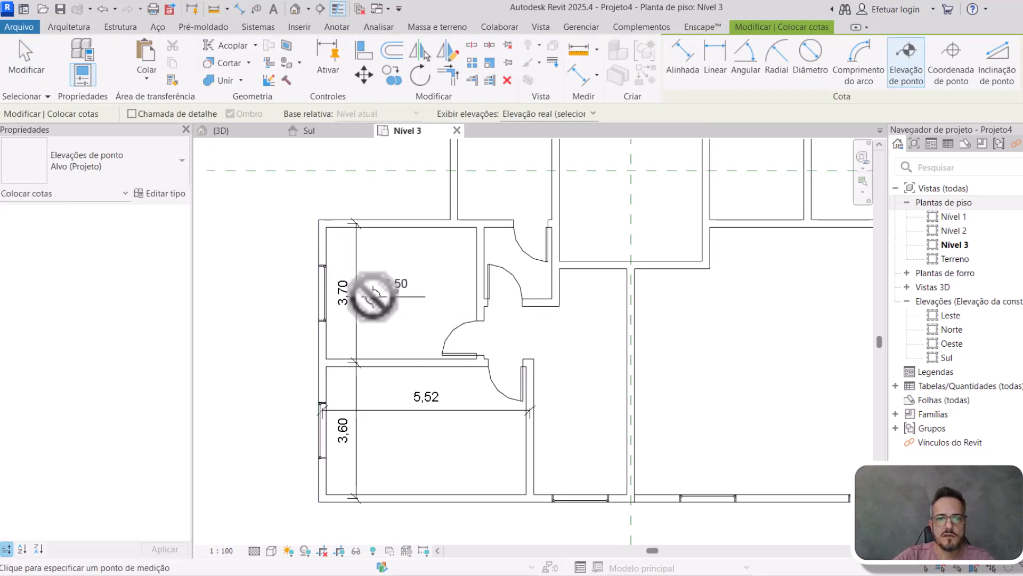
{"action": "key", "text": "r"}
{"action": "key", "text": "t"}
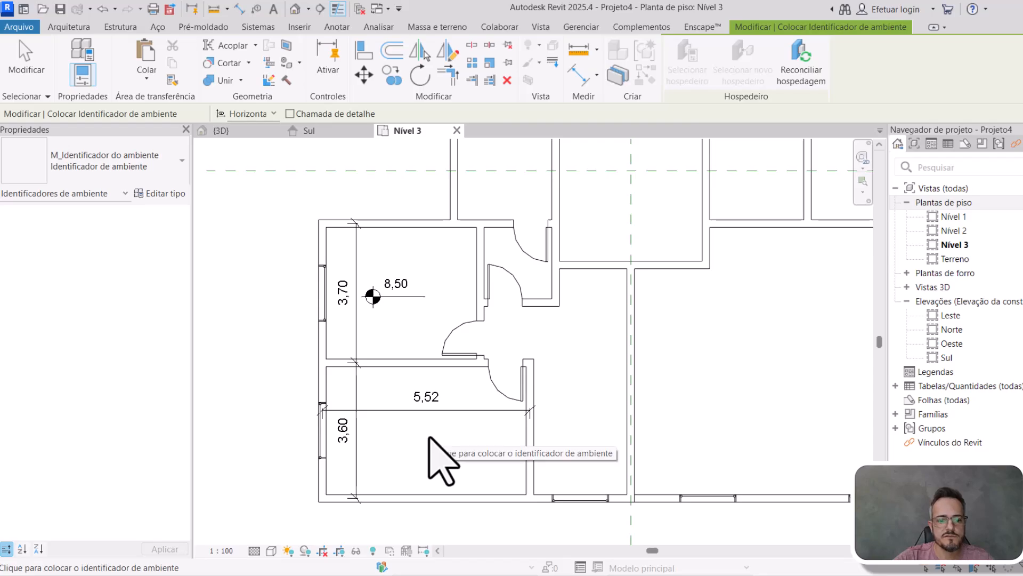
{"action": "key", "text": "Escape"}
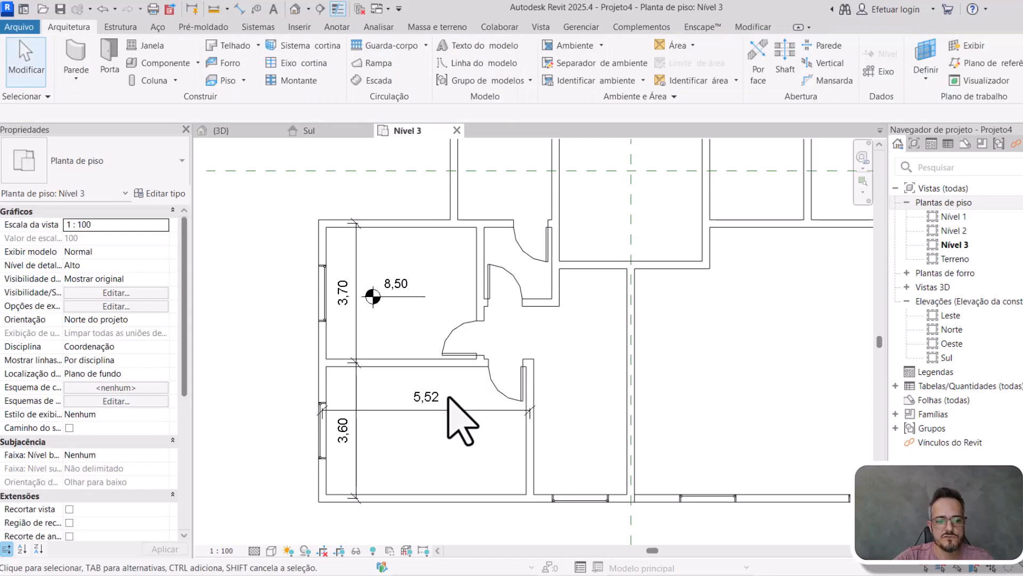
- Place a room in the southwest corner room of the Nível 3 plan
{"action": "scroll", "coordinate": [453, 397], "scroll_direction": "down", "scroll_amount": 1}
{"action": "middle_click_drag", "start_coordinate": [462, 393], "coordinate": [435, 380]}
{"action": "key", "text": "r"}
{"action": "key", "text": "m"}
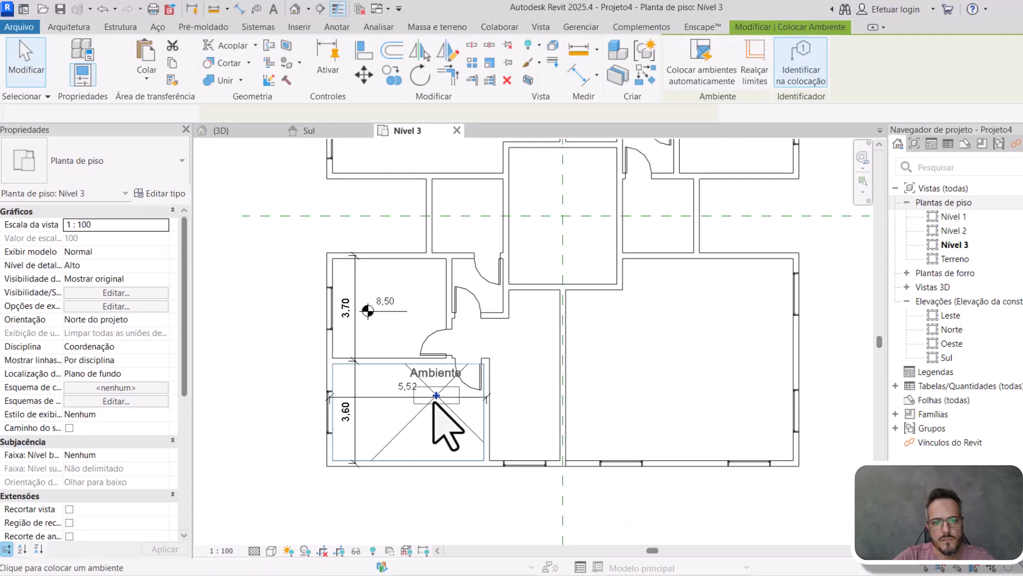
{"action": "scroll", "coordinate": [427, 415], "scroll_direction": "up", "scroll_amount": 1}
{"action": "left_click", "coordinate": [433, 410]}
{"action": "key", "text": "Escape"}
- Name the new room QUARTO and move its tag below the room's width dimension
{"action": "double_click", "coordinate": [426, 386]}
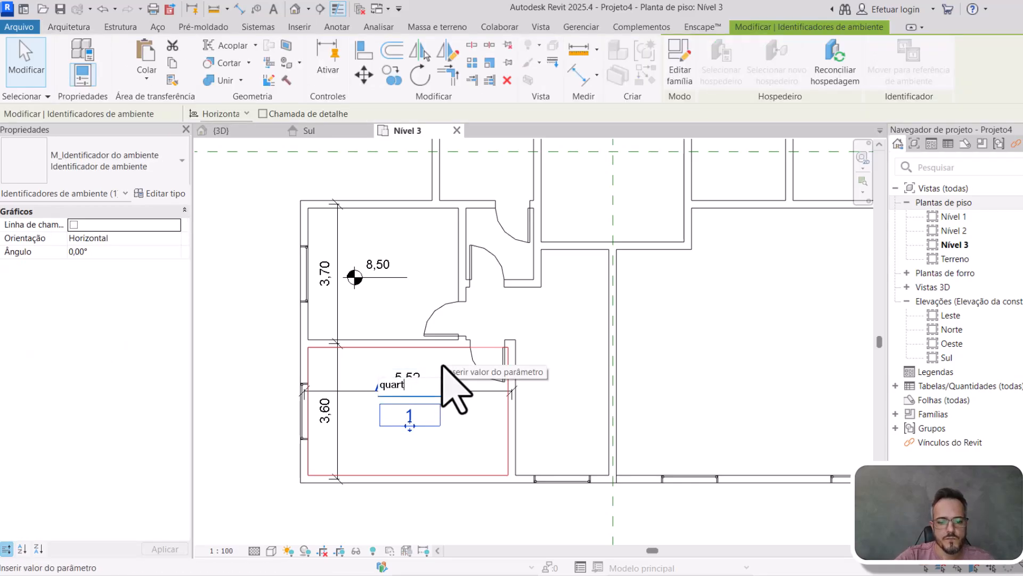
{"action": "type", "text": "Q"}
{"action": "key", "text": "Caps_Lock"}
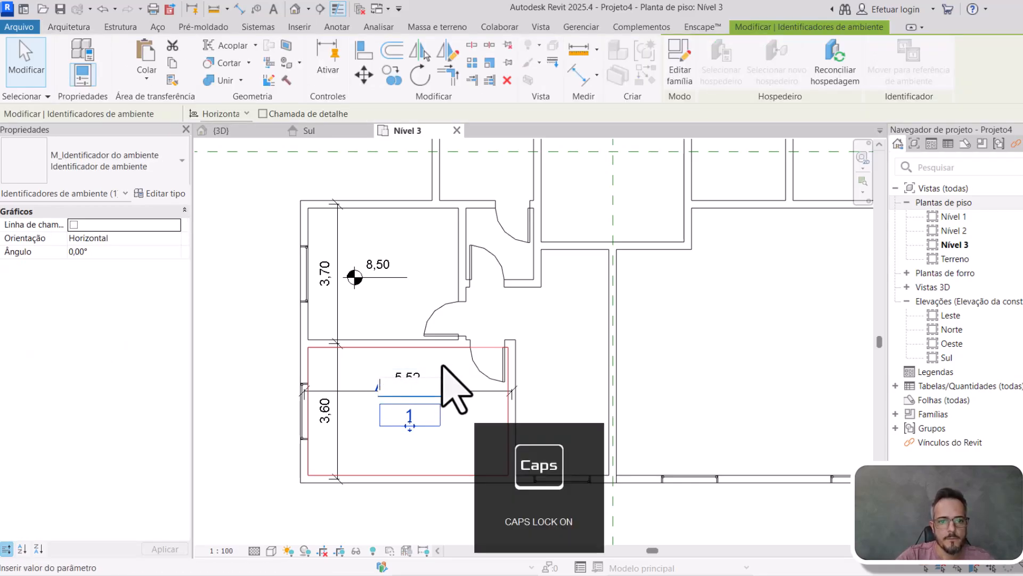
{"action": "type", "text": "UARTO"}
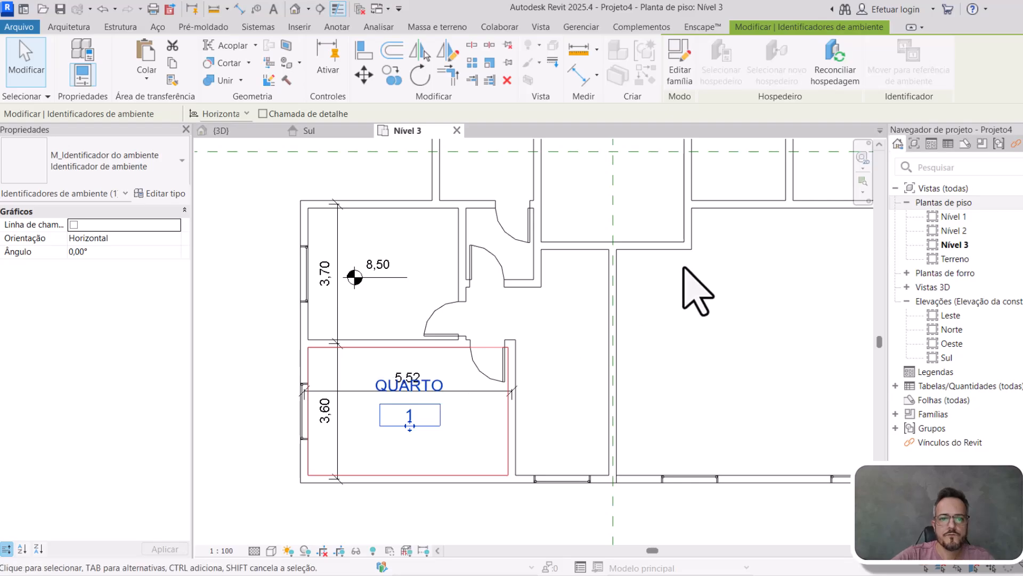
{"action": "left_click_drag", "start_coordinate": [408, 419], "coordinate": [417, 443]}
- Try the type Identificador de ambiente com área on the QUARTO room tag
{"action": "left_click", "coordinate": [118, 154]}
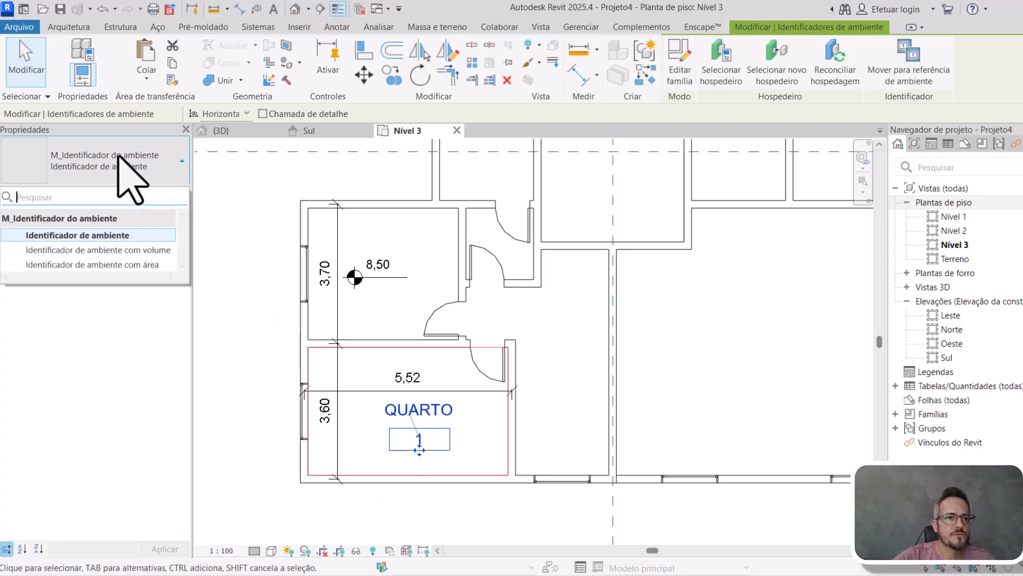
{"action": "left_click", "coordinate": [107, 265]}
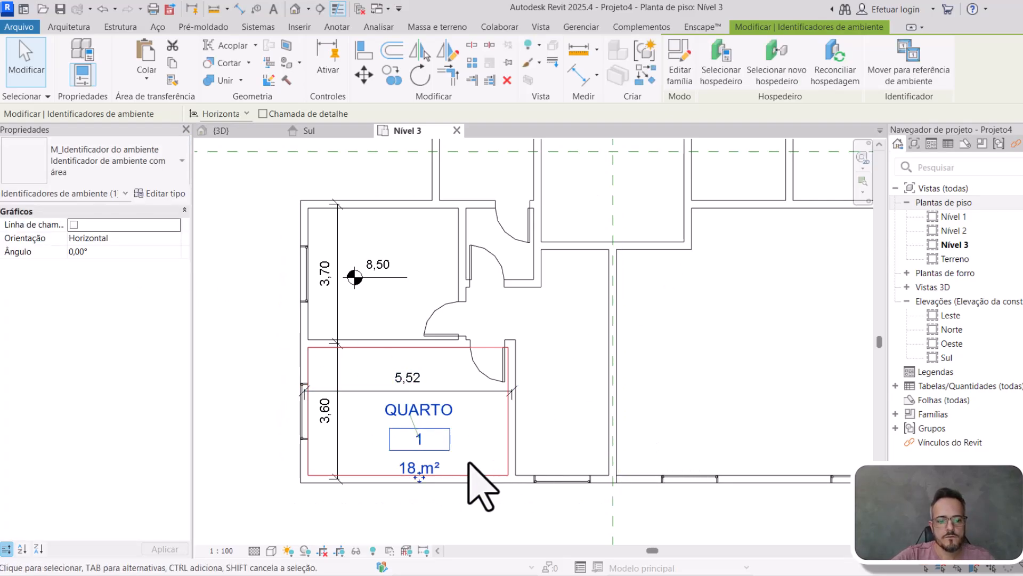
{"action": "key", "text": "Escape"}
- Compare the annotated southwest Apto A group with the northeast Apto A copy in the Nível 3 plan
{"action": "scroll", "coordinate": [500, 407], "scroll_direction": "down", "scroll_amount": 4}
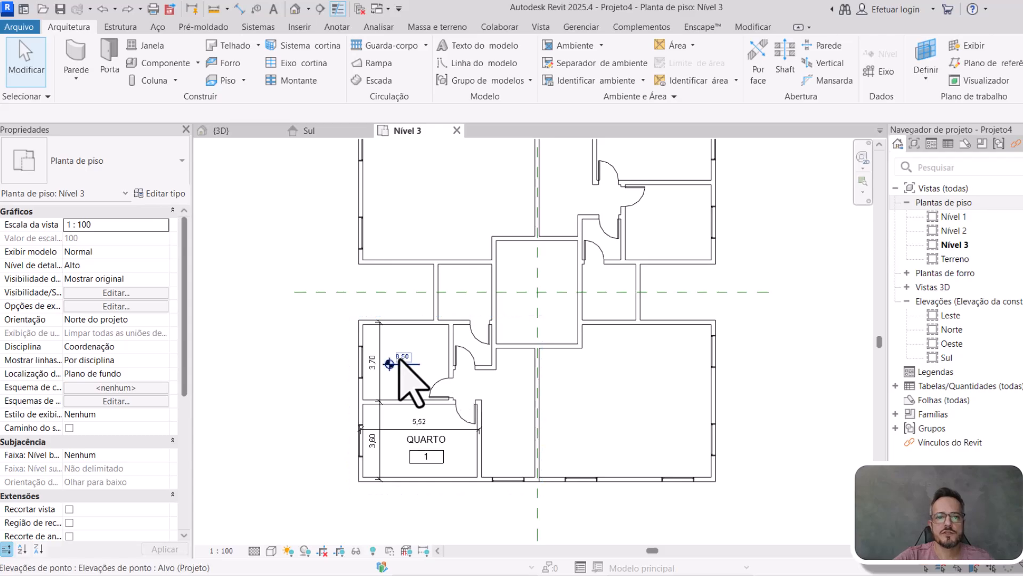
{"action": "left_click", "coordinate": [405, 349]}
{"action": "middle_click_drag", "start_coordinate": [389, 363], "coordinate": [407, 341]}
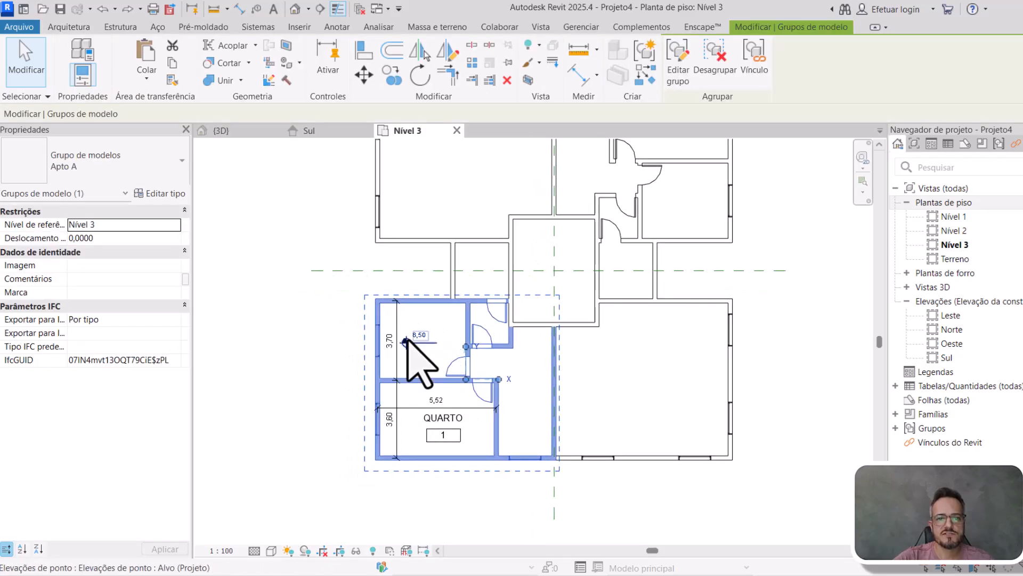
{"action": "middle_click_drag", "start_coordinate": [463, 404], "coordinate": [478, 431]}
{"action": "scroll", "coordinate": [469, 413], "scroll_direction": "down", "scroll_amount": 1}
{"action": "key", "text": "Escape"}
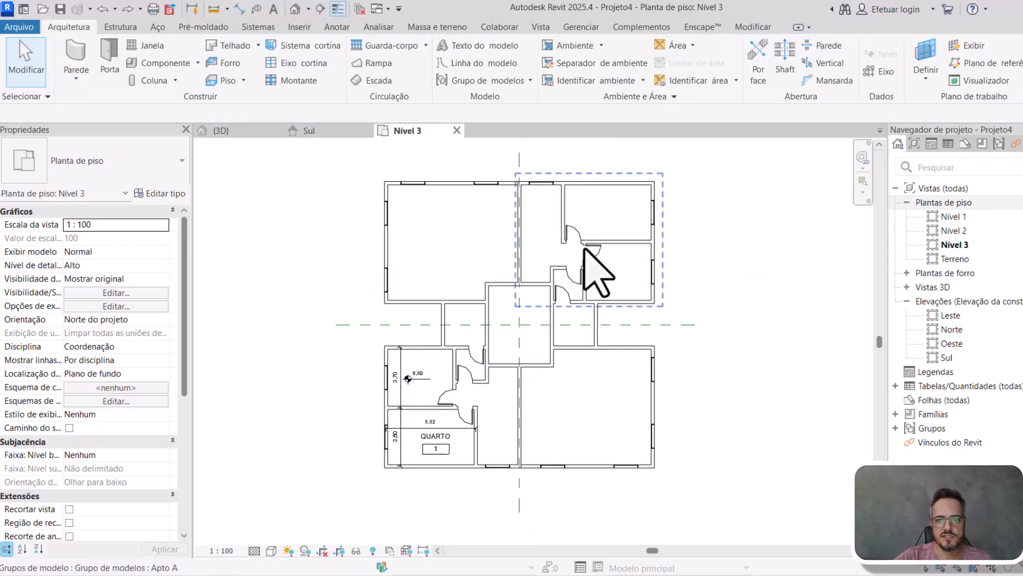
{"action": "left_click", "coordinate": [599, 194]}
{"action": "scroll", "coordinate": [421, 380], "scroll_direction": "up", "scroll_amount": 3}
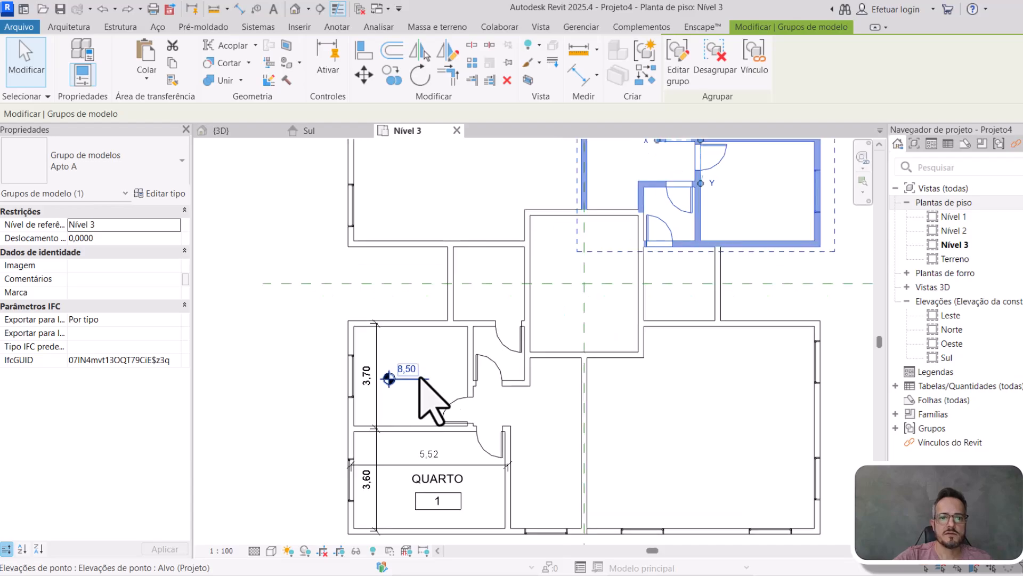
{"action": "scroll", "coordinate": [420, 379], "scroll_direction": "down", "scroll_amount": 1}
{"action": "scroll", "coordinate": [640, 213], "scroll_direction": "down", "scroll_amount": 2}
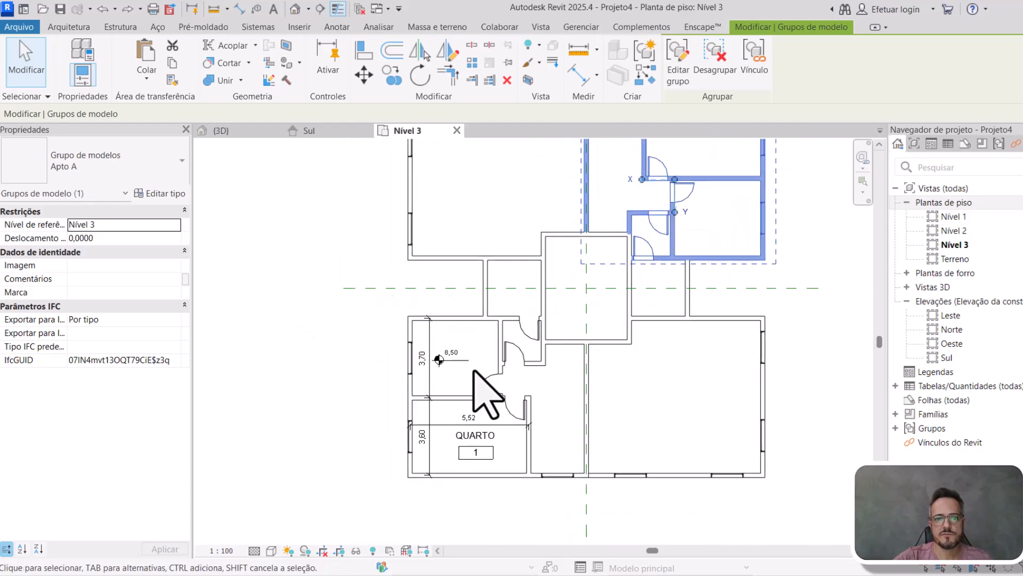
{"action": "scroll", "coordinate": [474, 371], "scroll_direction": "up", "scroll_amount": 2}
{"action": "key", "text": "Escape"}
- Edit the southwest Apto A group and create an attached detail group named Info Apto A
{"action": "left_click", "coordinate": [465, 306]}
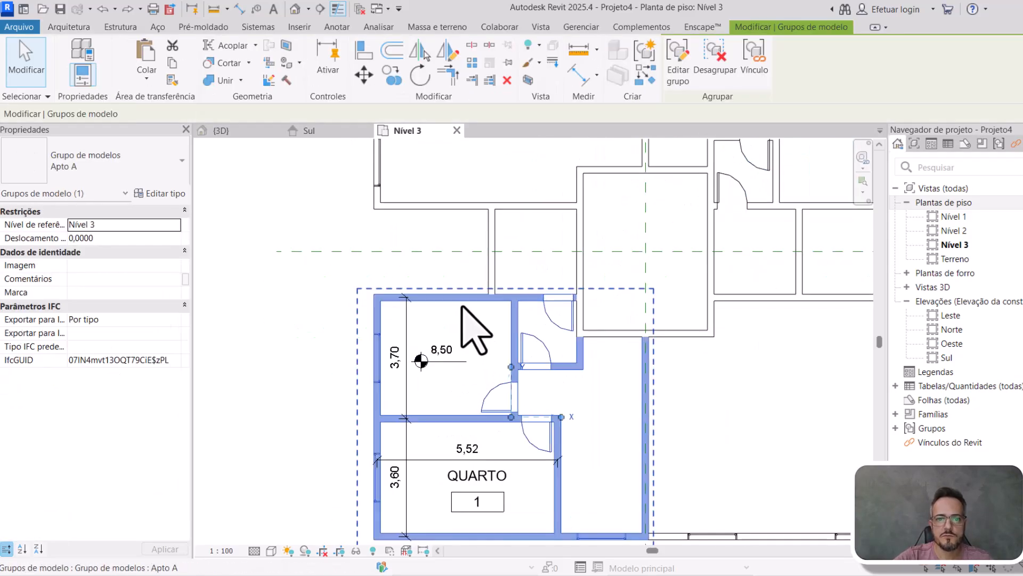
{"action": "left_click", "coordinate": [678, 59]}
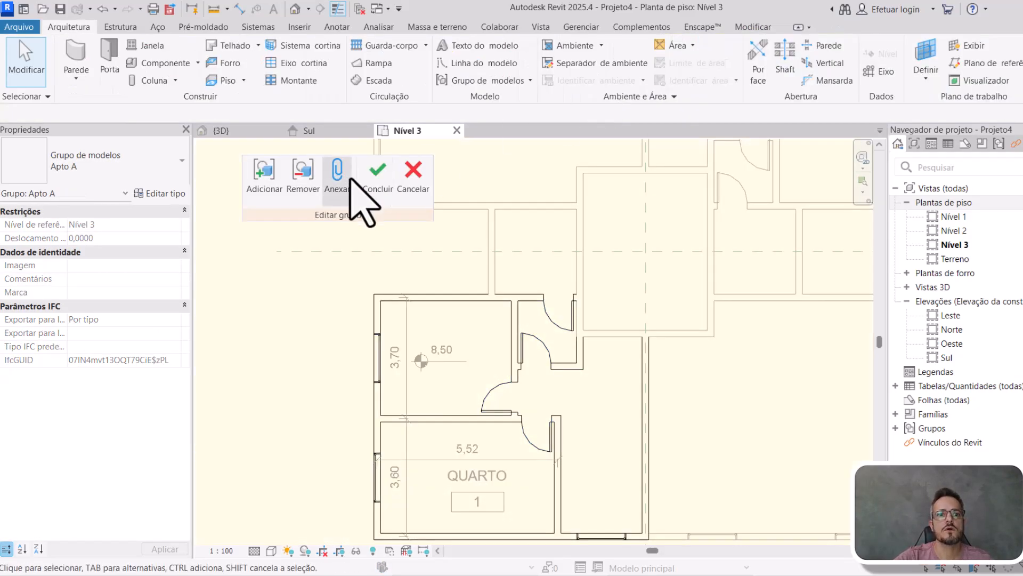
{"action": "left_click", "coordinate": [337, 170]}
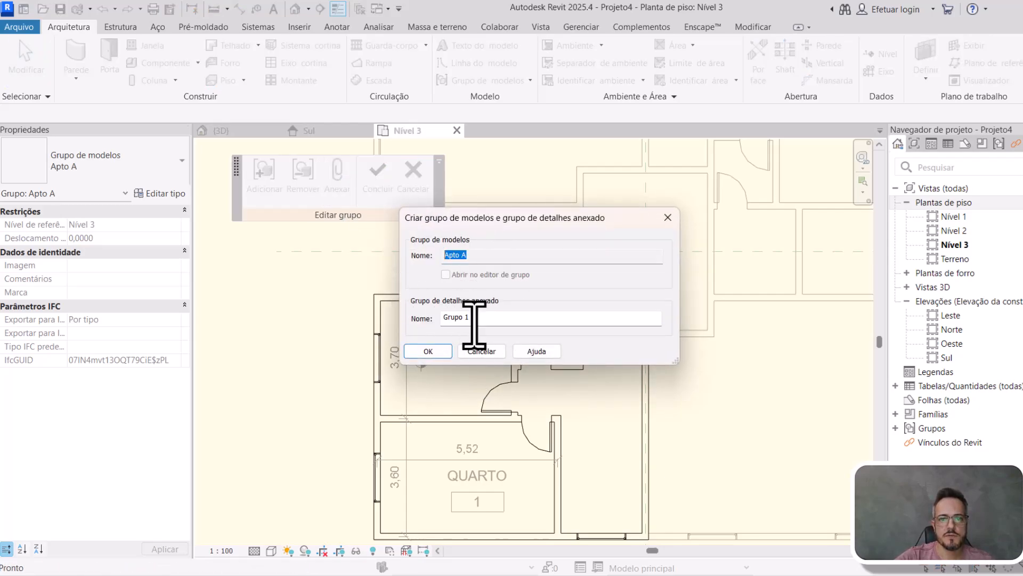
{"action": "type", "text": "I"}
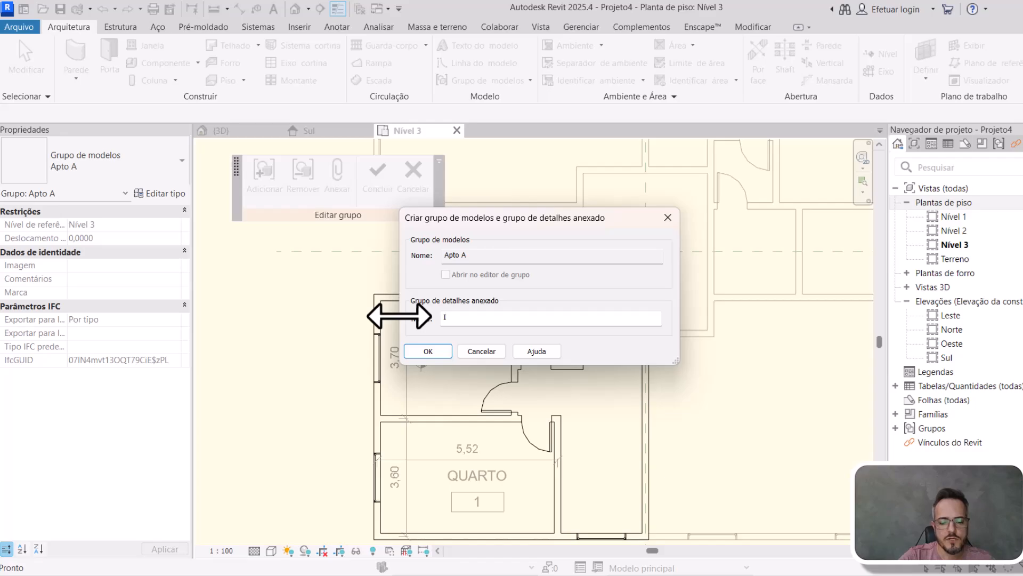
{"action": "key", "text": "Caps_Lock"}
{"action": "type", "text": "nfo Apto A"}
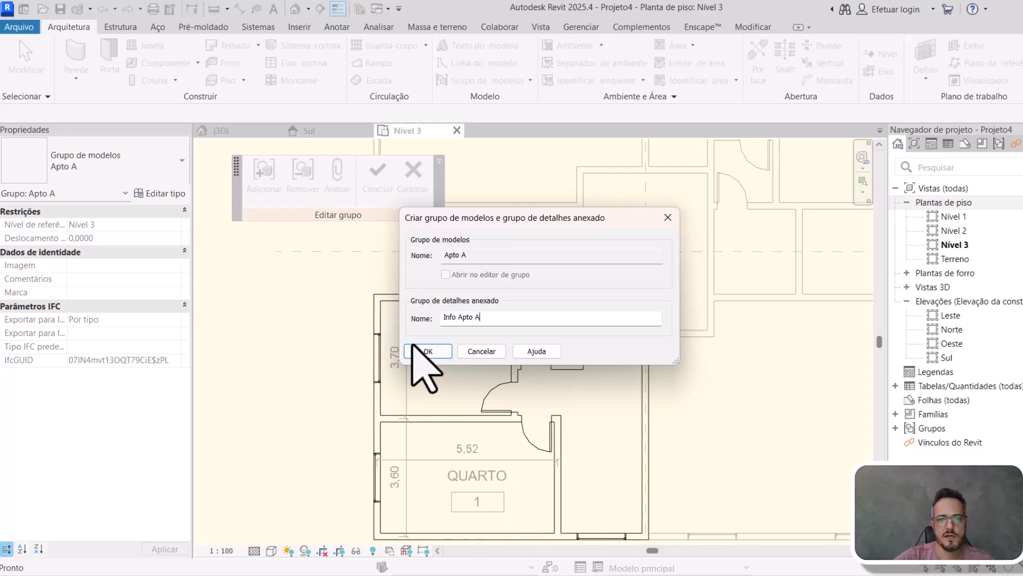
{"action": "left_click", "coordinate": [428, 350]}
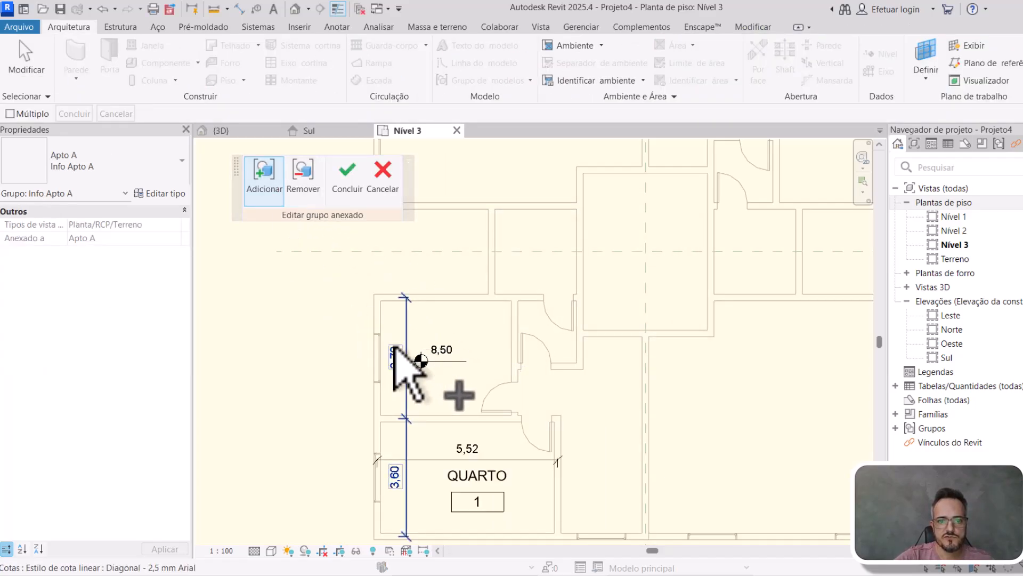
- Add the vertical dimension chain and the width dimension to Info Apto A, also trying the room tag and spot elevation, and finish editing
{"action": "left_click", "coordinate": [421, 355]}
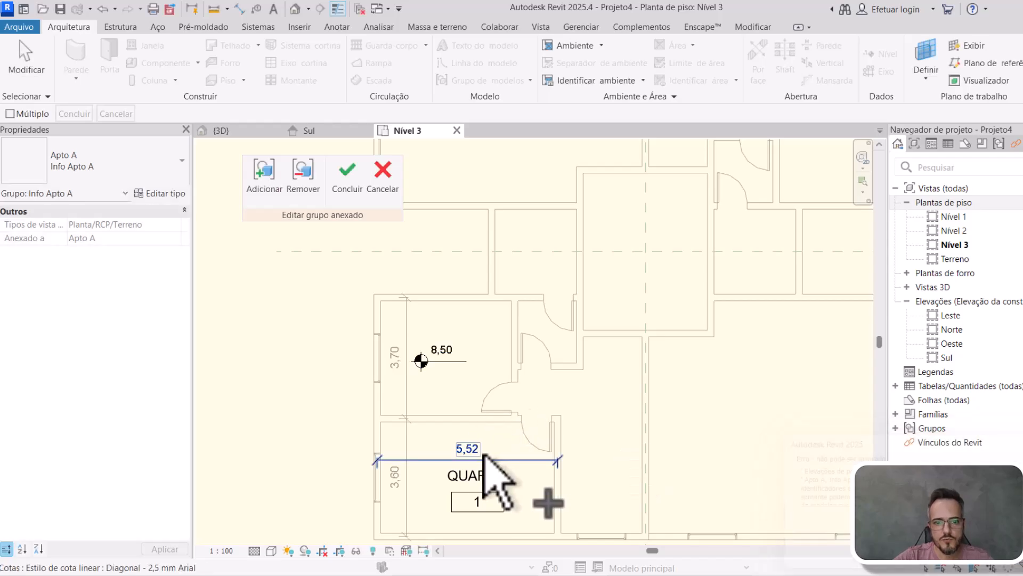
{"action": "left_click", "coordinate": [493, 483]}
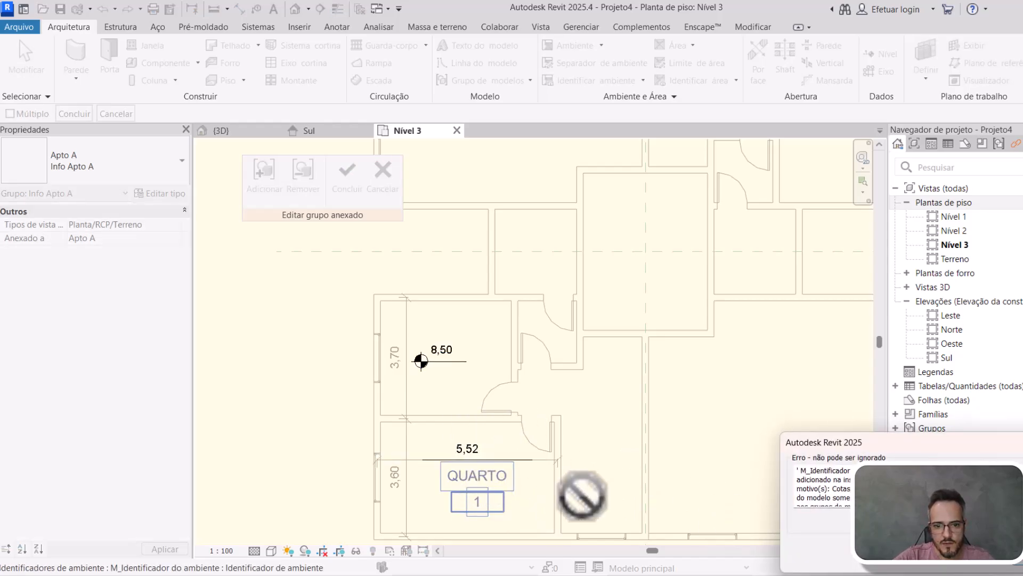
{"action": "key", "text": "Escape"}
{"action": "left_click", "coordinate": [445, 347]}
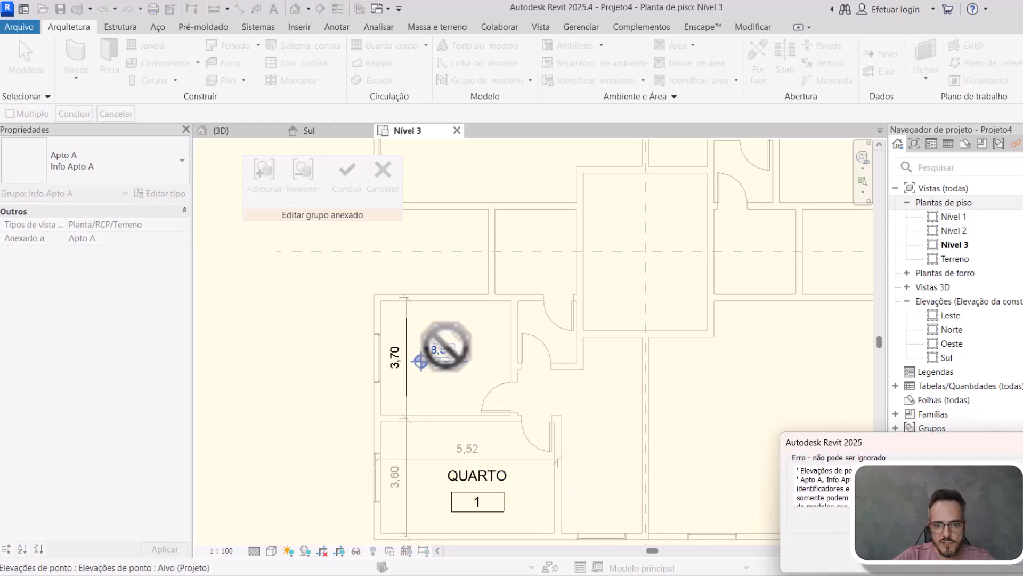
{"action": "key", "text": "Escape"}
{"action": "left_click", "coordinate": [493, 476]}
{"action": "key", "text": "Escape"}
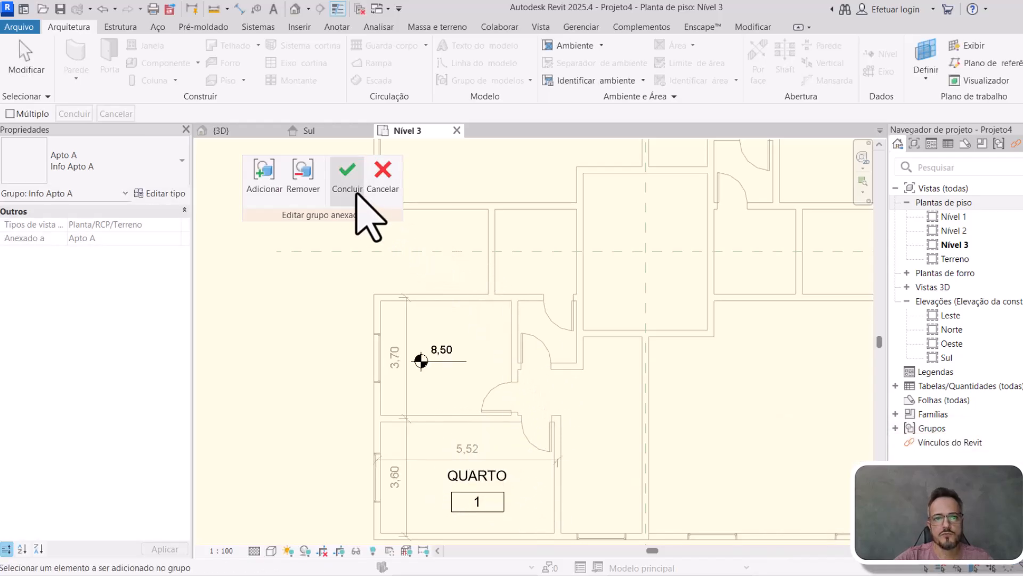
{"action": "left_click", "coordinate": [344, 175]}
{"action": "left_click", "coordinate": [385, 184]}
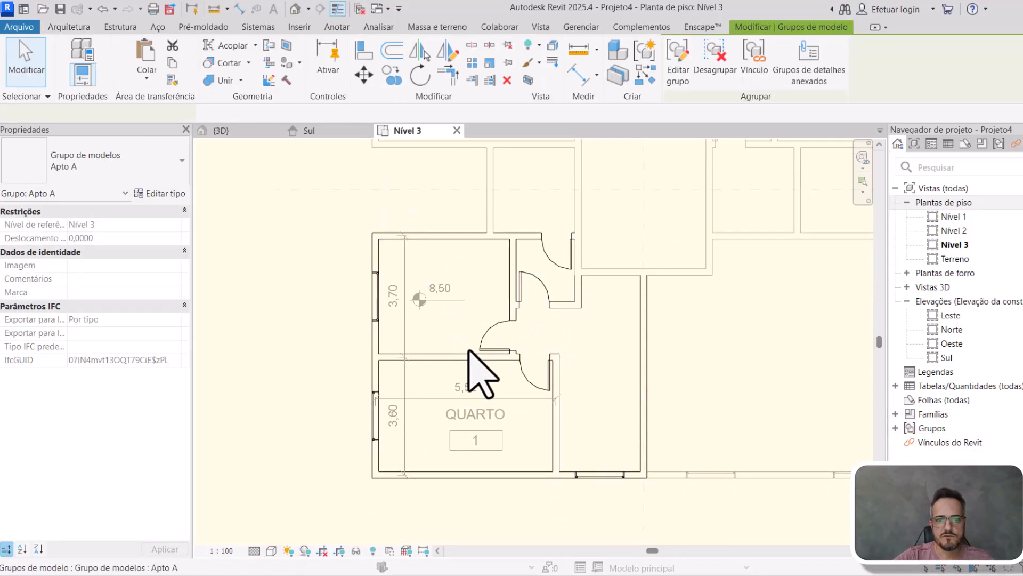
{"action": "key", "text": "Escape"}
- Add the QUARTO room to the southwest Apto A model group and finish the group edit
{"action": "scroll", "coordinate": [507, 445], "scroll_direction": "up", "scroll_amount": 2}
{"action": "left_click", "coordinate": [501, 430]}
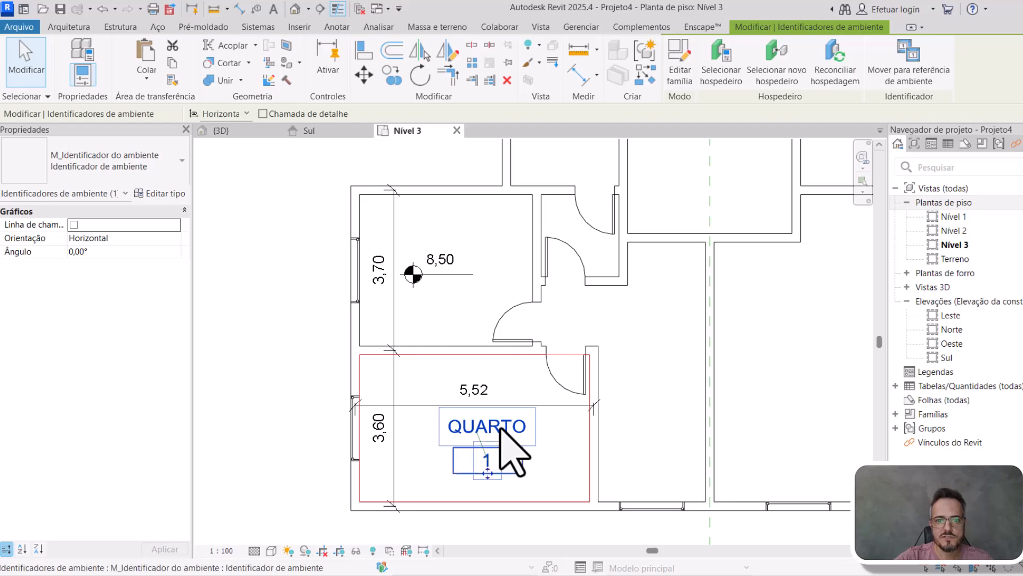
{"action": "left_click", "coordinate": [516, 362]}
{"action": "left_click", "coordinate": [530, 349]}
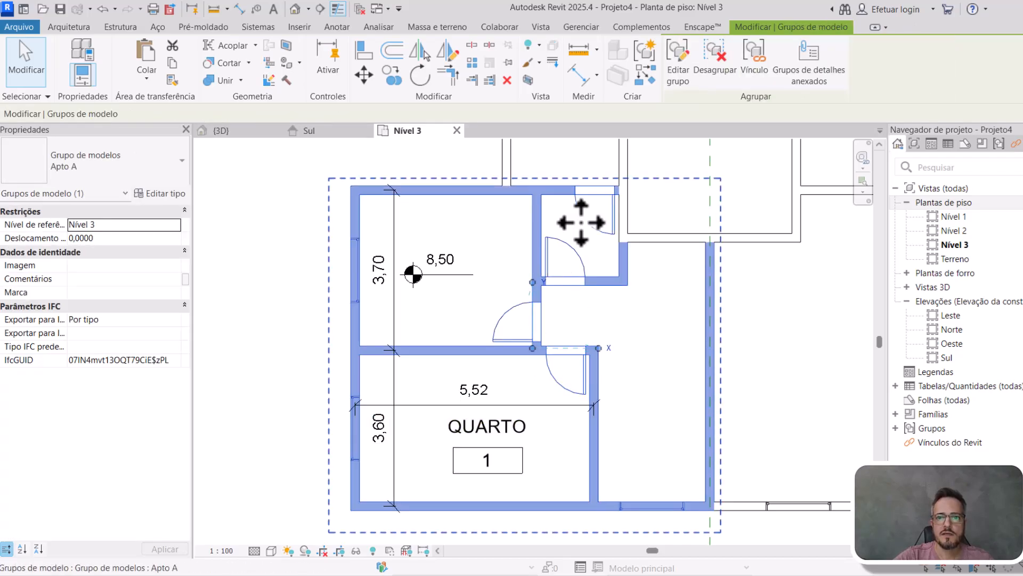
{"action": "left_click", "coordinate": [678, 70]}
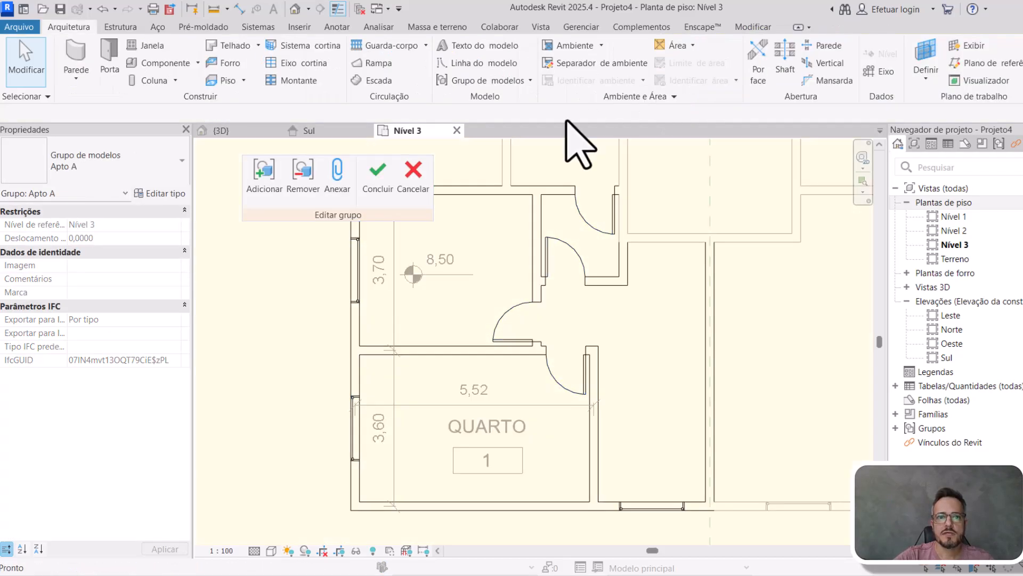
{"action": "left_click", "coordinate": [276, 190]}
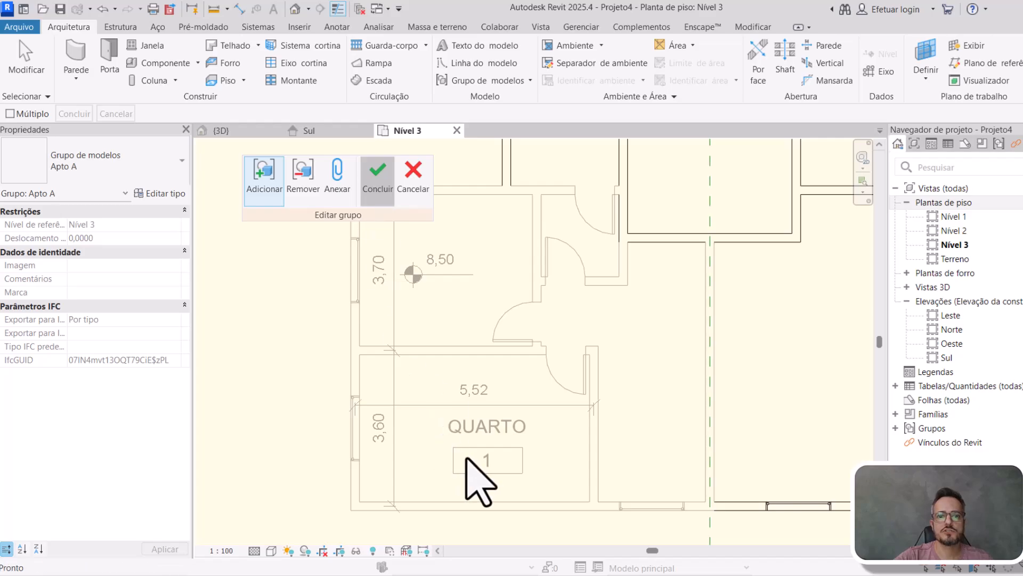
- Add the QUARTO room tag to the Info Apto A attached detail group and finish the edit
{"action": "left_click", "coordinate": [482, 431]}
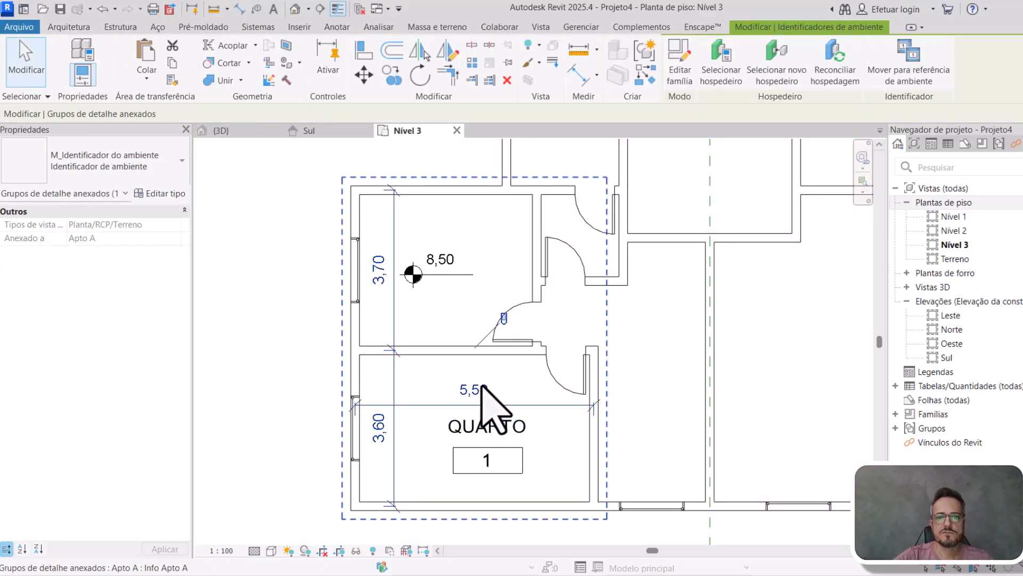
{"action": "left_click", "coordinate": [680, 64]}
{"action": "left_click", "coordinate": [264, 176]}
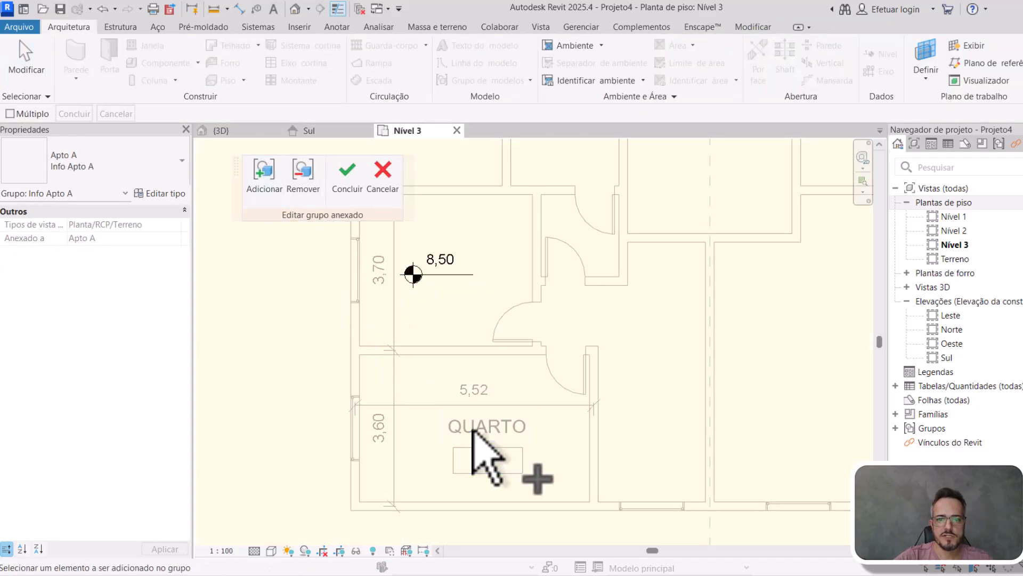
{"action": "left_click", "coordinate": [346, 184]}
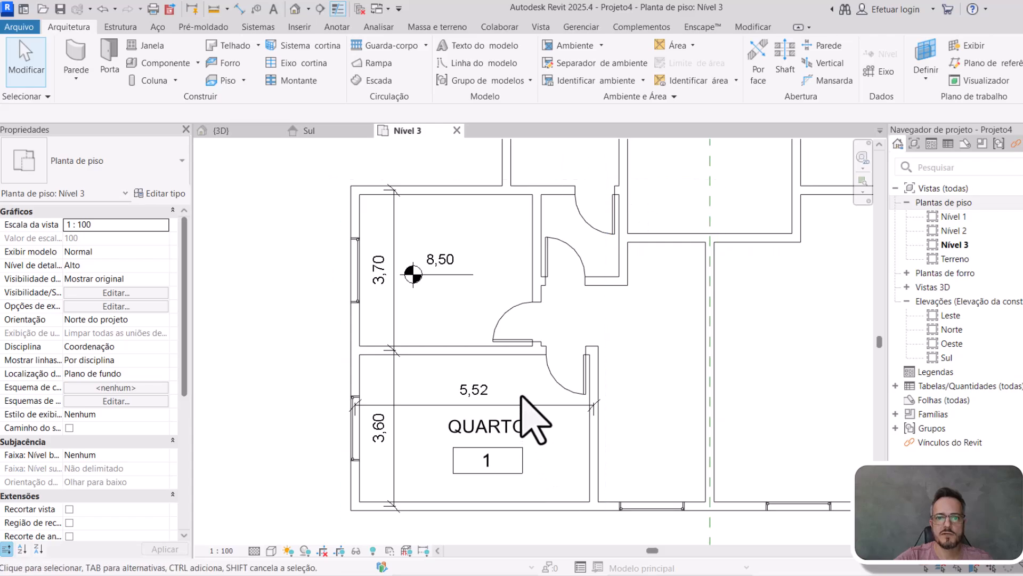
- Check the floor slab beneath the spot elevation and temporarily hide the southwest Apto A group
{"action": "left_click", "coordinate": [452, 268]}
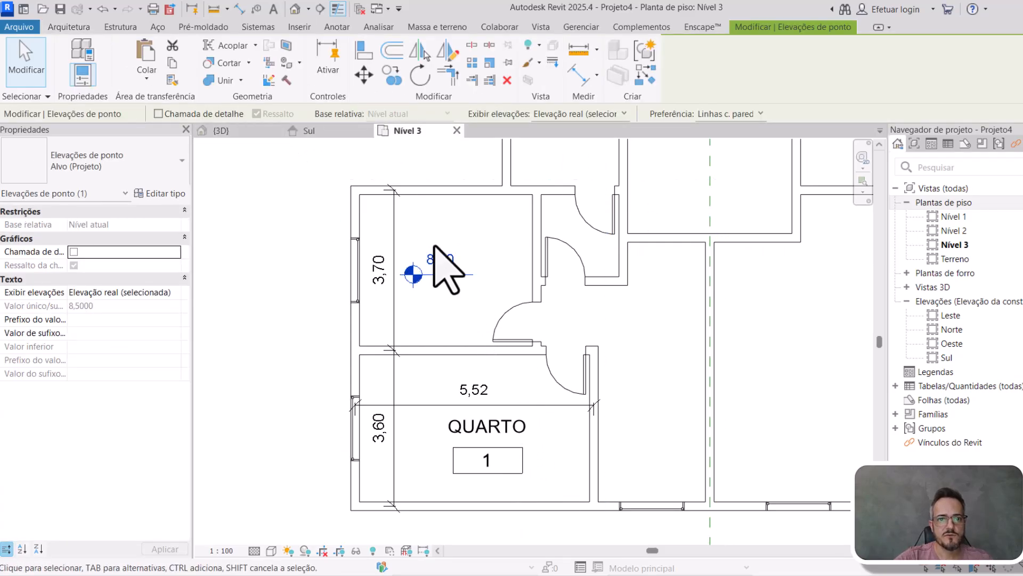
{"action": "left_click", "coordinate": [446, 190]}
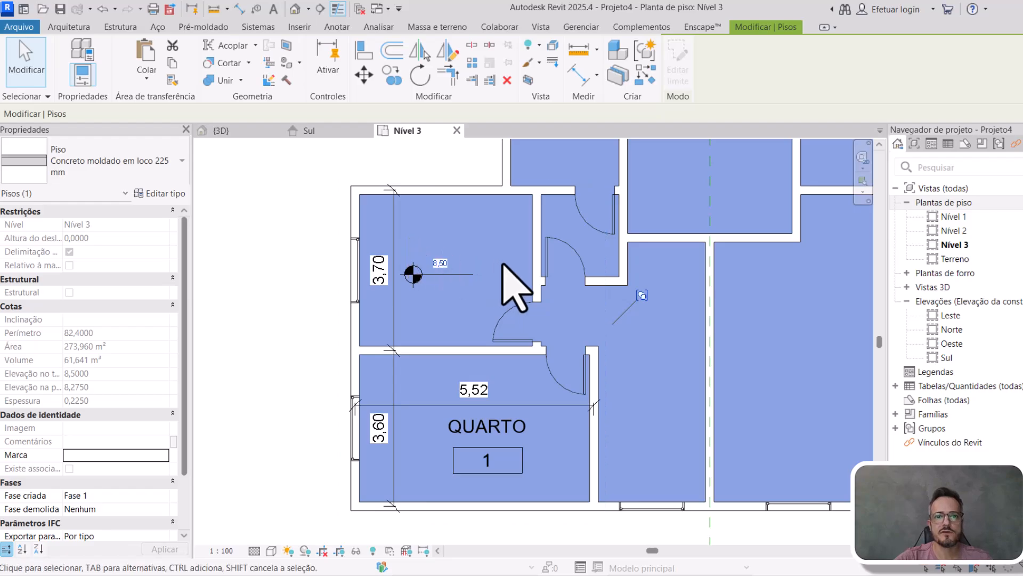
{"action": "key", "text": "Escape"}
{"action": "left_click", "coordinate": [480, 188]}
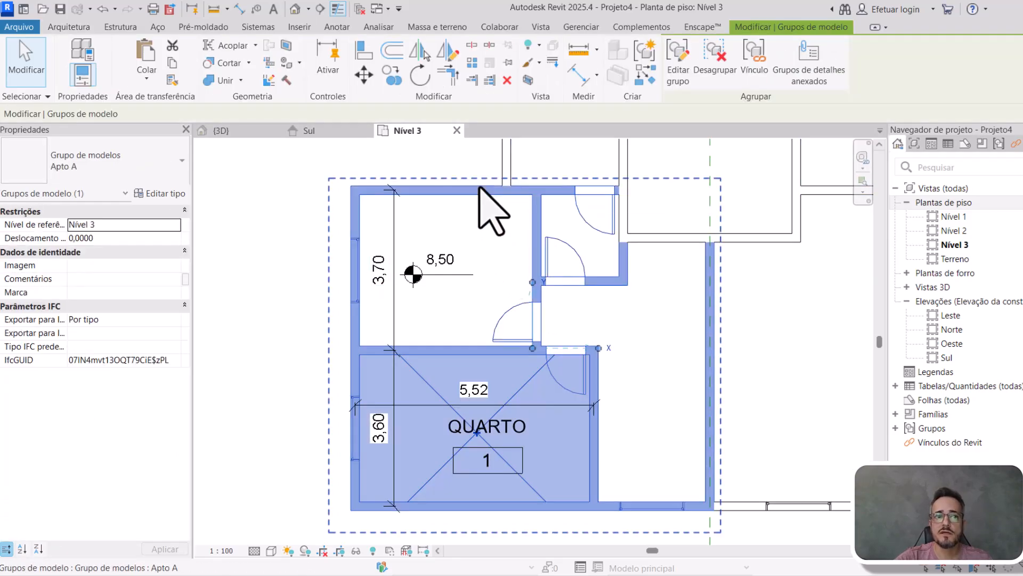
{"action": "key", "text": "h"}
{"action": "key", "text": "h"}
- Edit the Laje tipo model group and create an attached detail group named Níveis Laje tipo
{"action": "left_click", "coordinate": [475, 188]}
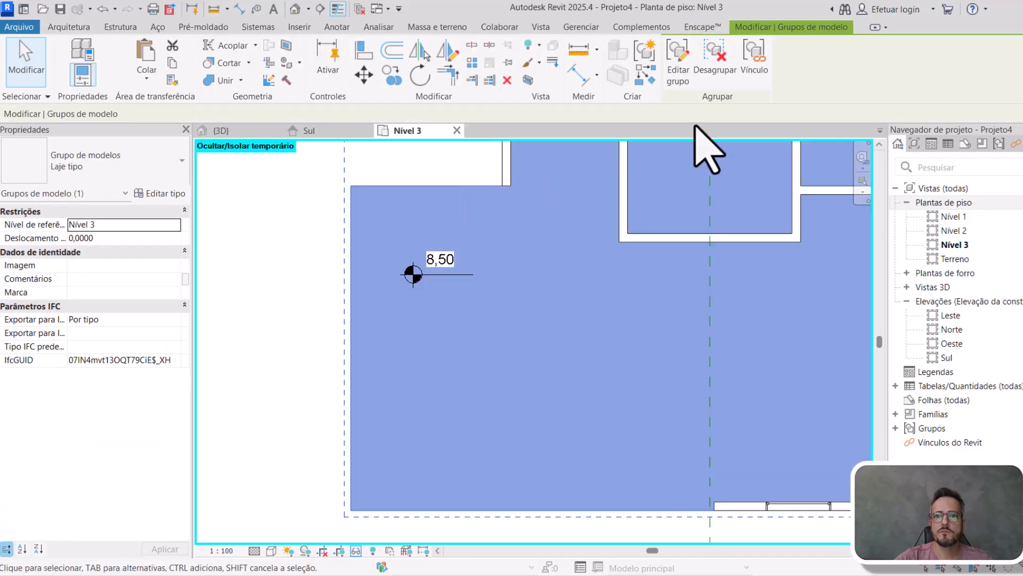
{"action": "left_click", "coordinate": [680, 69]}
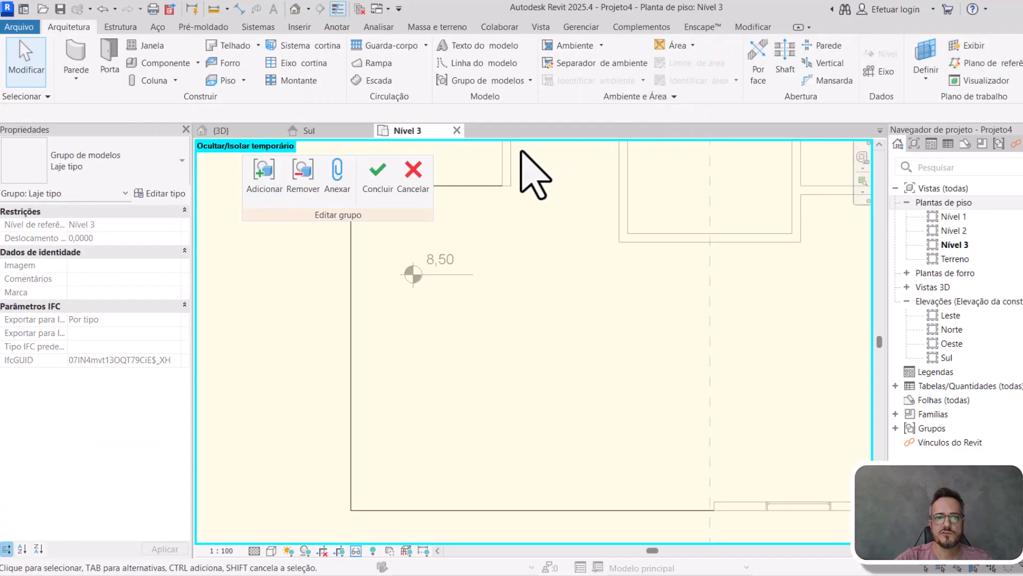
{"action": "left_click", "coordinate": [335, 176]}
{"action": "left_click", "coordinate": [488, 255]}
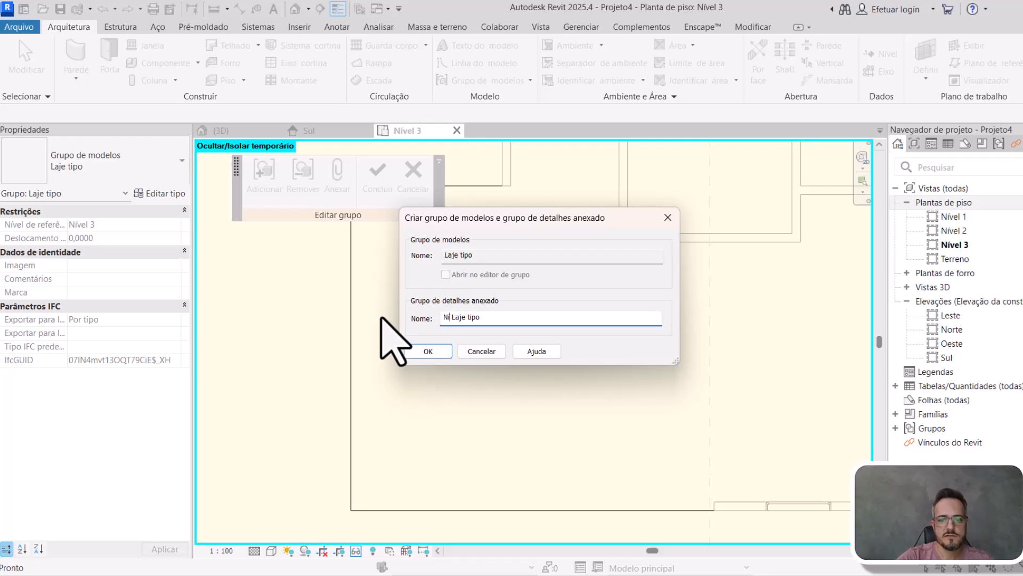
{"action": "left_click", "coordinate": [429, 350]}
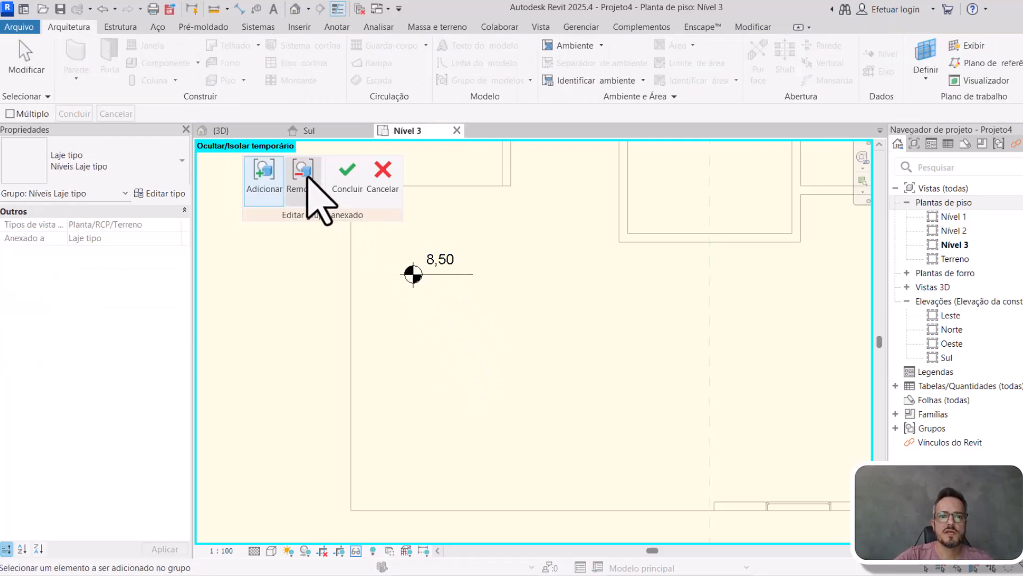
- Add the 8,50 spot elevation to the Níveis Laje tipo detail group and finish both group edits
{"action": "left_click", "coordinate": [365, 202]}
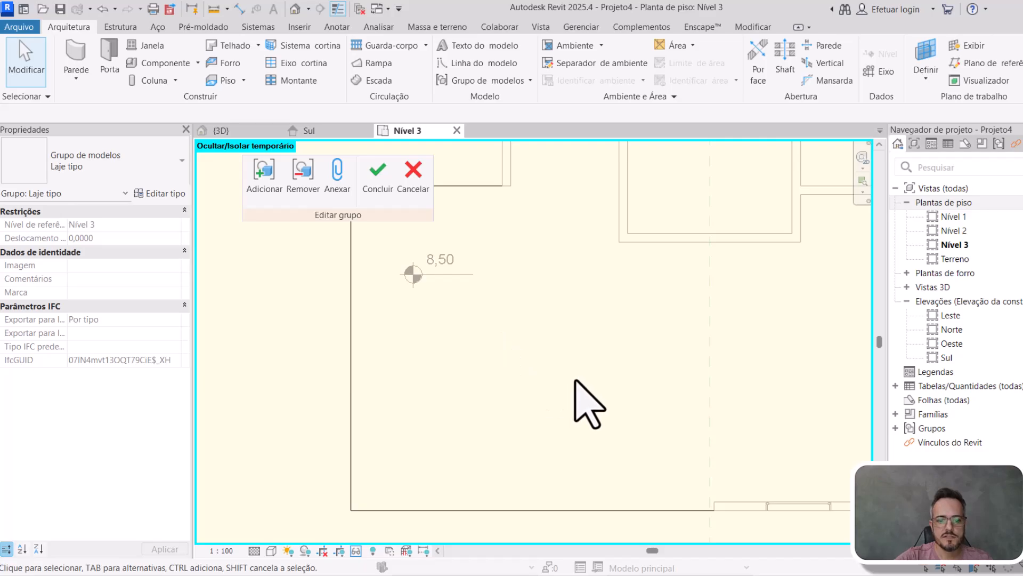
{"action": "left_click", "coordinate": [377, 182]}
{"action": "key", "text": "Escape"}
{"action": "scroll", "coordinate": [453, 328], "scroll_direction": "down", "scroll_amount": 4}
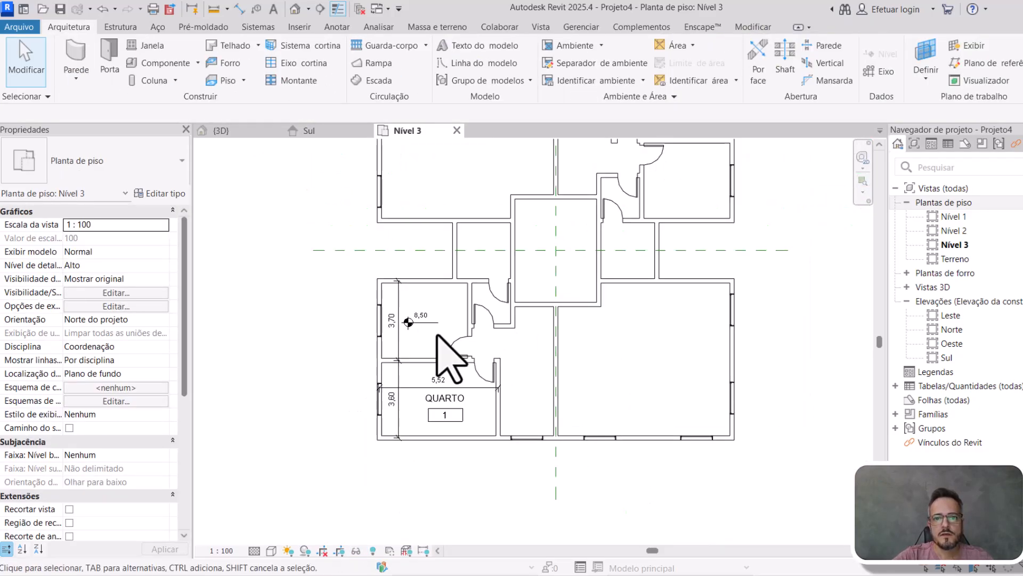
- Place the Info Apto A attached detail group on the northeast Apto A model group
{"action": "scroll", "coordinate": [533, 346], "scroll_direction": "down", "scroll_amount": 2}
{"action": "left_click", "coordinate": [613, 285]}
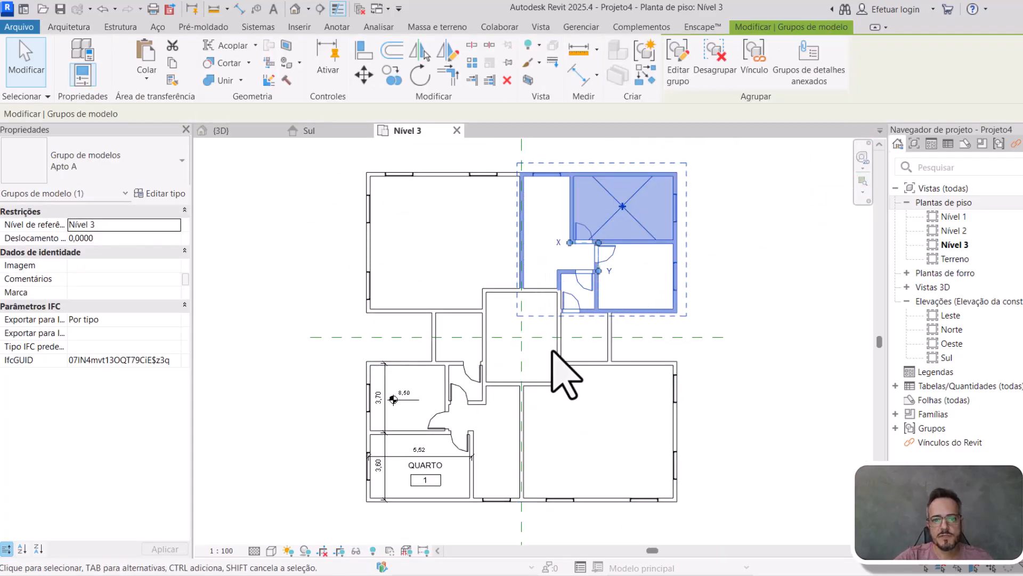
{"action": "left_click", "coordinate": [428, 366]}
{"action": "middle_click_drag", "start_coordinate": [398, 426], "coordinate": [421, 359]}
{"action": "scroll", "coordinate": [420, 354], "scroll_direction": "up", "scroll_amount": 3}
{"action": "middle_click_drag", "start_coordinate": [498, 326], "coordinate": [476, 361]}
{"action": "scroll", "coordinate": [476, 361], "scroll_direction": "down", "scroll_amount": 2}
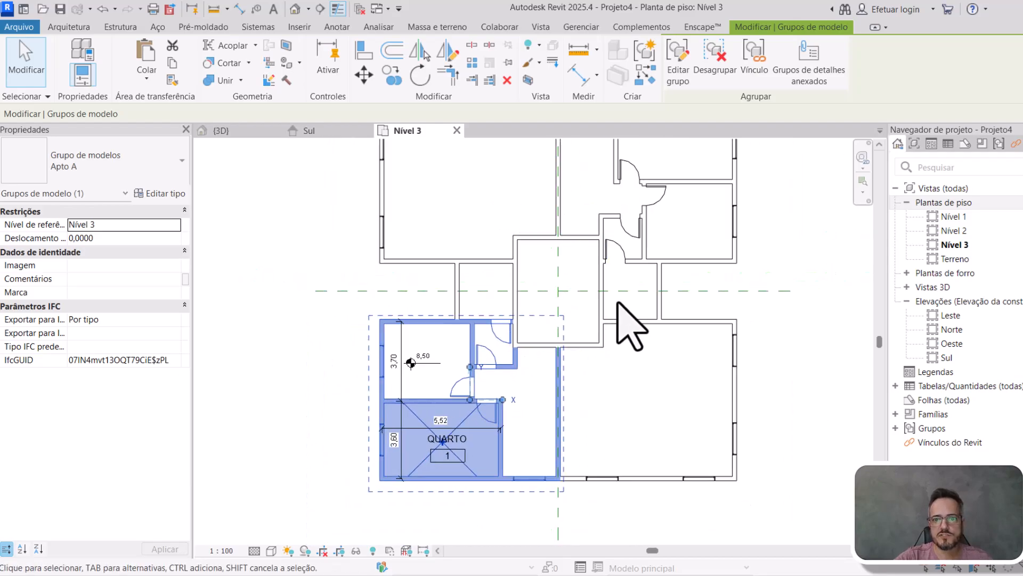
{"action": "left_click", "coordinate": [667, 267]}
{"action": "left_click", "coordinate": [811, 63]}
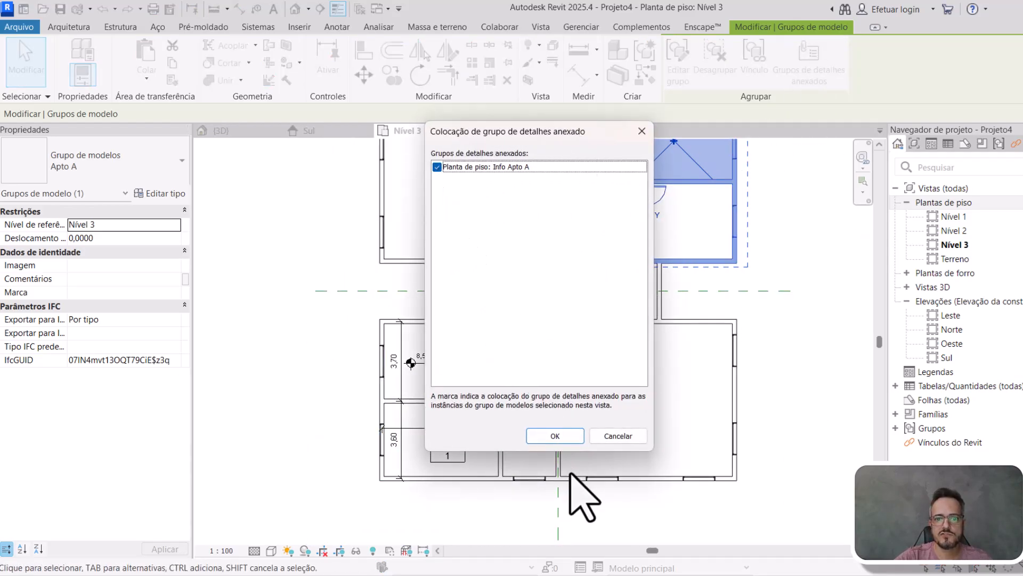
{"action": "left_click", "coordinate": [557, 435]}
- Move the width dimension in Info Apto A away from the QUARTO tag, toward the wall between the rooms, and finish the edit
{"action": "scroll", "coordinate": [708, 257], "scroll_direction": "up", "scroll_amount": 2}
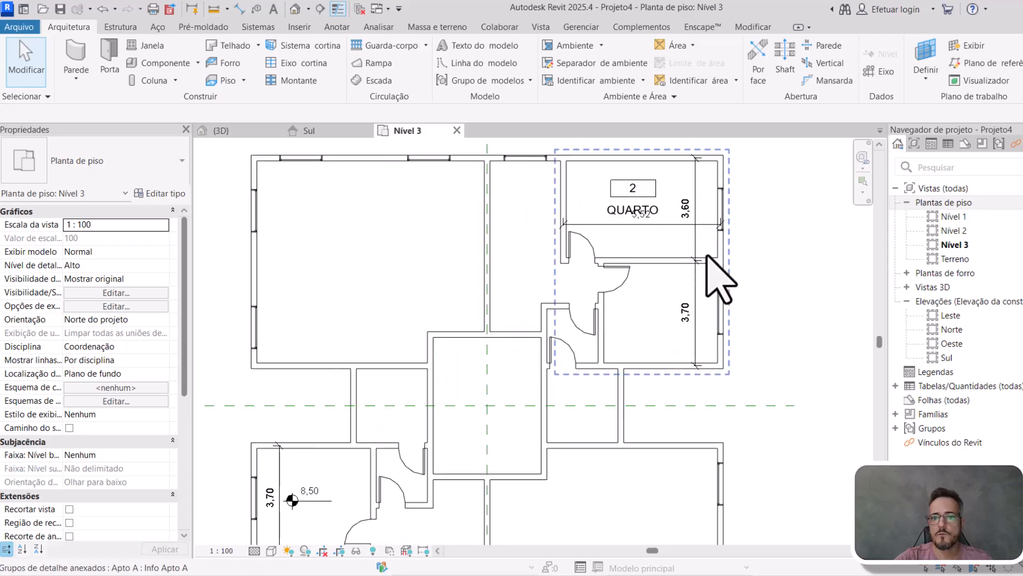
{"action": "middle_click_drag", "start_coordinate": [773, 311], "coordinate": [768, 299]}
{"action": "scroll", "coordinate": [704, 253], "scroll_direction": "down", "scroll_amount": 1}
{"action": "middle_click_drag", "start_coordinate": [616, 322], "coordinate": [611, 276]}
{"action": "middle_click_drag", "start_coordinate": [384, 462], "coordinate": [383, 374]}
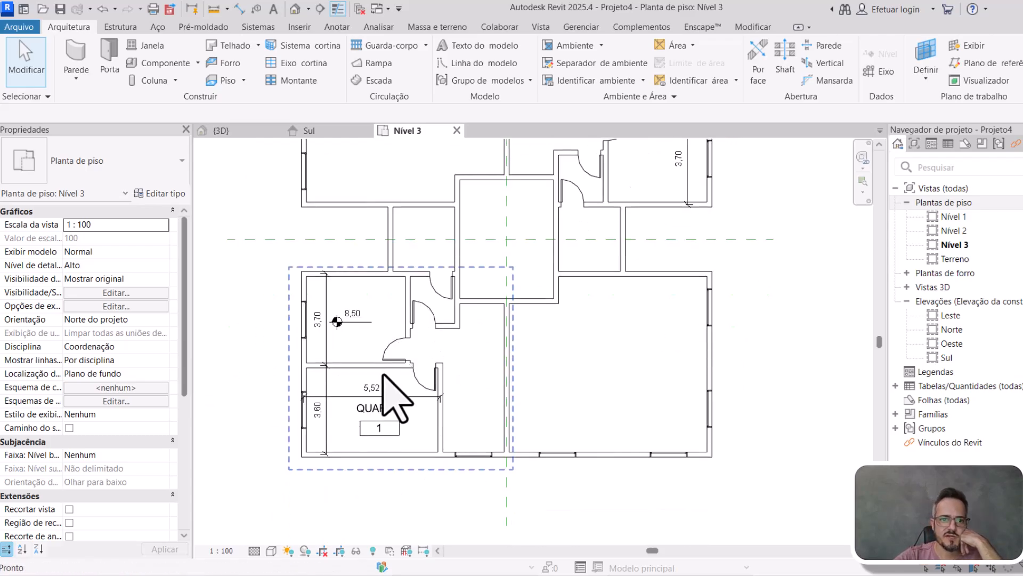
{"action": "middle_click_drag", "start_coordinate": [472, 264], "coordinate": [439, 396]}
{"action": "scroll", "coordinate": [601, 182], "scroll_direction": "up", "scroll_amount": 2}
{"action": "double_click", "coordinate": [659, 231]}
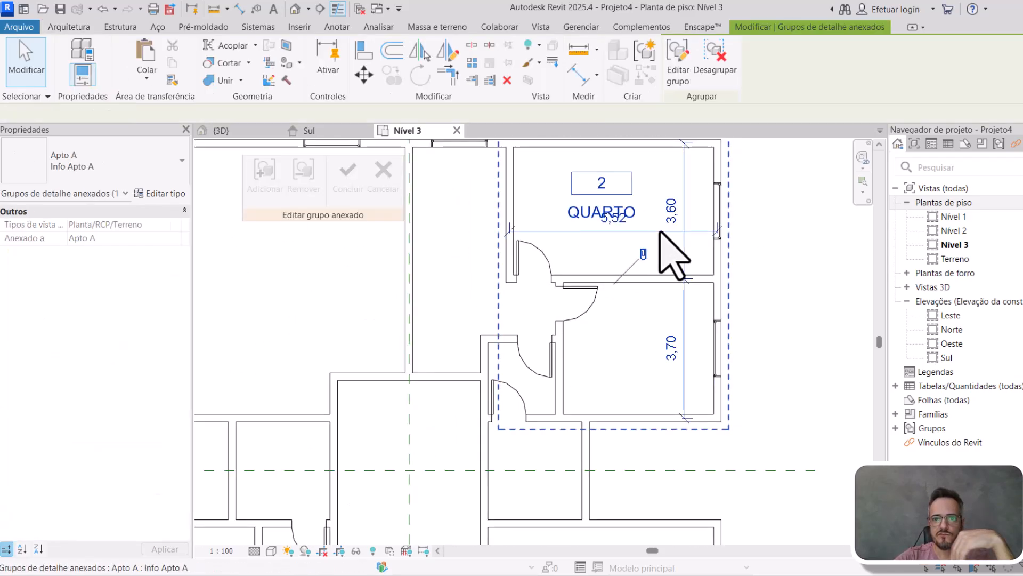
{"action": "left_click", "coordinate": [658, 231]}
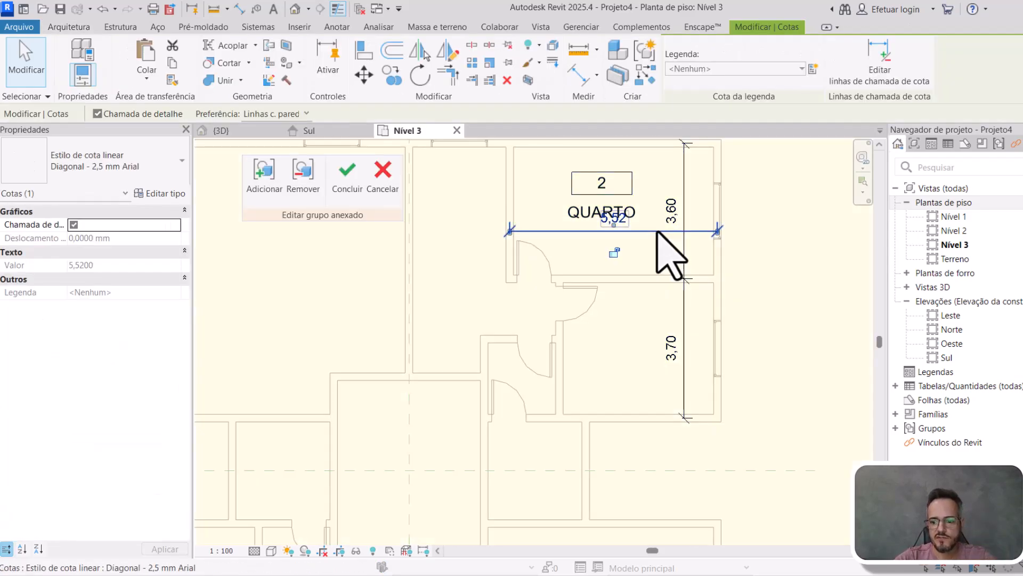
{"action": "left_click", "coordinate": [347, 175]}
{"action": "scroll", "coordinate": [674, 187], "scroll_direction": "down", "scroll_amount": 3}
{"action": "middle_click_drag", "start_coordinate": [616, 315], "coordinate": [581, 269]}
{"action": "scroll", "coordinate": [454, 381], "scroll_direction": "up", "scroll_amount": 2}
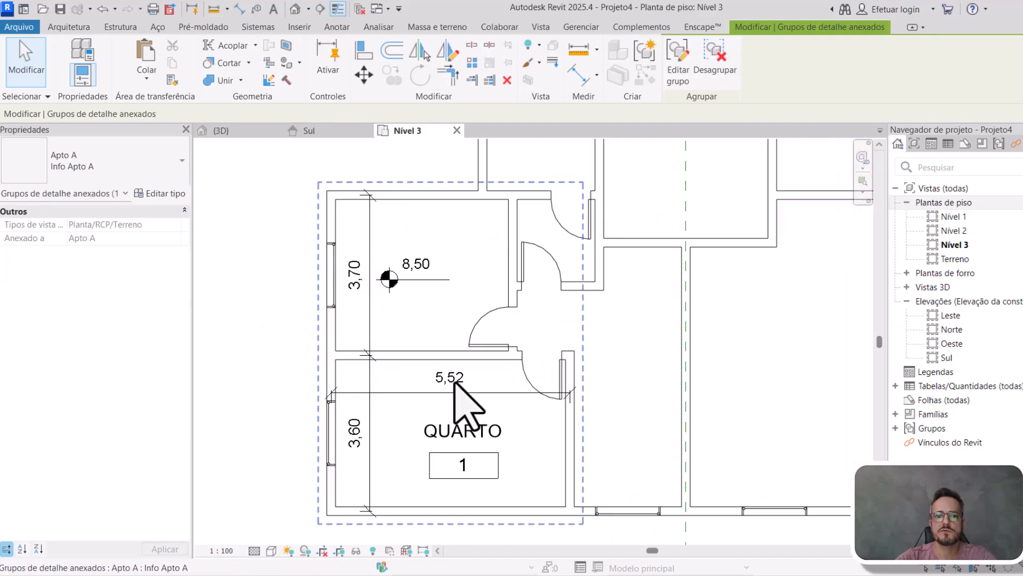
- Examine the Info Apto A annotations in both apartments and the spot elevation's Níveis Laje tipo detail group
{"action": "scroll", "coordinate": [441, 376], "scroll_direction": "down", "scroll_amount": 3}
{"action": "middle_click_drag", "start_coordinate": [510, 432], "coordinate": [438, 485]}
{"action": "scroll", "coordinate": [420, 417], "scroll_direction": "down", "scroll_amount": 2}
{"action": "middle_click_drag", "start_coordinate": [607, 380], "coordinate": [585, 445]}
{"action": "middle_click_drag", "start_coordinate": [615, 290], "coordinate": [642, 338]}
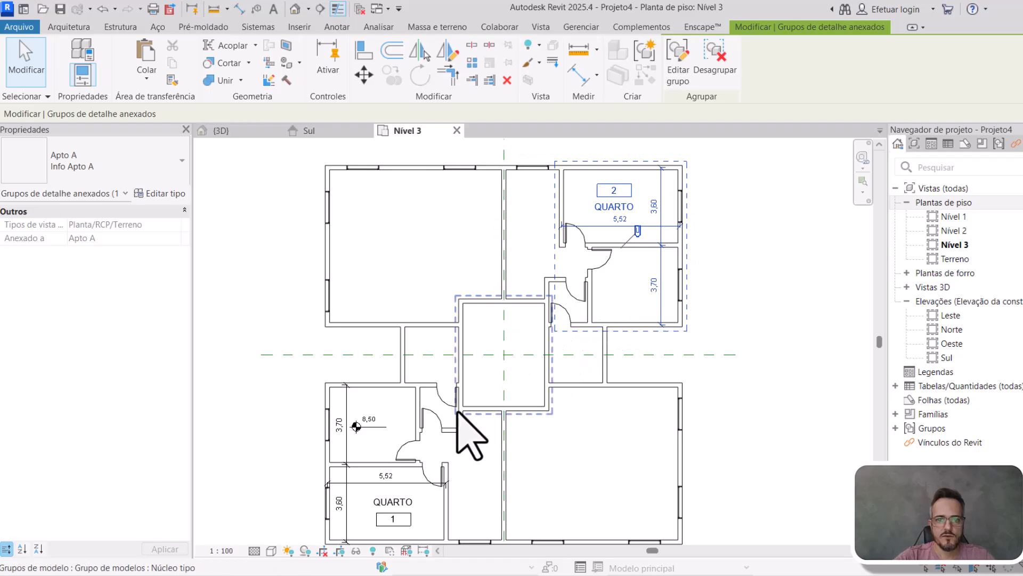
{"action": "scroll", "coordinate": [383, 446], "scroll_direction": "up", "scroll_amount": 2}
{"action": "left_click", "coordinate": [373, 427]}
{"action": "scroll", "coordinate": [468, 422], "scroll_direction": "down", "scroll_amount": 5}
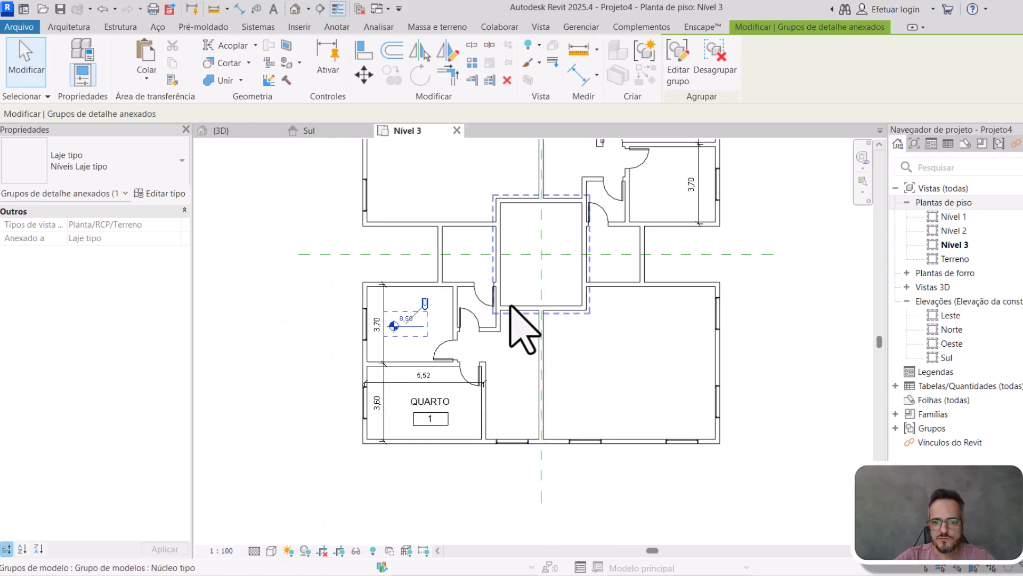
{"action": "mouse_move", "coordinate": [534, 401]}
{"action": "middle_mouse_down"}
{"action": "mouse_move", "coordinate": [535, 442]}
{"action": "mouse_move", "coordinate": [473, 396]}
{"action": "mouse_move", "coordinate": [530, 381]}
{"action": "mouse_move", "coordinate": [529, 407]}
{"action": "middle_mouse_up"}
{"action": "key", "text": "Escape"}
{"action": "scroll", "coordinate": [468, 350], "scroll_direction": "up", "scroll_amount": 2}
{"action": "left_click", "coordinate": [476, 328]}
{"action": "scroll", "coordinate": [445, 337], "scroll_direction": "down", "scroll_amount": 2}
{"action": "middle_click_drag", "start_coordinate": [637, 352], "coordinate": [639, 372]}
{"action": "key", "text": "Escape"}
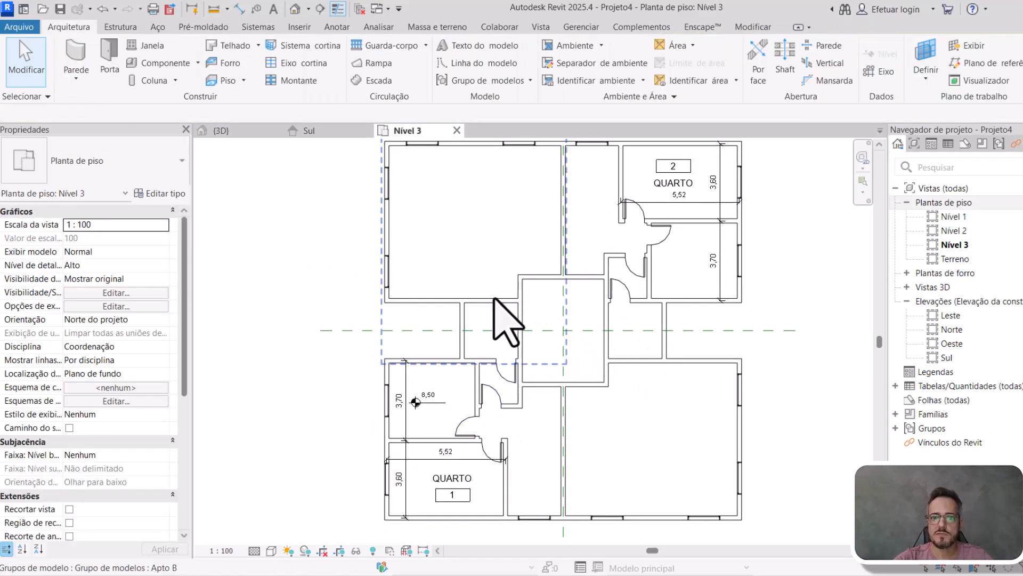
- Examine the northwest and southeast Apto B model groups on the floor plan
{"action": "left_click", "coordinate": [494, 300]}
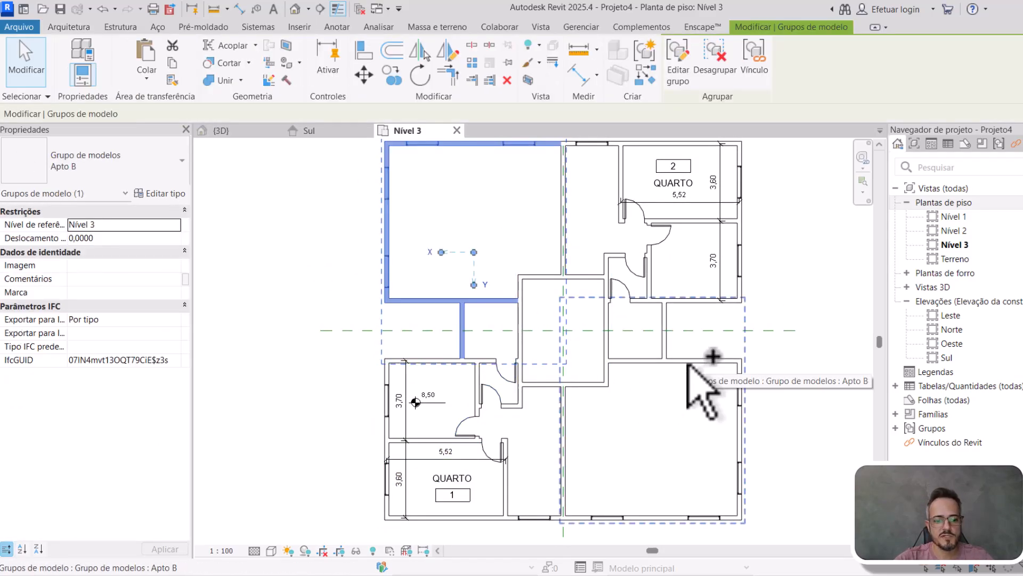
{"action": "left_click", "coordinate": [642, 379]}
{"action": "scroll", "coordinate": [609, 388], "scroll_direction": "down", "scroll_amount": 2}
{"action": "mouse_move", "coordinate": [609, 390]}
{"action": "middle_mouse_down"}
{"action": "mouse_move", "coordinate": [593, 403]}
{"action": "mouse_move", "coordinate": [616, 405]}
{"action": "middle_mouse_up"}
{"action": "scroll", "coordinate": [619, 405], "scroll_direction": "up", "scroll_amount": 1}
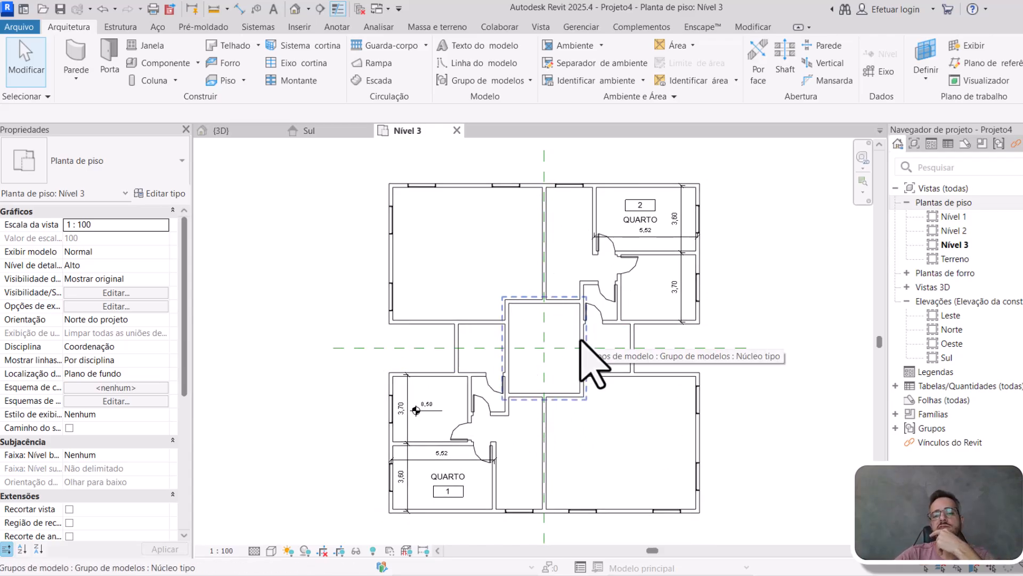
{"action": "middle_click_drag", "start_coordinate": [621, 399], "coordinate": [623, 379]}
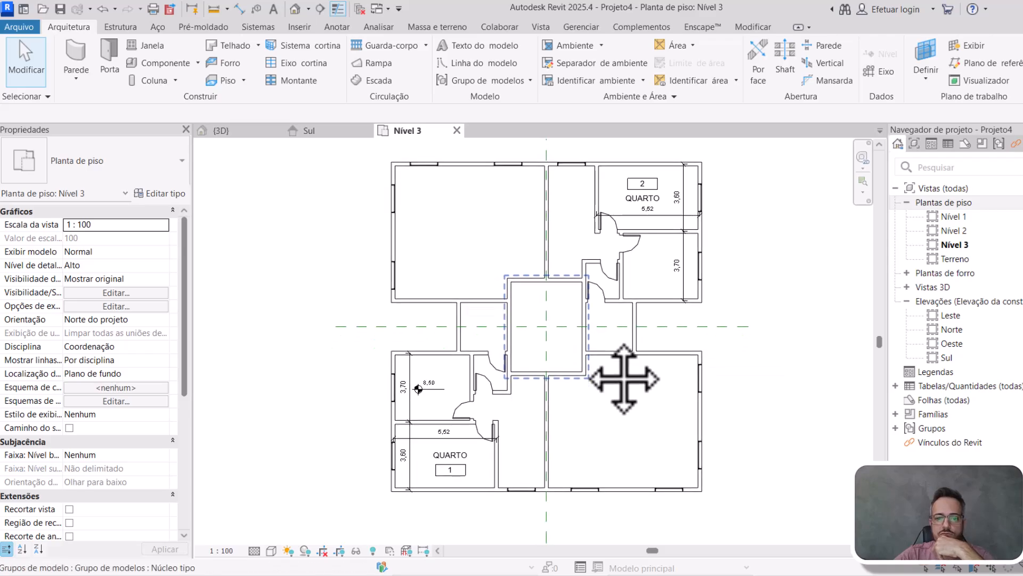
- Tag the southwest Apto A's south window and the inner door of its small room by category
{"action": "scroll", "coordinate": [617, 450], "scroll_direction": "up", "scroll_amount": 3}
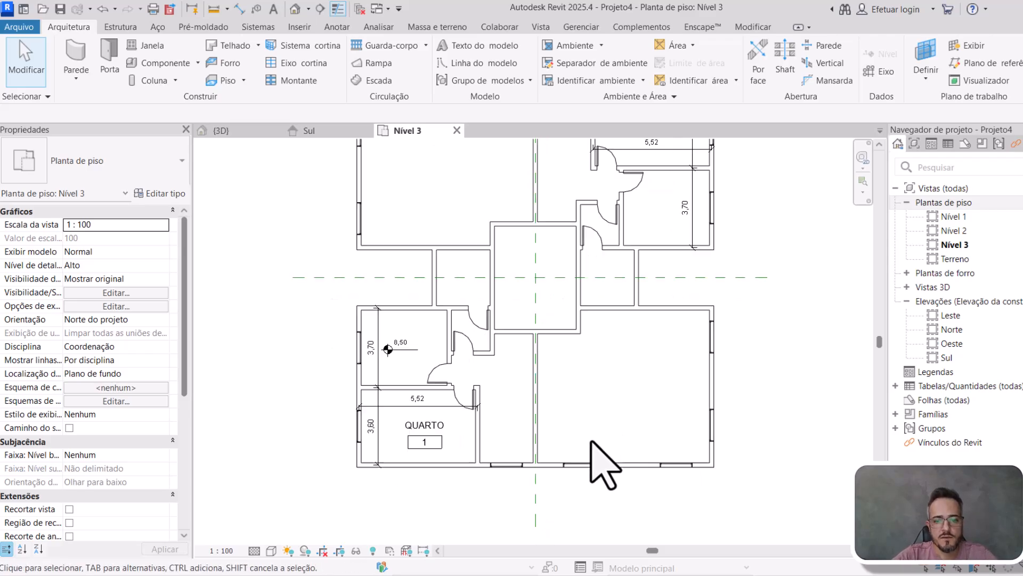
{"action": "key", "text": "t"}
{"action": "key", "text": "g"}
{"action": "key", "text": "Tab"}
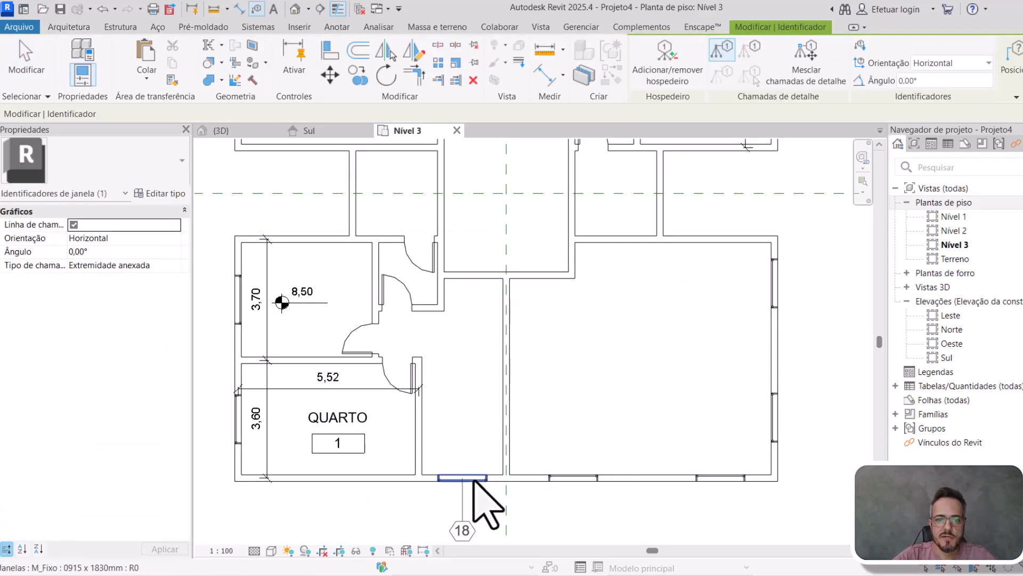
{"action": "left_click", "coordinate": [474, 479]}
{"action": "left_click", "coordinate": [403, 290]}
{"action": "scroll", "coordinate": [434, 383], "scroll_direction": "down", "scroll_amount": 2}
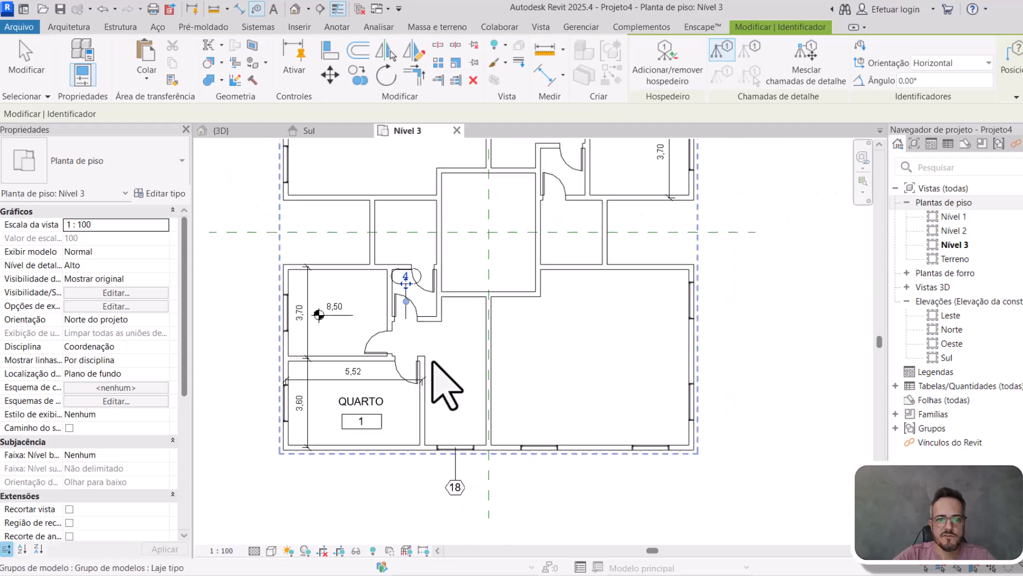
{"action": "left_click", "coordinate": [429, 413]}
{"action": "key", "text": "Escape"}
{"action": "key", "text": "Escape"}
- Add the door tag and the window tag to the Info Apto A attached detail group and finish the edit
{"action": "double_click", "coordinate": [379, 402]}
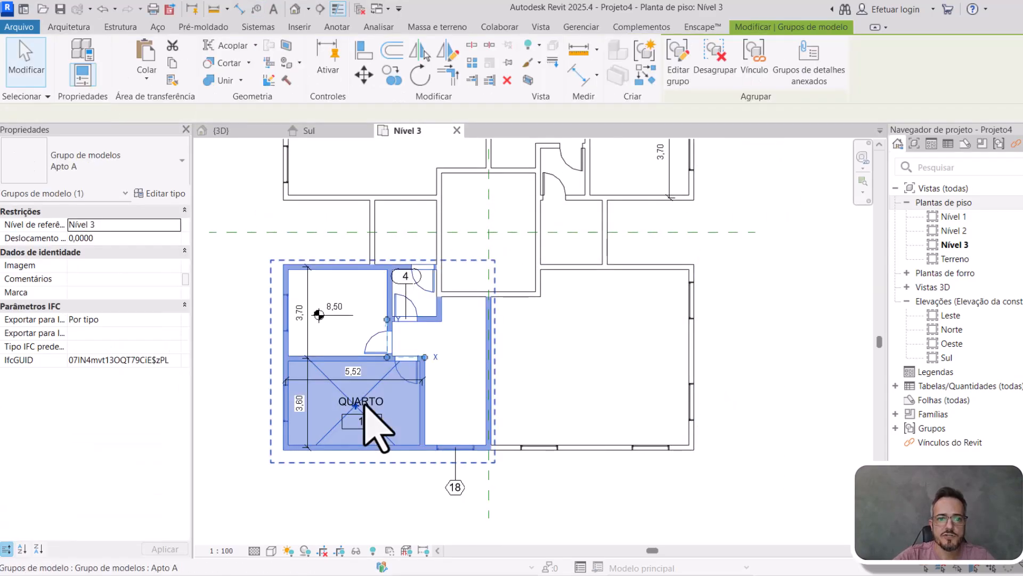
{"action": "scroll", "coordinate": [382, 403], "scroll_direction": "up", "scroll_amount": 2}
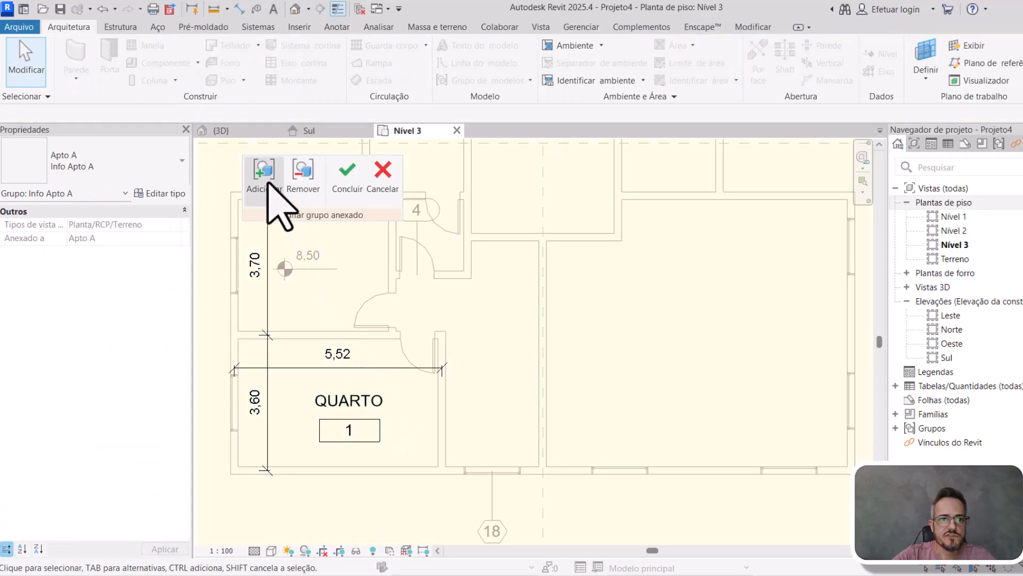
{"action": "left_click", "coordinate": [263, 178]}
{"action": "left_click", "coordinate": [421, 214]}
{"action": "left_click", "coordinate": [495, 525]}
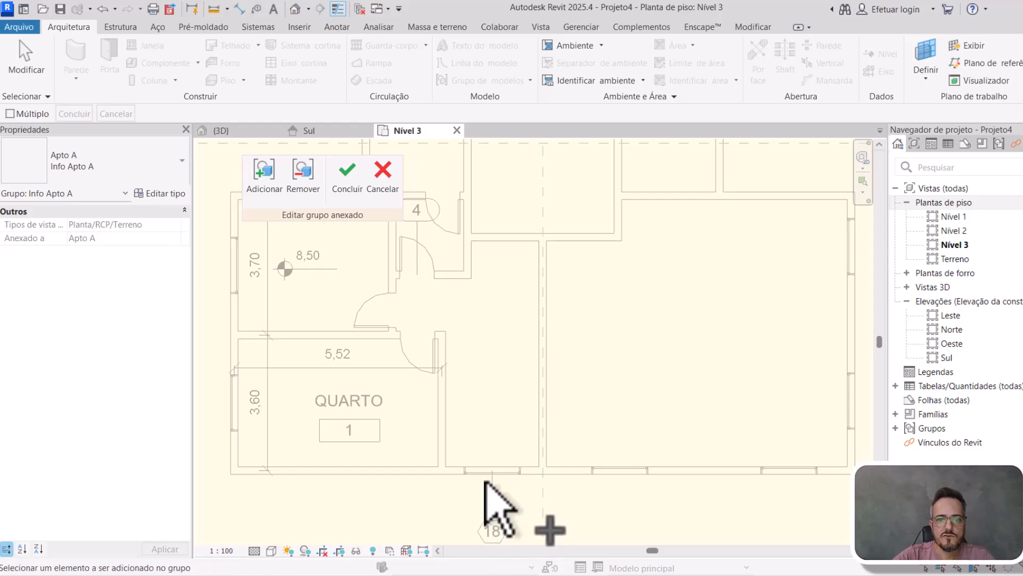
{"action": "left_click", "coordinate": [348, 184]}
{"action": "scroll", "coordinate": [439, 341], "scroll_direction": "down", "scroll_amount": 4}
{"action": "middle_click_drag", "start_coordinate": [453, 333], "coordinate": [400, 424]}
{"action": "scroll", "coordinate": [548, 243], "scroll_direction": "up", "scroll_amount": 4}
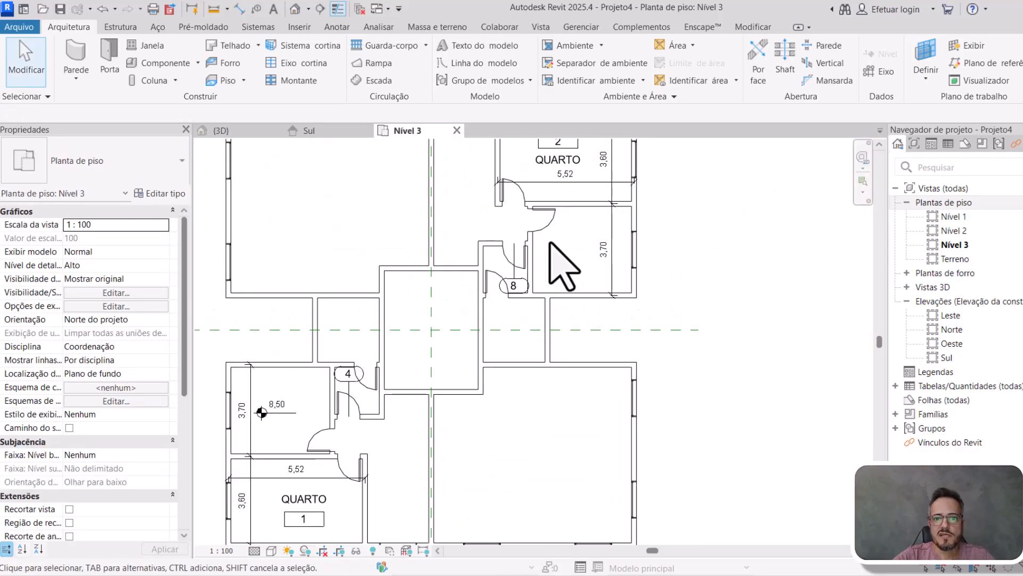
{"action": "scroll", "coordinate": [486, 297], "scroll_direction": "down", "scroll_amount": 4}
{"action": "middle_click_drag", "start_coordinate": [542, 336], "coordinate": [643, 347]}
{"action": "scroll", "coordinate": [545, 336], "scroll_direction": "down", "scroll_amount": 2}
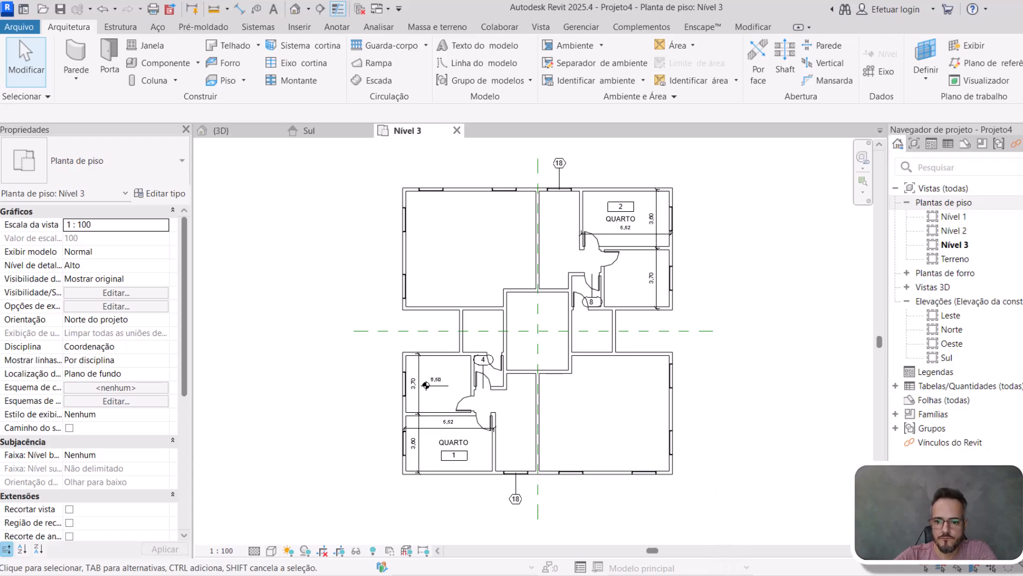
{"action": "mouse_move", "coordinate": [731, 572]}
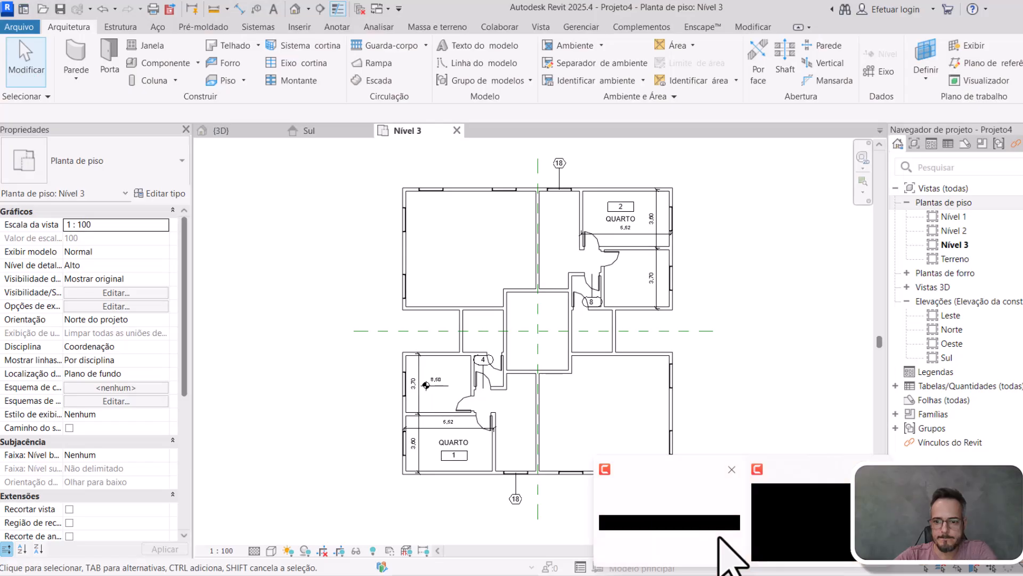